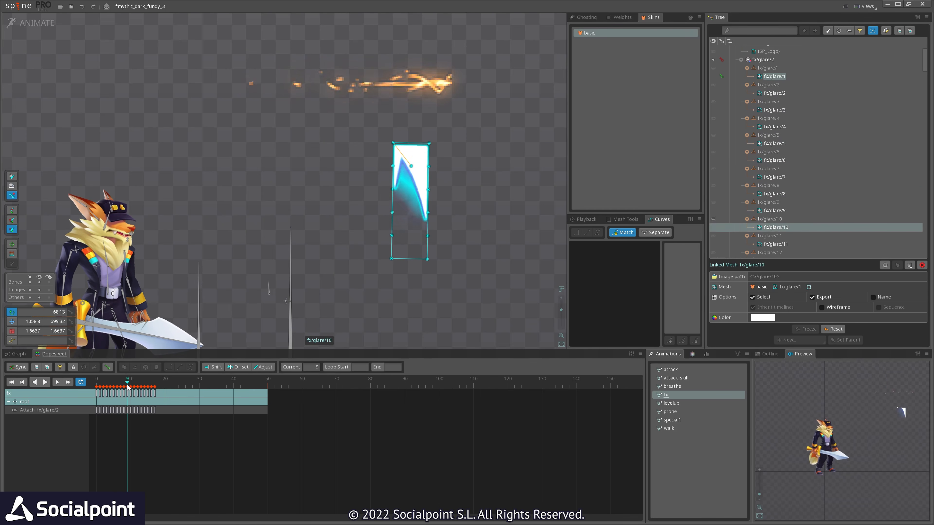
# Open the attack_skill animation and scrub its timeline to about frame 22
pyautogui.scroll(-2, 379, 267)
pyautogui.moveTo(261, 269); pyautogui.dragTo(342, 176)
pyautogui.scroll(1, 377, 200)
pyautogui.scroll(-2, 341, 176)
pyautogui.click(675, 378)
pyautogui.click(173, 387)
pyautogui.moveTo(173, 386)
pyautogui.mouseDown()
pyautogui.moveTo(142, 386)
pyautogui.moveTo(171, 386)
pyautogui.mouseUp()
pyautogui.scroll(2, 235, 214)
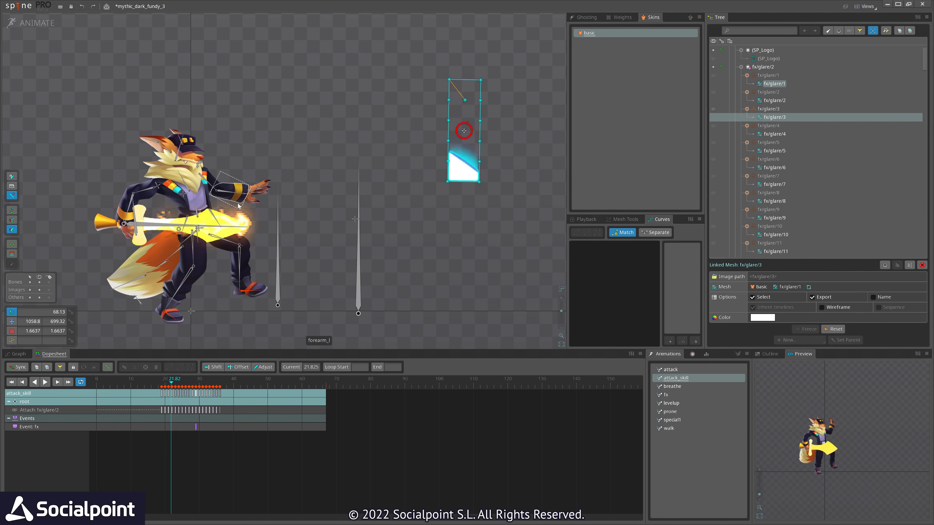
# Scrub attack_skill to about frame 26 and select the sword image and its bone to inspect their keys
pyautogui.click(246, 215)
pyautogui.moveTo(208, 385); pyautogui.dragTo(186, 383)
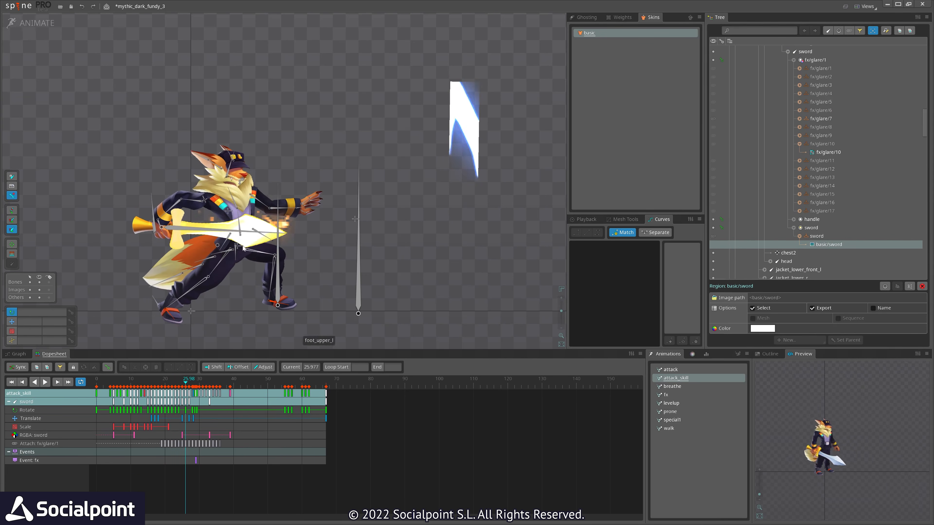
pyautogui.scroll(3, 219, 224)
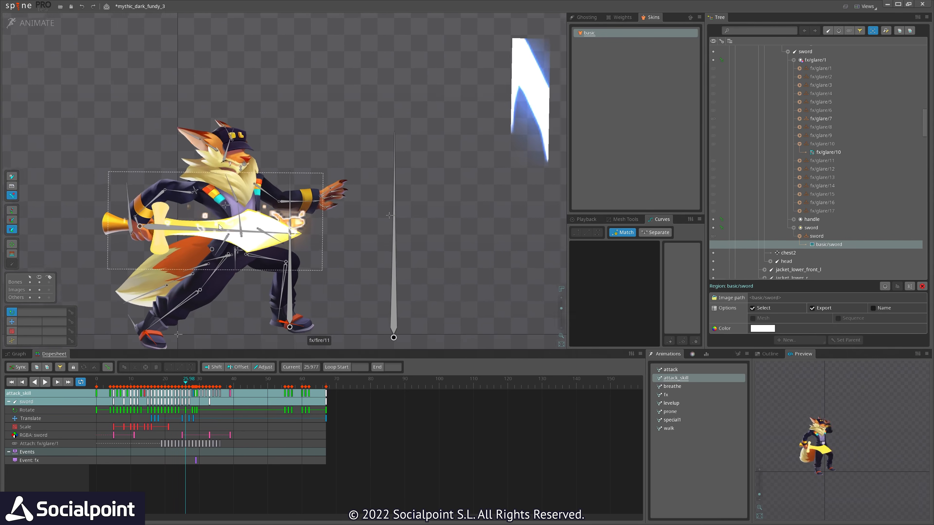
pyautogui.click(237, 235)
pyautogui.scroll(-2, 344, 271)
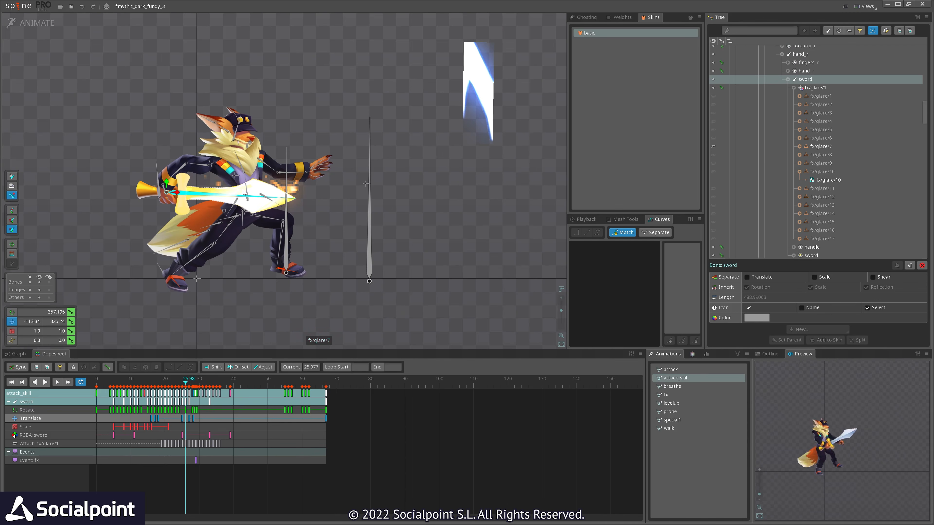
# Select the fx/glare/7 mesh under the sword bone and the matching fx/glare/7 mesh in the fx/glare/2 slot to compare them
pyautogui.moveTo(243, 192); pyautogui.dragTo(304, 120)
pyautogui.scroll(3, 328, 89)
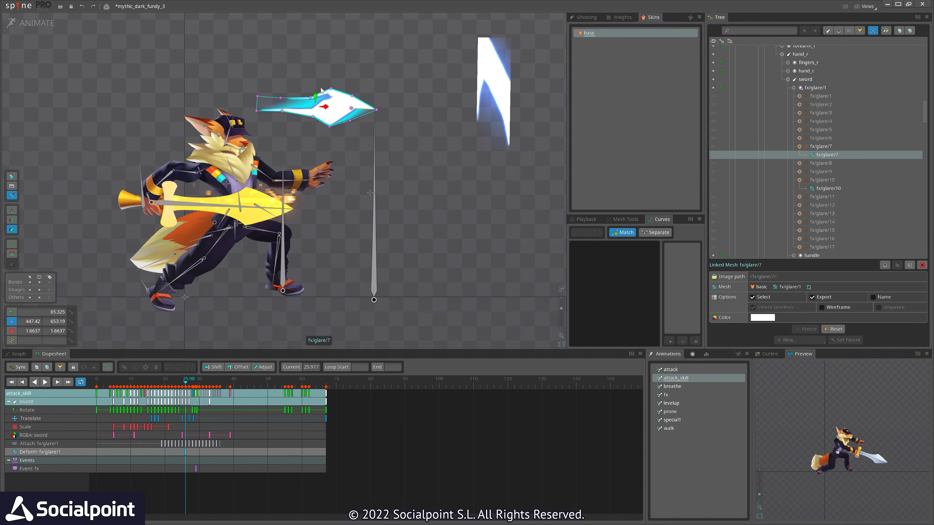
pyautogui.moveTo(487, 92); pyautogui.dragTo(404, 136)
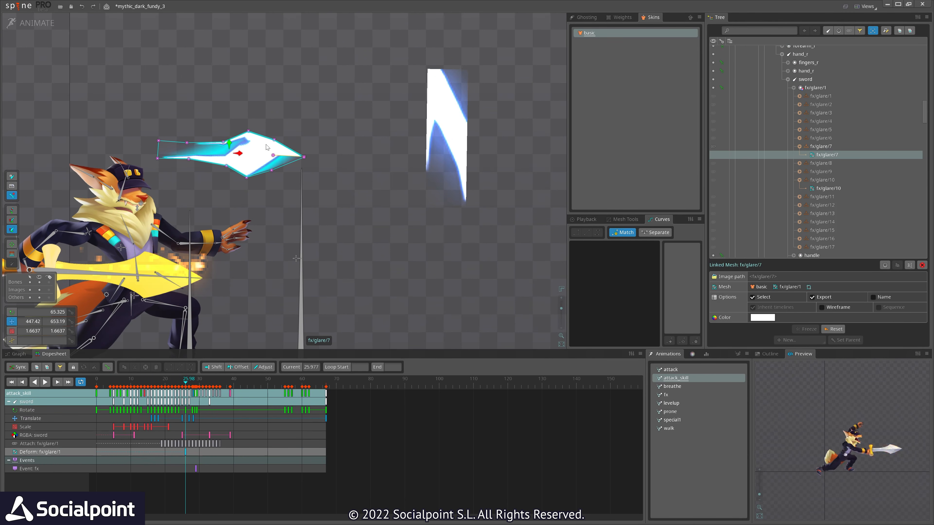
pyautogui.scroll(2, 208, 158)
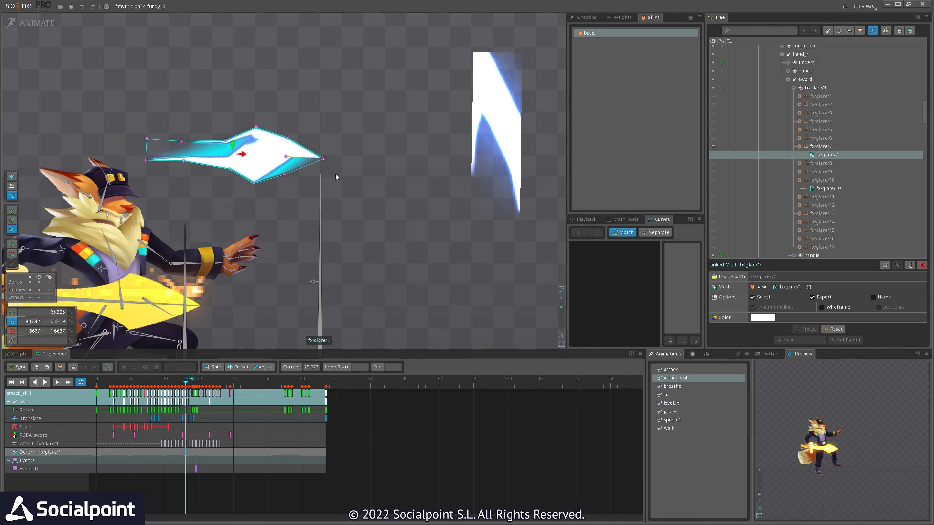
pyautogui.scroll(-2, 388, 234)
pyautogui.moveTo(388, 234); pyautogui.dragTo(385, 189)
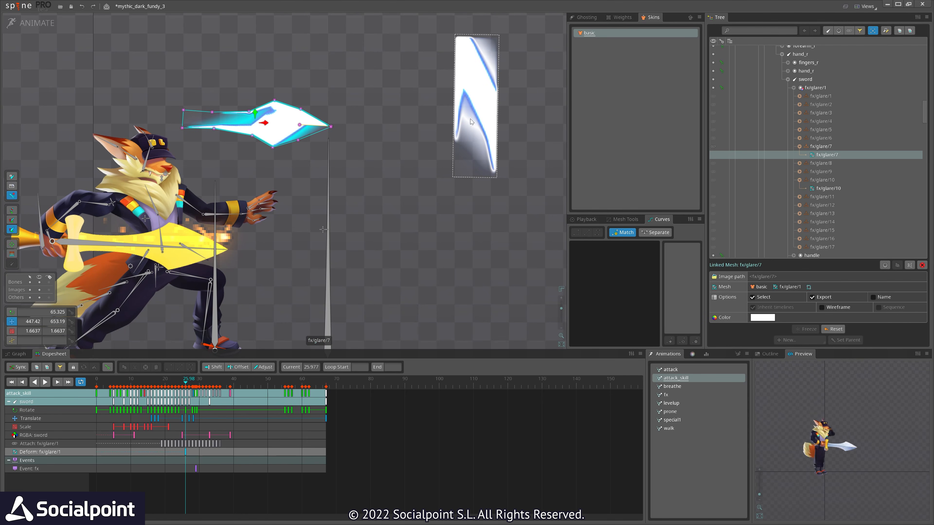
pyautogui.click(448, 111)
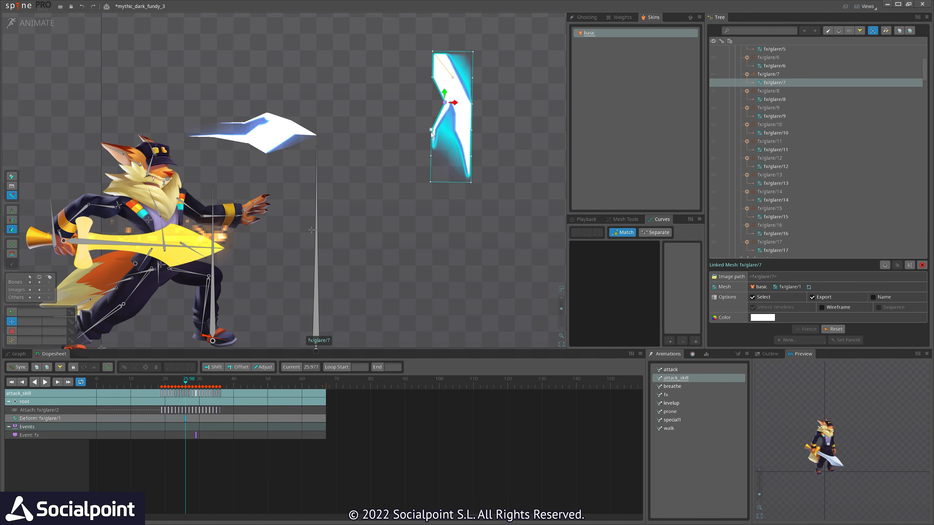
# Scrub through the glare frames in attack_skill and return to the fx animation at about frame 2
pyautogui.click(158, 388)
pyautogui.moveTo(159, 388); pyautogui.dragTo(201, 399)
pyautogui.hotkey('ctrl', 'z')
pyautogui.hotkey('ctrl', 'z')
pyautogui.hotkey('ctrl', 'z')
pyautogui.moveTo(164, 384); pyautogui.dragTo(103, 404)
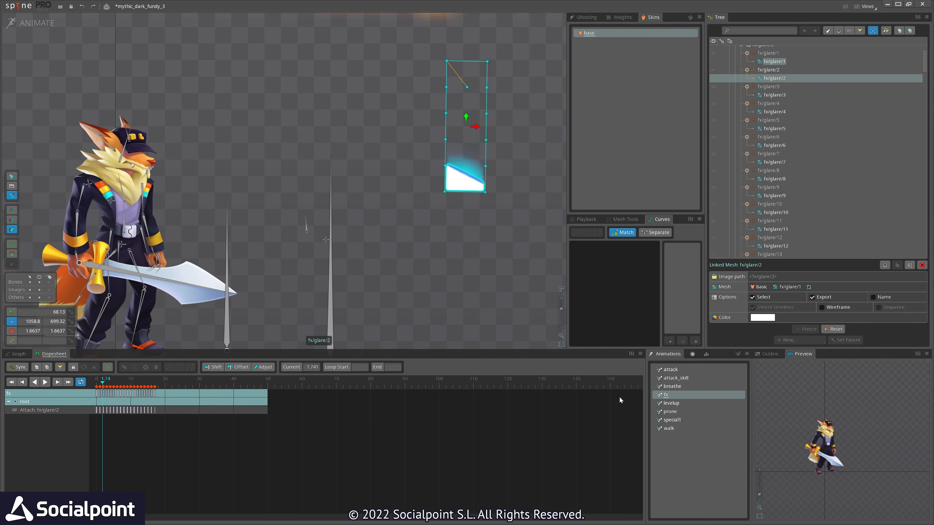
# Open the walk animation and scrub it to about frame 13 to view the glare there
pyautogui.click(673, 429)
pyautogui.moveTo(128, 382)
pyautogui.mouseDown()
pyautogui.moveTo(159, 387)
pyautogui.moveTo(142, 390)
pyautogui.mouseUp()
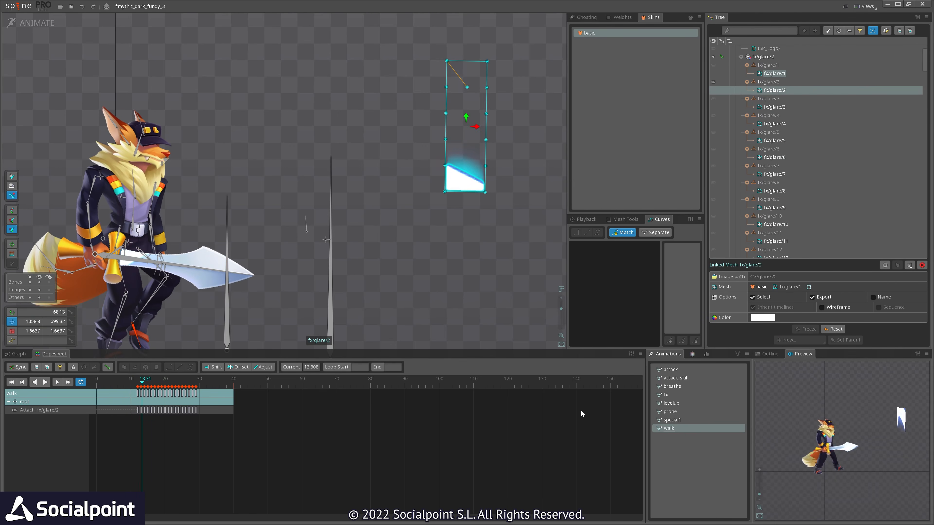
# Open the special1 animation and scrub it to about frame 34 to inspect the fx/dash1 effect
pyautogui.click(673, 421)
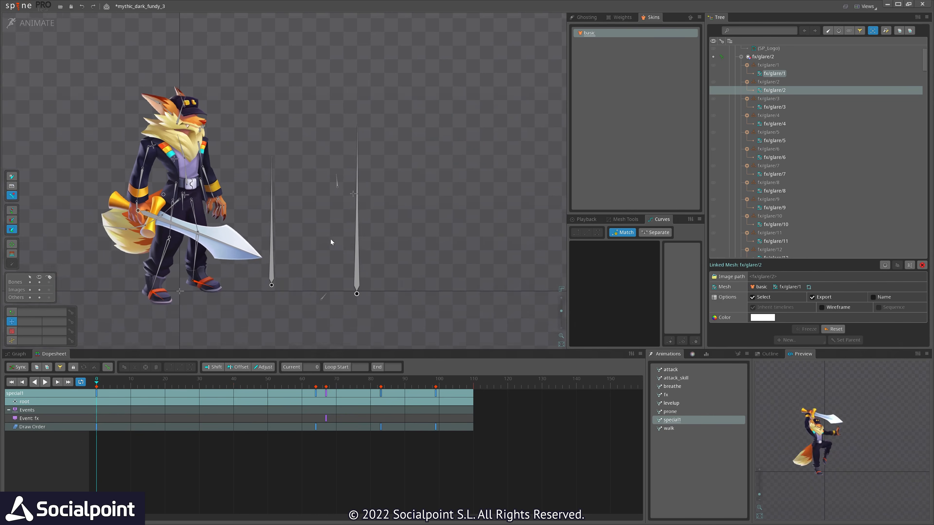
pyautogui.moveTo(110, 384); pyautogui.dragTo(214, 394)
pyautogui.click(311, 333)
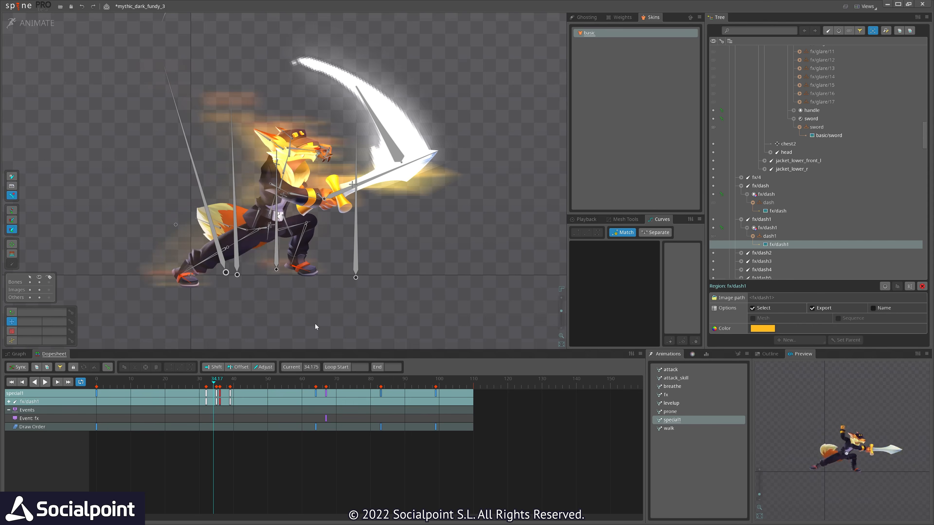
# Open the export settings to review the available formats and close them without exporting
pyautogui.hotkey('ctrl', 'e')
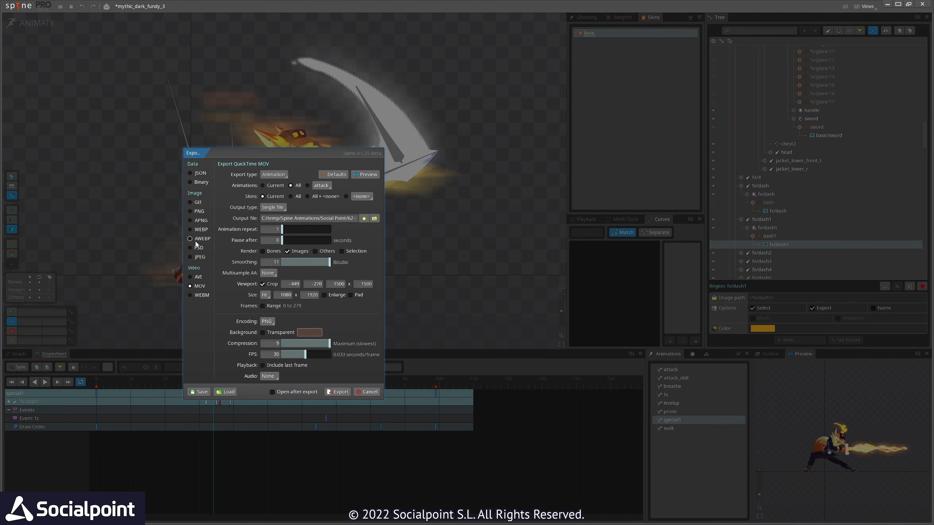
pyautogui.click(368, 392)
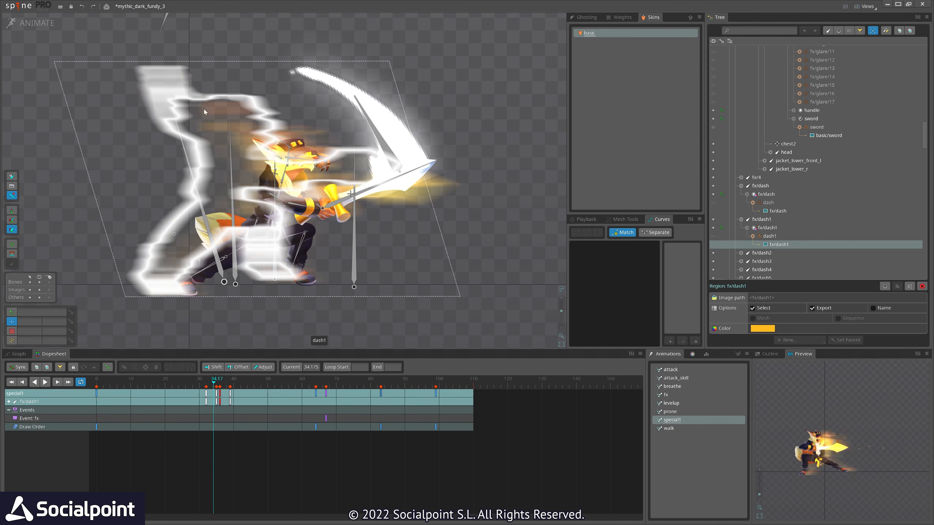
# Scrub special1 to about frame 35 and select the five bones fx/dash1 through fx/dash5 in the tree
pyautogui.click(195, 119)
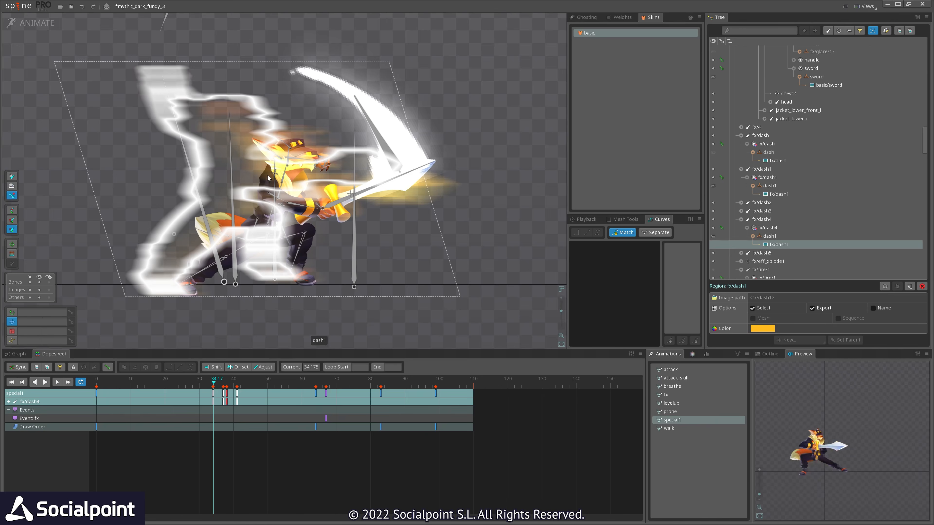
pyautogui.moveTo(206, 386)
pyautogui.mouseDown()
pyautogui.moveTo(229, 385)
pyautogui.moveTo(217, 384)
pyautogui.mouseUp()
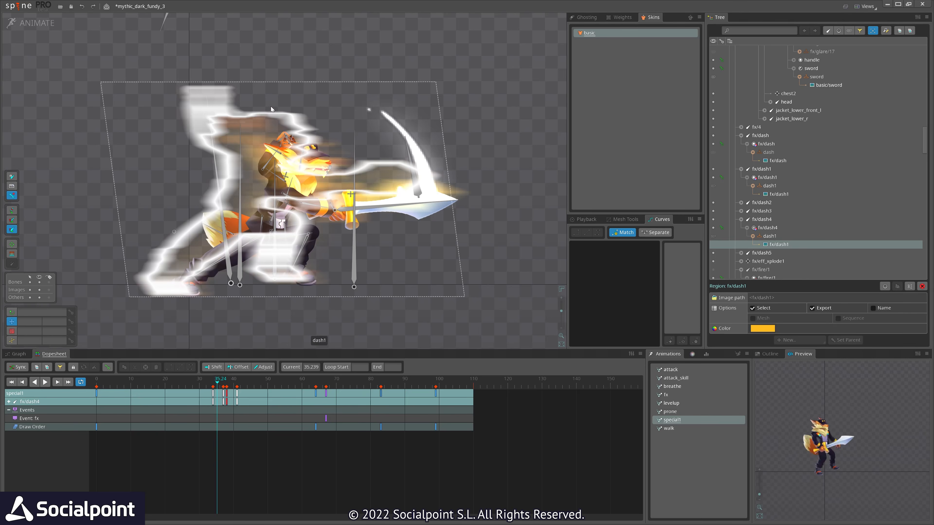
pyautogui.click(770, 221)
pyautogui.click(769, 206)
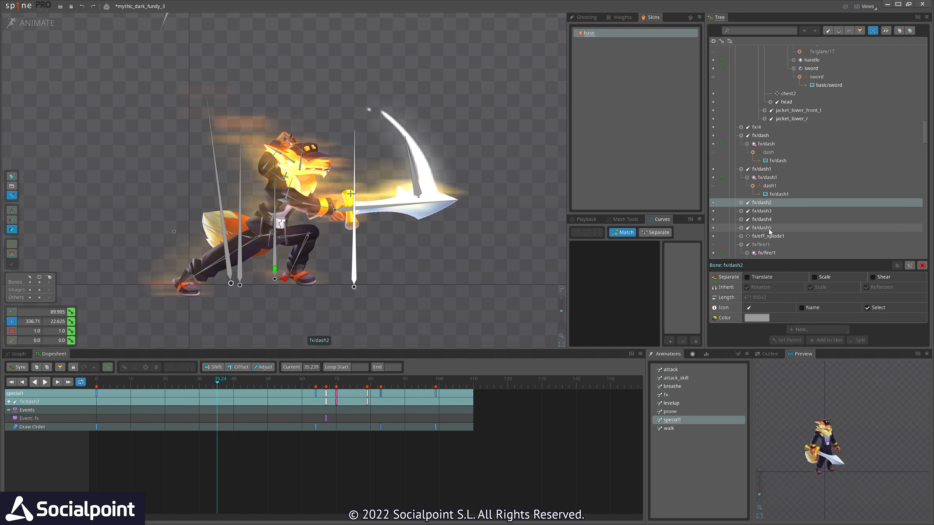
pyautogui.rightClick(759, 170)
pyautogui.click(768, 170)
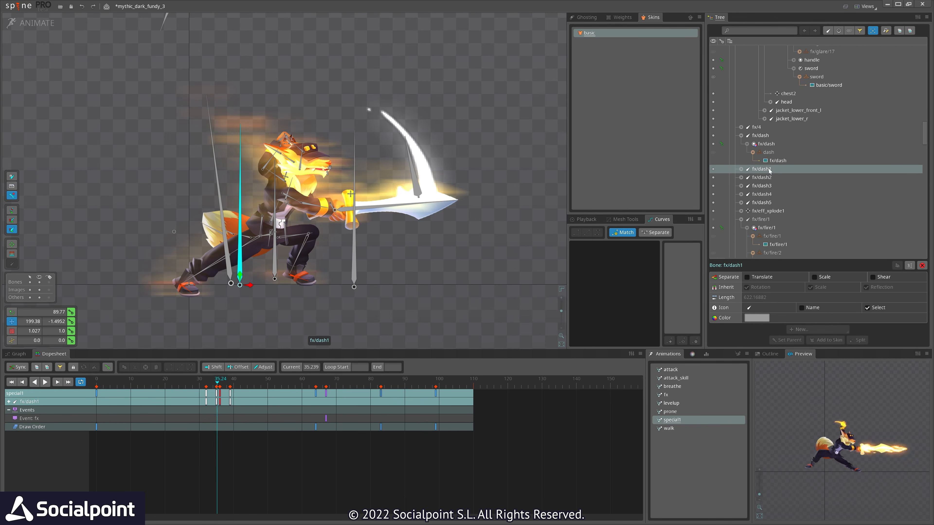
pyautogui.keyDown('shift'); pyautogui.click(773, 205); pyautogui.keyUp('shift')
# Scrub special1 through the dash effects to about frame 41 and on to about frame 67
pyautogui.moveTo(208, 384); pyautogui.dragTo(234, 386)
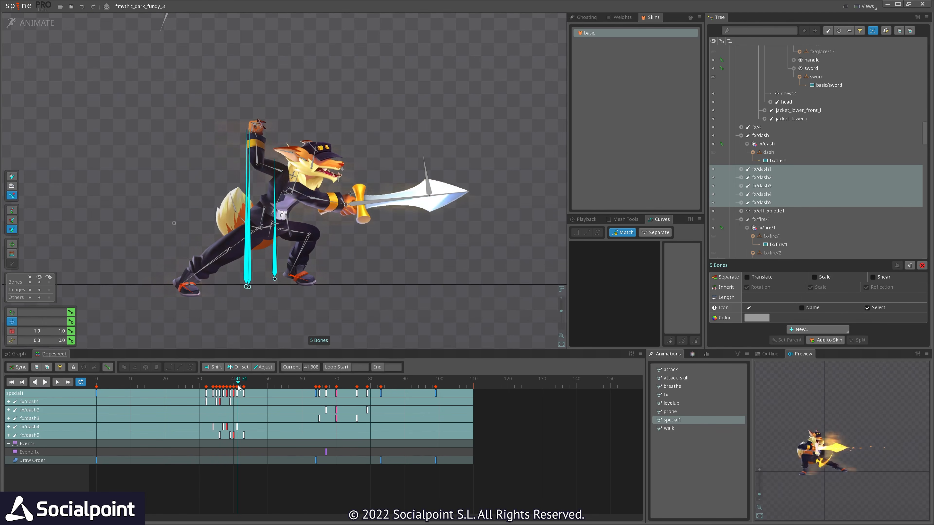
pyautogui.moveTo(448, 313); pyautogui.dragTo(460, 312)
pyautogui.moveTo(307, 384); pyautogui.dragTo(327, 394)
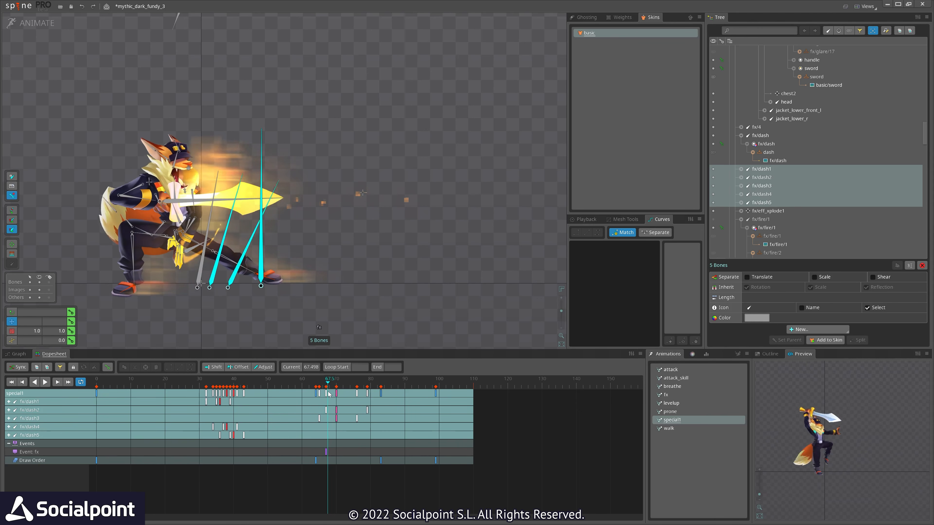
# Select the fx/dash image and its slot to inspect the slot's blending, and scrub to about frame 67
pyautogui.click(211, 144)
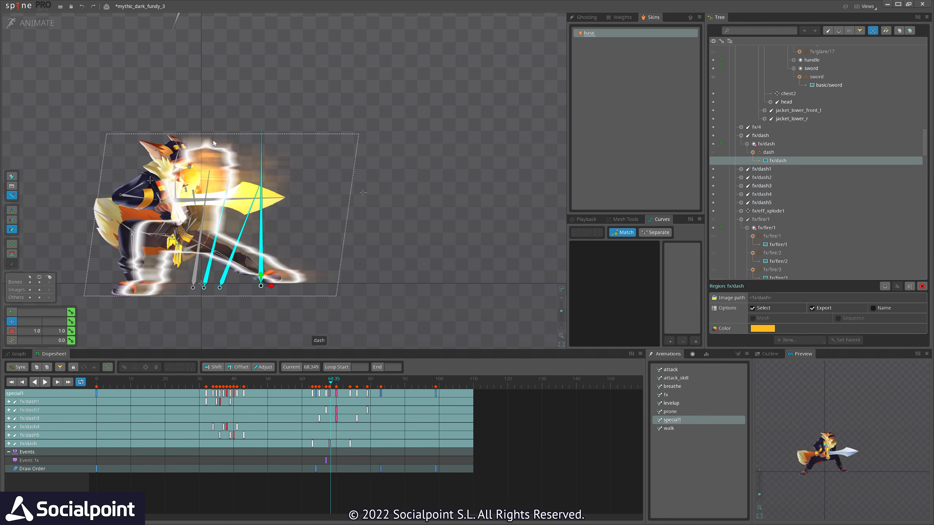
pyautogui.click(777, 153)
pyautogui.click(769, 144)
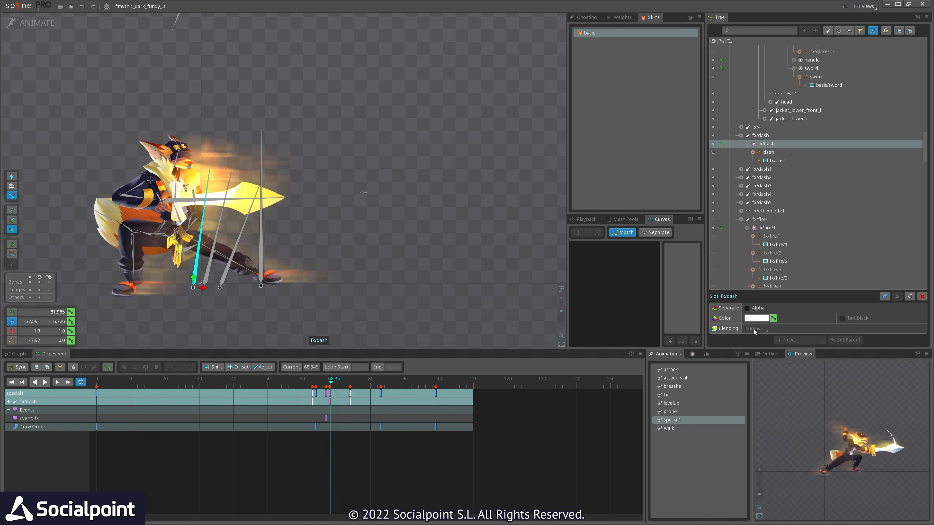
pyautogui.click(317, 390)
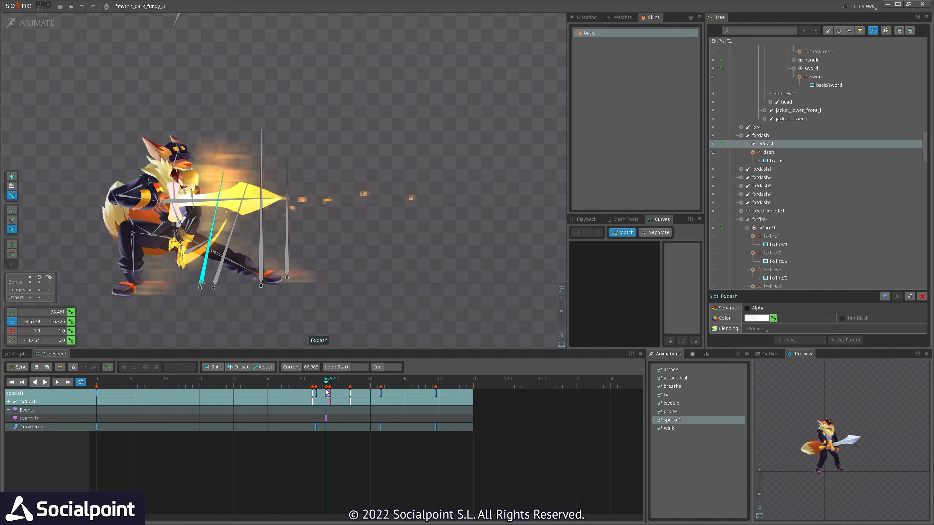
# Play the special1 animation with nothing selected, and stop the playback
pyautogui.press('space')
pyautogui.scroll(-2, 348, 295)
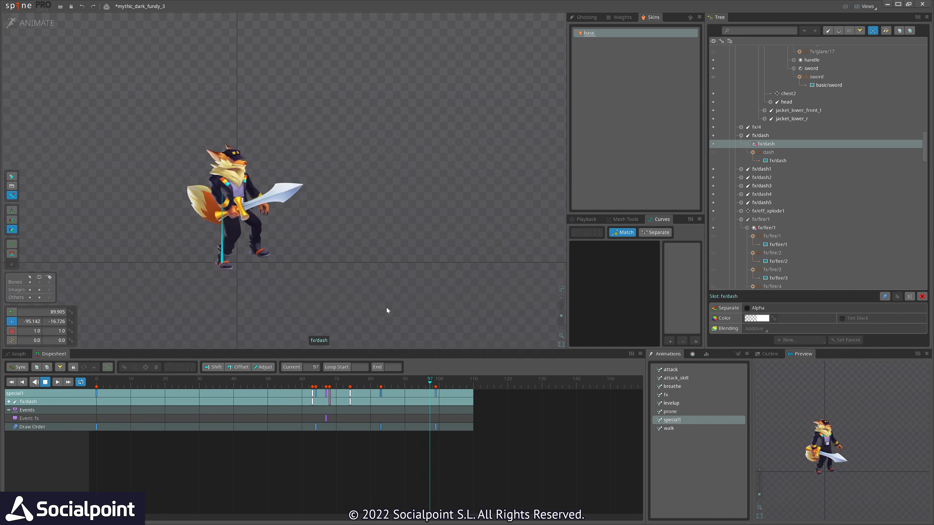
pyautogui.click(386, 308)
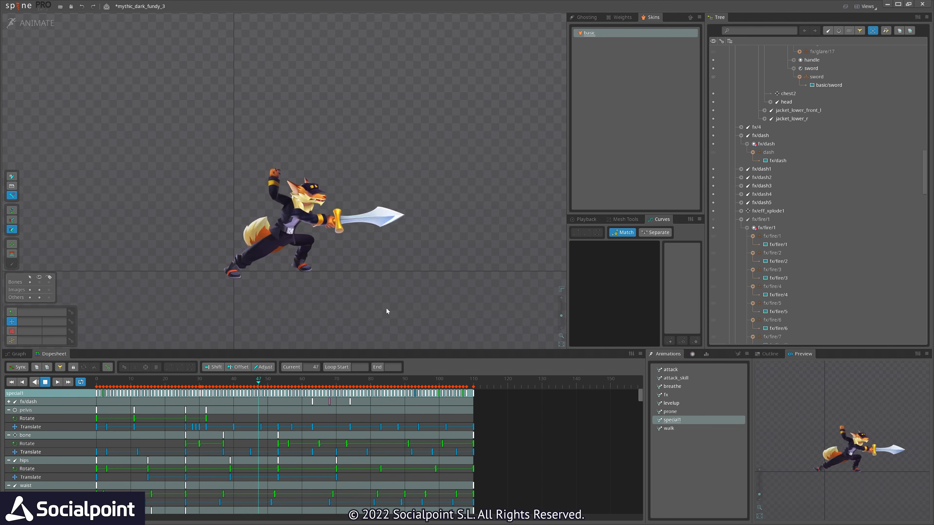
pyautogui.press('space')
# Examine the fire effect in front of the character in special1 at about frames 61 and 60
pyautogui.moveTo(299, 382)
pyautogui.mouseDown()
pyautogui.moveTo(282, 383)
pyautogui.moveTo(306, 389)
pyautogui.mouseUp()
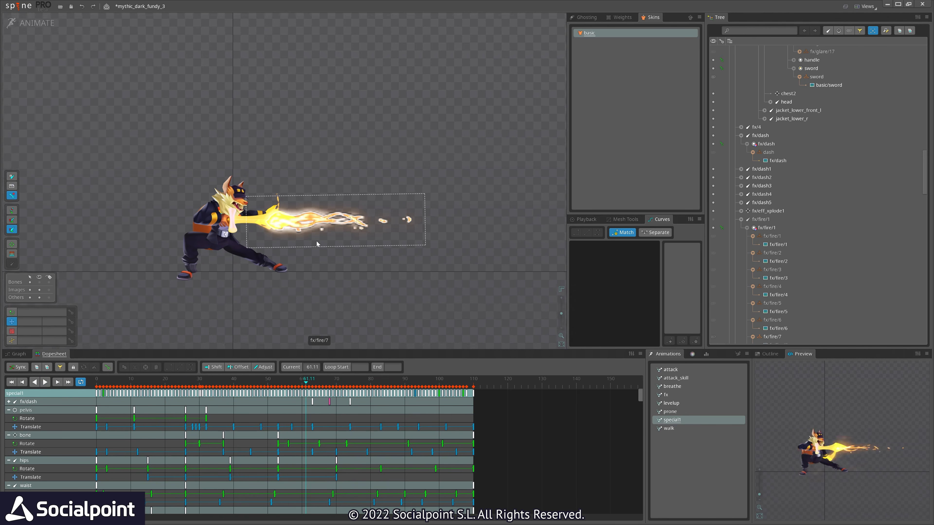
pyautogui.scroll(2, 317, 242)
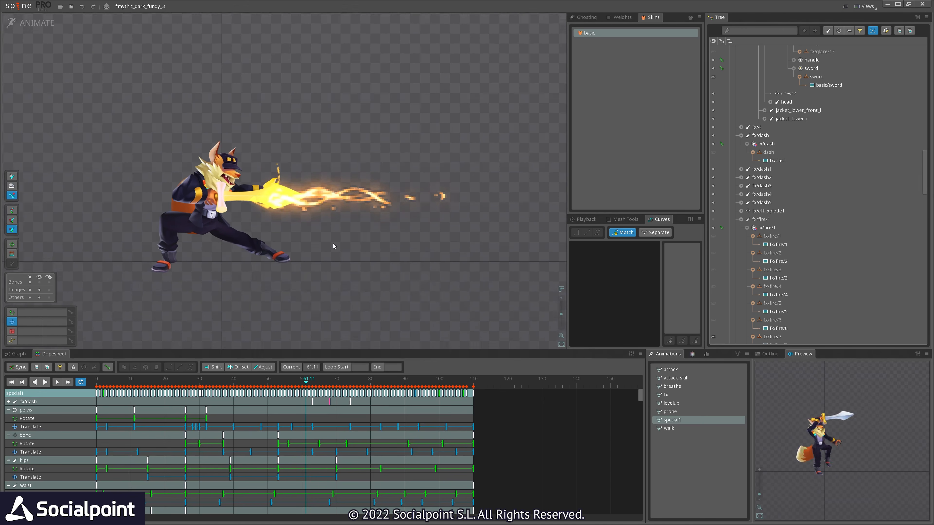
pyautogui.moveTo(333, 243); pyautogui.dragTo(365, 275)
pyautogui.scroll(-1, 365, 275)
pyautogui.scroll(2, 360, 247)
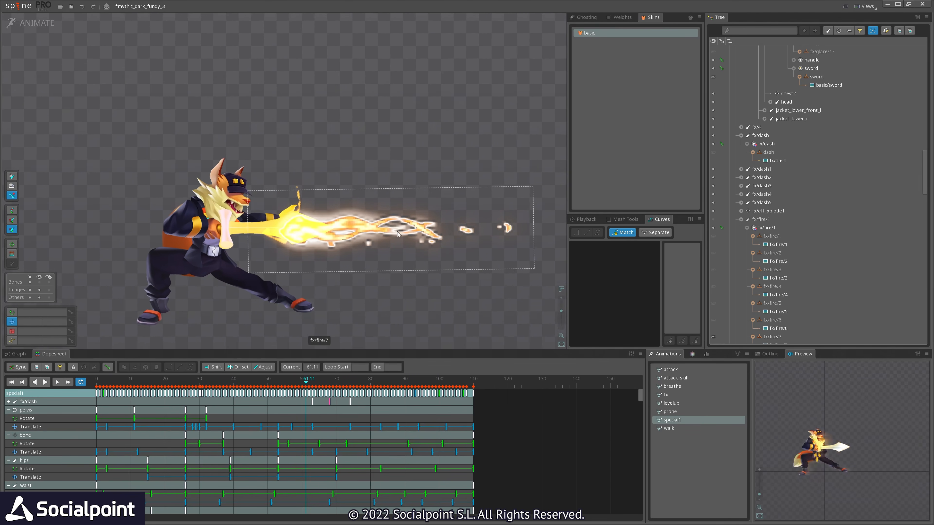
pyautogui.scroll(-1, 352, 260)
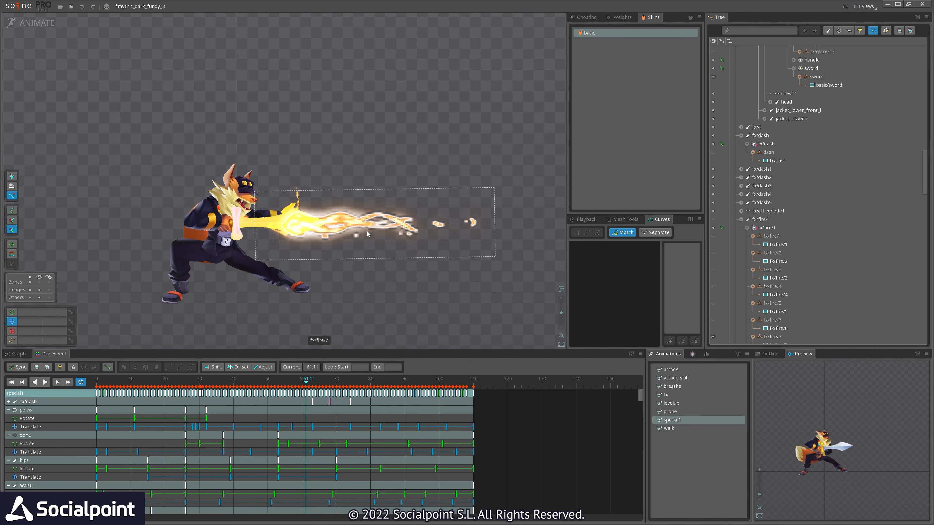
pyautogui.moveTo(349, 304); pyautogui.dragTo(345, 312)
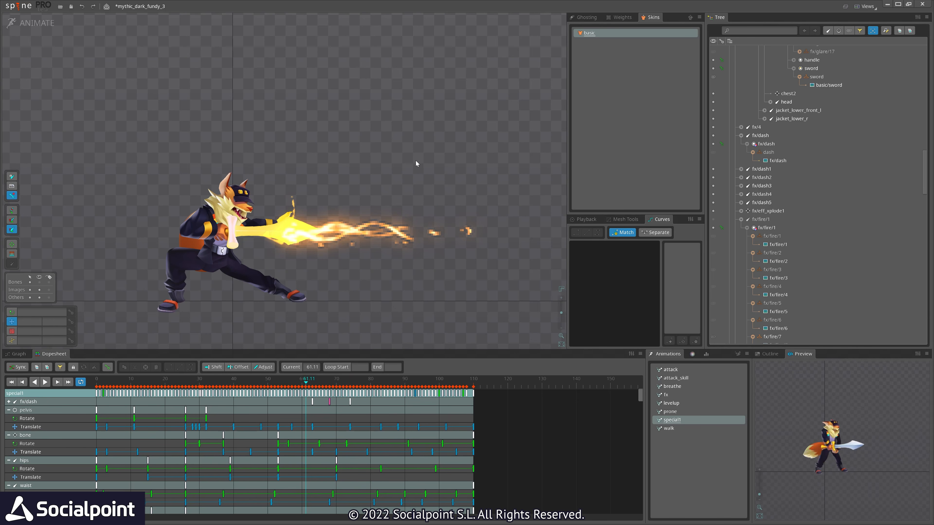
pyautogui.moveTo(415, 160); pyautogui.dragTo(422, 140)
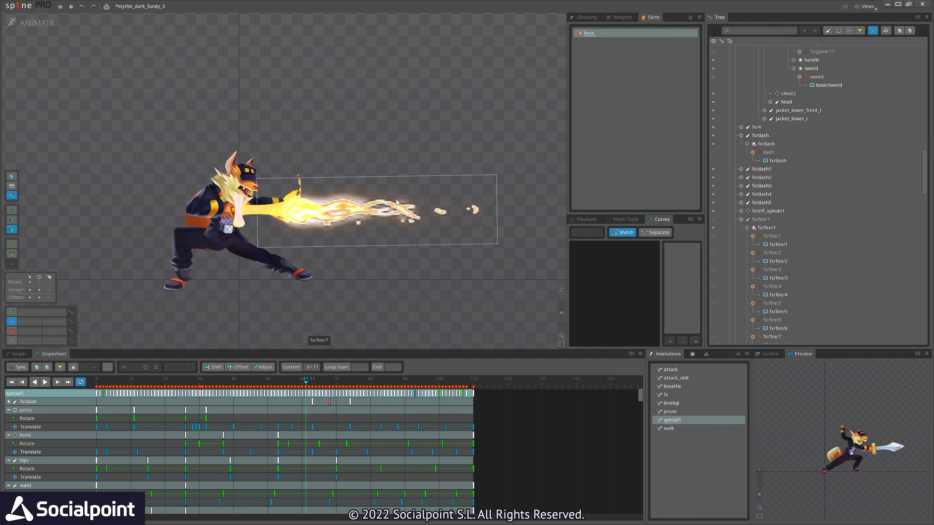
pyautogui.moveTo(417, 260); pyautogui.dragTo(409, 223)
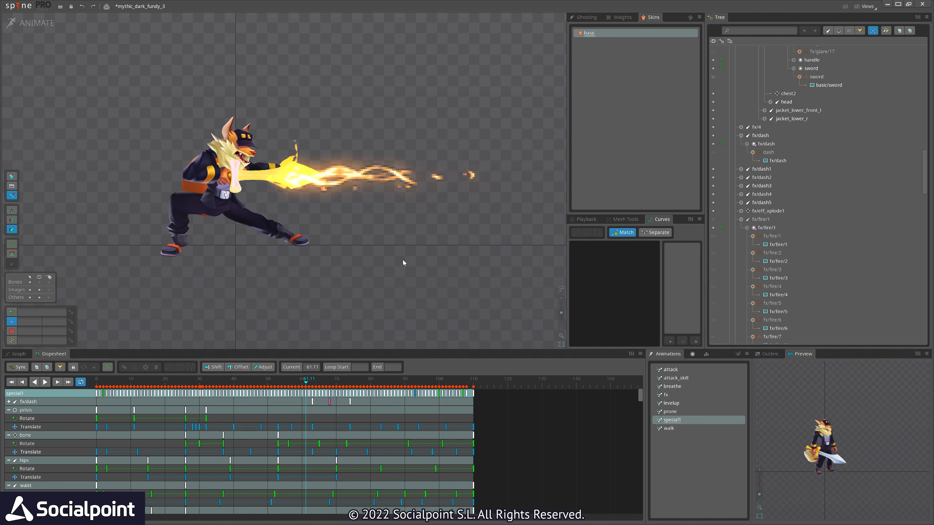
pyautogui.moveTo(390, 254); pyautogui.dragTo(406, 283)
pyautogui.moveTo(291, 270); pyautogui.dragTo(323, 272)
pyautogui.scroll(2, 303, 249)
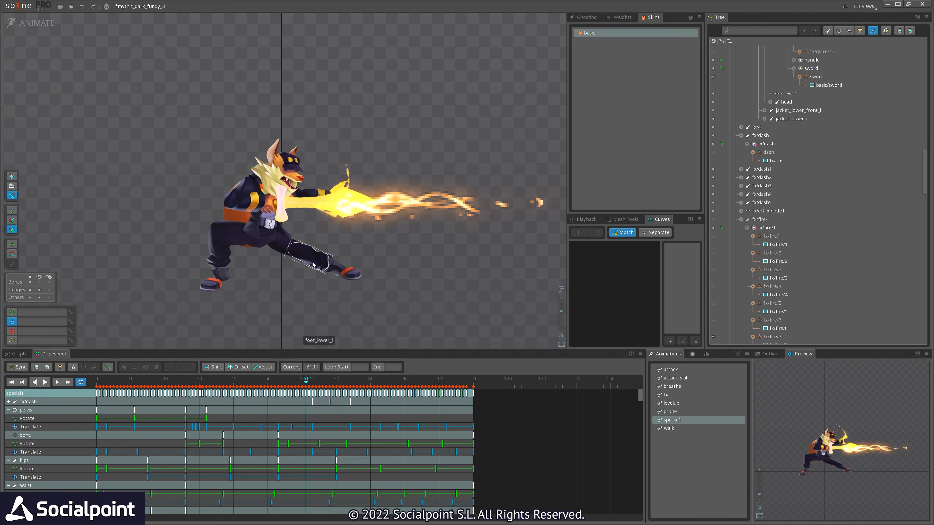
pyautogui.moveTo(299, 387)
pyautogui.mouseDown()
pyautogui.moveTo(338, 382)
pyautogui.moveTo(303, 384)
pyautogui.mouseUp()
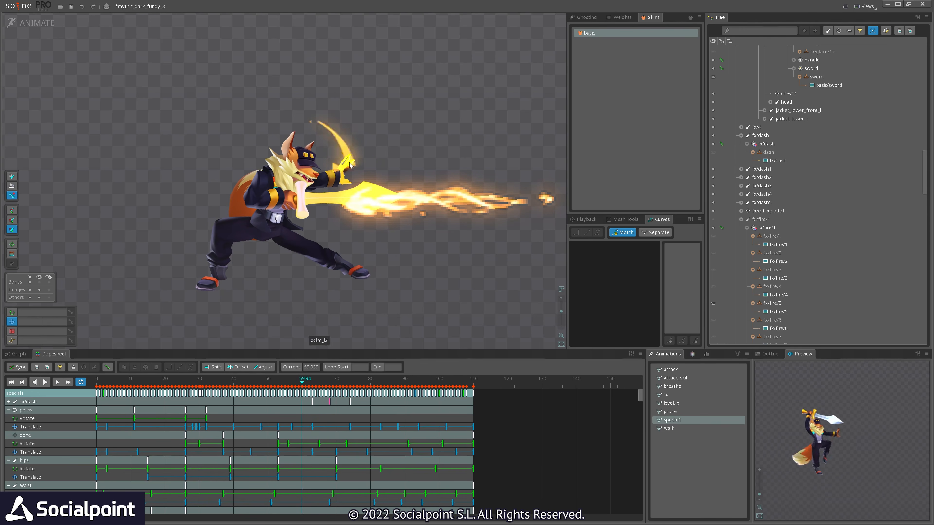
# Open the attack animation and scrub it to about frame 44, where the sword slash and the impact effect appear
pyautogui.moveTo(299, 377); pyautogui.dragTo(318, 384)
pyautogui.click(671, 370)
pyautogui.moveTo(229, 383); pyautogui.dragTo(248, 385)
pyautogui.scroll(-2, 477, 300)
pyautogui.moveTo(478, 303); pyautogui.dragTo(416, 296)
pyautogui.moveTo(250, 385)
pyautogui.mouseDown()
pyautogui.moveTo(232, 385)
pyautogui.moveTo(250, 386)
pyautogui.mouseUp()
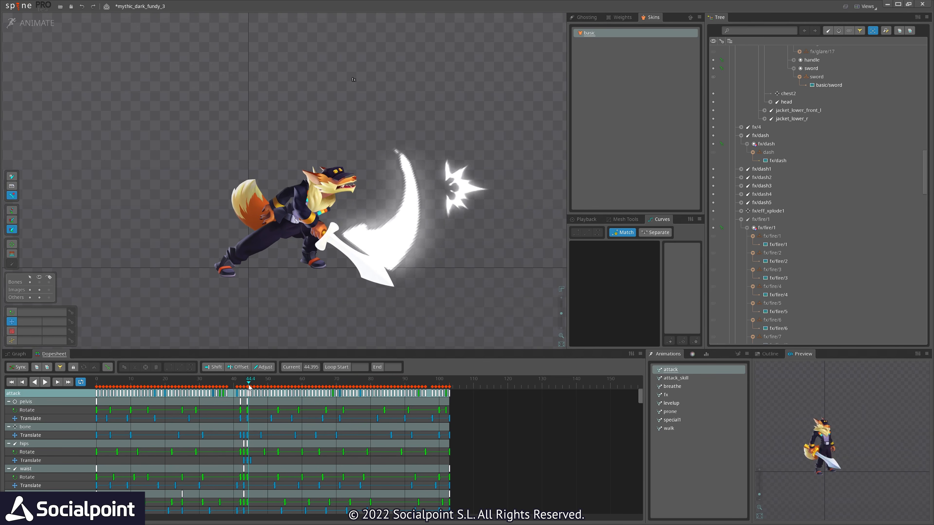
# Select the fx/4 slash effect and swap its slot between the fx/5, fx/6 and fx/4 images to compare them
pyautogui.click(399, 214)
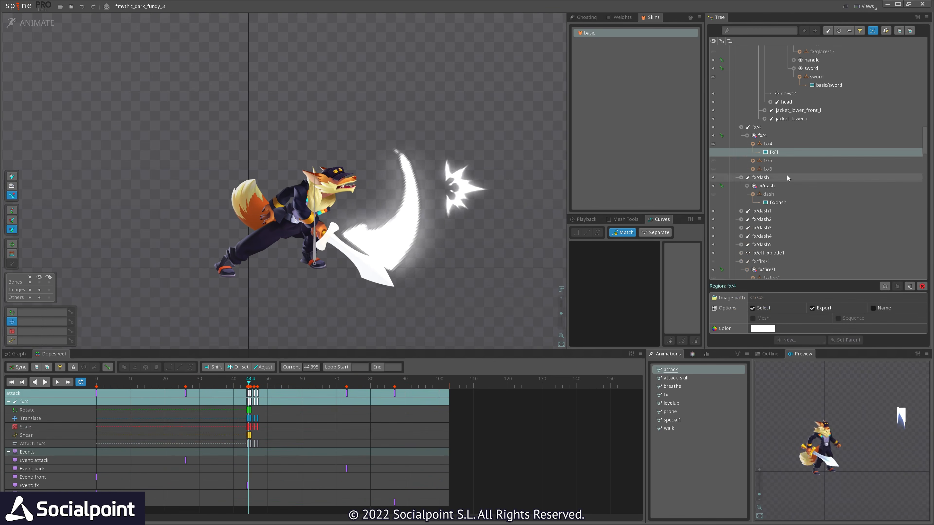
pyautogui.click(715, 160)
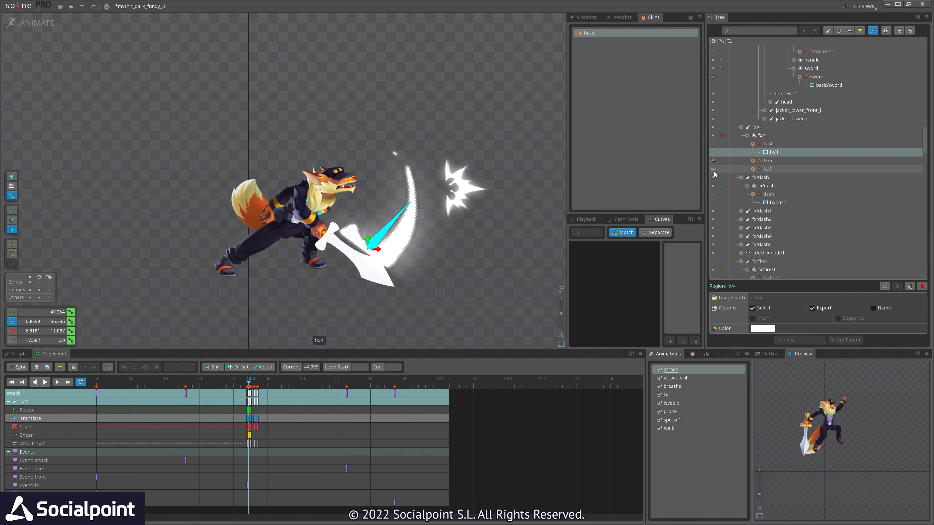
pyautogui.click(714, 171)
pyautogui.click(715, 160)
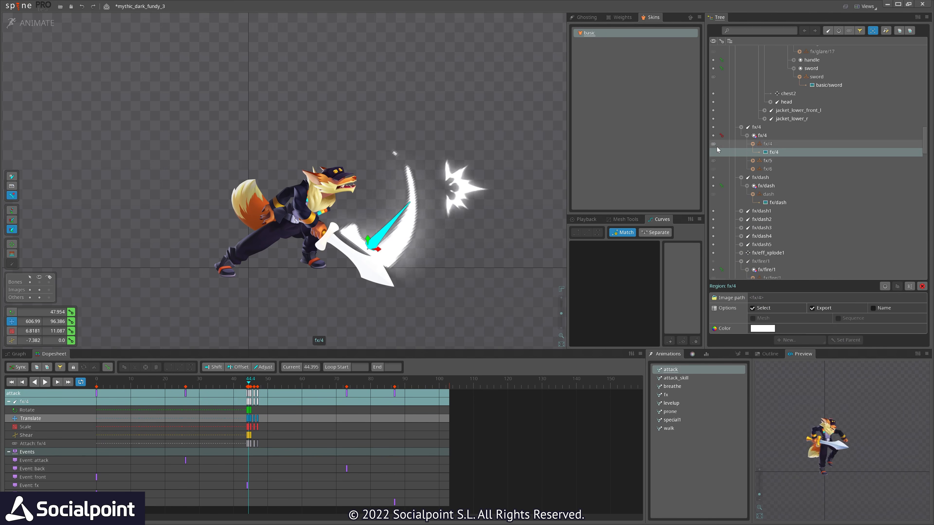
pyautogui.click(714, 144)
# Select the fx/eff_xplode1 impact effect, compare its slot's alternative images, and scrub attack to about frame 50
pyautogui.click(470, 185)
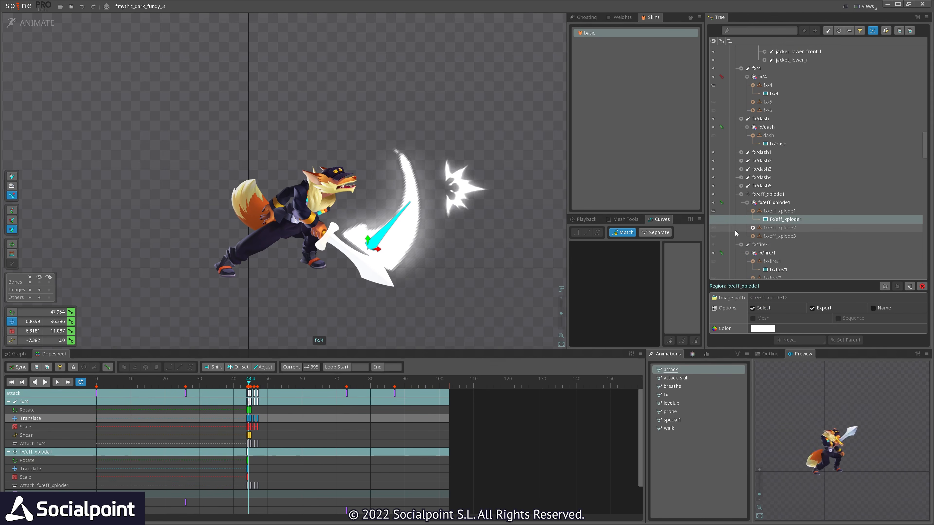
pyautogui.click(713, 227)
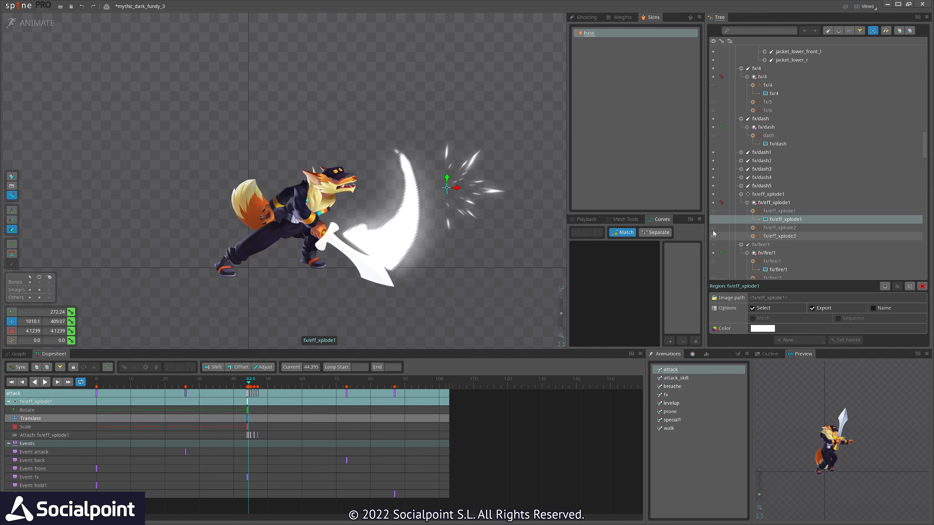
pyautogui.click(713, 227)
pyautogui.moveTo(245, 386); pyautogui.dragTo(266, 388)
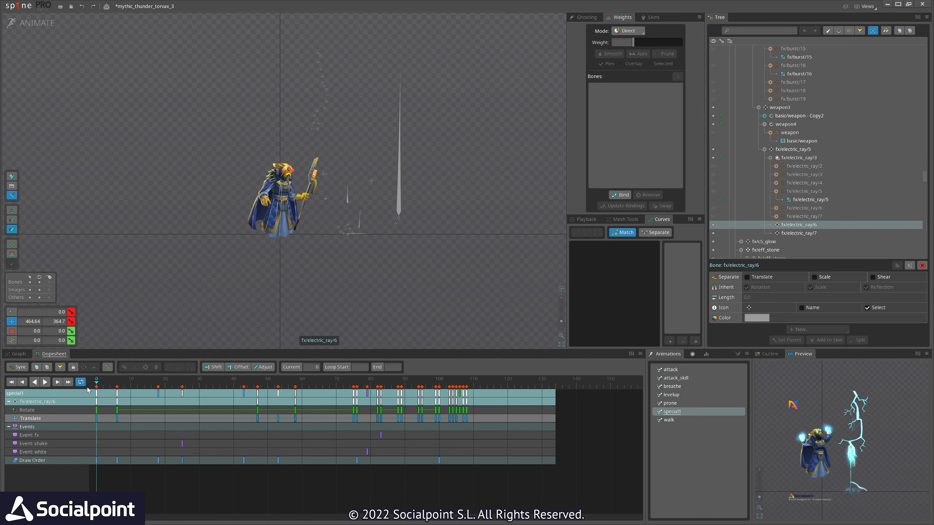
# In the mythic_thunder_torvax_3 project, scrub special1 to frame 38 to examine the staff striking the ground
pyautogui.scroll(2, 295, 298)
pyautogui.scroll(3, 301, 287)
pyautogui.moveTo(254, 264); pyautogui.dragTo(324, 300)
pyautogui.moveTo(165, 384); pyautogui.dragTo(227, 390)
pyautogui.scroll(3, 363, 226)
pyautogui.scroll(2, 353, 226)
# Select the fx/eff_stone8 bone, expand the fx/eff_stone slot and select its mesh to inspect the bound bones
pyautogui.click(351, 226)
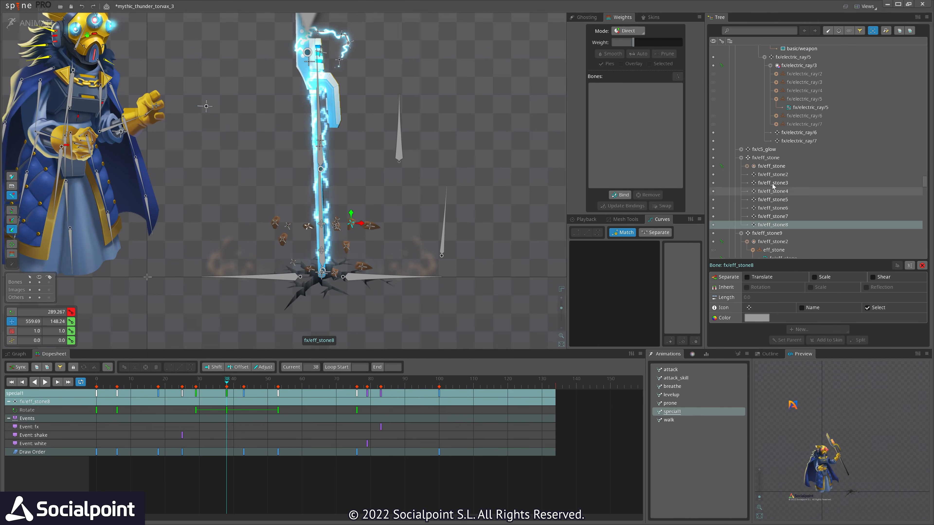
pyautogui.rightClick(770, 167)
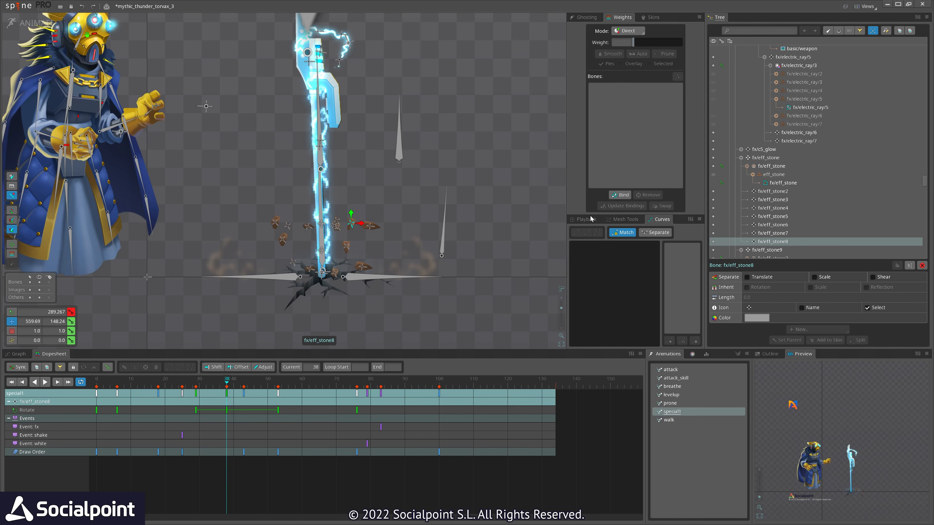
pyautogui.click(795, 183)
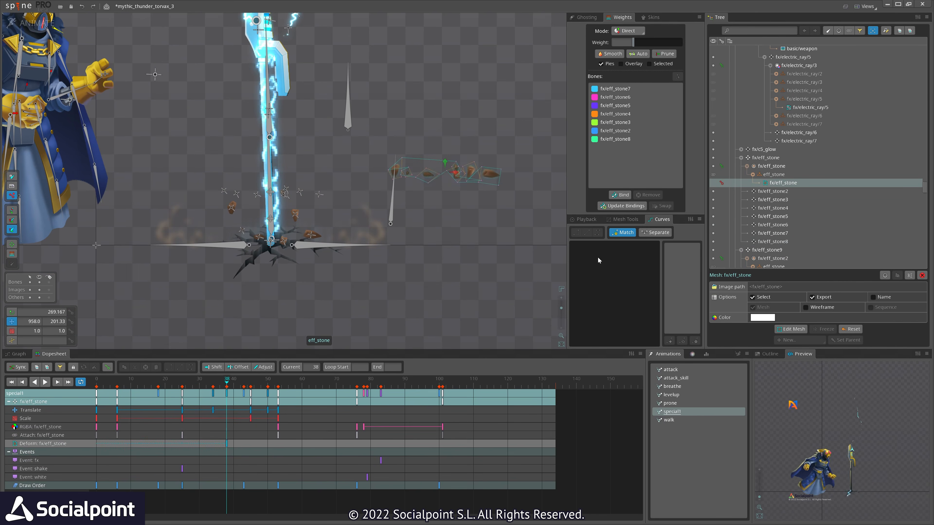
# Switch to setup mode and show the eff_stone attachment to examine the mesh around the individual stones
pyautogui.click(31, 23)
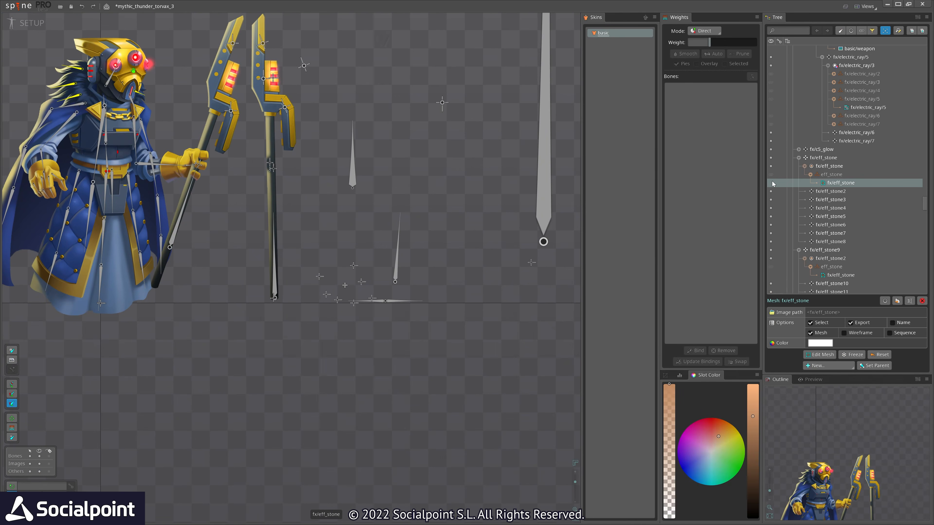
pyautogui.scroll(-3, 544, 267)
pyautogui.moveTo(542, 269); pyautogui.dragTo(409, 398)
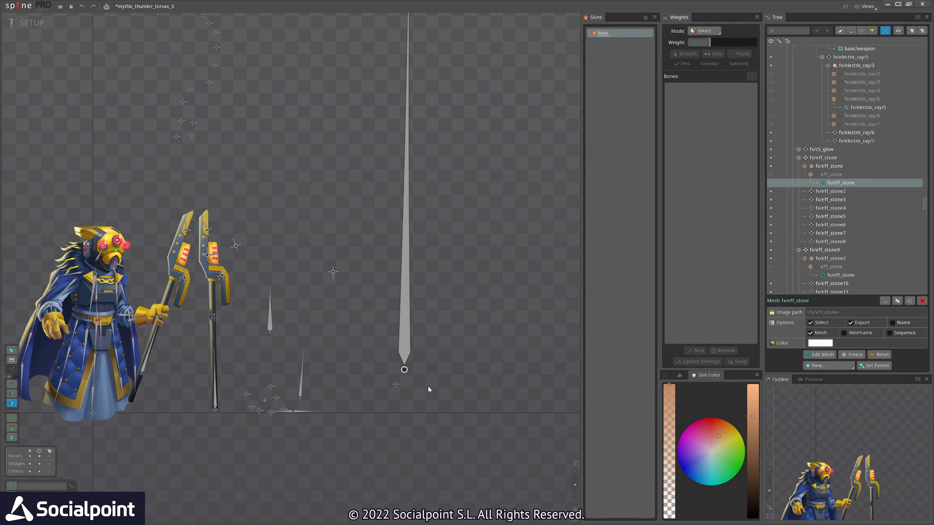
pyautogui.click(772, 176)
pyautogui.moveTo(238, 437); pyautogui.dragTo(308, 382)
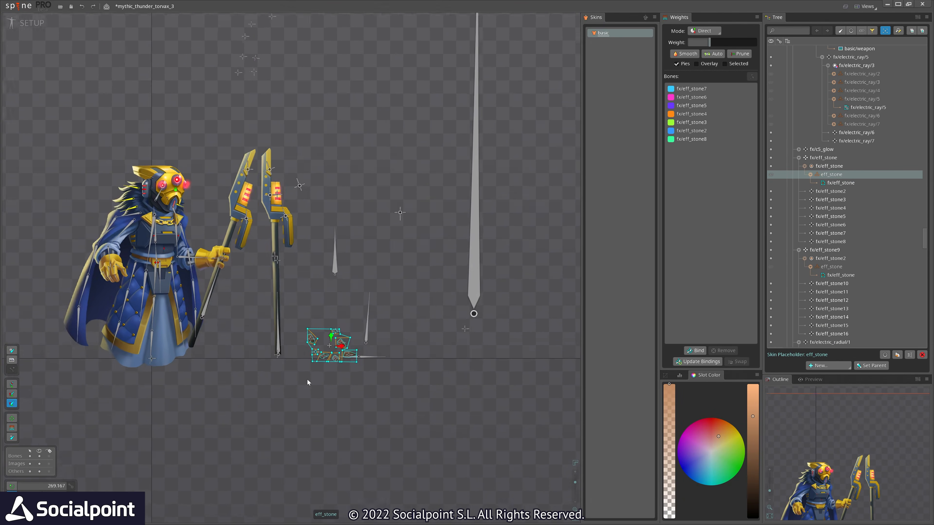
pyautogui.scroll(5, 331, 355)
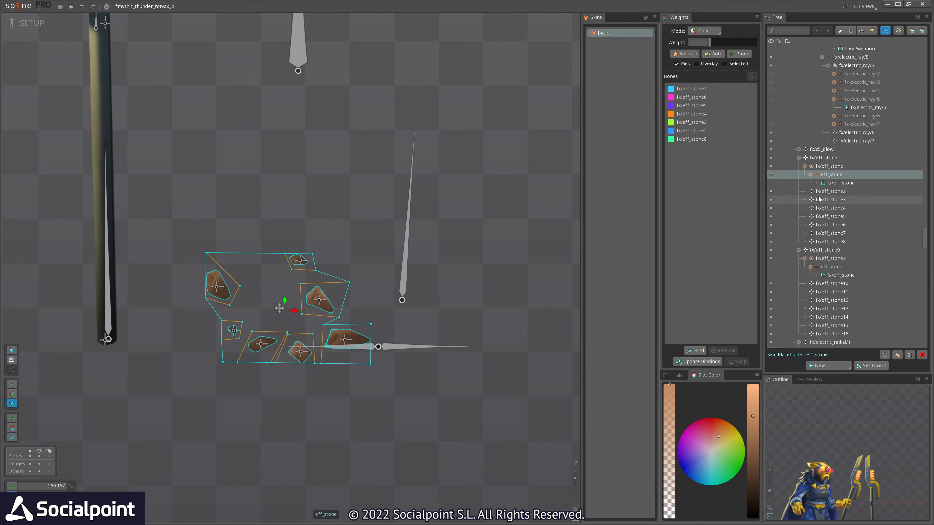
# Try resetting the fx/eff_stone mesh with its weights removed, and undo the reset
pyautogui.click(840, 183)
pyautogui.click(880, 355)
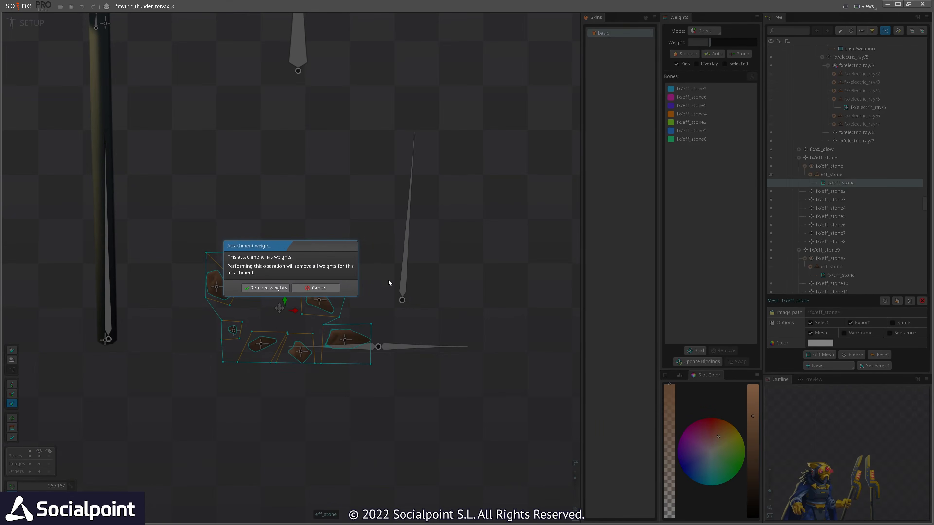
pyautogui.click(265, 288)
pyautogui.scroll(-2, 338, 382)
pyautogui.scroll(-3, 295, 351)
pyautogui.moveTo(252, 405); pyautogui.dragTo(375, 379)
pyautogui.hotkey('ctrl', 'z')
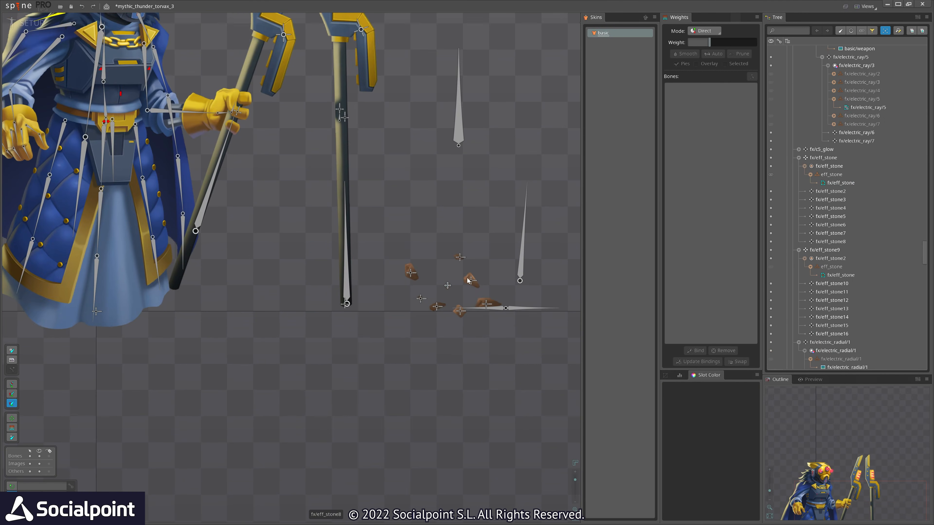
# Select the fx/eff_stone mesh to examine which bone each stone's vertices are weighted to, and clear the selection
pyautogui.click(468, 281)
pyautogui.scroll(2, 465, 282)
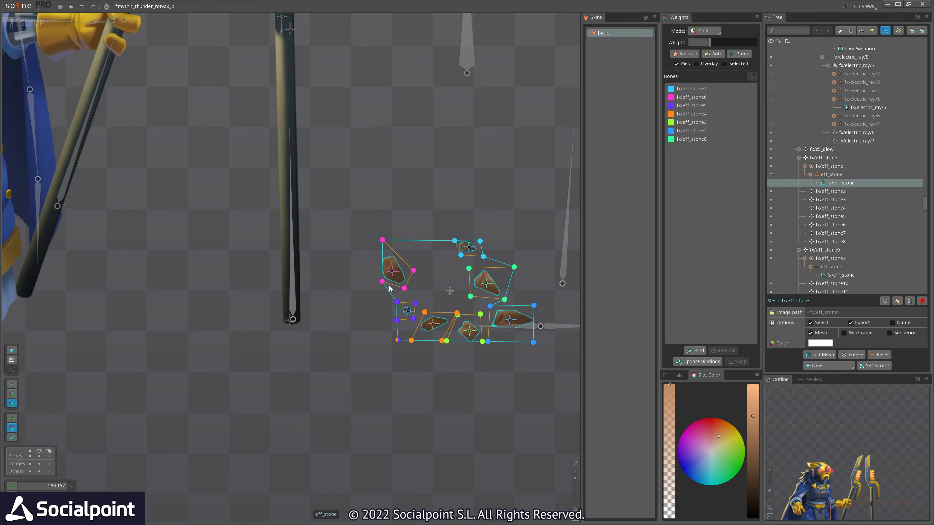
pyautogui.press('space')
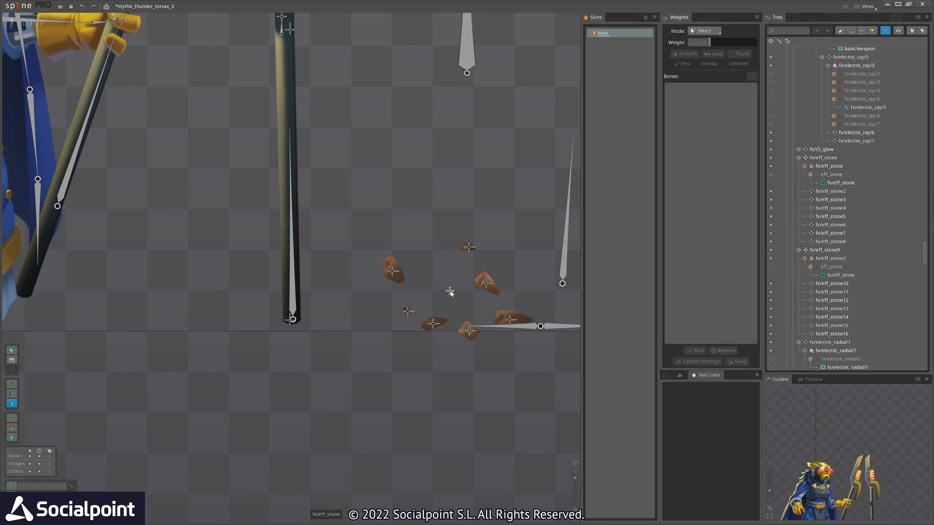
# Try moving the parent fx/eff_stone bone upward with the whole group of stones, and undo the move
pyautogui.click(450, 292)
pyautogui.moveTo(466, 394); pyautogui.dragTo(467, 339)
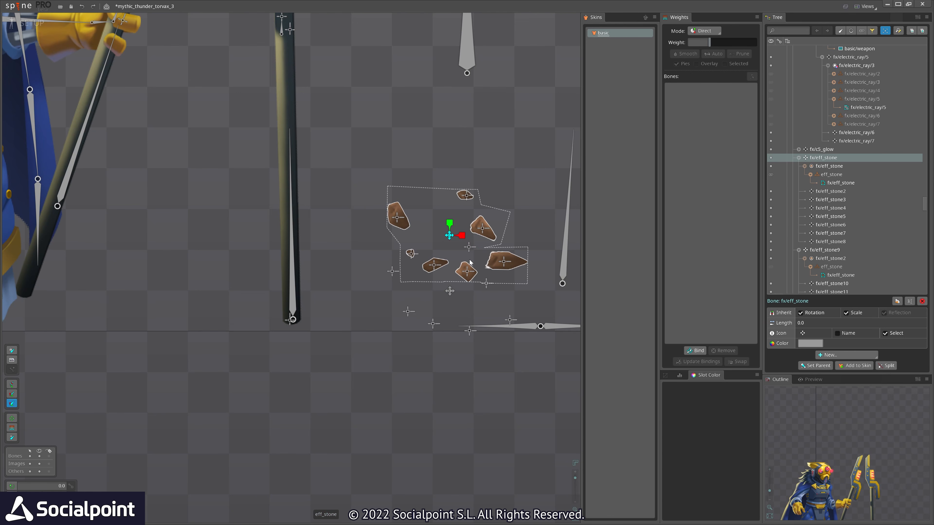
pyautogui.hotkey('ctrl', 'z')
pyautogui.scroll(1, 351, 275)
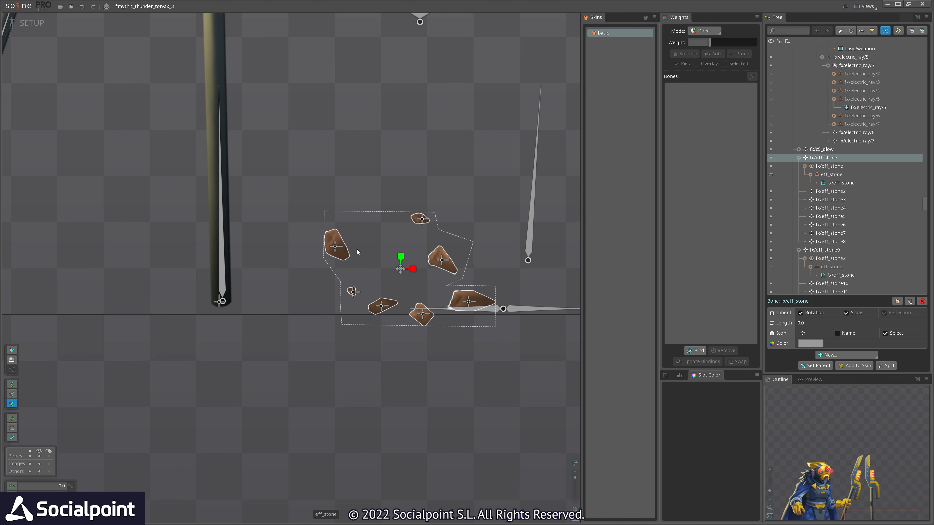
# Select the upper stones' bones together and return to animate mode to view their rotation keys in special1
pyautogui.moveTo(393, 199); pyautogui.dragTo(459, 272)
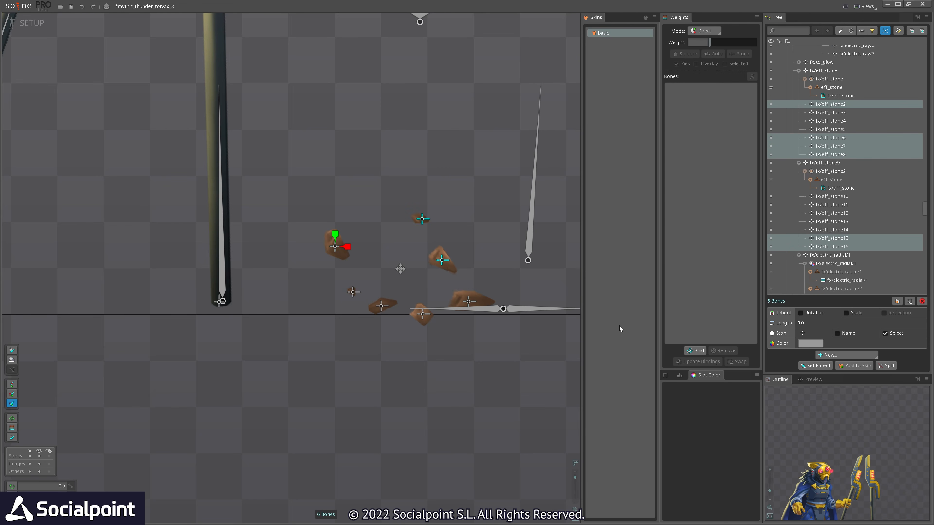
pyautogui.scroll(-6, 236, 317)
pyautogui.moveTo(218, 337); pyautogui.dragTo(376, 252)
pyautogui.click(24, 23)
pyautogui.scroll(-3, 364, 151)
pyautogui.moveTo(364, 151); pyautogui.dragTo(299, 215)
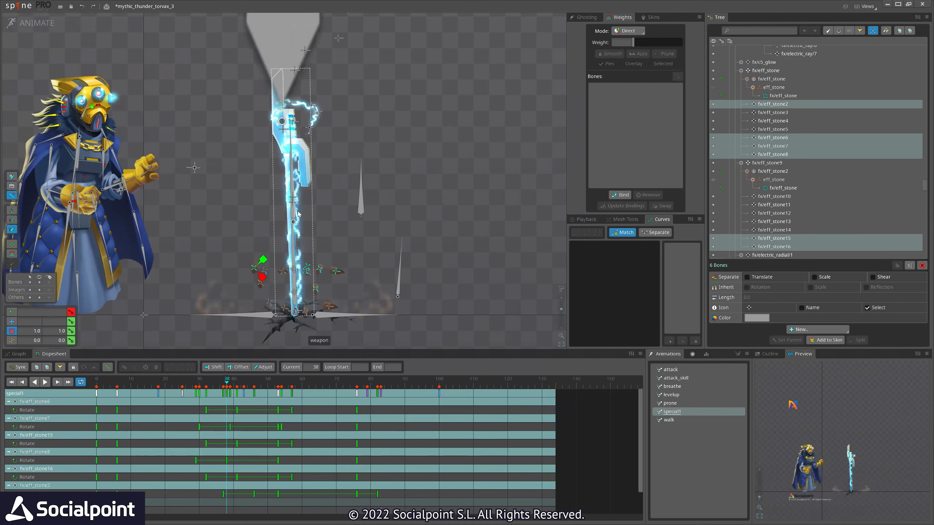
# Select the lower fx/burst lightning on the staff to inspect its image sequence, and scrub to about frame 35
pyautogui.click(300, 232)
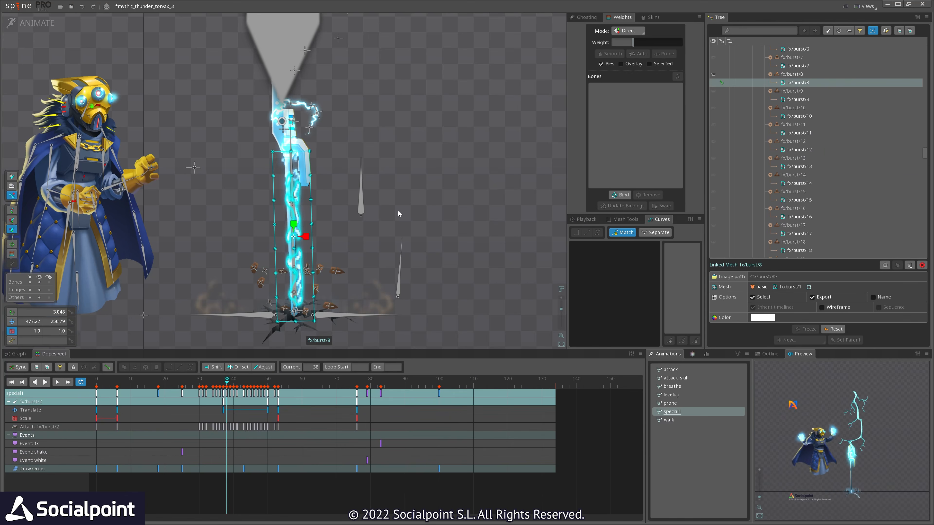
pyautogui.hotkey('ctrl', 'z')
pyautogui.moveTo(416, 224); pyautogui.dragTo(385, 209)
pyautogui.press('v')
pyautogui.moveTo(372, 201); pyautogui.dragTo(452, 186)
pyautogui.moveTo(226, 384); pyautogui.dragTo(219, 387)
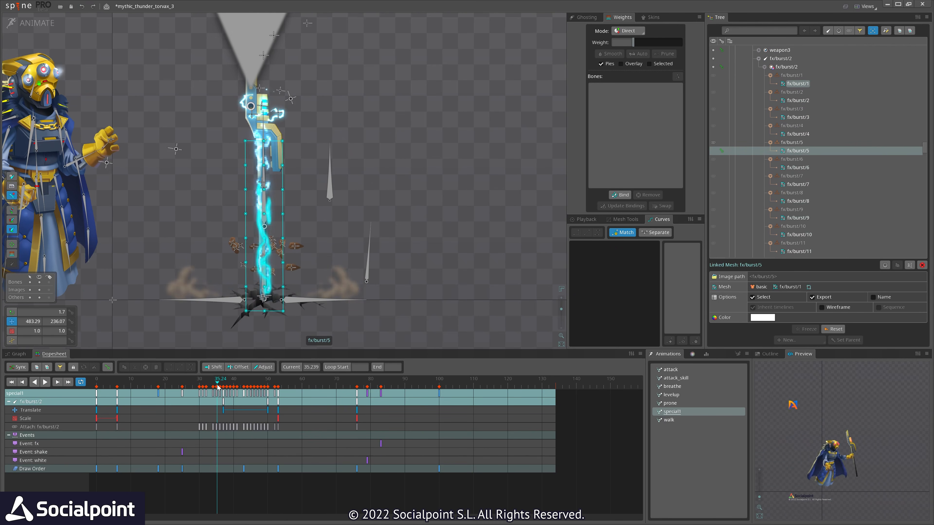
# Try moving the fx/burst/5 mesh away from the staff, select the upper fx/burst/10 mesh for comparison, and undo the move
pyautogui.moveTo(387, 177); pyautogui.dragTo(492, 167)
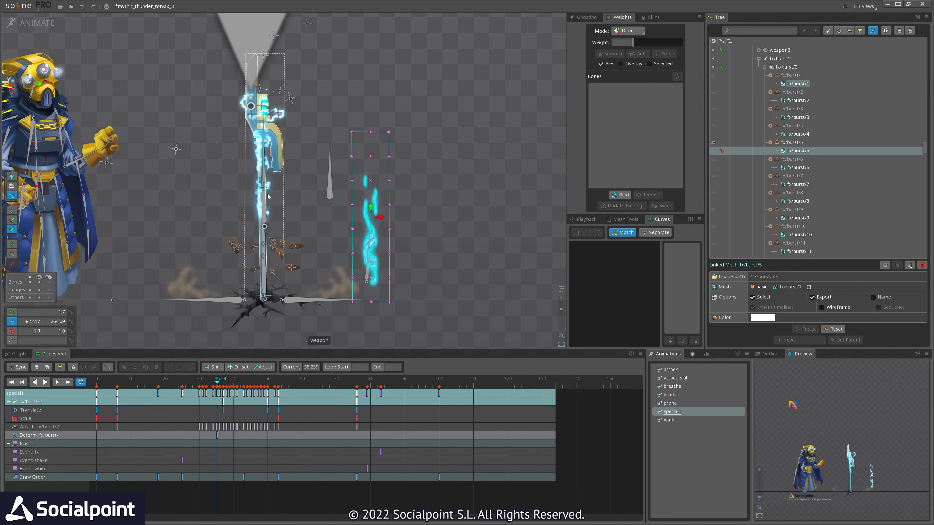
pyautogui.click(260, 156)
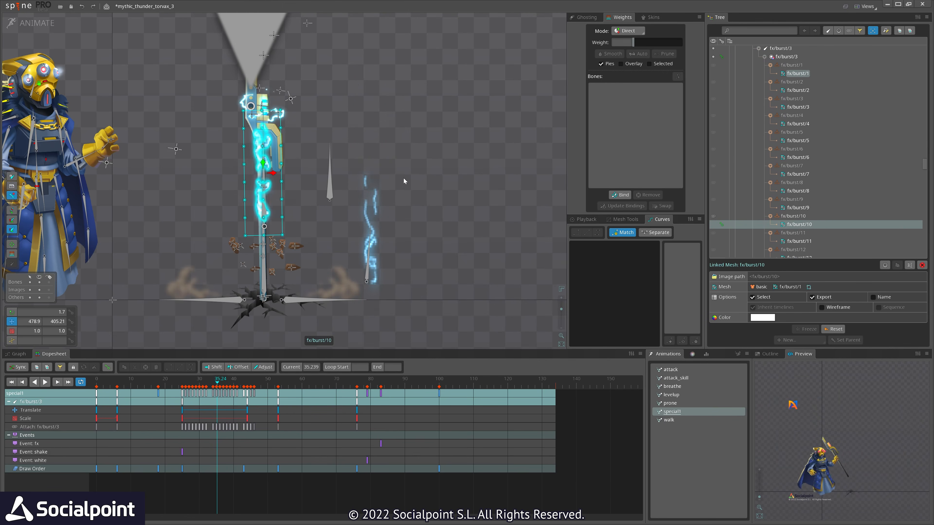
pyautogui.hotkey('ctrl', 'z')
pyautogui.moveTo(345, 229); pyautogui.dragTo(333, 254)
pyautogui.press('space')
# Select the fx/electric_radial/3 effect around the staff head and scrub special1 to about frame 33
pyautogui.moveTo(184, 391); pyautogui.dragTo(214, 386)
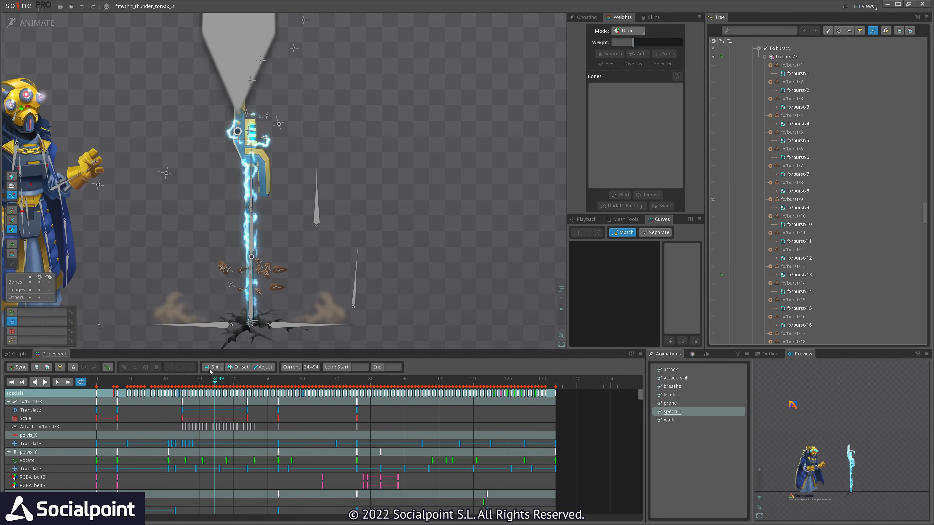
pyautogui.click(273, 135)
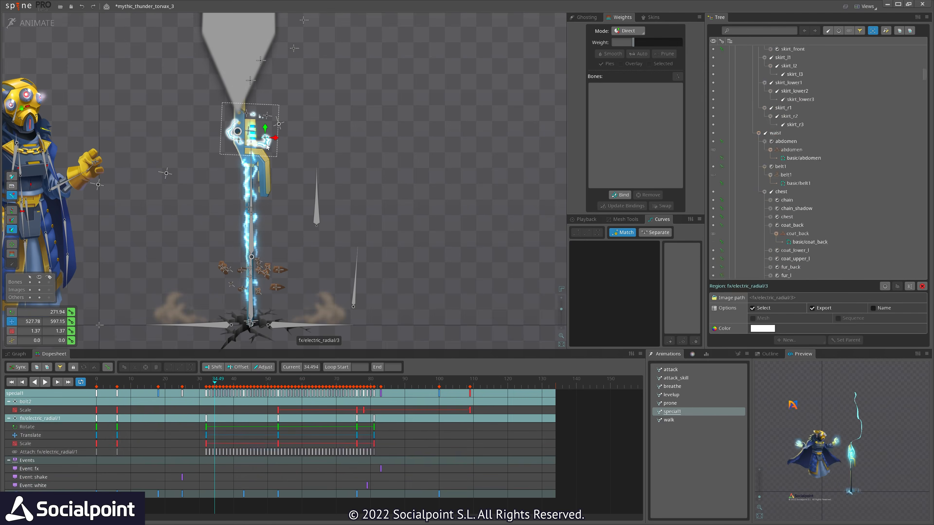
pyautogui.moveTo(208, 386); pyautogui.dragTo(208, 406)
# Select the fx/smoke/8 image and examine the matching smoke clouds on both sides of the ground crack
pyautogui.click(166, 312)
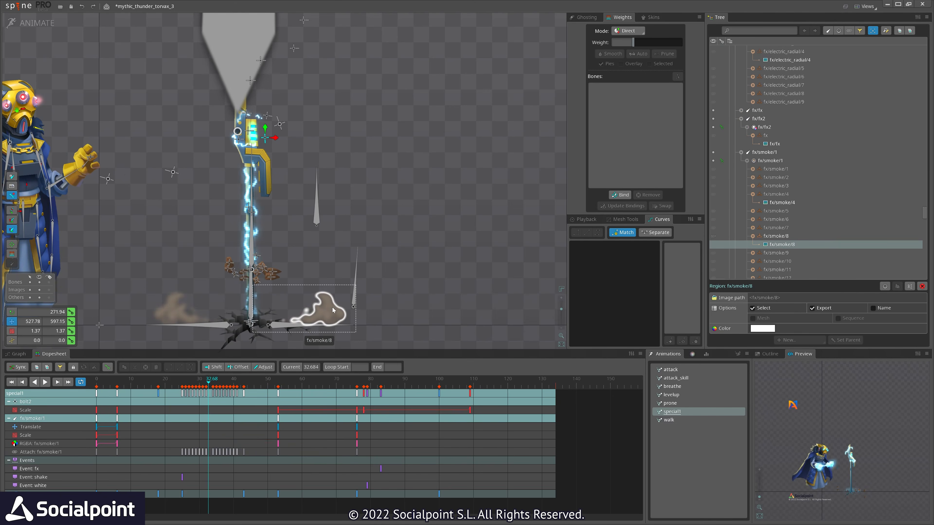
pyautogui.moveTo(344, 284); pyautogui.dragTo(362, 239)
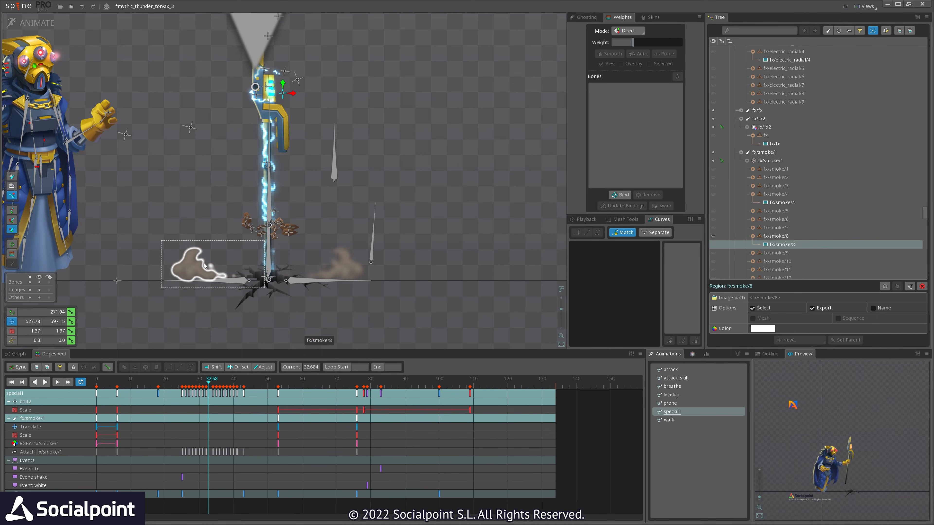
pyautogui.scroll(-2, 340, 265)
pyautogui.moveTo(340, 265); pyautogui.dragTo(367, 272)
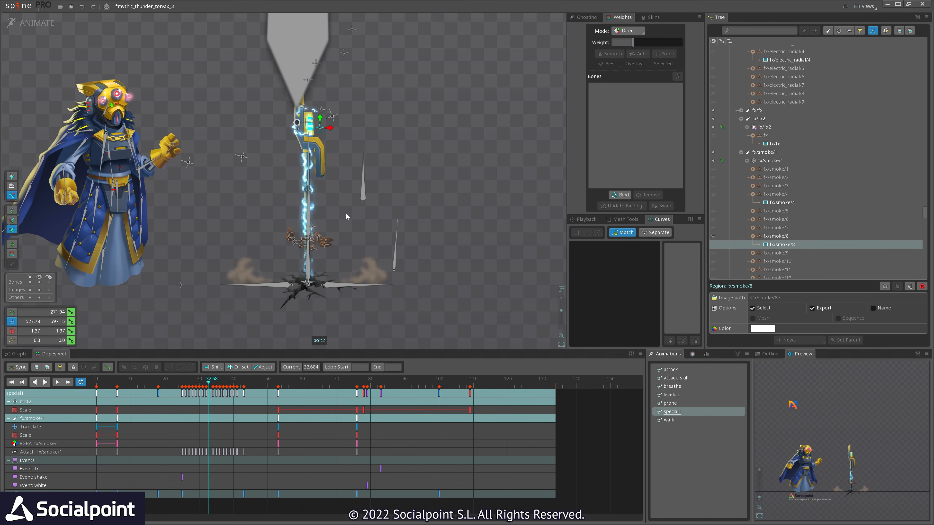
# Scrub special1 to about frame 62 and select the fx/electric_ray/6 mesh between the hands to inspect its two weighted bones
pyautogui.moveTo(347, 214); pyautogui.dragTo(381, 222)
pyautogui.moveTo(187, 383); pyautogui.dragTo(309, 389)
pyautogui.click(228, 180)
pyautogui.scroll(3, 181, 183)
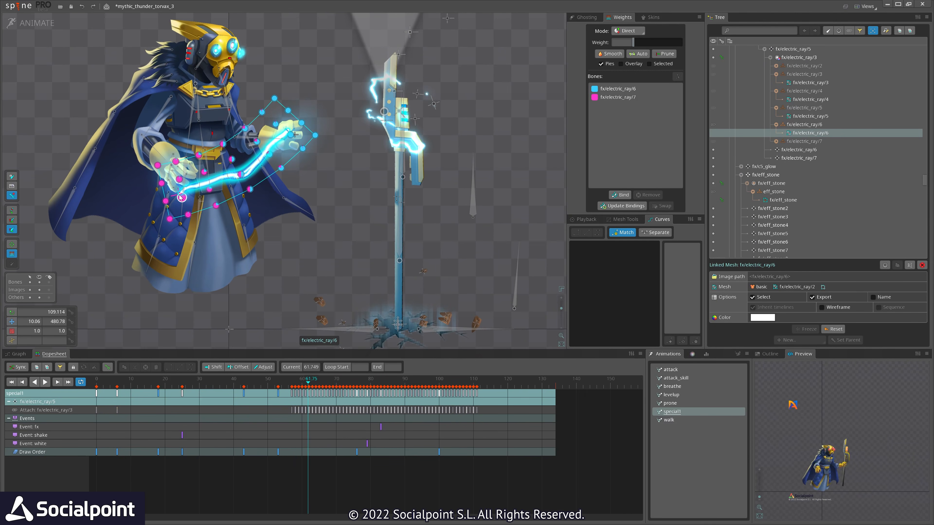
pyautogui.scroll(3, 273, 147)
pyautogui.scroll(-2, 237, 196)
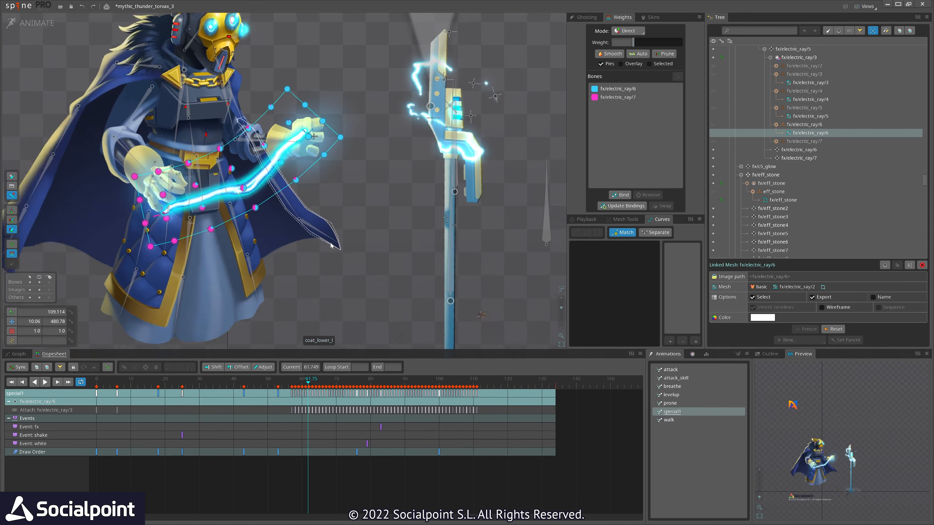
# Move the fx/electric_ray/7 bone away from the lower hand to about X 116, Y 155, and scrub to frame 68
pyautogui.press('Escape')
pyautogui.click(201, 206)
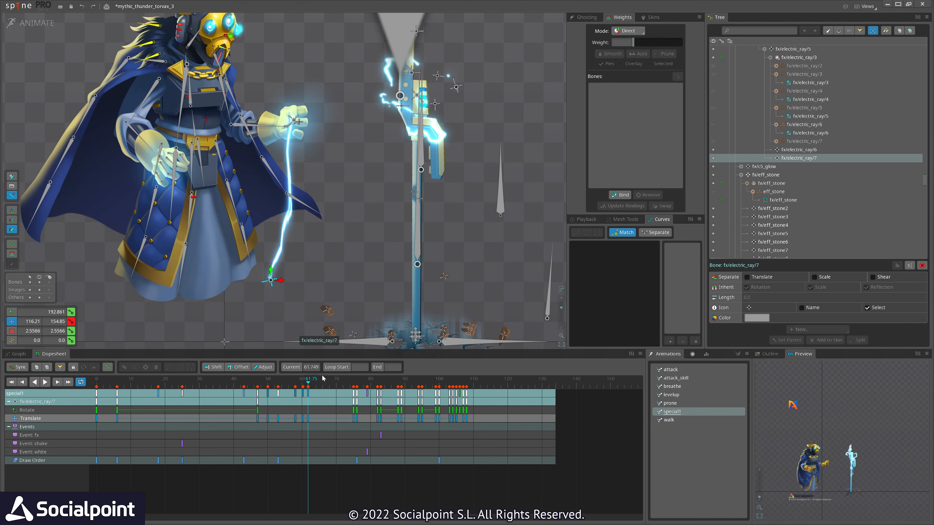
pyautogui.moveTo(311, 383); pyautogui.dragTo(330, 383)
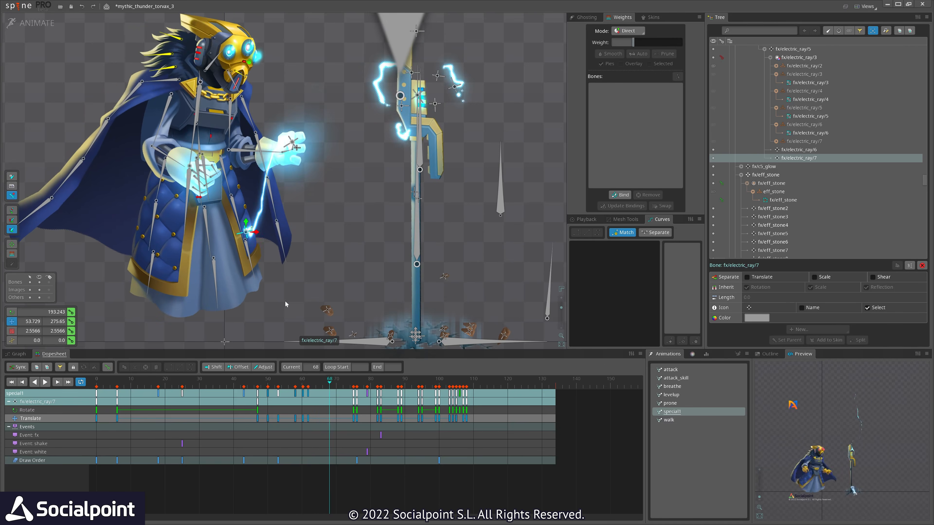
# Undo the fx/electric_ray/7 bone move and scrub special1 to about frame 74 to view the ray between the hands
pyautogui.hotkey('ctrl', 'z')
pyautogui.scroll(-2, 291, 263)
pyautogui.moveTo(290, 263); pyautogui.dragTo(238, 230)
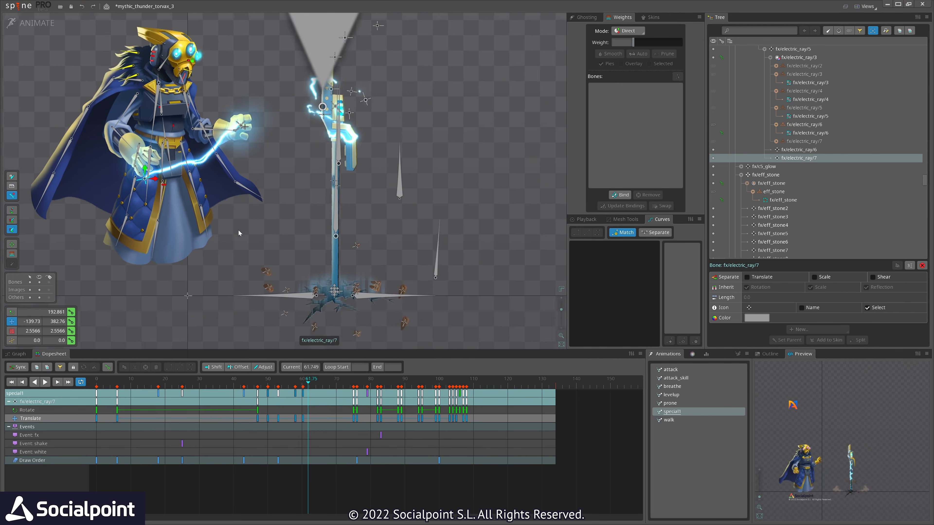
pyautogui.scroll(-2, 235, 240)
pyautogui.moveTo(307, 383); pyautogui.dragTo(350, 400)
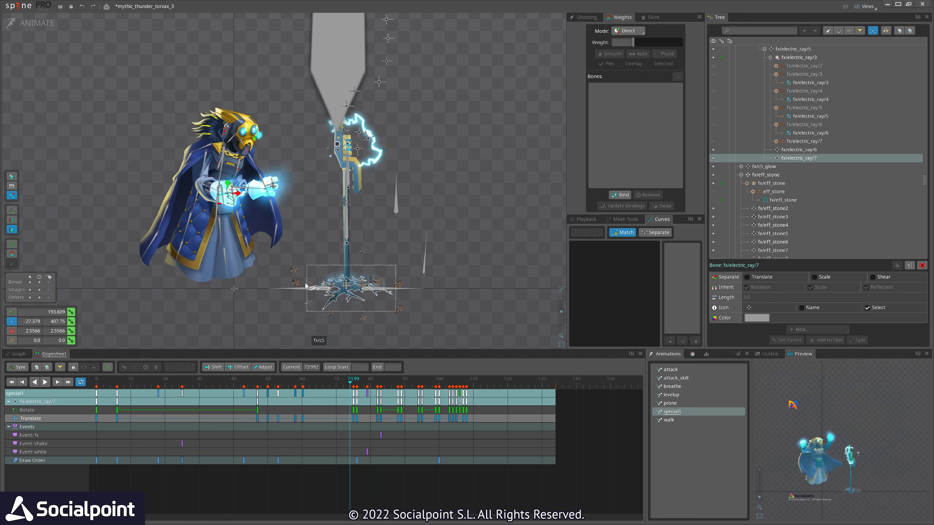
# Scrub special1 to frame 79 and examine the full white flash around the character and staff
pyautogui.moveTo(356, 387); pyautogui.dragTo(369, 400)
pyautogui.scroll(-4, 416, 294)
pyautogui.moveTo(416, 295); pyautogui.dragTo(364, 319)
pyautogui.scroll(-2, 363, 319)
pyautogui.moveTo(367, 389); pyautogui.dragTo(366, 387)
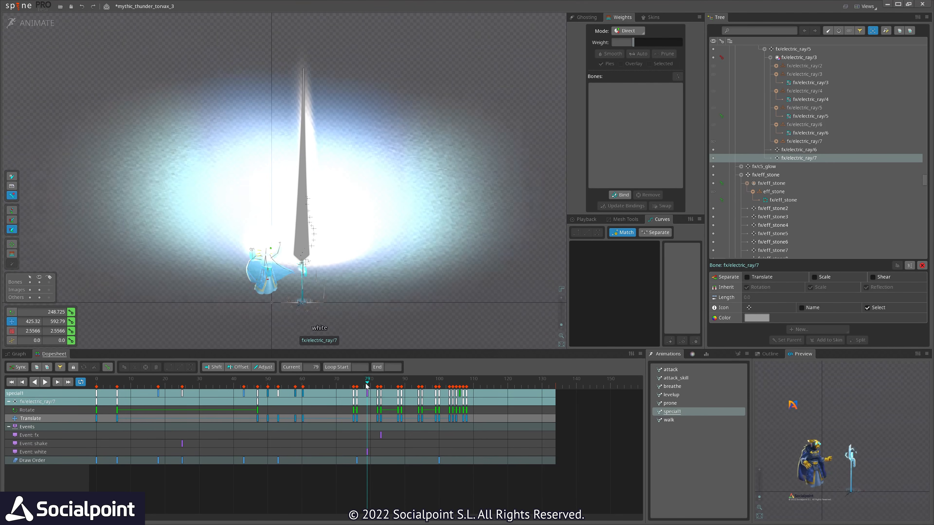
pyautogui.scroll(3, 271, 187)
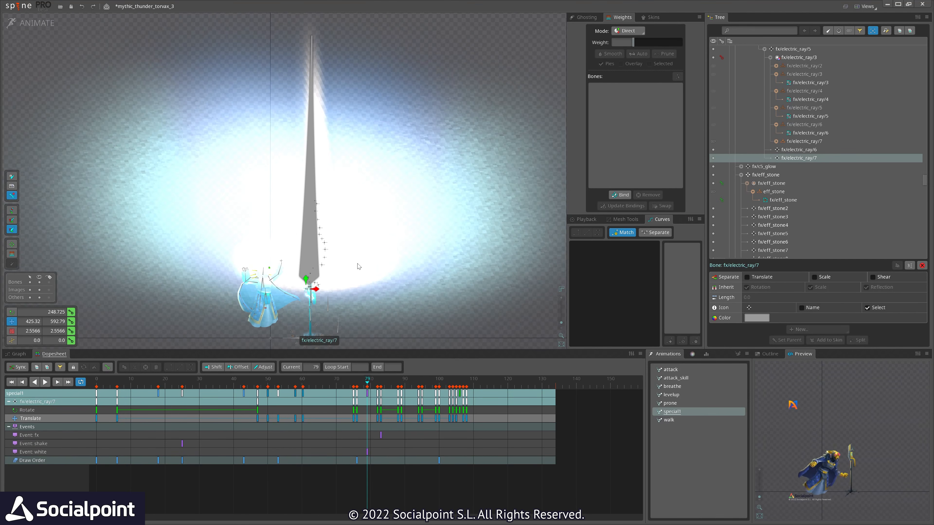
# Scrub special1 forward to frame 91 and back to frame 88, examining the branching lightning bolt striking the staff
pyautogui.moveTo(367, 385); pyautogui.dragTo(380, 386)
pyautogui.moveTo(365, 310); pyautogui.dragTo(372, 276)
pyautogui.scroll(2, 372, 276)
pyautogui.moveTo(381, 384); pyautogui.dragTo(401, 387)
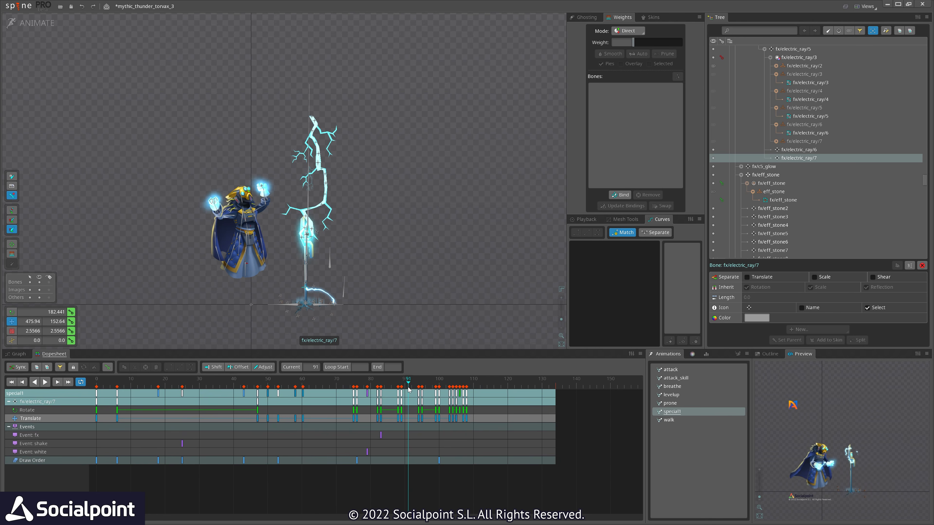
pyautogui.scroll(3, 375, 249)
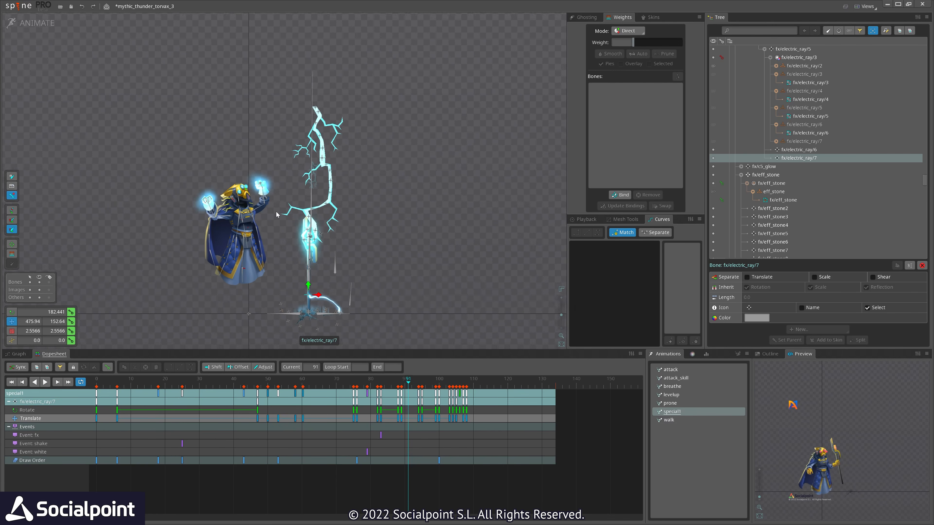
pyautogui.moveTo(405, 384)
pyautogui.mouseDown()
pyautogui.moveTo(426, 386)
pyautogui.moveTo(360, 399)
pyautogui.moveTo(398, 397)
pyautogui.mouseUp()
pyautogui.scroll(4, 285, 158)
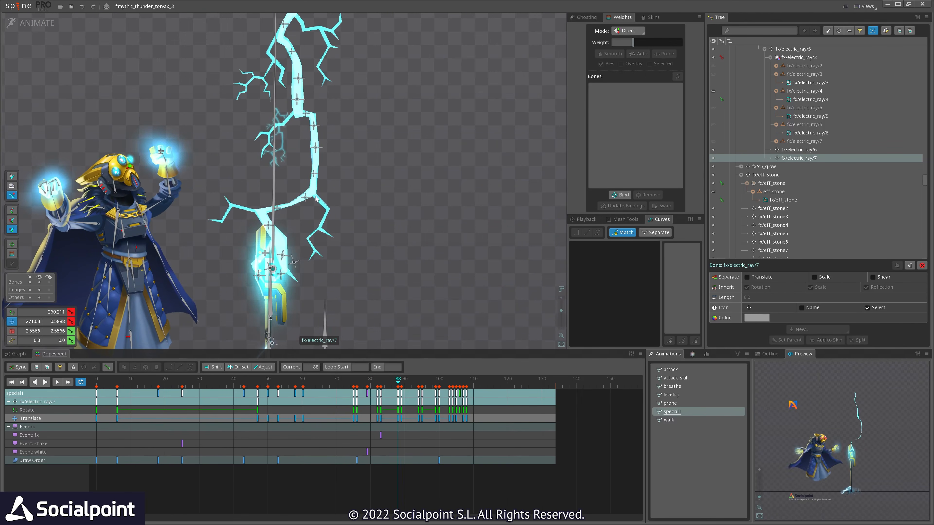
# Scrub special1 through frame 100 to frame 102 and examine the thin main bolt above the staff
pyautogui.moveTo(399, 386); pyautogui.dragTo(440, 396)
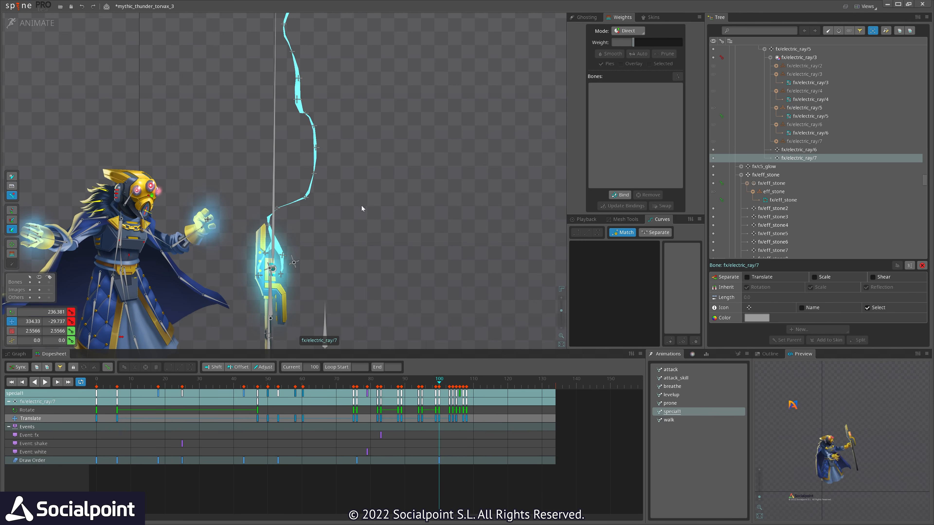
pyautogui.moveTo(361, 206); pyautogui.dragTo(348, 284)
pyautogui.moveTo(423, 384); pyautogui.dragTo(446, 388)
pyautogui.scroll(2, 298, 201)
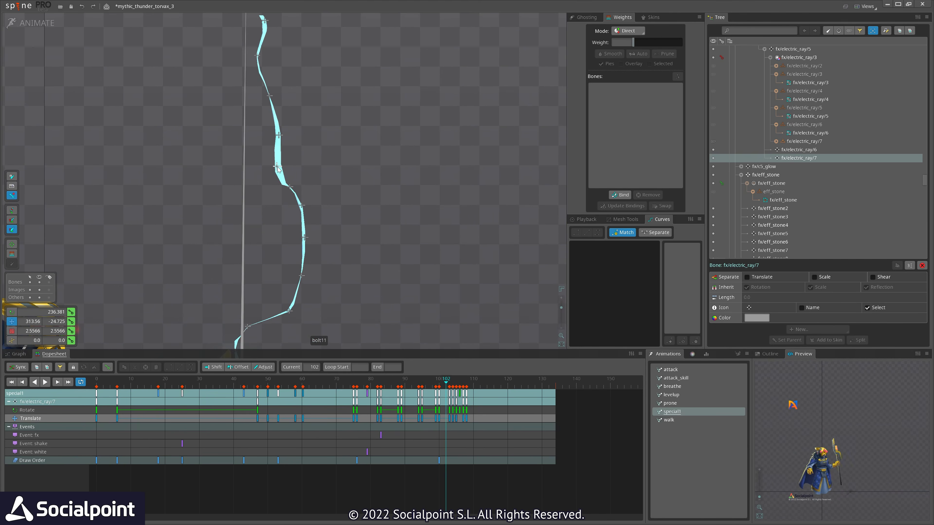
# Try narrowing the bolt11 bone to about 0.43 X scale at frame 102, and undo the scaling
pyautogui.click(278, 168)
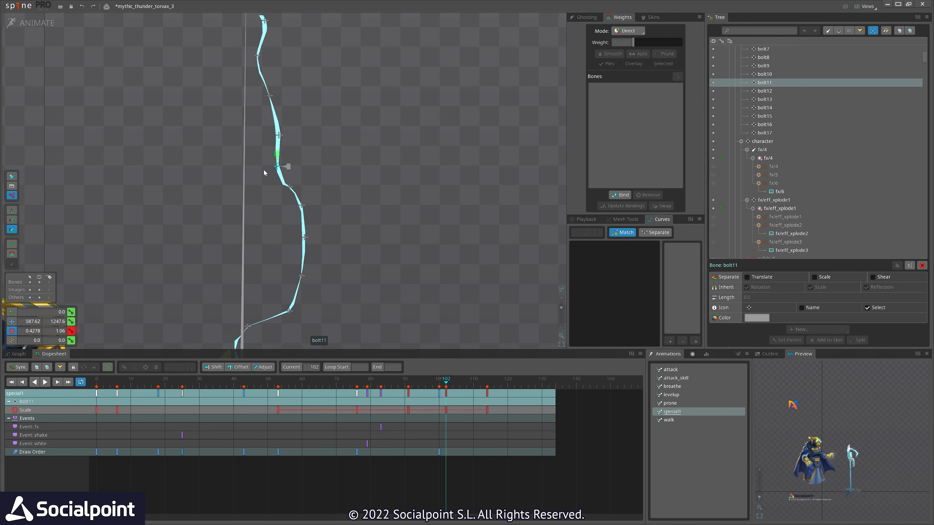
pyautogui.hotkey('ctrl', 'z')
pyautogui.scroll(-2, 333, 204)
pyautogui.moveTo(332, 205); pyautogui.dragTo(330, 225)
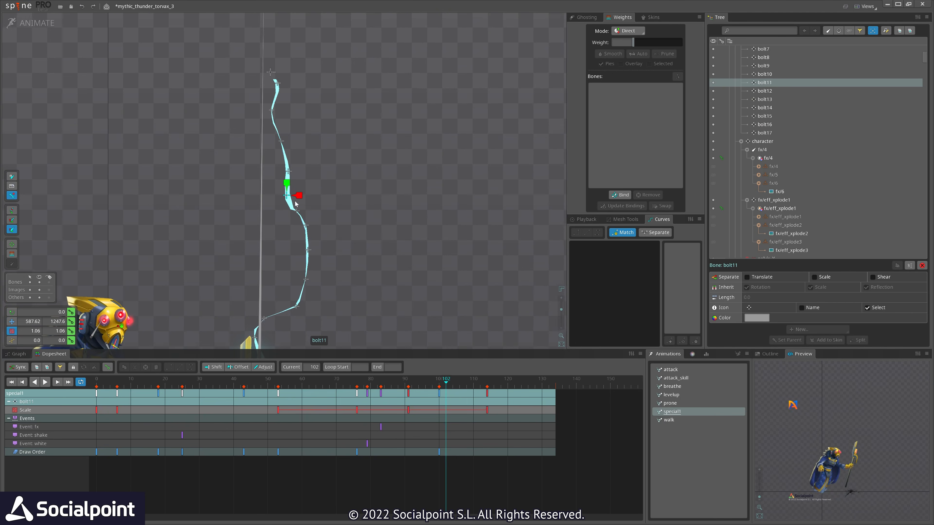
# Scrub special1 back to about frame 97 to view the main bolt together with its side branches
pyautogui.moveTo(400, 385); pyautogui.dragTo(429, 409)
pyautogui.click(35, 22)
pyautogui.click(36, 22)
pyautogui.scroll(-2, 315, 200)
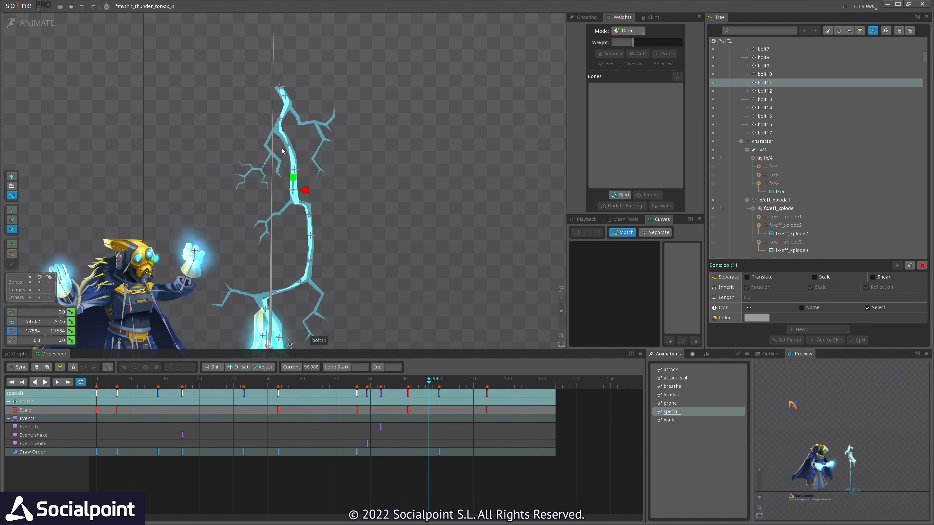
# Move the second and main fx/lightning_bolt meshes apart to show them as separate layers, and undo both moves
pyautogui.click(282, 131)
pyautogui.scroll(2, 283, 136)
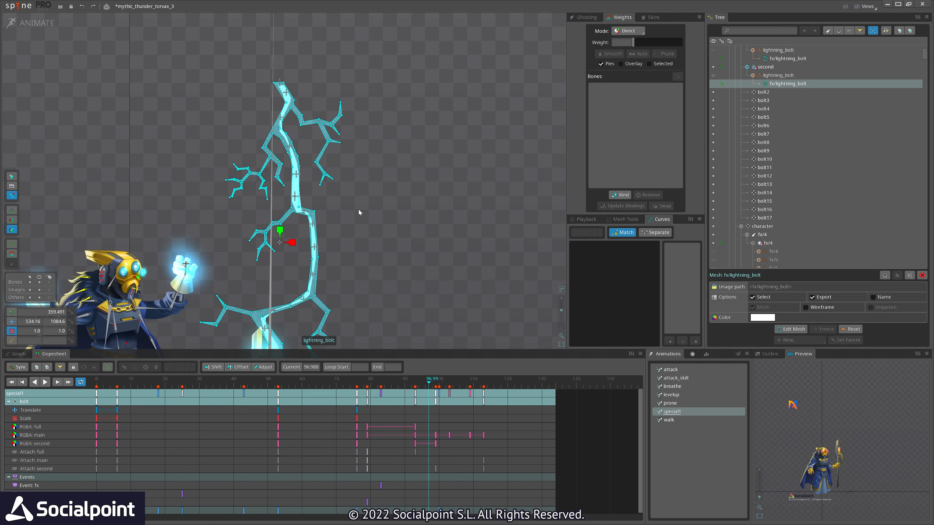
pyautogui.moveTo(372, 197); pyautogui.dragTo(476, 190)
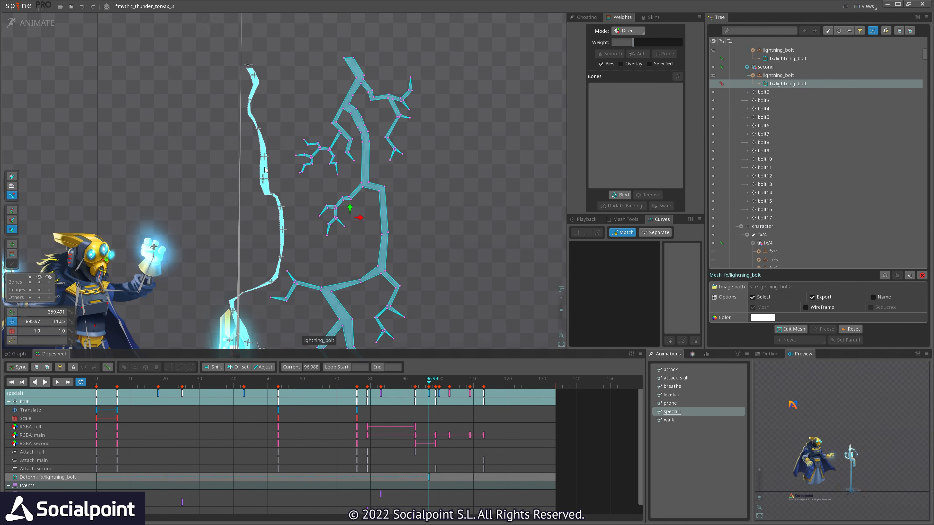
pyautogui.moveTo(265, 170); pyautogui.dragTo(201, 156)
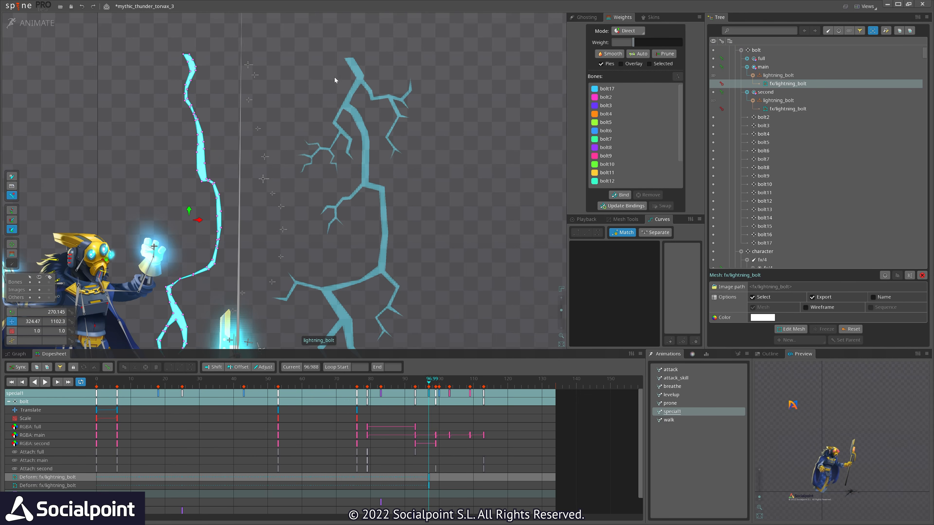
pyautogui.hotkey('ctrl', 'z')
pyautogui.moveTo(317, 215); pyautogui.dragTo(328, 141)
pyautogui.hotkey('ctrl', 'z')
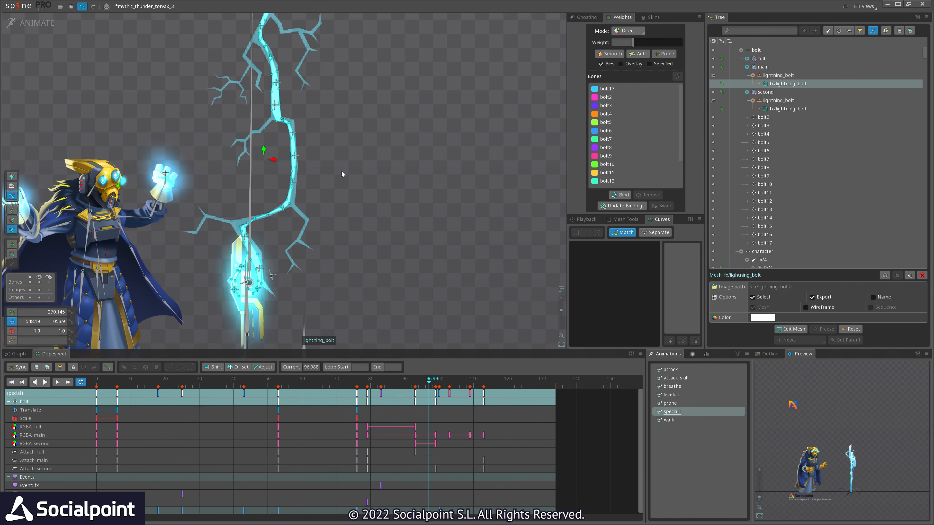
pyautogui.scroll(-3, 401, 204)
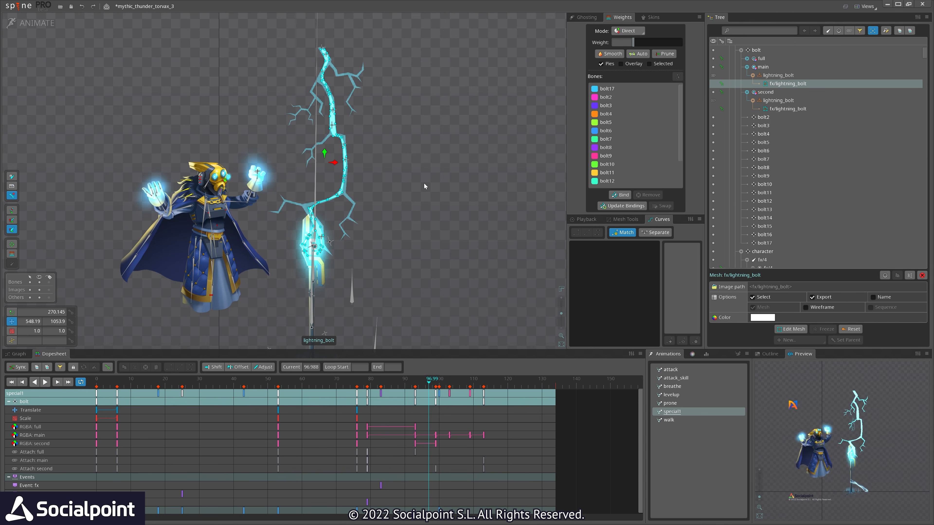
# Scrub special1 to frame 87 to examine the electric ray running from the staff to the ground
pyautogui.moveTo(424, 183); pyautogui.dragTo(421, 203)
pyautogui.moveTo(423, 382)
pyautogui.mouseDown()
pyautogui.moveTo(410, 385)
pyautogui.moveTo(434, 386)
pyautogui.mouseUp()
pyautogui.moveTo(389, 266); pyautogui.dragTo(388, 218)
pyautogui.moveTo(293, 383); pyautogui.dragTo(396, 403)
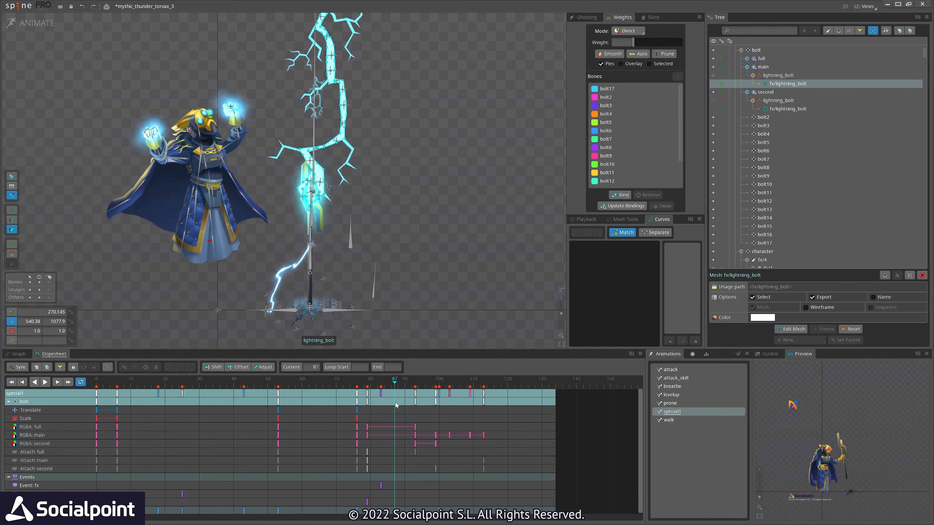
# Shift the fx/electric_ray/6 bone up the staff, undo it, and move the fx/electric_ray/7 bone to about X 227, Y 233
pyautogui.scroll(5, 327, 255)
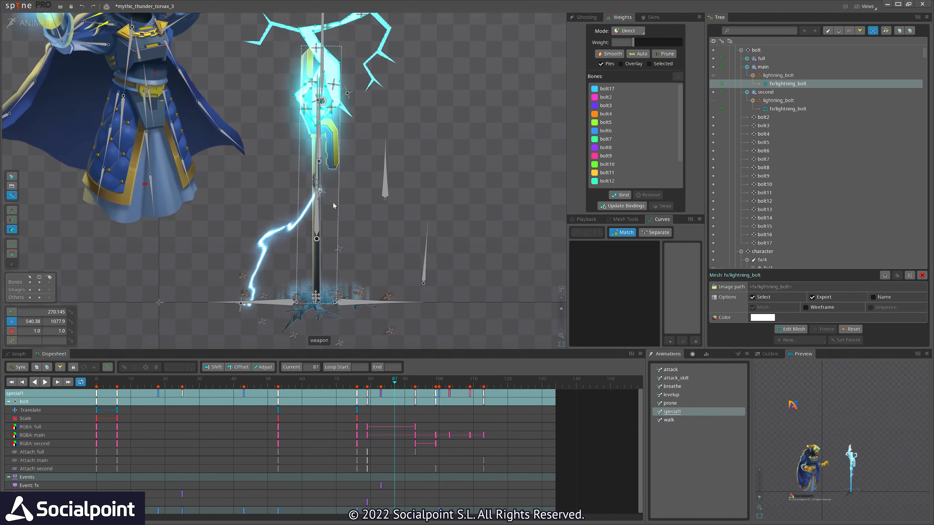
pyautogui.click(320, 191)
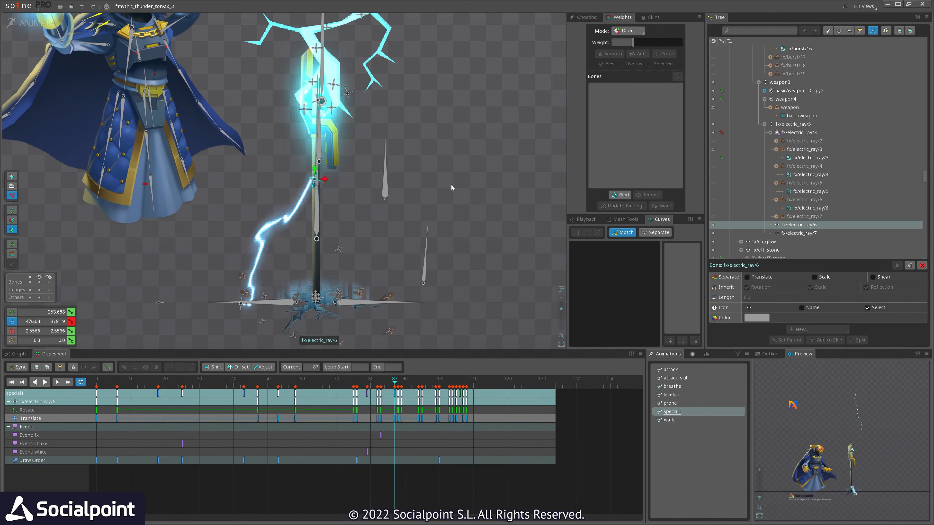
pyautogui.hotkey('ctrl', 'z')
pyautogui.moveTo(239, 307); pyautogui.dragTo(234, 230)
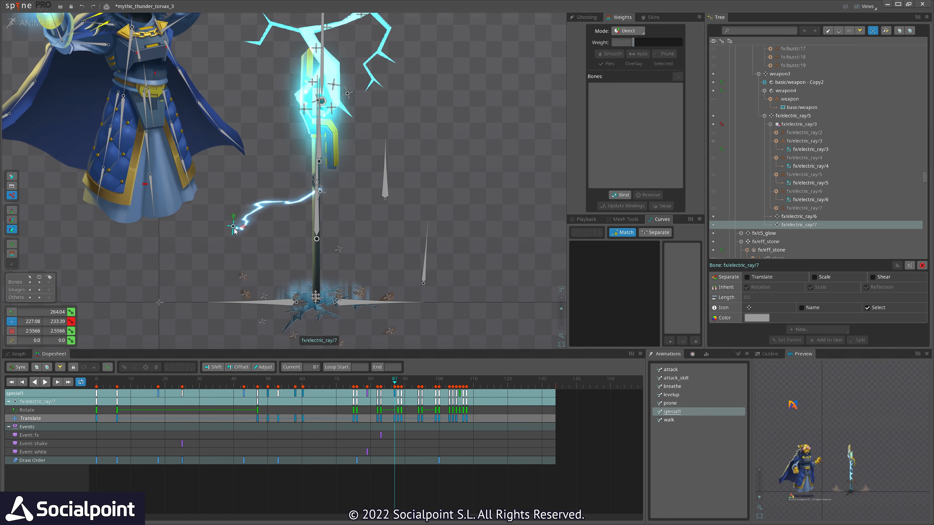
# Scrub special1 past frame 100 to review the end of the lightning effects
pyautogui.moveTo(369, 383); pyautogui.dragTo(452, 395)
pyautogui.scroll(-4, 446, 322)
pyautogui.moveTo(429, 279); pyautogui.dragTo(444, 296)
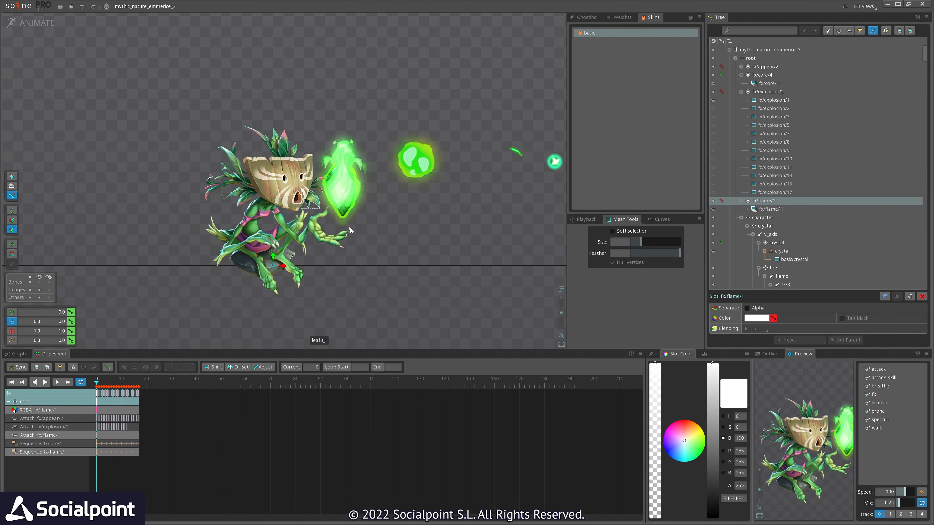
# Select the fx/core/ sequence in mythic_nature_emmerice_3 and play the fx animation to examine the frame-by-frame effects
pyautogui.scroll(1, 412, 202)
pyautogui.moveTo(463, 216); pyautogui.dragTo(370, 220)
pyautogui.click(341, 170)
pyautogui.moveTo(412, 246); pyautogui.dragTo(365, 252)
pyautogui.press('d')
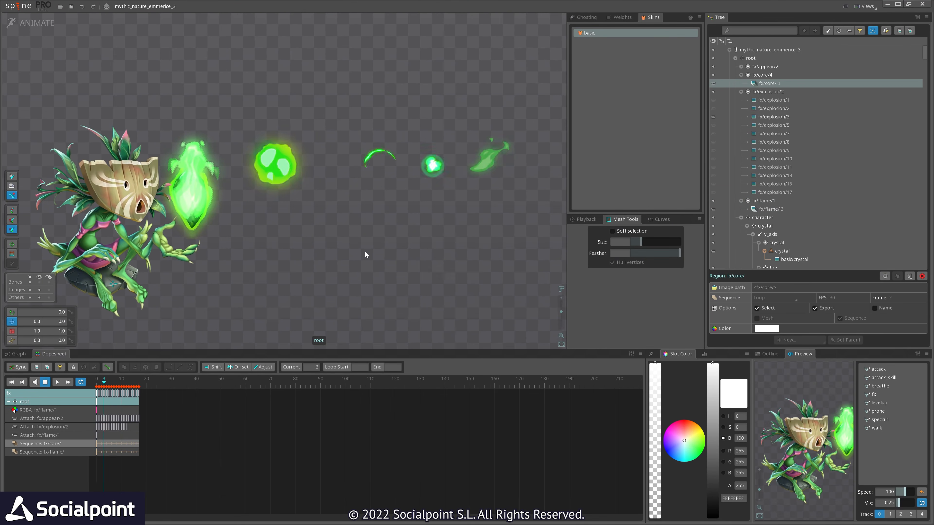
pyautogui.moveTo(385, 206); pyautogui.dragTo(351, 203)
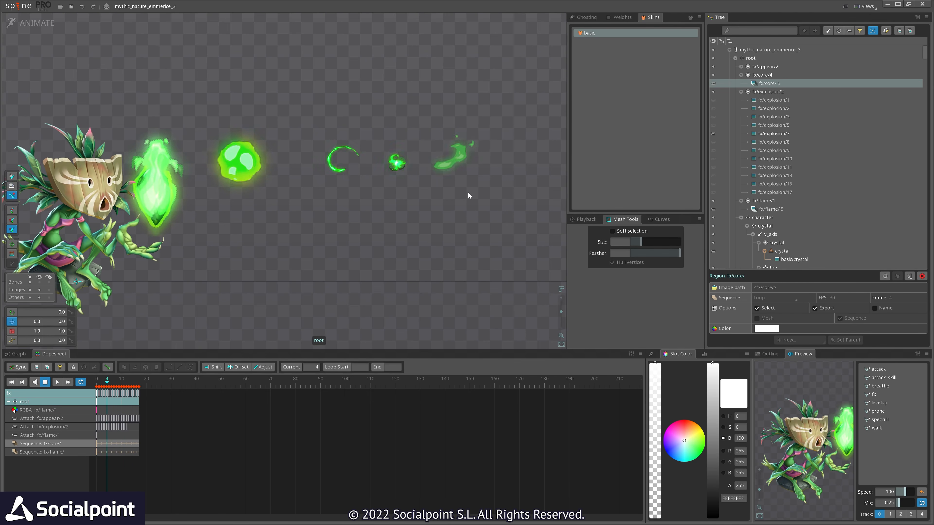
# Select the fx/flame/ sequence, the fx/core/17 linked mesh and the fx/core/ sequence for comparison, and stop walk at frame 27
pyautogui.click(456, 158)
pyautogui.moveTo(257, 224); pyautogui.dragTo(289, 226)
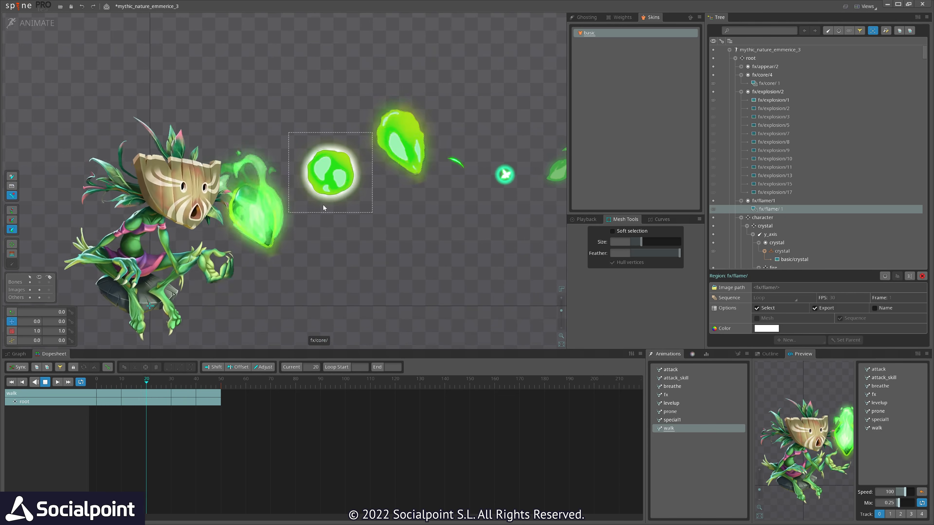
pyautogui.click(408, 124)
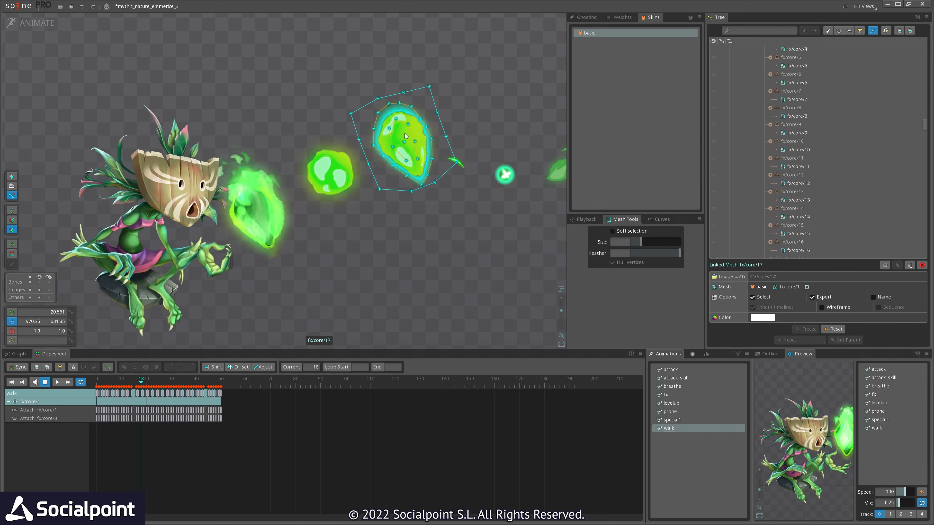
pyautogui.click(344, 178)
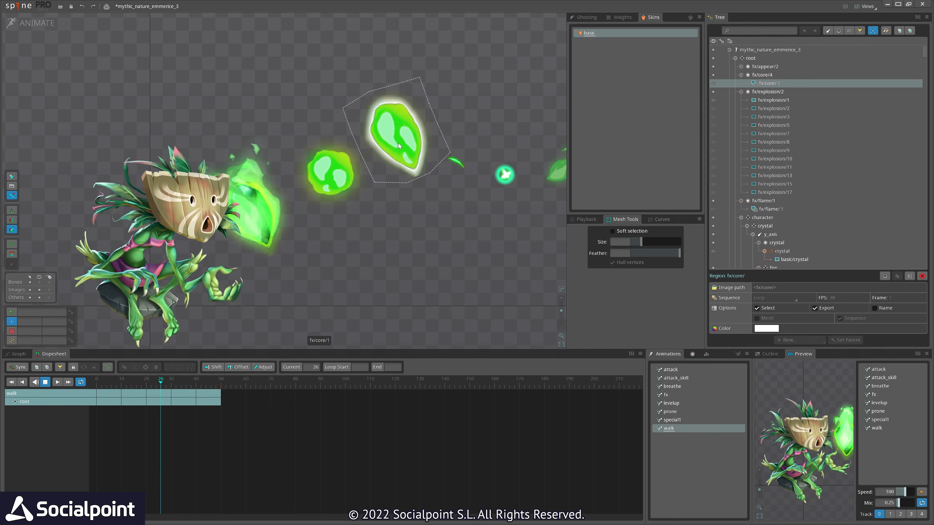
pyautogui.moveTo(372, 258); pyautogui.dragTo(413, 247)
pyautogui.press('d')
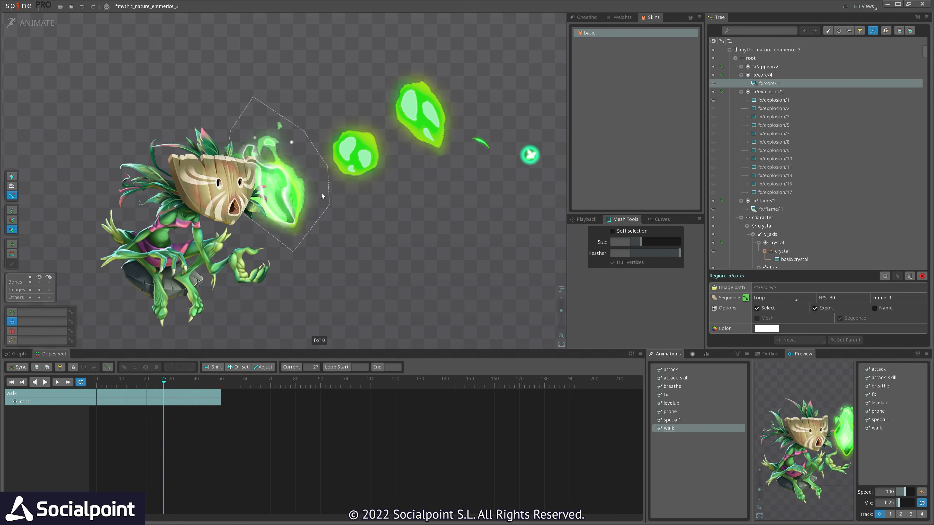
# Pull the fx/flame/15, fx/flame/10 and fx/flame/23 meshes off the crystal to show the layers, and undo the moves
pyautogui.click(294, 157)
pyautogui.moveTo(380, 250); pyautogui.dragTo(407, 227)
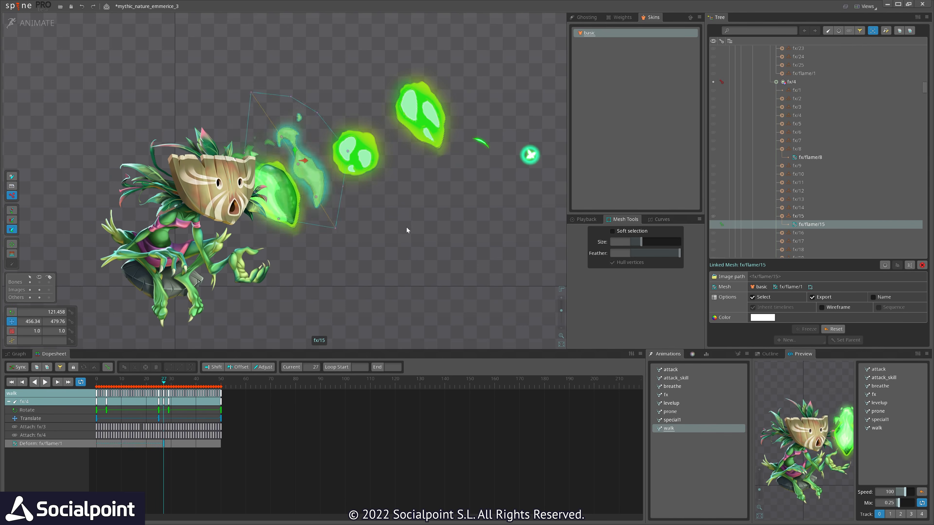
pyautogui.click(298, 189)
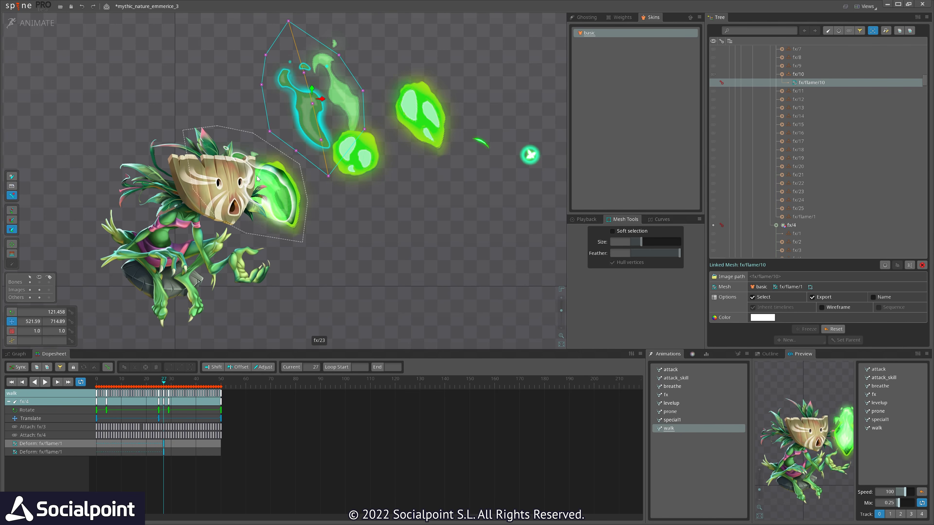
pyautogui.click(342, 192)
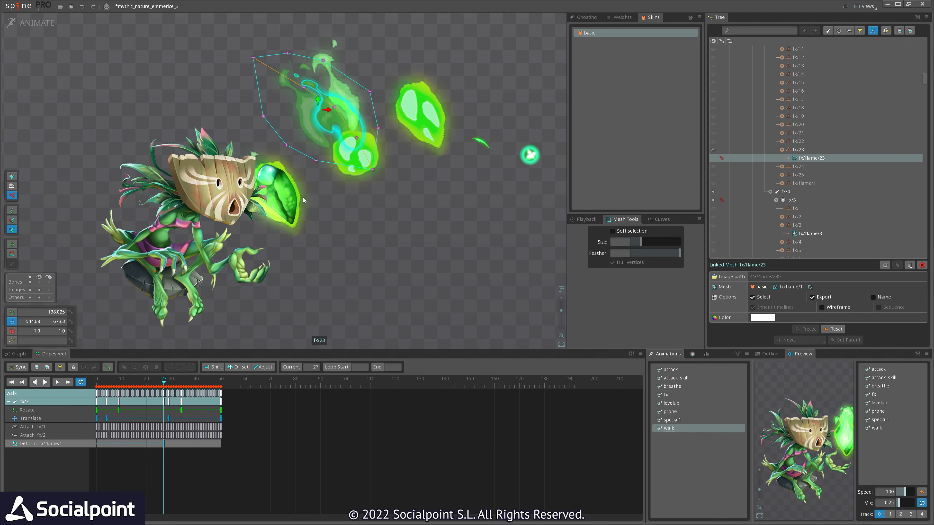
pyautogui.hotkey('ctrl', 'z')
pyautogui.hotkey('ctrl', 'z')
pyautogui.hotkey('ctrl', 'z')
pyautogui.hotkey('ctrl', 'z')
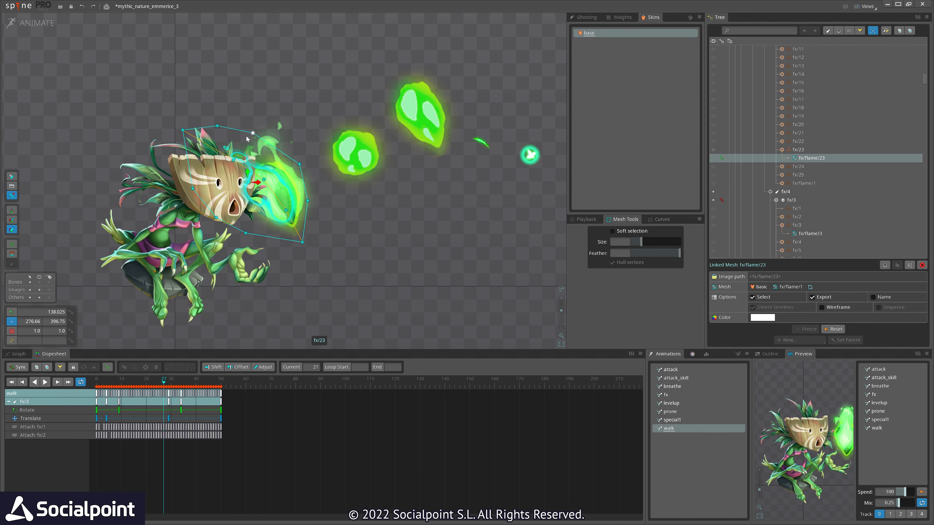
# Play the walk animation to review the layered flame, and switch playback to attack_skill
pyautogui.press('space')
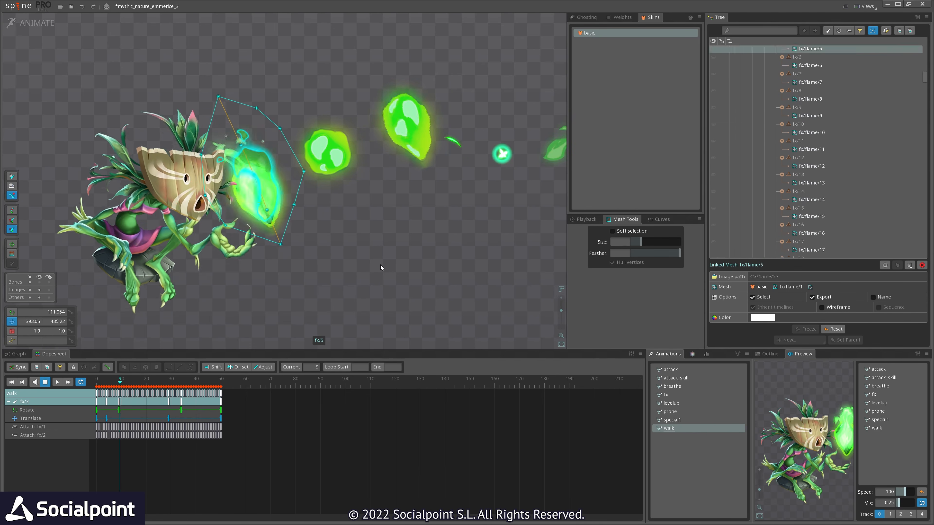
pyautogui.scroll(-1, 347, 266)
pyautogui.moveTo(348, 265); pyautogui.dragTo(407, 273)
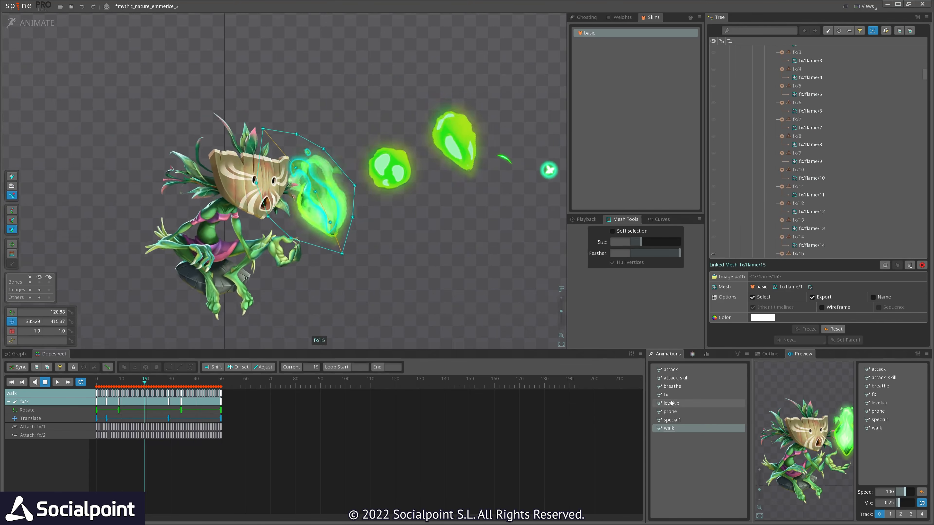
pyautogui.click(675, 378)
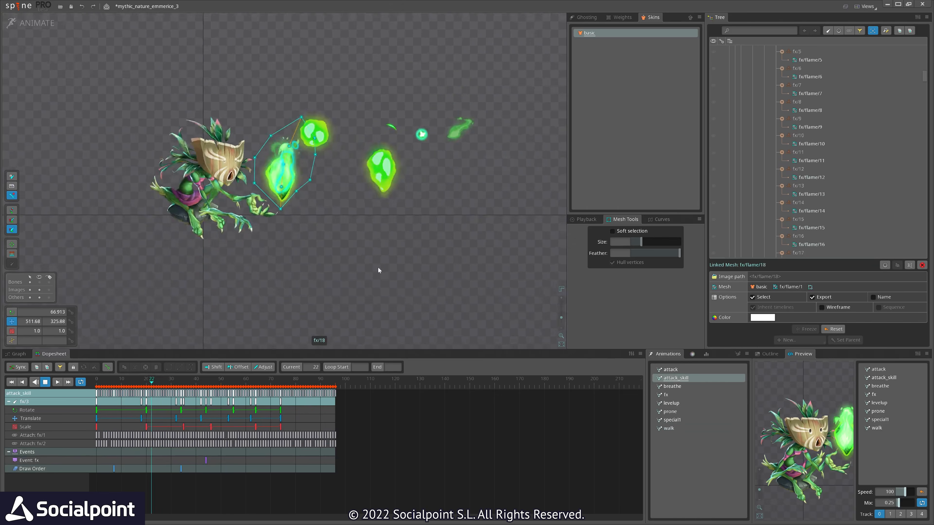
# Scrub attack_skill to frame 46 to examine the flame layered over the crystal
pyautogui.scroll(2, 379, 284)
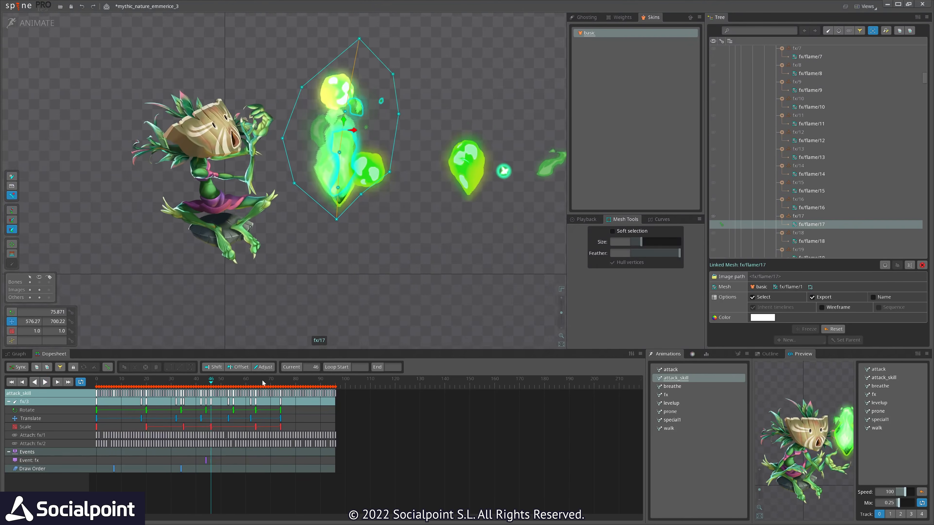
pyautogui.click(180, 387)
pyautogui.moveTo(180, 387); pyautogui.dragTo(211, 387)
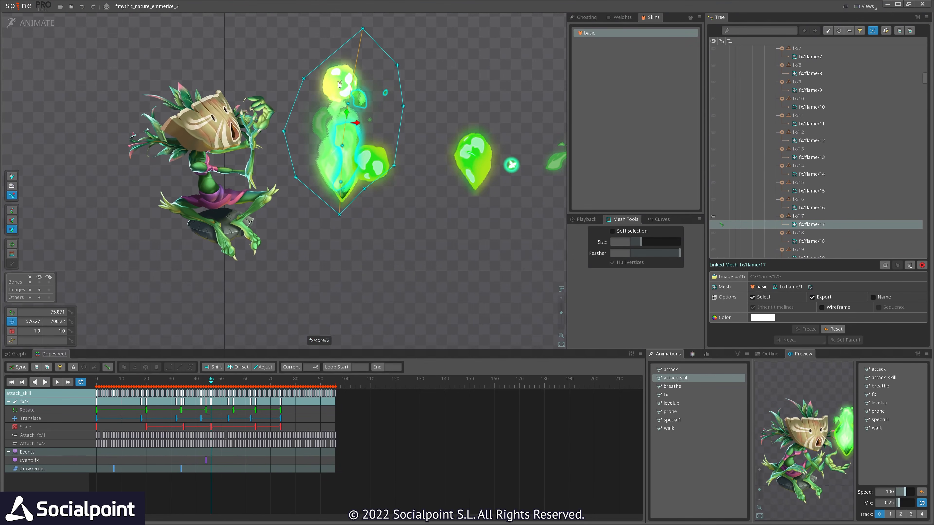
# Advance attack_skill to frame 53, select the fx/flame/23 linked mesh, and scrub onward to examine the flame trail
pyautogui.moveTo(200, 384); pyautogui.dragTo(228, 396)
pyautogui.scroll(1, 264, 95)
pyautogui.moveTo(263, 96); pyautogui.dragTo(253, 191)
pyautogui.click(290, 135)
pyautogui.moveTo(366, 158); pyautogui.dragTo(335, 112)
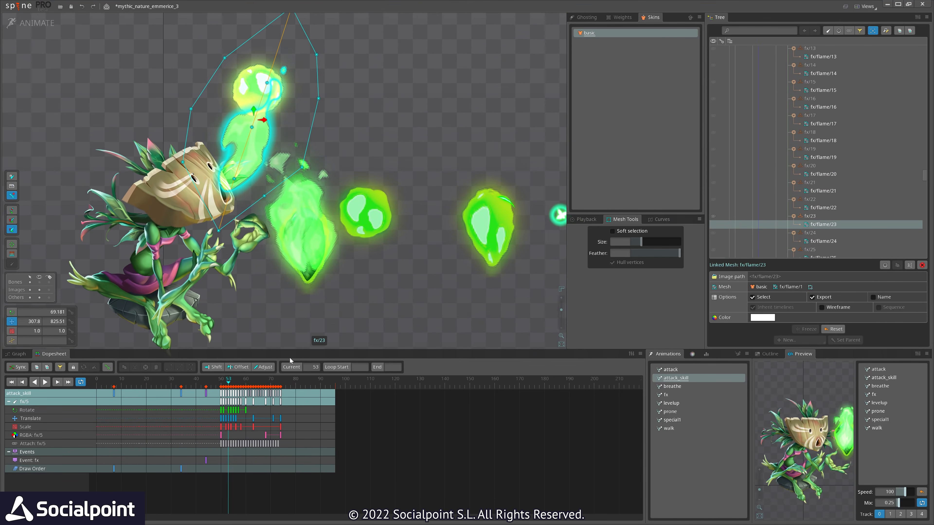
pyautogui.moveTo(227, 382)
pyautogui.mouseDown()
pyautogui.moveTo(256, 385)
pyautogui.moveTo(225, 385)
pyautogui.moveTo(247, 385)
pyautogui.moveTo(239, 385)
pyautogui.mouseUp()
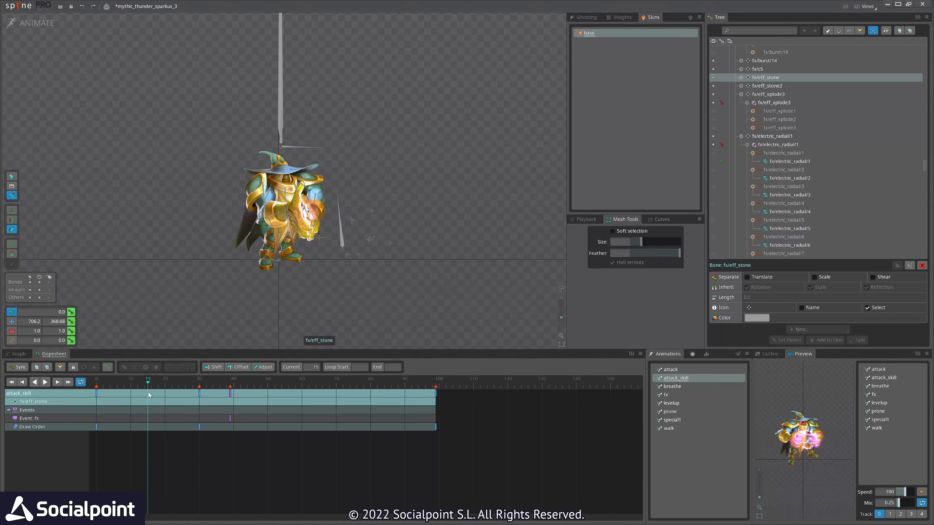
# Go to frame 2 of attack_skill in mythic_thunder_sparkus_3 and select the fx/electric_radial/3 bone on the hand
pyautogui.moveTo(149, 393); pyautogui.dragTo(104, 392)
pyautogui.scroll(4, 316, 201)
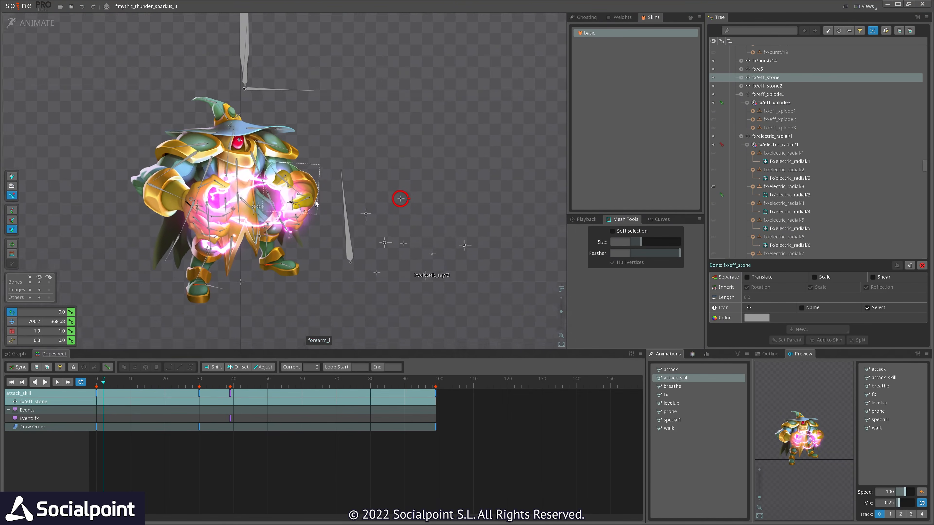
pyautogui.click(291, 204)
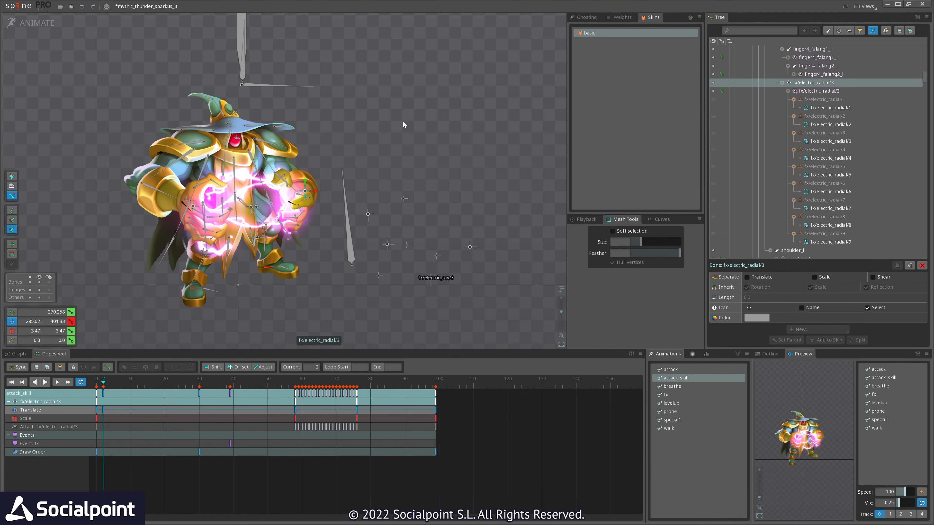
# Rotate the forearm_l bone to test how the hand lightning follows, undo it, select forearm_r, and play attack_skill
pyautogui.click(307, 191)
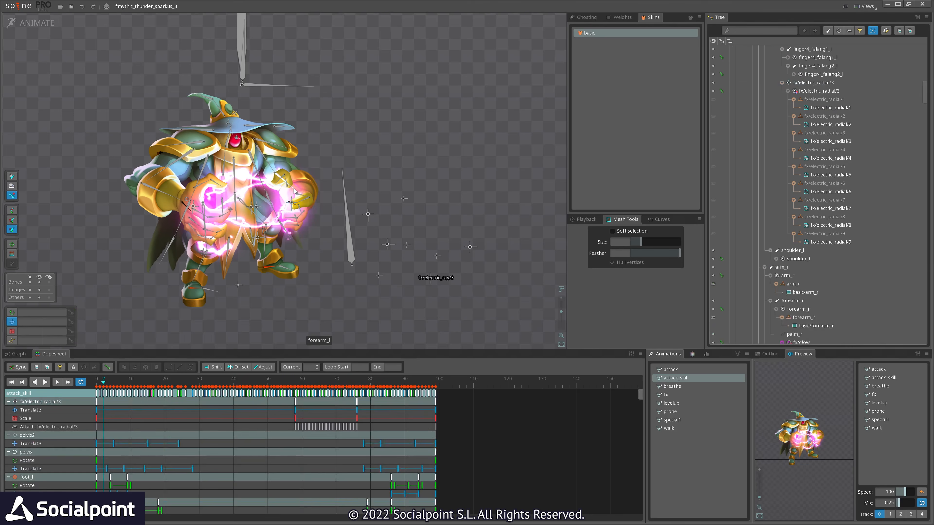
pyautogui.click(307, 190)
pyautogui.hotkey('ctrl', 'z')
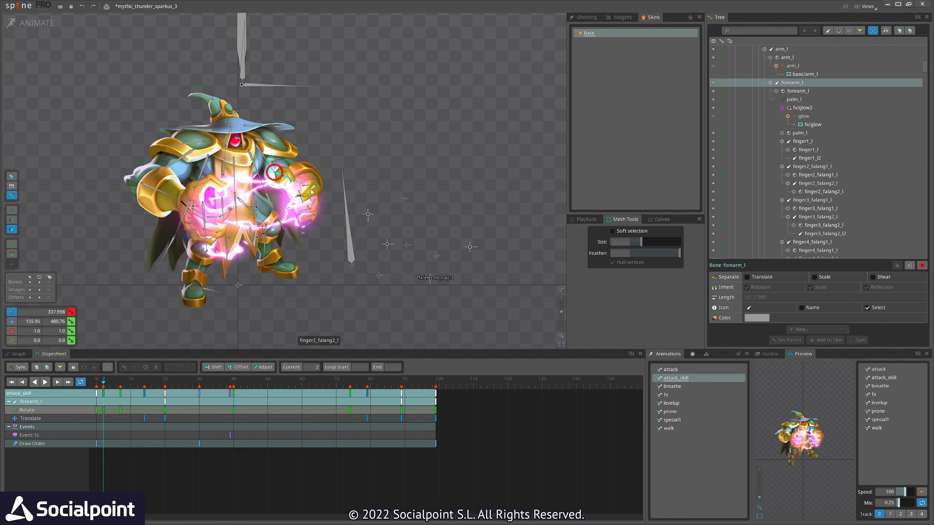
pyautogui.moveTo(102, 386)
pyautogui.mouseDown()
pyautogui.moveTo(90, 388)
pyautogui.moveTo(131, 389)
pyautogui.moveTo(114, 390)
pyautogui.mouseUp()
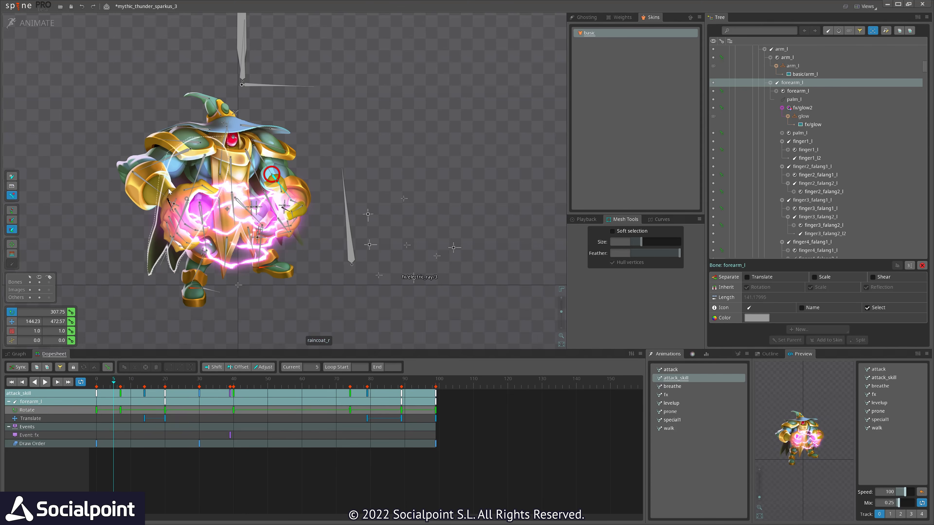
pyautogui.moveTo(153, 186); pyautogui.dragTo(237, 251)
pyautogui.press('space')
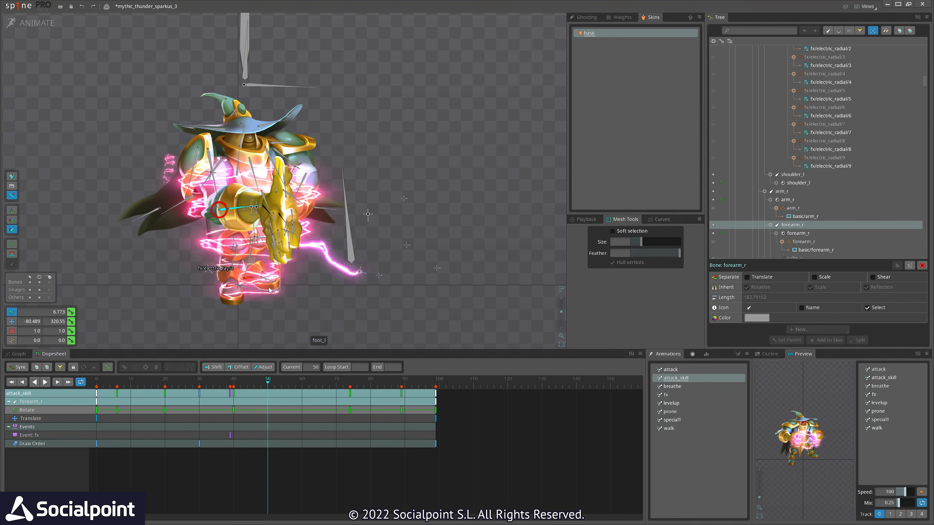
# Pull the fx/burst/11 linked mesh off the character at frame 50 to show its shape, and undo the move
pyautogui.click(269, 290)
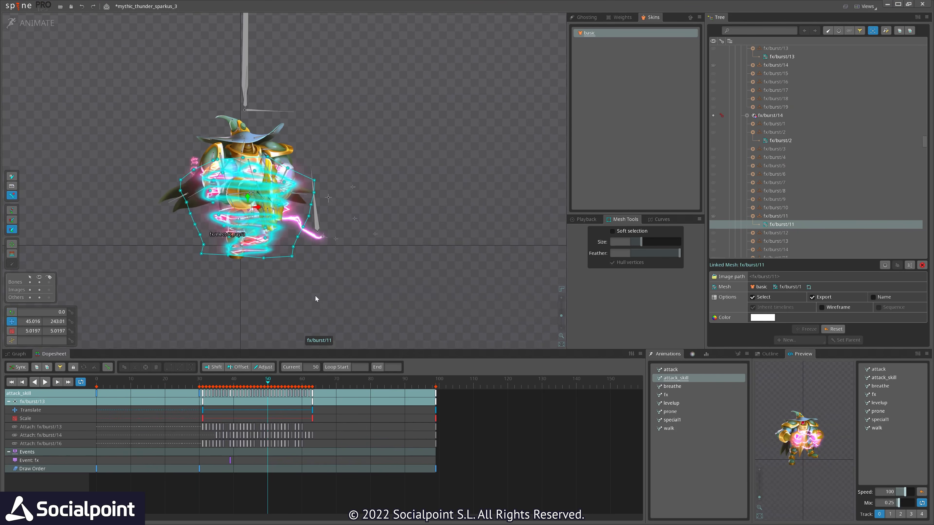
pyautogui.moveTo(300, 293); pyautogui.dragTo(439, 291)
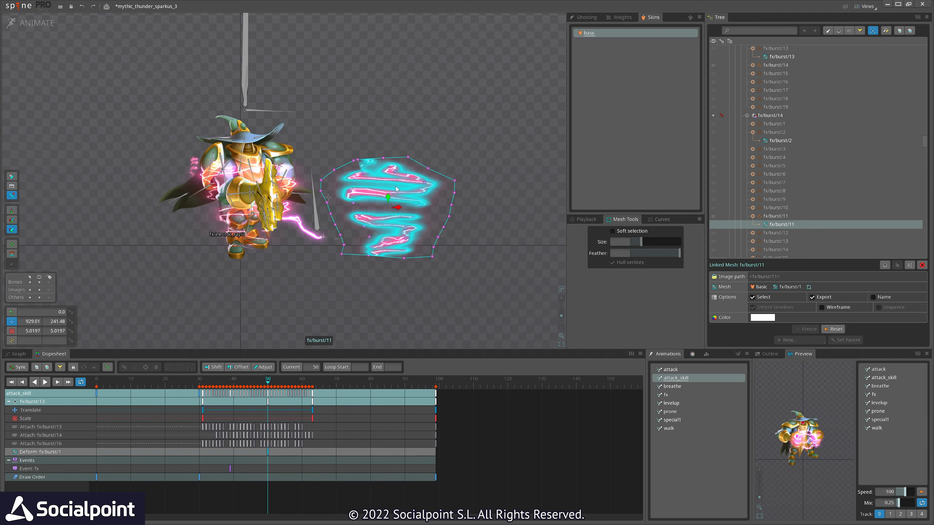
pyautogui.scroll(2, 394, 199)
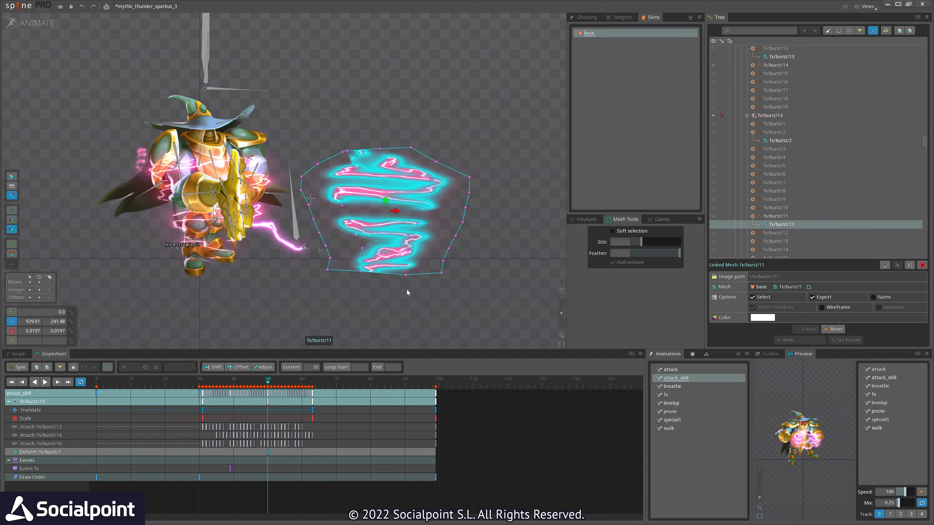
pyautogui.hotkey('ctrl', 'z')
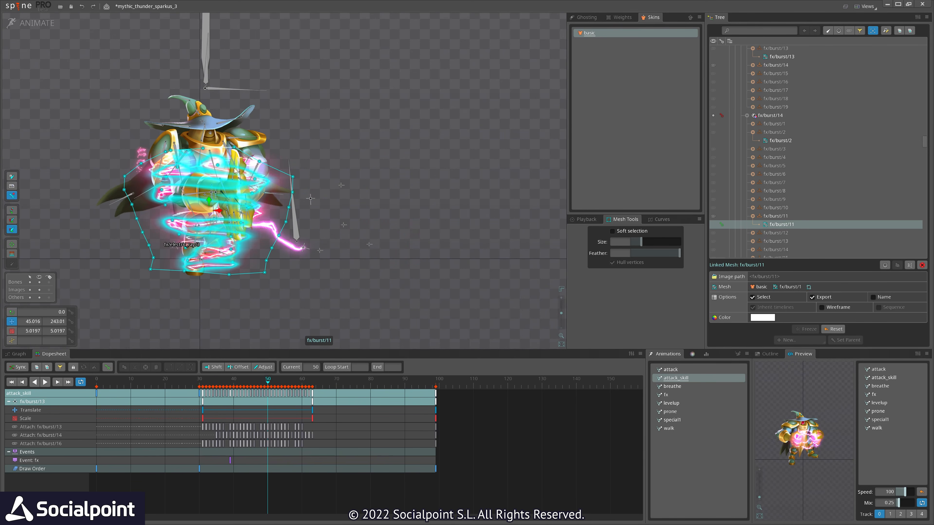
# Scrub attack_skill through the burst keys to frame 64, select the fx/burst/6 mesh on the hat, and play the animation
pyautogui.click(191, 385)
pyautogui.moveTo(210, 389); pyautogui.dragTo(319, 398)
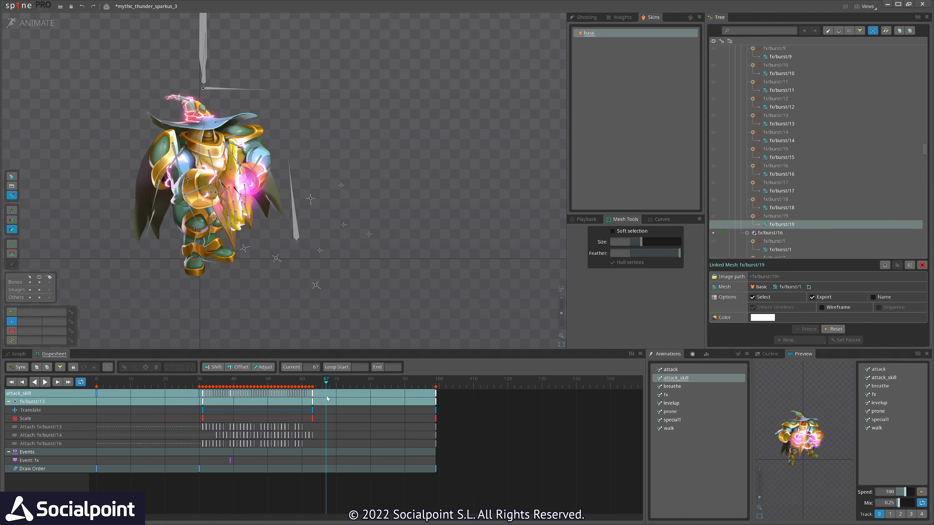
pyautogui.scroll(3, 154, 76)
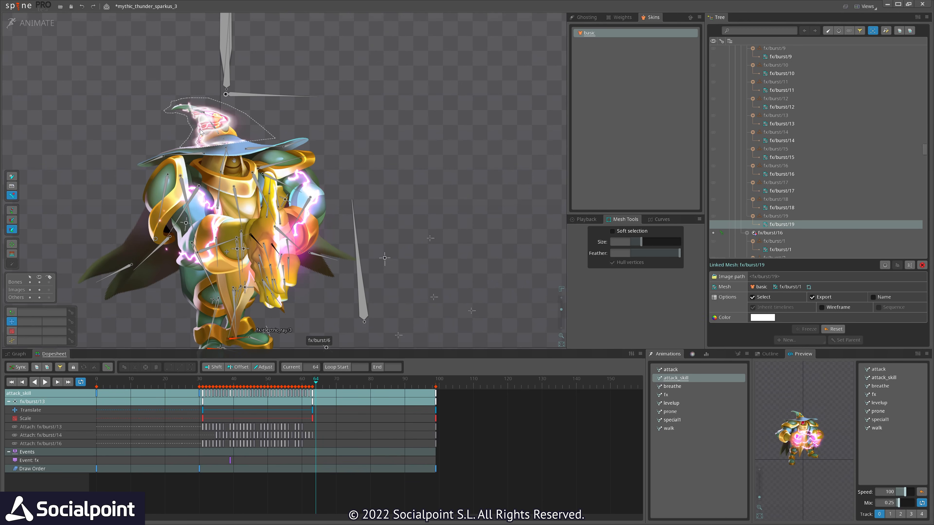
pyautogui.click(201, 132)
pyautogui.hotkey('ctrl', 'z')
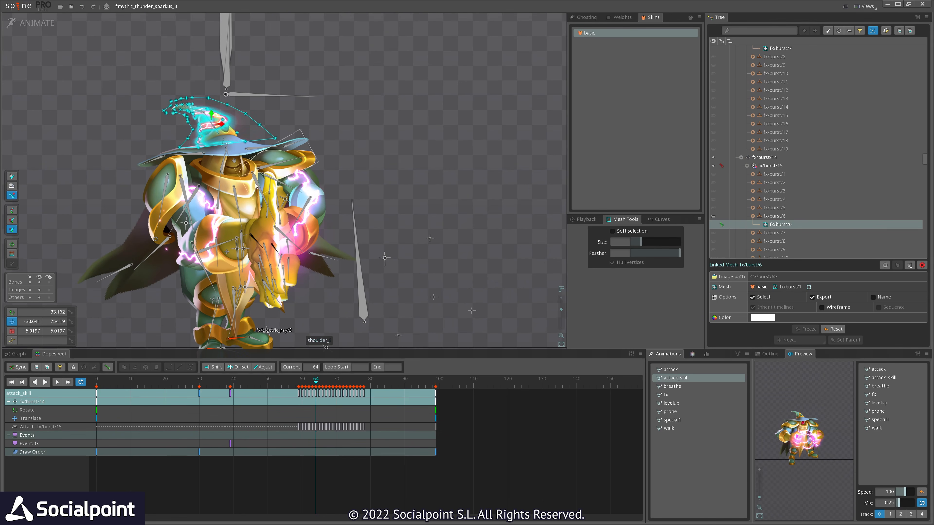
pyautogui.scroll(-3, 325, 109)
pyautogui.press('d')
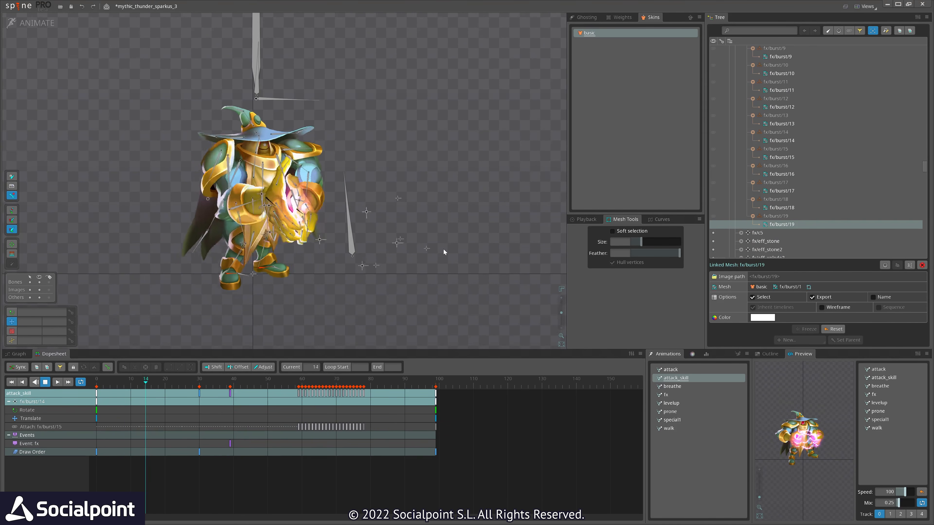
# Switch playback to special1 and stop at frame 94 to examine the lightning beam
pyautogui.click(681, 420)
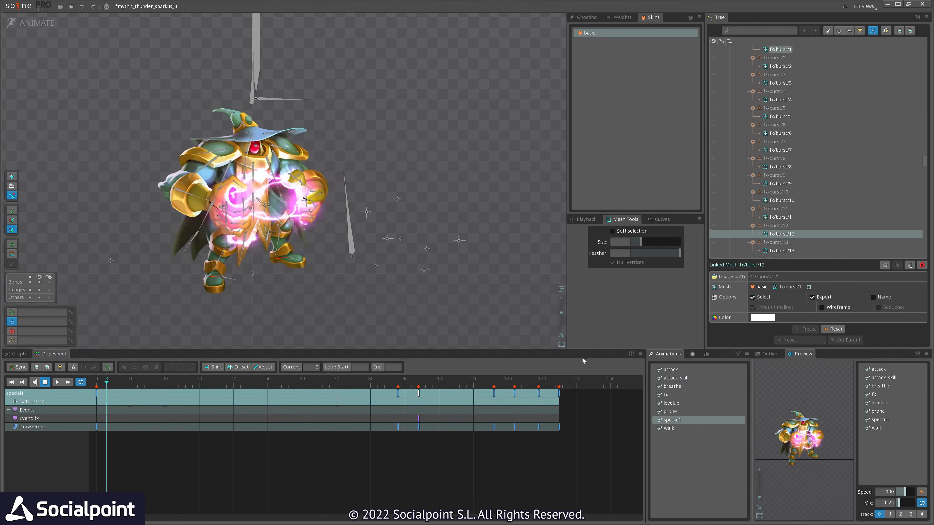
pyautogui.scroll(-4, 356, 176)
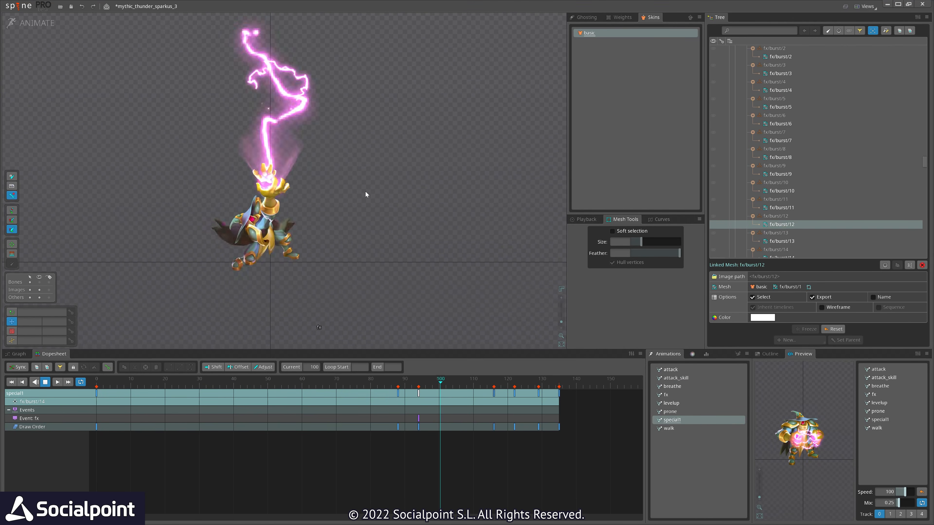
pyautogui.click(381, 385)
pyautogui.moveTo(411, 393); pyautogui.dragTo(420, 395)
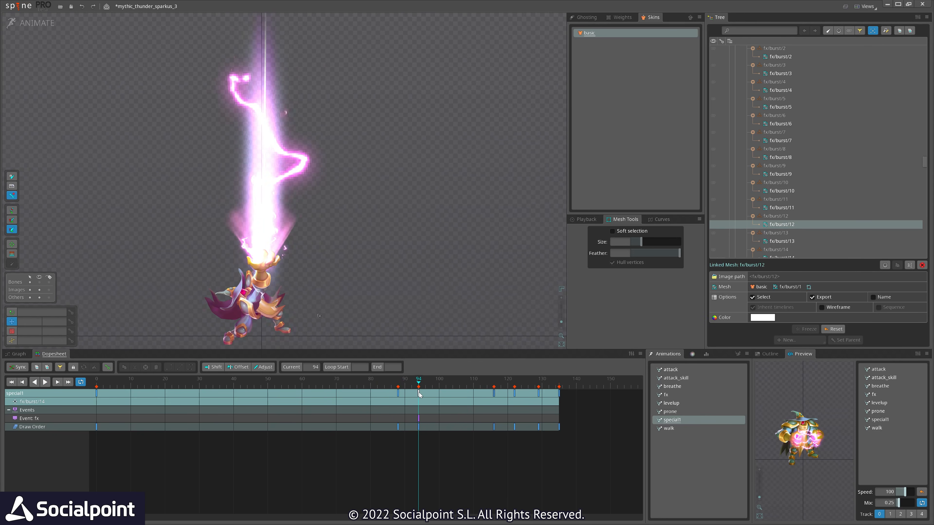
# Select the fx/electric_ray/3 linked mesh and pull it off the beam to show the ray on its own
pyautogui.click(305, 145)
pyautogui.moveTo(431, 224); pyautogui.dragTo(318, 216)
pyautogui.scroll(4, 285, 316)
pyautogui.scroll(-4, 364, 258)
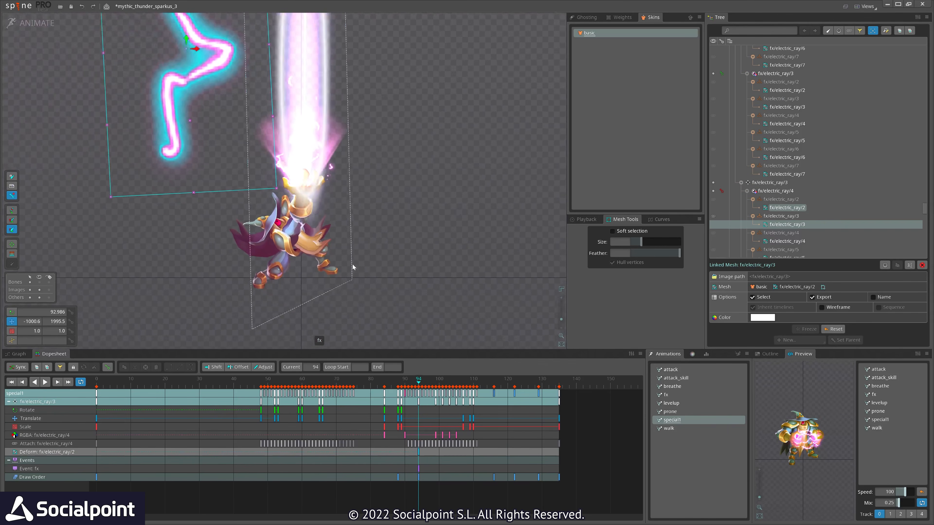
# Go to frame 31 of special1 to examine the lightning between the hands
pyautogui.click(210, 382)
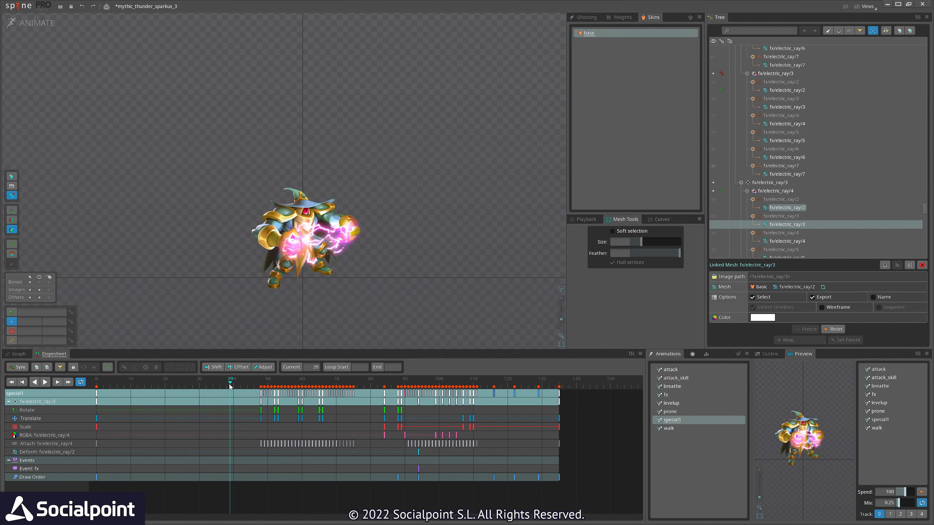
pyautogui.scroll(3, 336, 213)
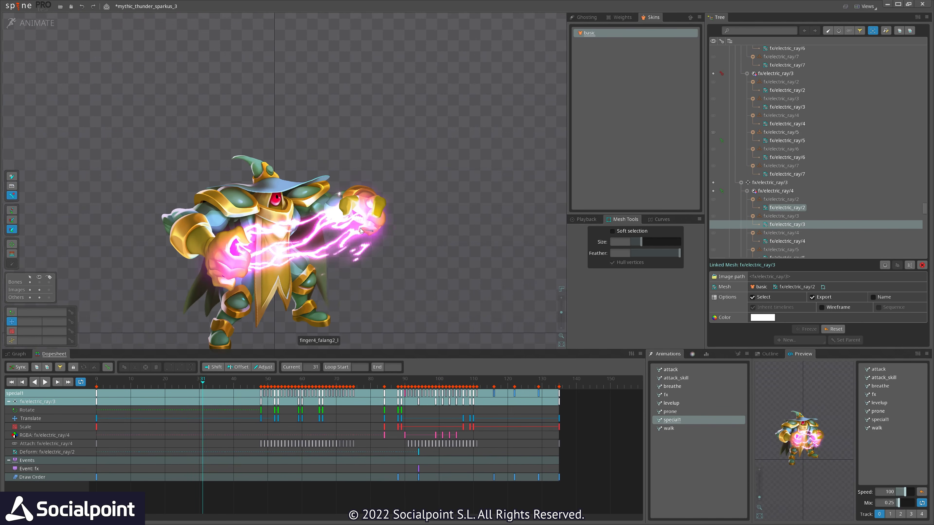
pyautogui.scroll(-3, 361, 231)
# Return to frame 94 of special1 and delete the fx/electric_ray/2 deform key
pyautogui.moveTo(393, 385); pyautogui.dragTo(409, 383)
pyautogui.moveTo(417, 170); pyautogui.dragTo(431, 314)
pyautogui.scroll(-2, 420, 264)
pyautogui.moveTo(407, 384); pyautogui.dragTo(419, 389)
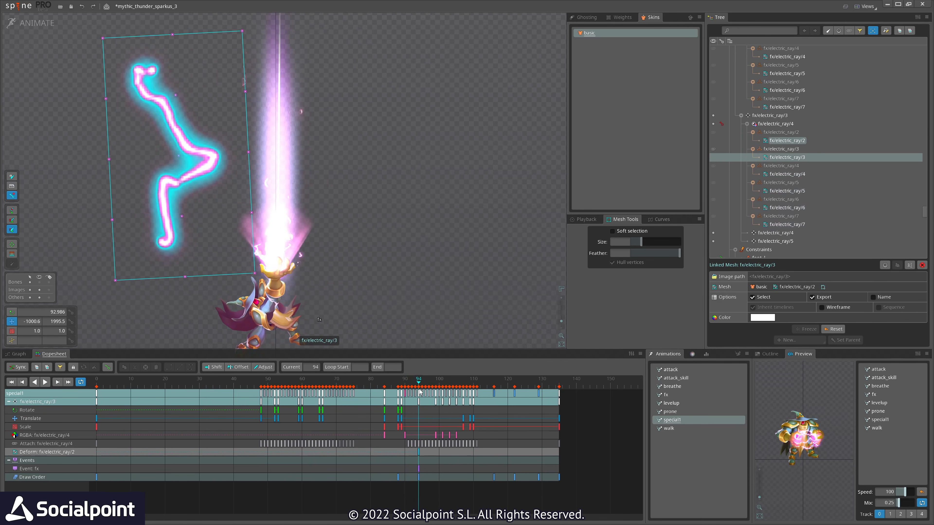
pyautogui.press('Delete')
# Select the fx/FX_Hologram region at frame 98 and the fx/fx beam region at frame 93 to examine their keys
pyautogui.moveTo(407, 384); pyautogui.dragTo(434, 387)
pyautogui.click(313, 247)
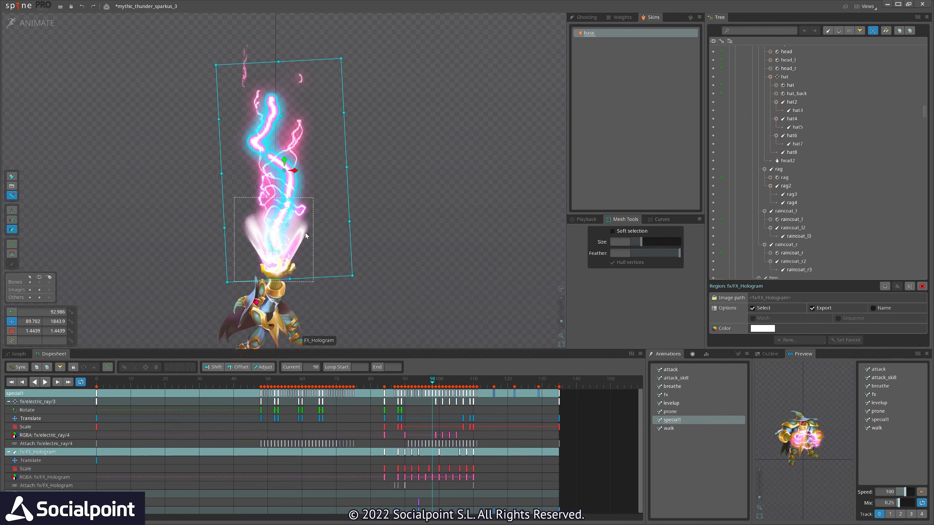
pyautogui.click(418, 385)
pyautogui.moveTo(418, 384); pyautogui.dragTo(416, 385)
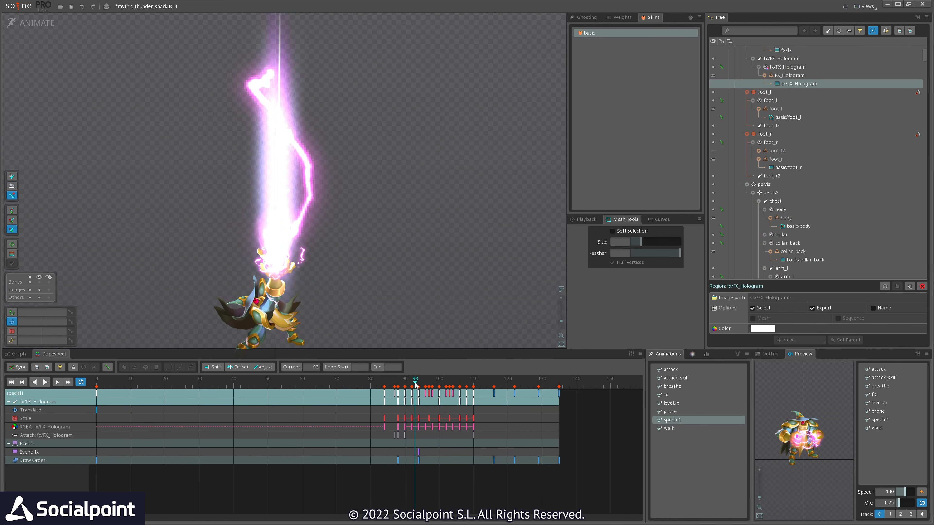
pyautogui.click(291, 55)
# Go to frame 4 of special1 and select the fx/glow region on the right hand
pyautogui.click(111, 389)
pyautogui.scroll(6, 283, 239)
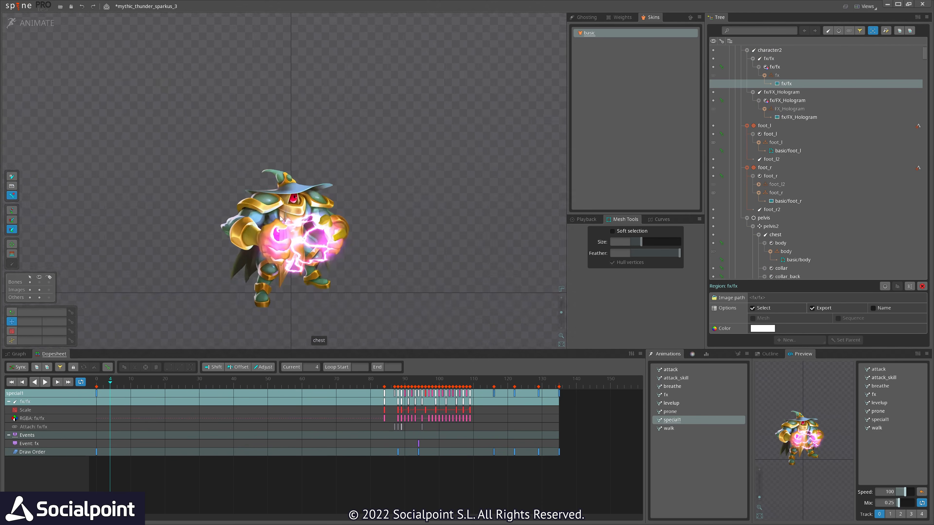
pyautogui.click(273, 241)
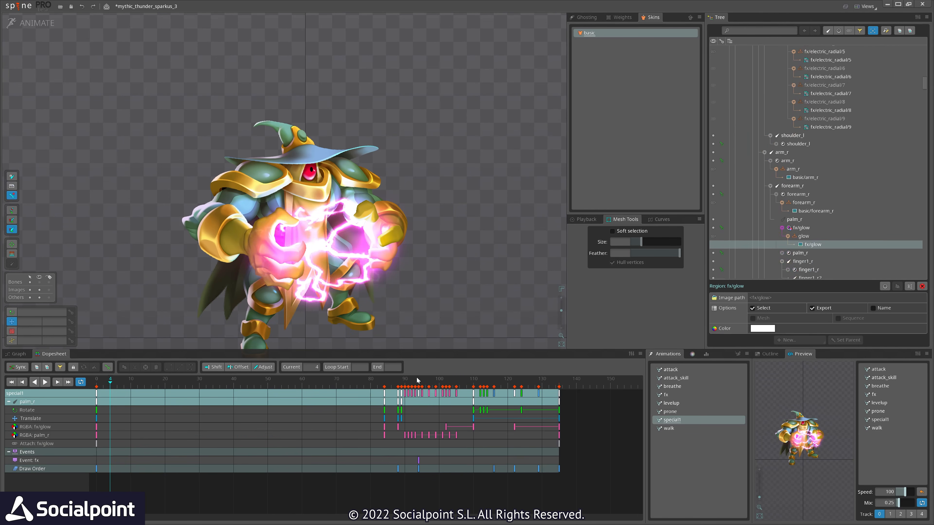
# Scrub special1 to frame 93 to examine how the glow combines with the lightning beam
pyautogui.moveTo(393, 386); pyautogui.dragTo(409, 384)
pyautogui.scroll(-2, 415, 236)
pyautogui.moveTo(415, 235); pyautogui.dragTo(415, 386)
pyautogui.scroll(-3, 406, 286)
pyautogui.moveTo(407, 285); pyautogui.dragTo(398, 345)
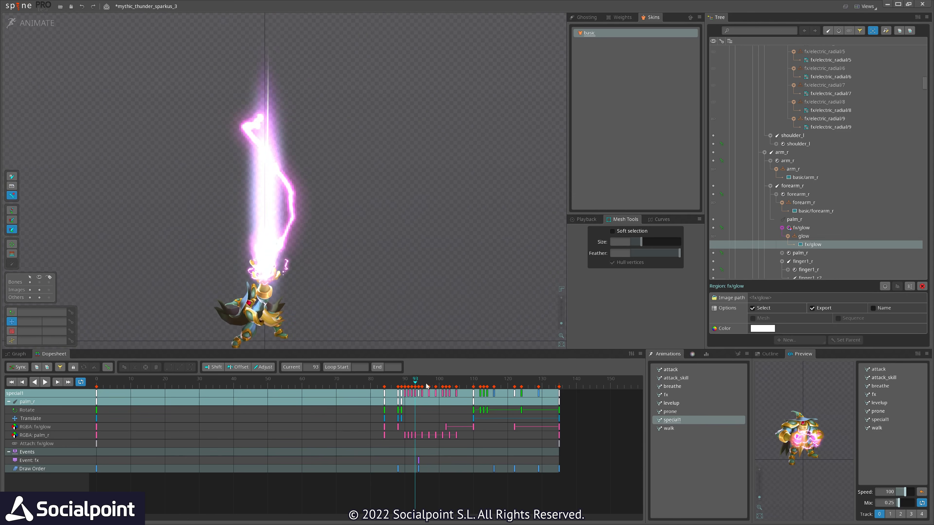
pyautogui.moveTo(415, 385)
pyautogui.mouseDown()
pyautogui.moveTo(426, 385)
pyautogui.moveTo(417, 383)
pyautogui.mouseUp()
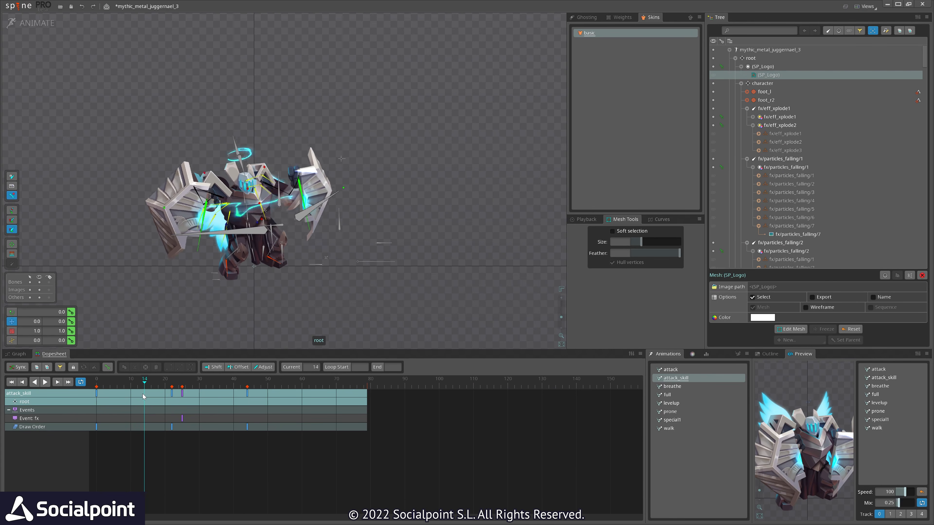
# In mythic_metal_juggernael_3, select the fx/charge/5 linked mesh at frame 11 of attack_skill and scrub to frame 17
pyautogui.scroll(3, 285, 242)
pyautogui.moveTo(280, 240); pyautogui.dragTo(294, 219)
pyautogui.press('Left')
pyautogui.press('Left')
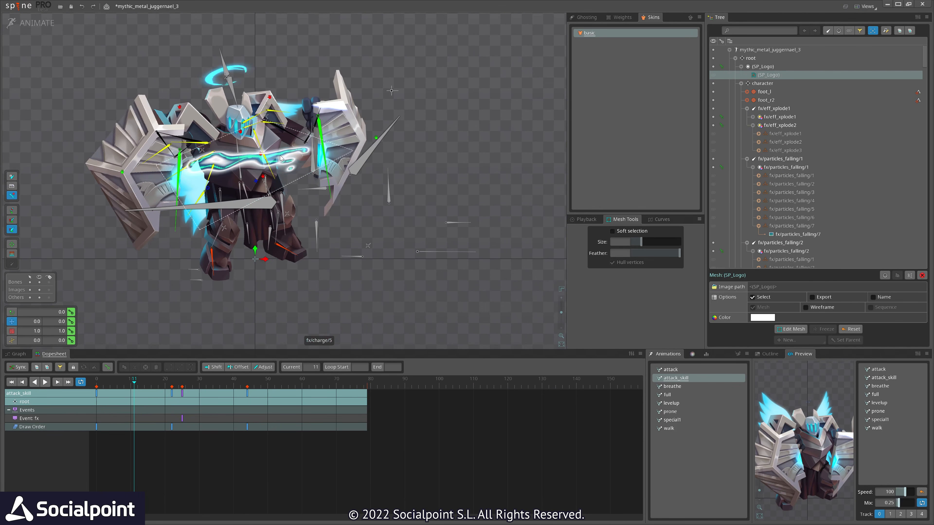
pyautogui.click(281, 157)
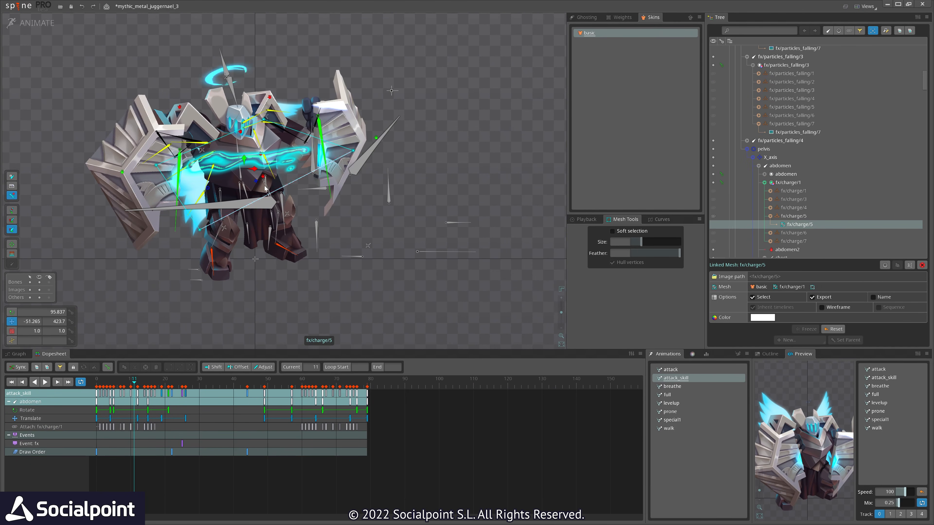
pyautogui.scroll(2, 319, 144)
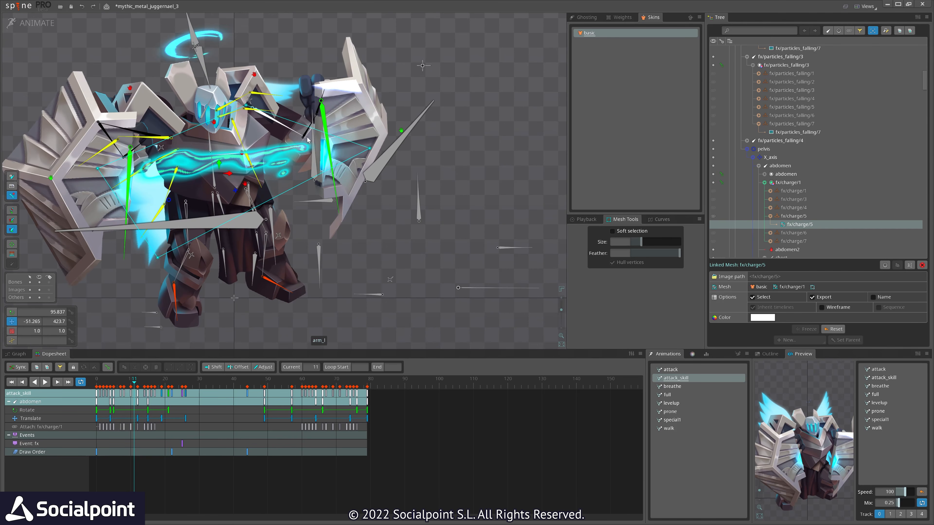
pyautogui.moveTo(135, 384); pyautogui.dragTo(155, 390)
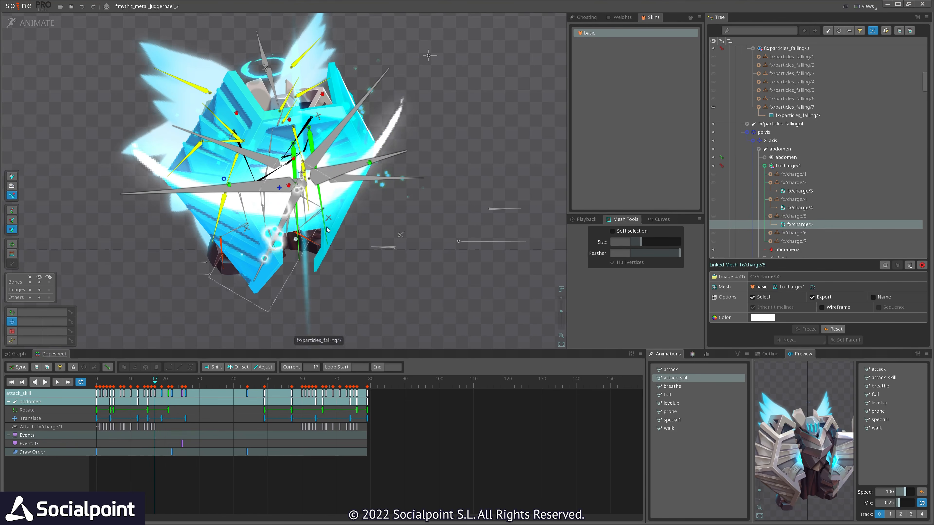
# Select the fx/4 region at frame 17 of attack_skill and scrub to frame 26 to examine the slash and ring effects
pyautogui.click(400, 115)
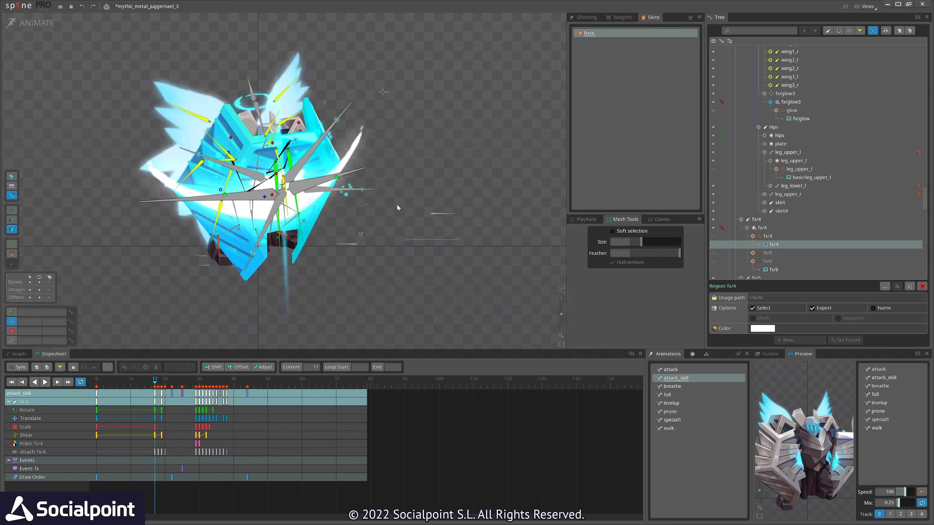
pyautogui.click(172, 383)
pyautogui.moveTo(175, 384); pyautogui.dragTo(186, 384)
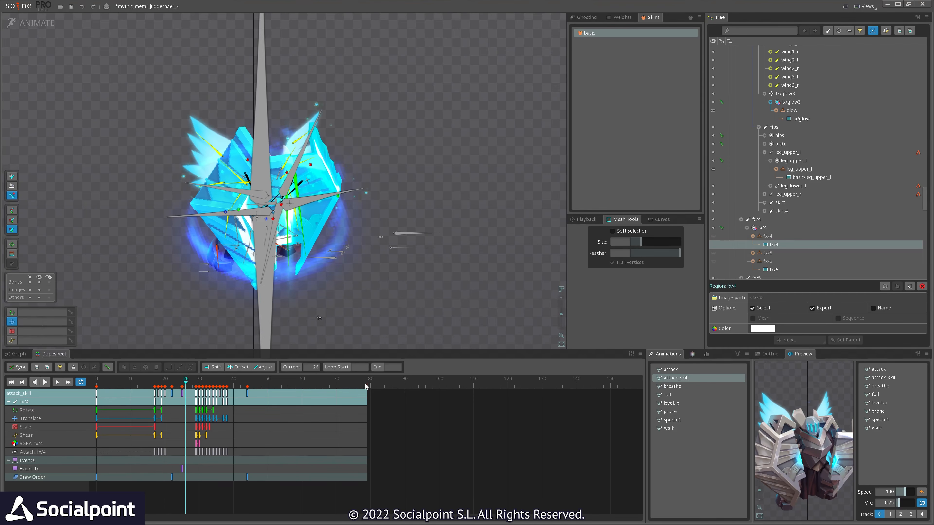
# In the attack animation, select the fx/eff_xplode1 region at frame 90 and scrub forward through its explosion keys
pyautogui.click(671, 370)
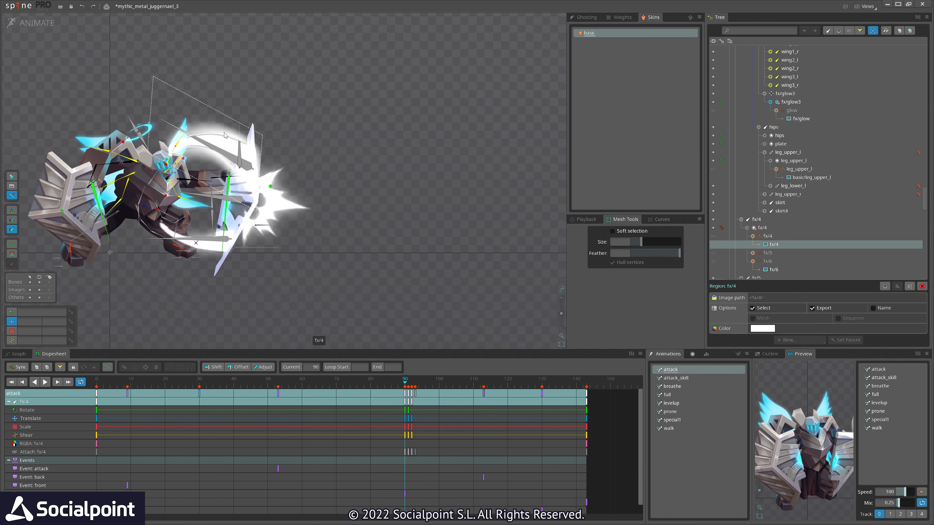
pyautogui.scroll(5, 217, 153)
pyautogui.click(316, 225)
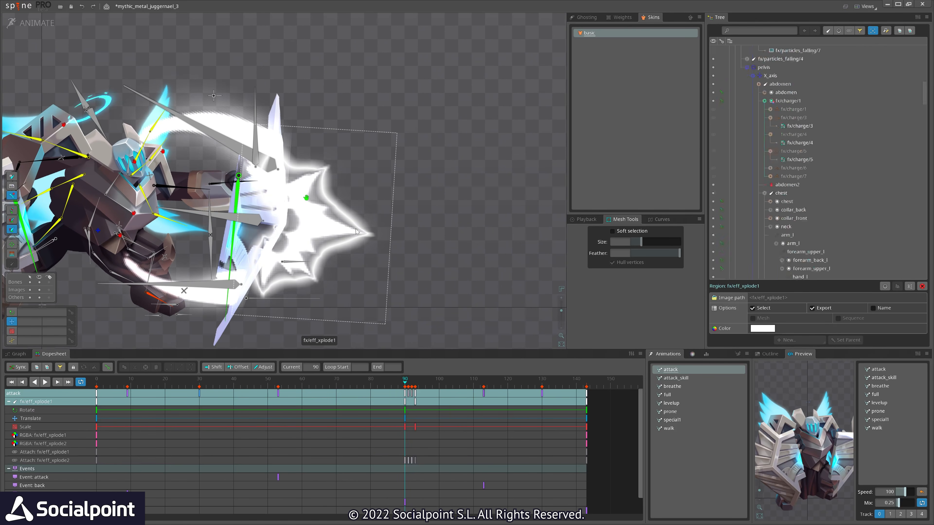
pyautogui.scroll(-3, 316, 223)
pyautogui.moveTo(406, 385); pyautogui.dragTo(417, 384)
# Return to attack_skill and scrub from frame 17 to frame 33 to examine the energy sphere around the character
pyautogui.click(670, 379)
pyautogui.moveTo(364, 275); pyautogui.dragTo(485, 293)
pyautogui.click(153, 385)
pyautogui.moveTo(153, 384); pyautogui.dragTo(210, 391)
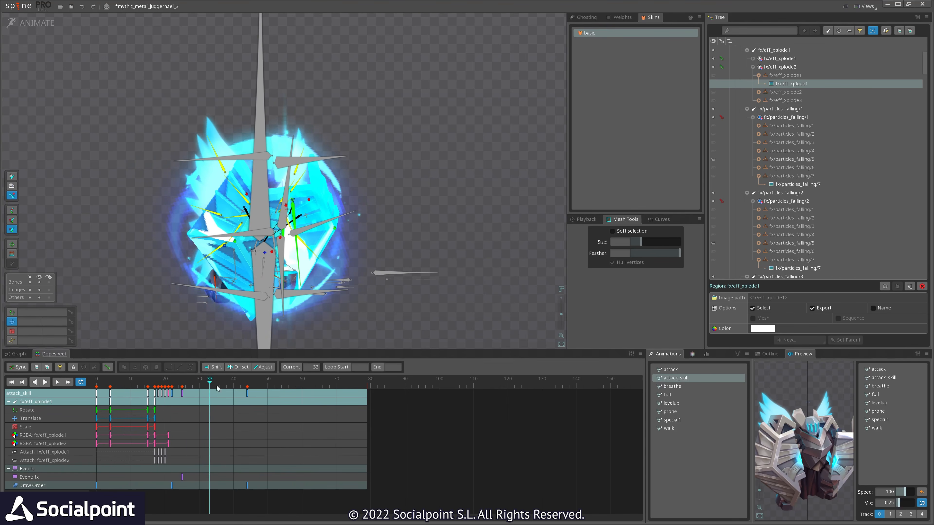
# Select the fx/5 region at frame 33, try pulling the sphere's upper arc pieces outward, and undo the last move
pyautogui.click(230, 301)
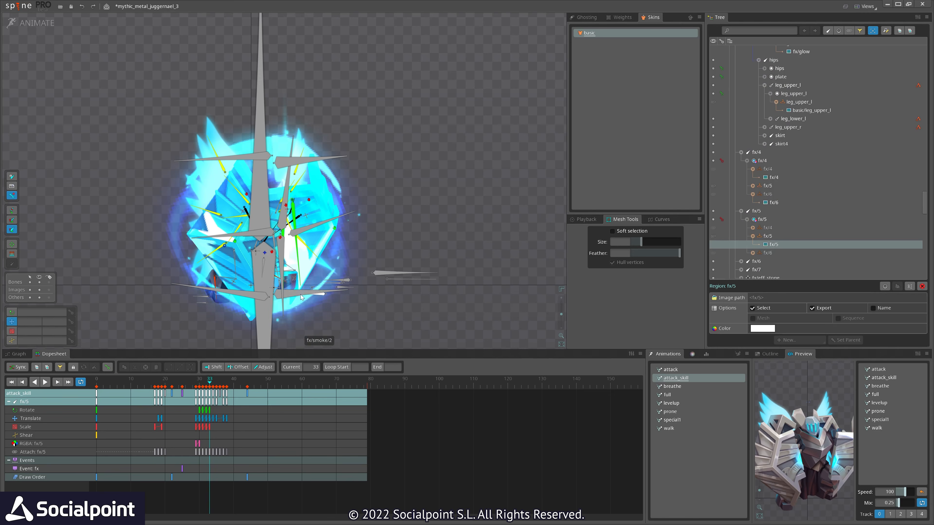
pyautogui.click(308, 297)
pyautogui.moveTo(316, 162); pyautogui.dragTo(338, 118)
pyautogui.moveTo(245, 157); pyautogui.dragTo(207, 127)
pyautogui.hotkey('ctrl', 'z')
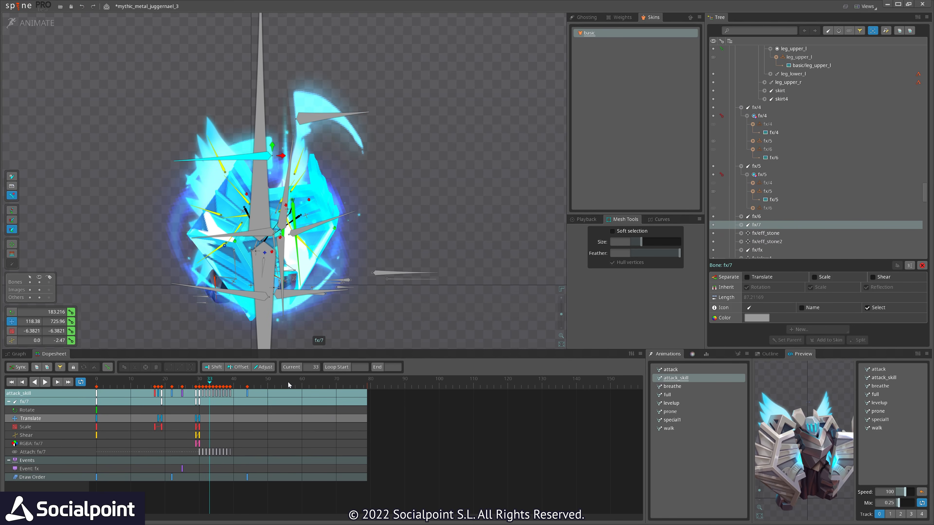
# Scrub attack_skill back through frame 30 to frame 0 and select the halo bone above the head
pyautogui.moveTo(188, 395); pyautogui.dragTo(199, 387)
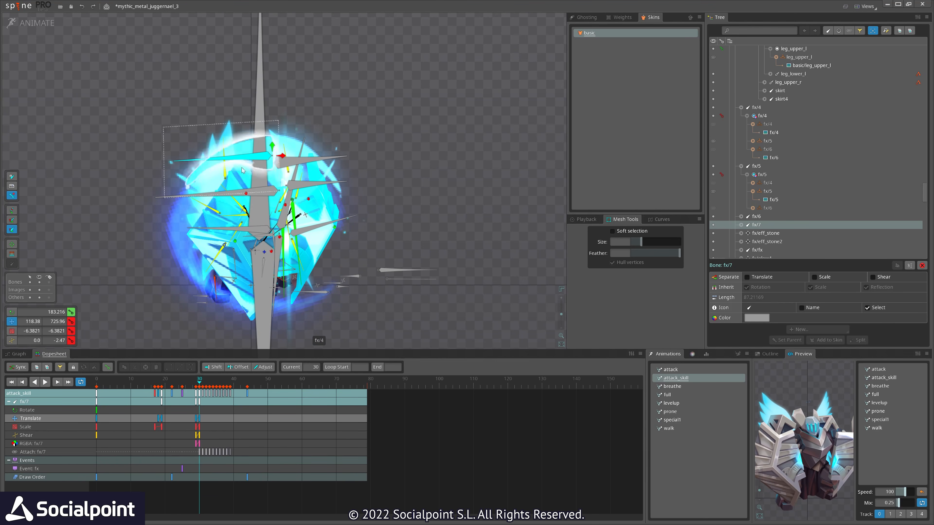
pyautogui.moveTo(195, 390); pyautogui.dragTo(70, 383)
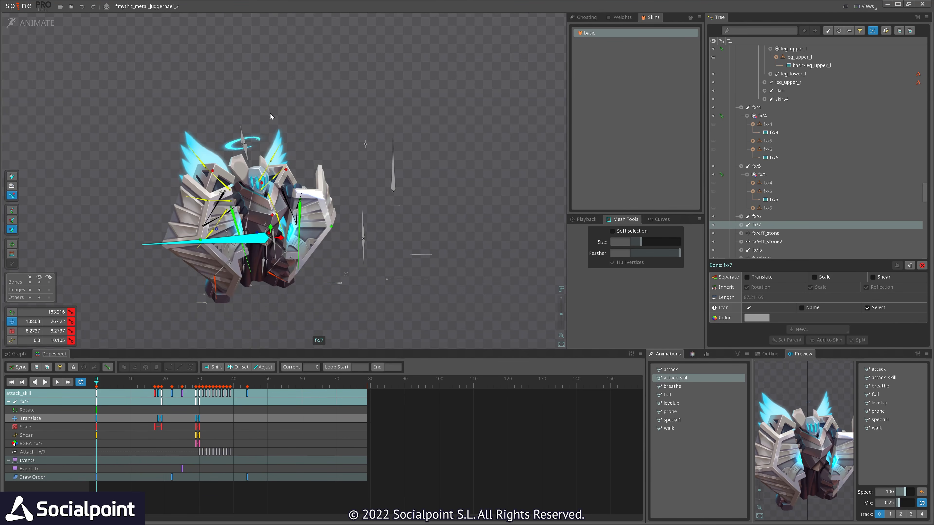
pyautogui.scroll(5, 269, 114)
pyautogui.click(232, 159)
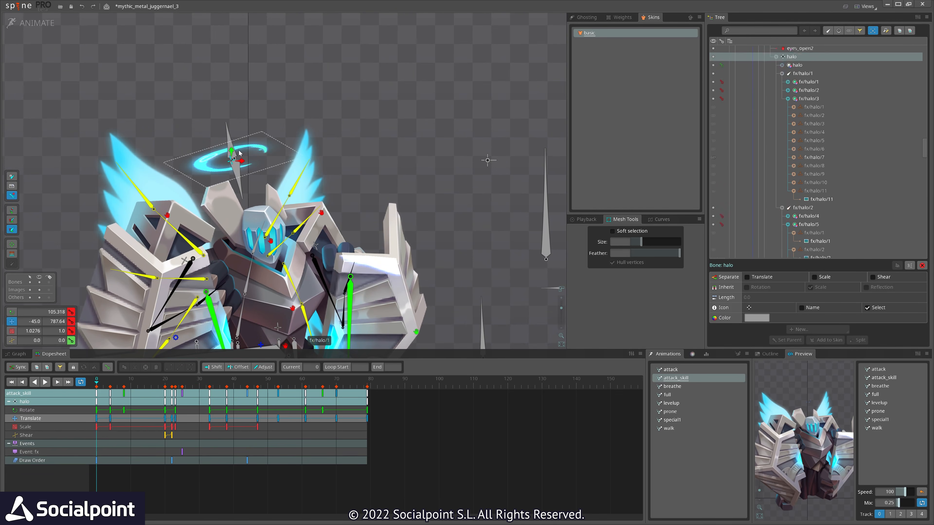
# Scrub attack_skill to about frame 21 and on to frame 76 to examine how the halo is animated
pyautogui.moveTo(154, 387)
pyautogui.mouseDown()
pyautogui.moveTo(181, 392)
pyautogui.moveTo(170, 391)
pyautogui.mouseUp()
pyautogui.scroll(-1, 362, 287)
pyautogui.scroll(-5, 363, 286)
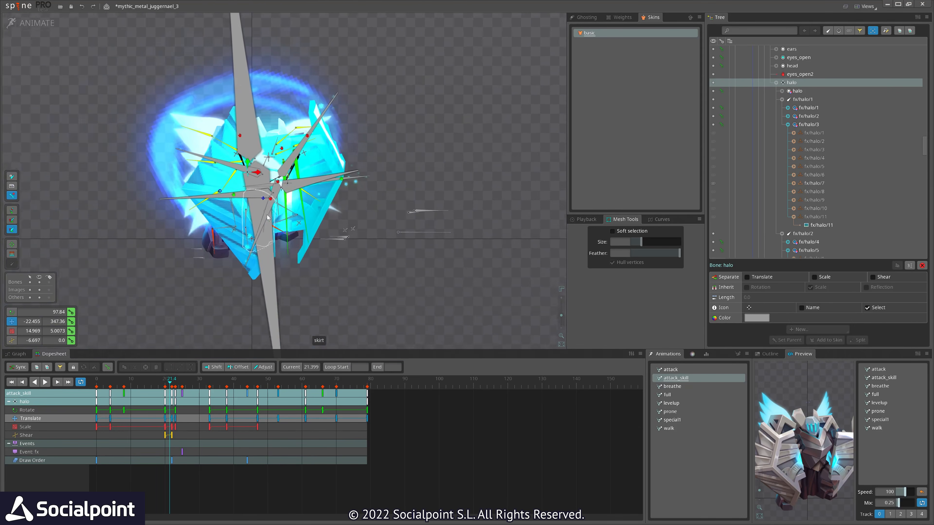
pyautogui.click(168, 384)
pyautogui.moveTo(168, 385); pyautogui.dragTo(350, 385)
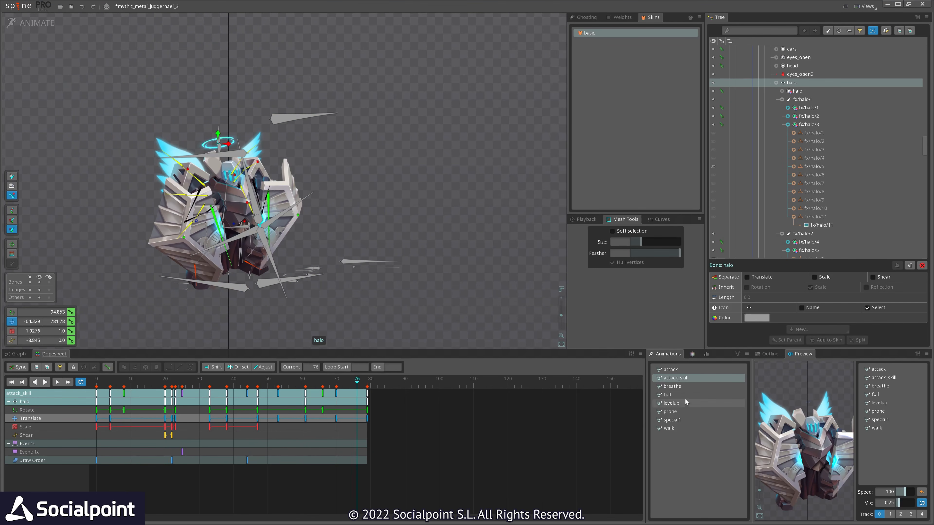
# Play special1 with the bones hidden and stop at the white slash on frame 51
pyautogui.click(673, 420)
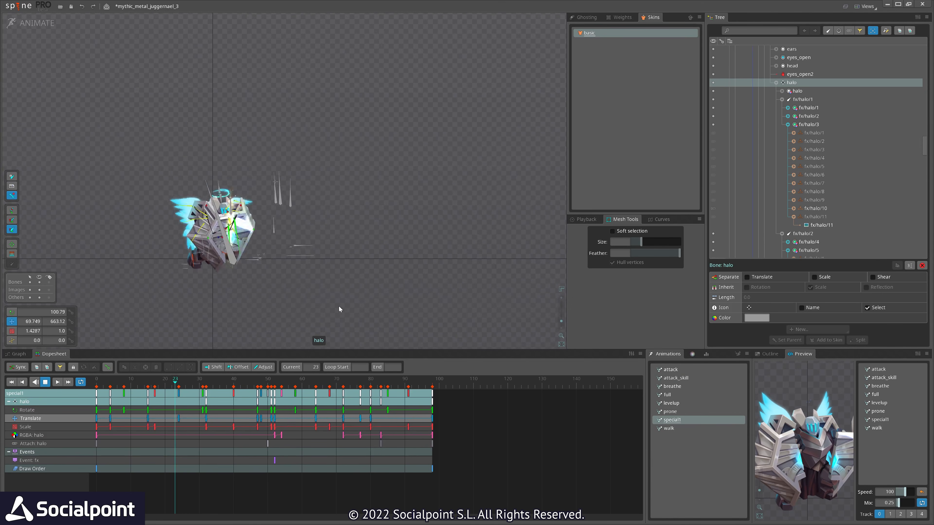
pyautogui.hotkey('ctrl', 'h')
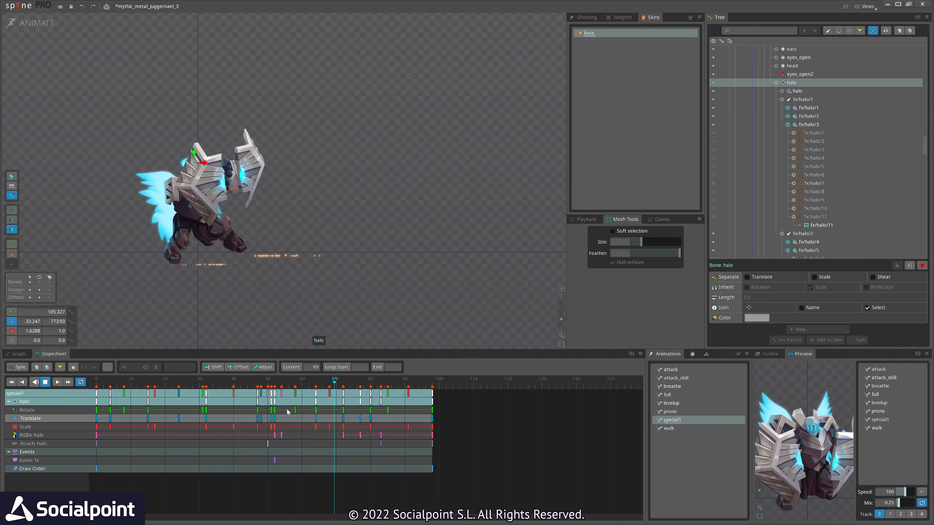
pyautogui.moveTo(266, 384); pyautogui.dragTo(271, 382)
pyautogui.press('space')
# Select the slash's fx/4 region and its fx/5 bone, and scrub to frame 64 to examine the ground particles up close
pyautogui.click(179, 144)
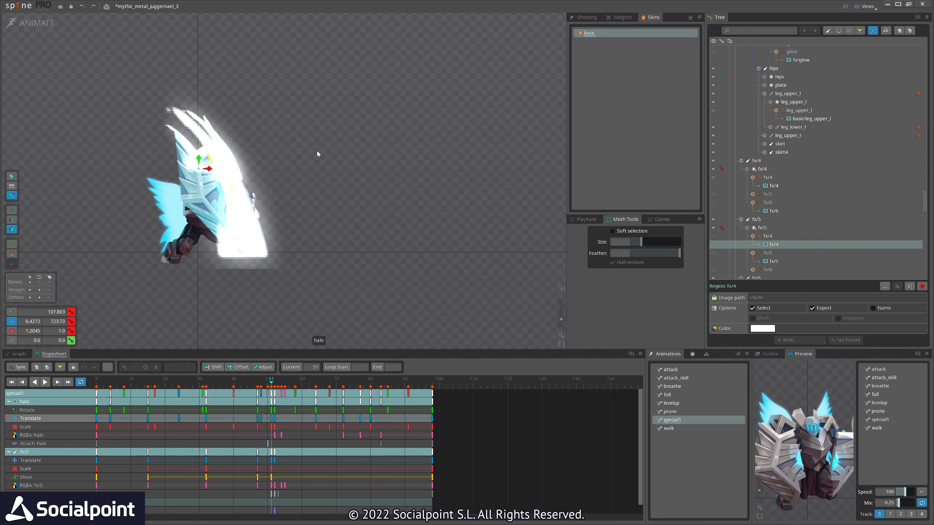
pyautogui.click(182, 137)
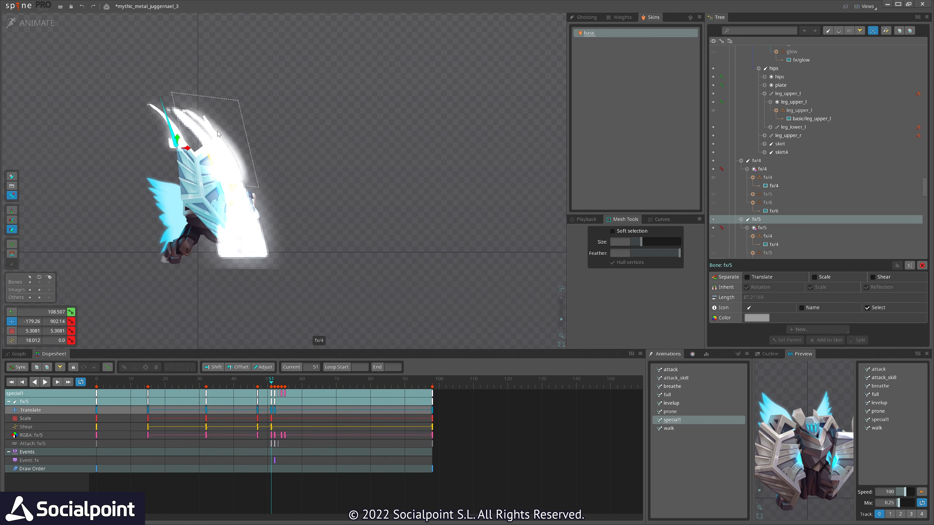
pyautogui.moveTo(273, 380); pyautogui.dragTo(315, 398)
pyautogui.scroll(3, 294, 236)
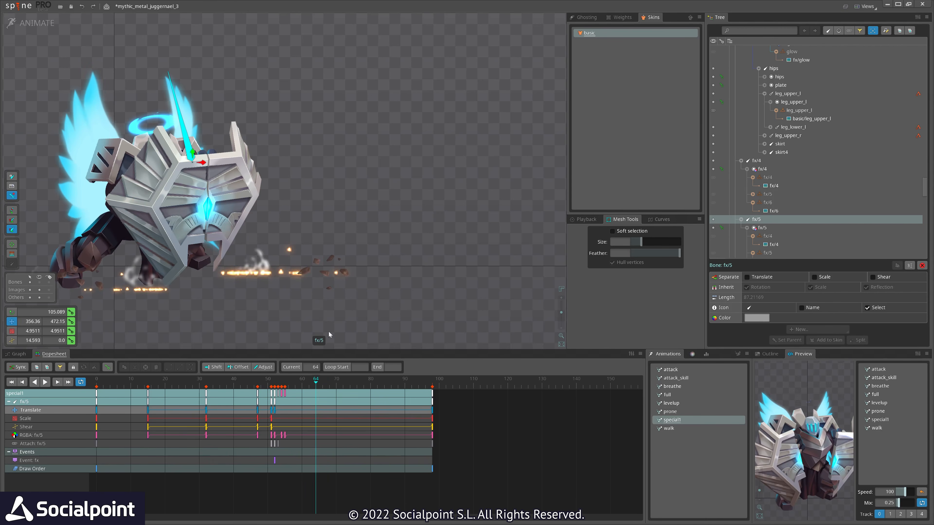
pyautogui.scroll(4, 313, 269)
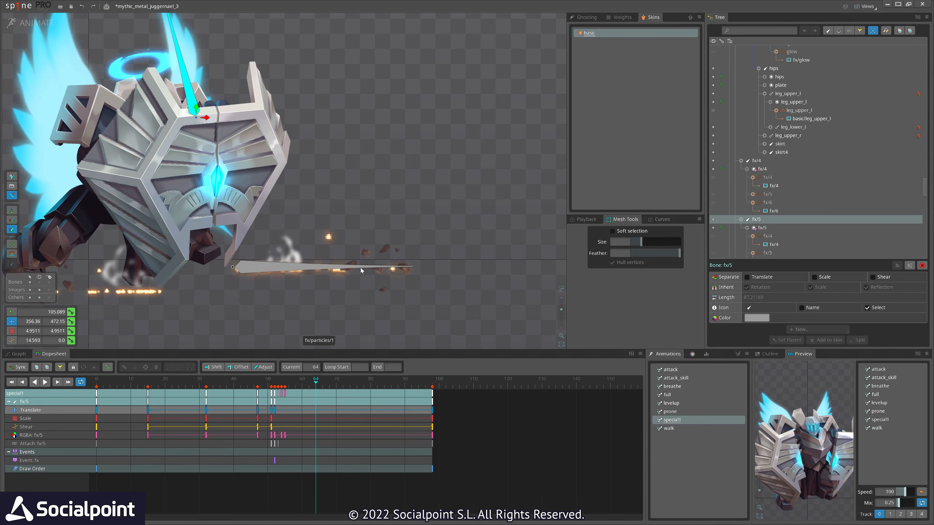
# Scrub special1 repeatedly from about frame 54 through to frame 76 to review the impact smoke and particles
pyautogui.moveTo(280, 384); pyautogui.dragTo(323, 390)
pyautogui.scroll(-3, 285, 292)
pyautogui.moveTo(281, 289); pyautogui.dragTo(297, 310)
pyautogui.moveTo(281, 386); pyautogui.dragTo(346, 397)
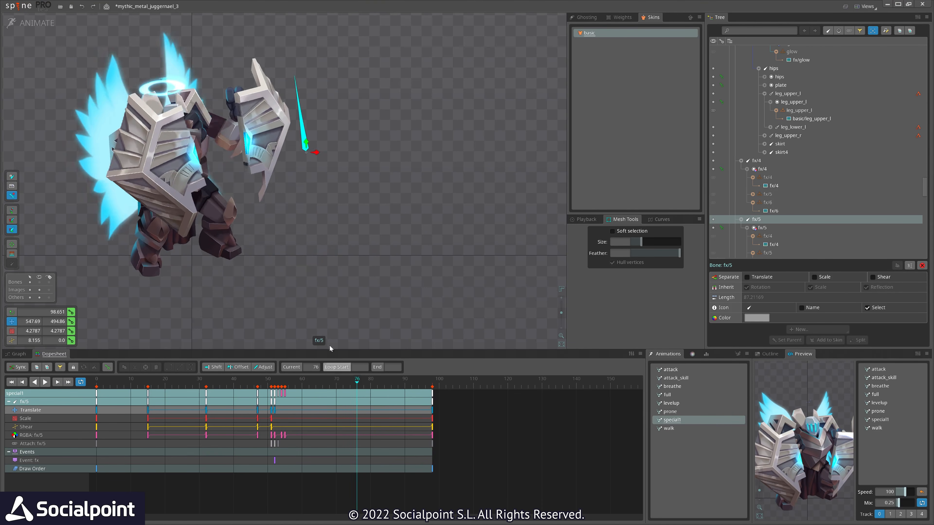
pyautogui.scroll(-2, 277, 323)
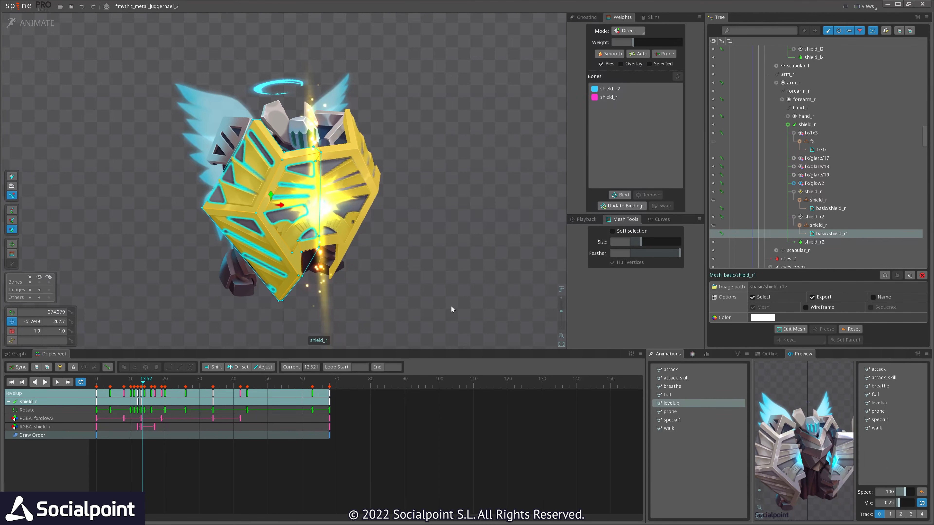
# In levelup near frame 13.5, move the basic/shield_r1 mesh away from the golden shield, inspect it, and undo the move
pyautogui.moveTo(441, 306); pyautogui.dragTo(352, 293)
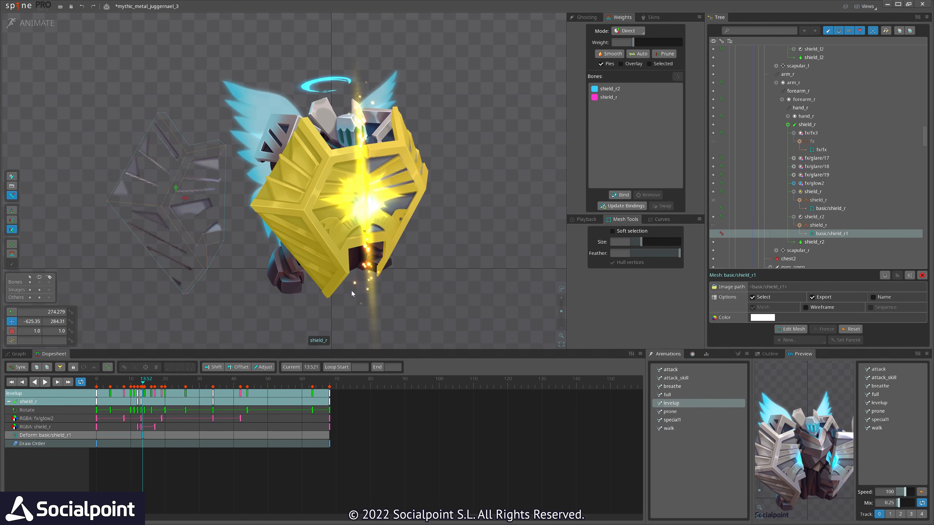
pyautogui.scroll(2, 159, 166)
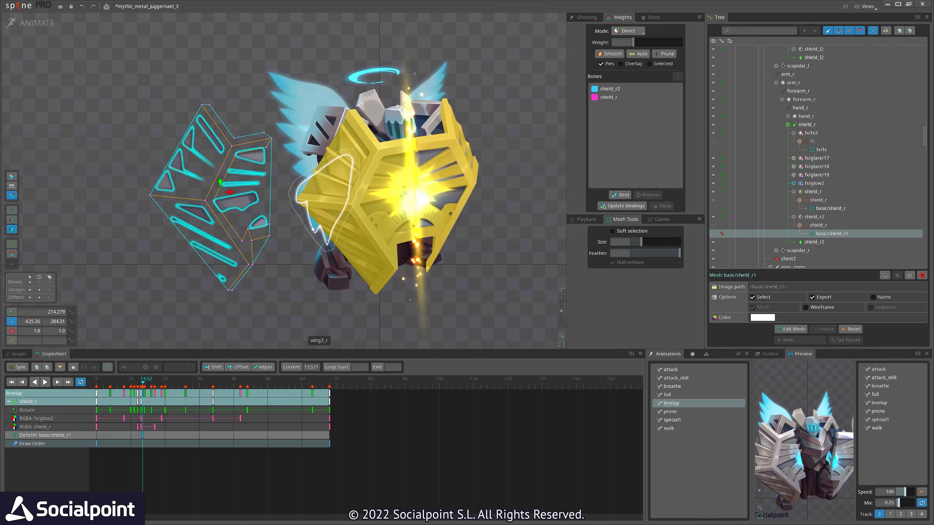
pyautogui.scroll(-2, 220, 220)
pyautogui.moveTo(492, 284); pyautogui.dragTo(463, 277)
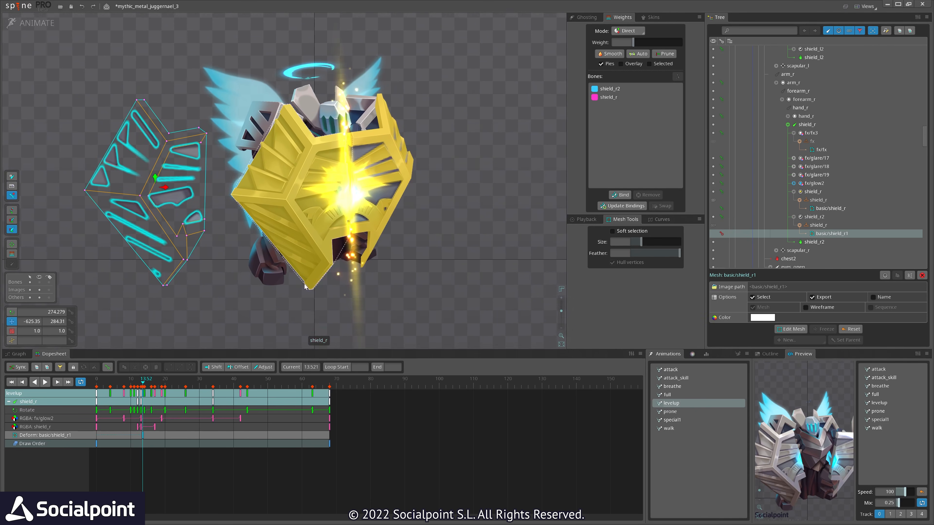
pyautogui.scroll(-4, 305, 287)
pyautogui.scroll(4, 260, 294)
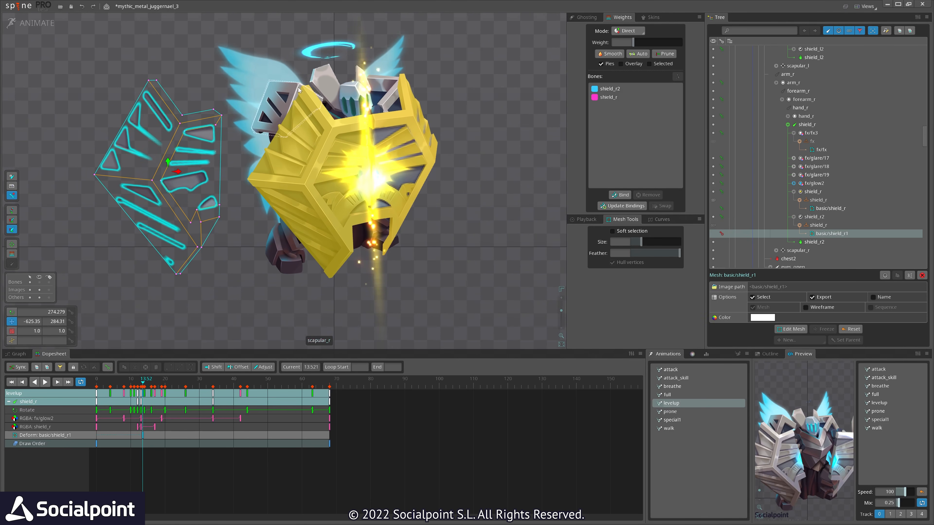
pyautogui.hotkey('ctrl', 'z')
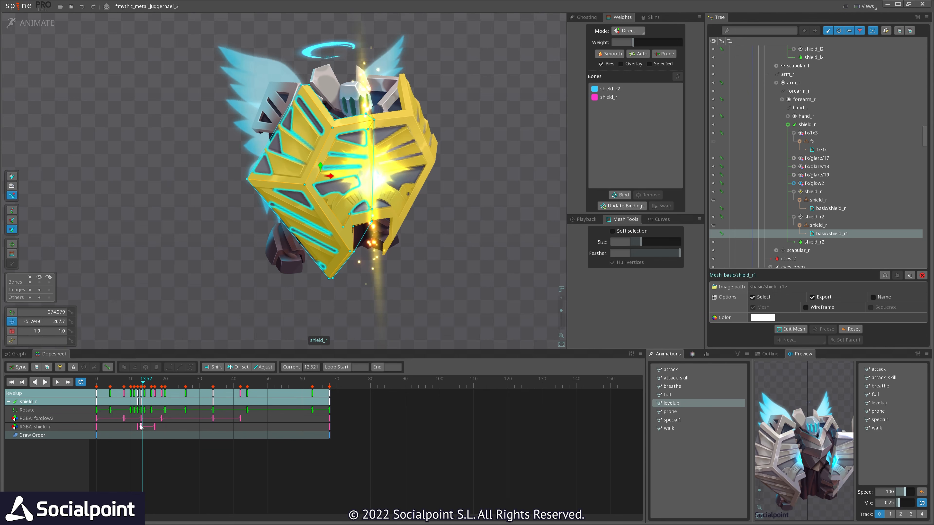
# Scrub levelup through frames 13 and 14 and show the Outline view to examine the shields closing
pyautogui.moveTo(117, 411); pyautogui.dragTo(130, 411)
pyautogui.moveTo(107, 385); pyautogui.dragTo(141, 395)
pyautogui.scroll(-1, 456, 257)
pyautogui.moveTo(456, 257); pyautogui.dragTo(454, 286)
pyautogui.click(770, 354)
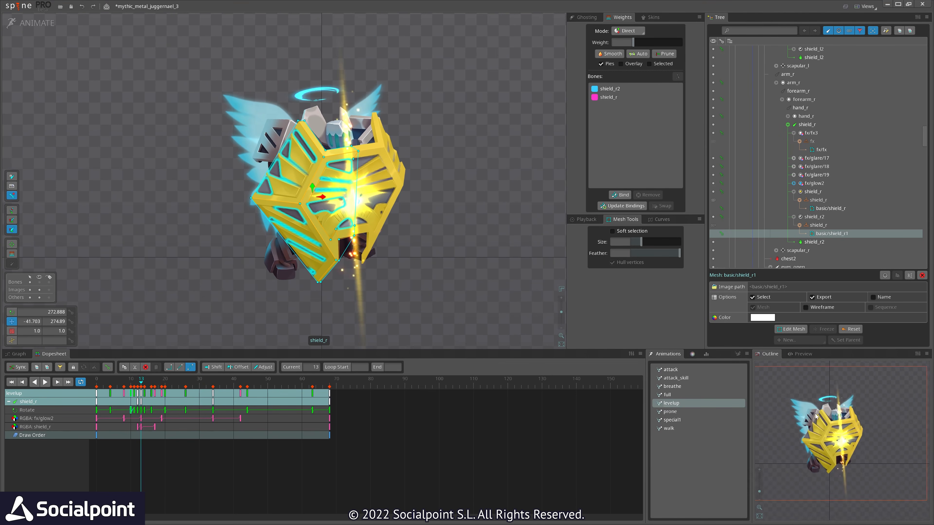
pyautogui.moveTo(151, 399)
pyautogui.mouseDown()
pyautogui.moveTo(132, 388)
pyautogui.moveTo(145, 388)
pyautogui.mouseUp()
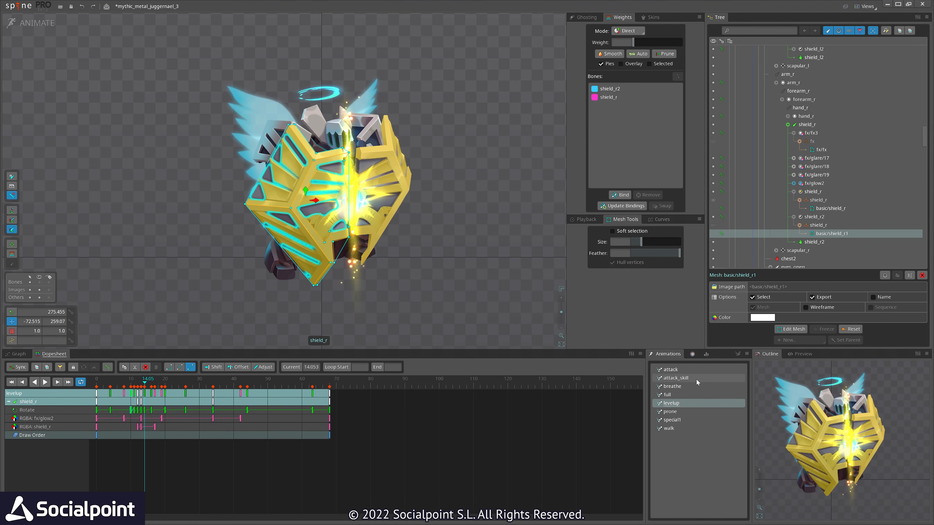
# Switch to special1, scrub to about frame 17 and clear the selection to examine the closed shields and glare
pyautogui.click(680, 419)
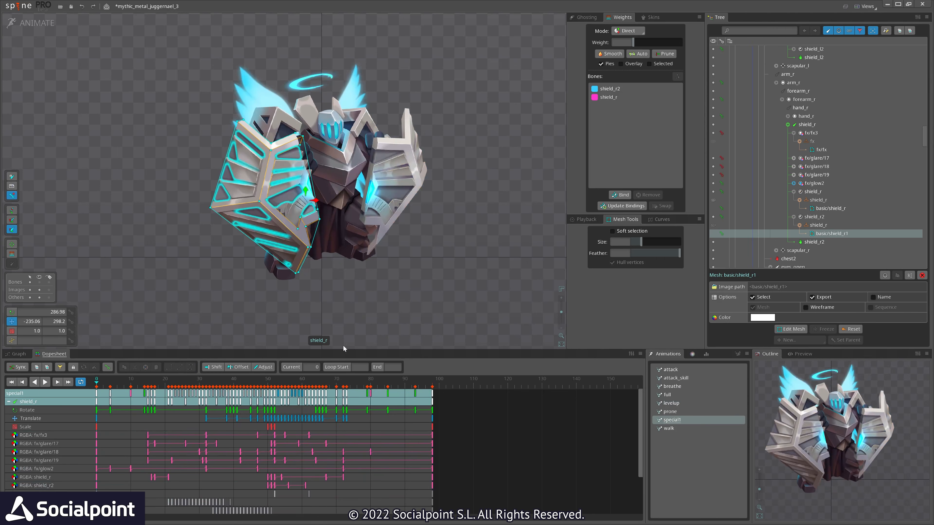
pyautogui.moveTo(149, 386)
pyautogui.mouseDown()
pyautogui.moveTo(208, 384)
pyautogui.moveTo(156, 385)
pyautogui.mouseUp()
pyautogui.press('space')
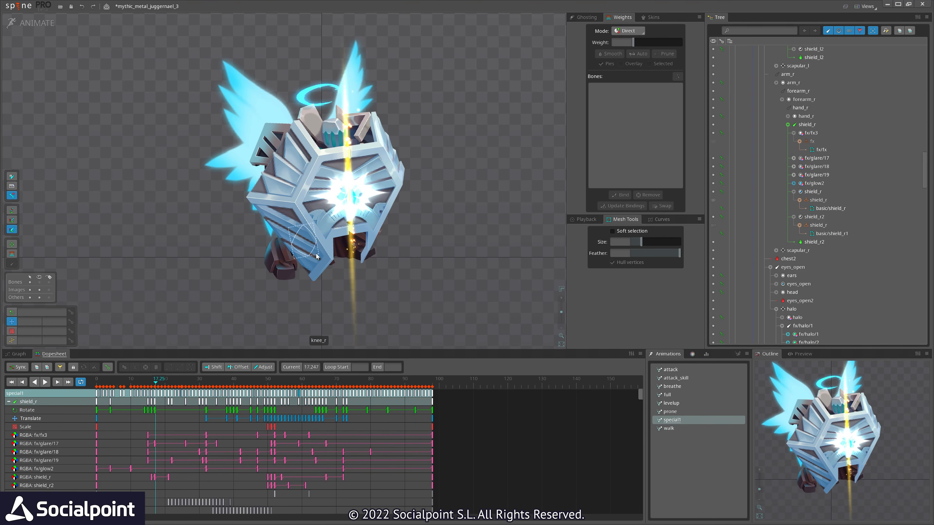
# Move the basic/shield_r mesh off to the character's side and scrub special1 to frame 60
pyautogui.moveTo(320, 268); pyautogui.dragTo(314, 212)
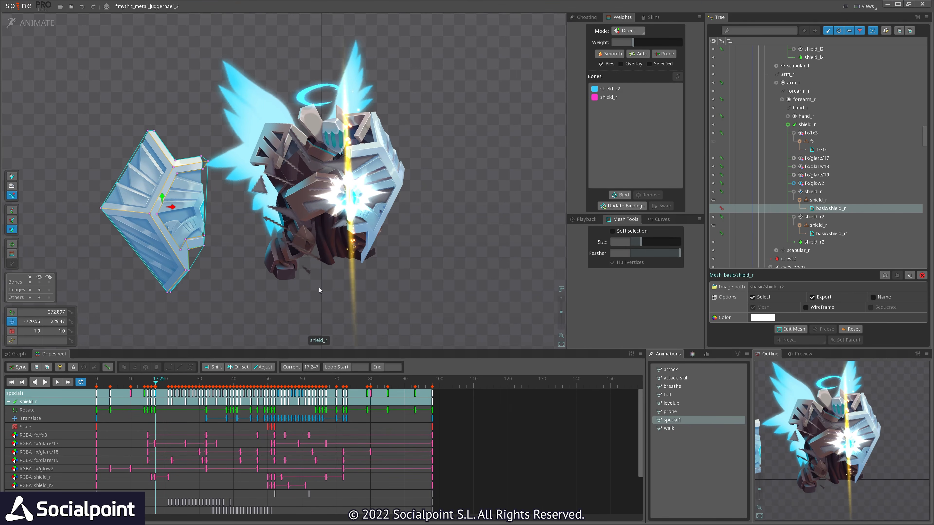
pyautogui.click(118, 386)
pyautogui.moveTo(118, 387); pyautogui.dragTo(303, 390)
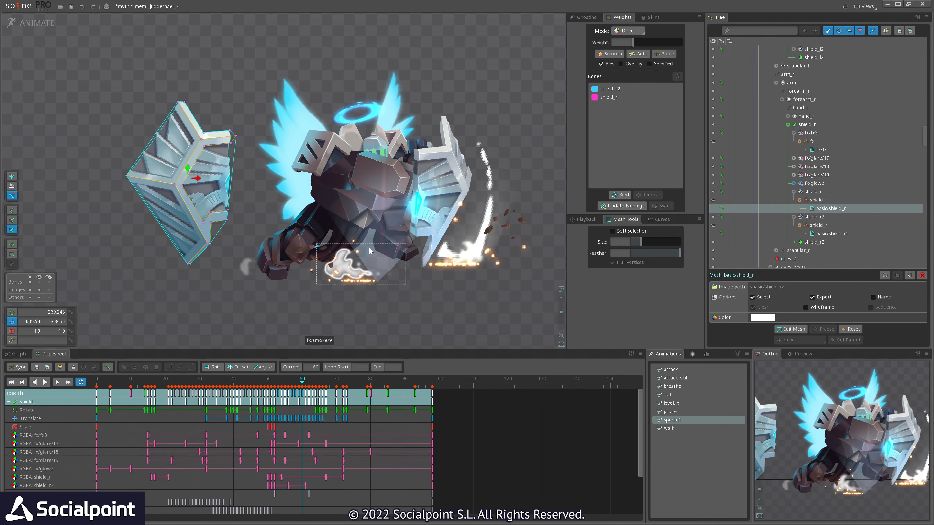
# Select the fx/fx mesh in front of the character at frame 60, move it aside and undo that move
pyautogui.click(374, 232)
pyautogui.moveTo(432, 313); pyautogui.dragTo(289, 262)
pyautogui.hotkey('ctrl', 'z')
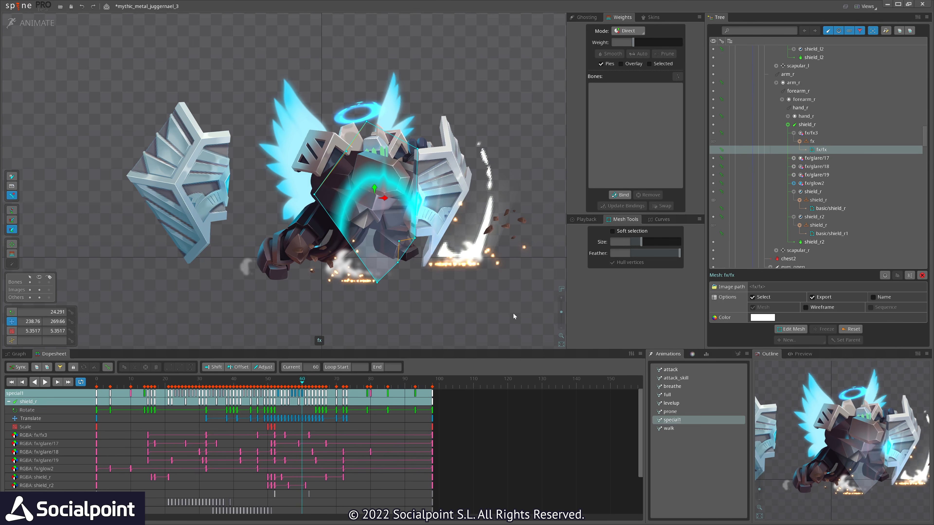
pyautogui.moveTo(465, 310); pyautogui.dragTo(452, 300)
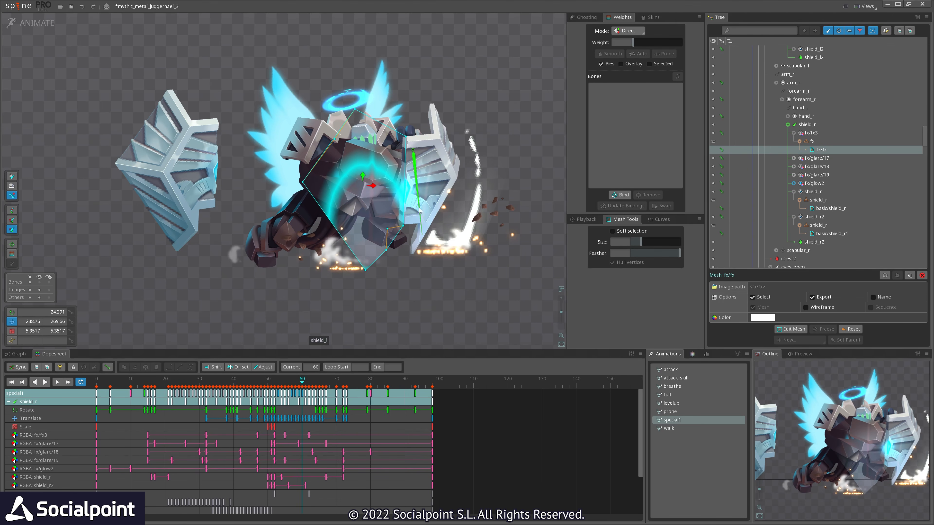
# Switch to setup mode and open the fx/fx mesh for mesh editing to inspect its vertices
pyautogui.click(41, 23)
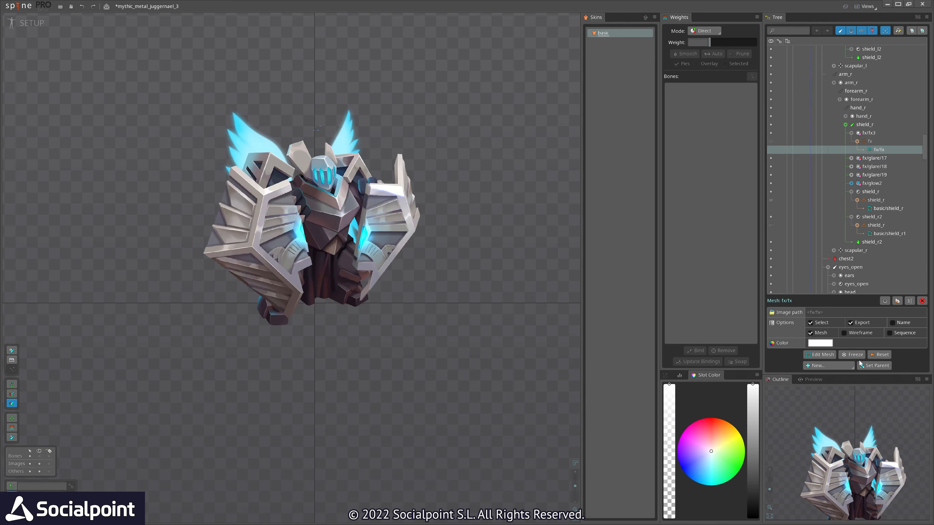
pyautogui.click(819, 355)
pyautogui.scroll(1, 227, 333)
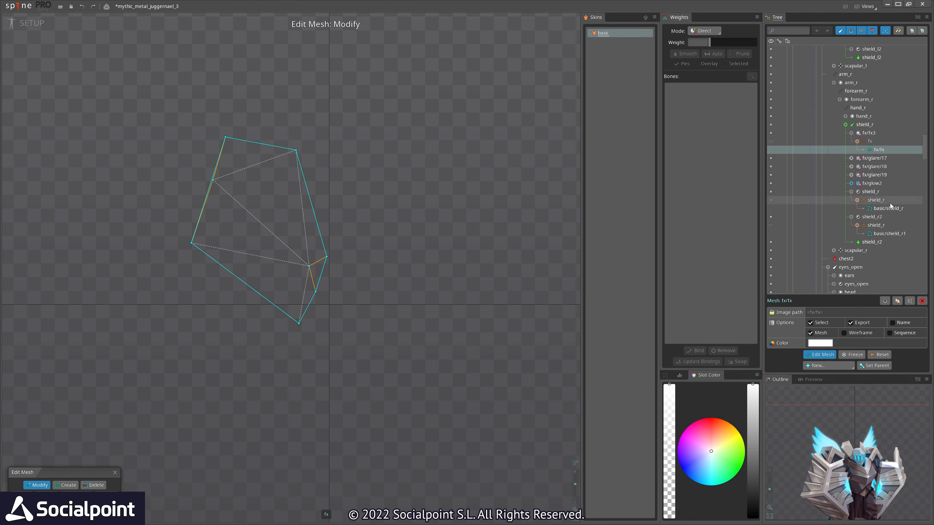
# Make the fx attachment of the fx/fx3 slot visible and open the fx/fx mesh for editing to inspect its image and vertices
pyautogui.click(869, 142)
pyautogui.click(774, 143)
pyautogui.click(771, 142)
pyautogui.click(771, 142)
pyautogui.click(771, 142)
pyautogui.click(878, 144)
pyautogui.click(879, 149)
pyautogui.click(819, 355)
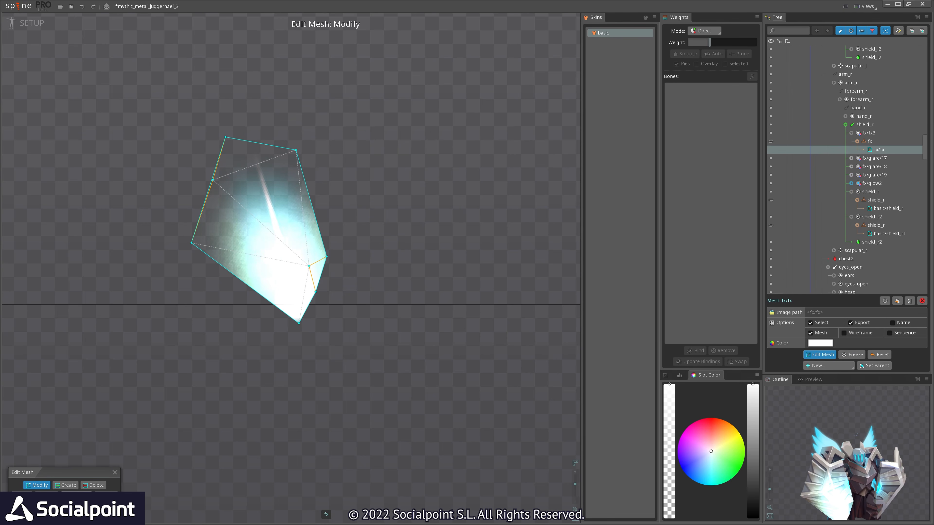
# Leave mesh editing of fx/fx and return to animate mode with the special1 animation at frame 60
pyautogui.click(47, 496)
pyautogui.scroll(-1, 217, 398)
pyautogui.scroll(3, 312, 336)
pyautogui.press('Escape')
pyautogui.scroll(-3, 245, 375)
pyautogui.hotkey('ctrl', 'z')
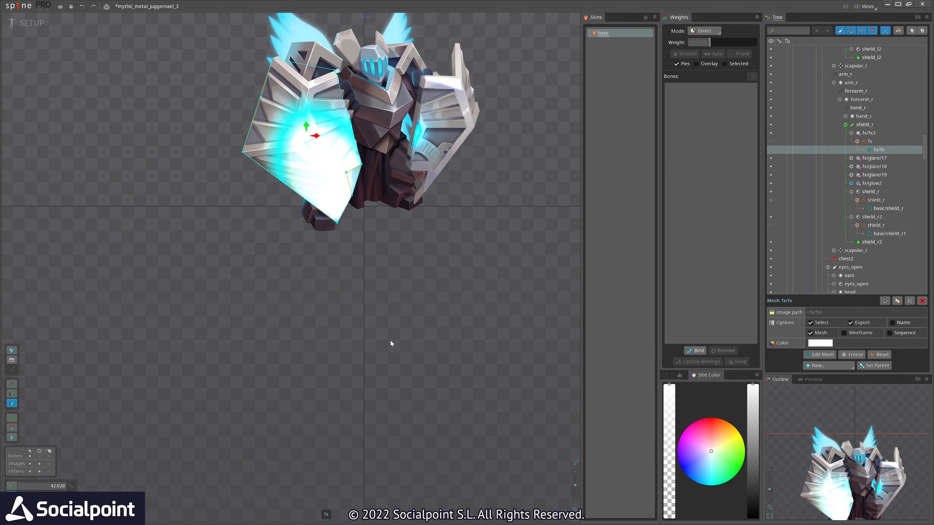
pyautogui.click(28, 25)
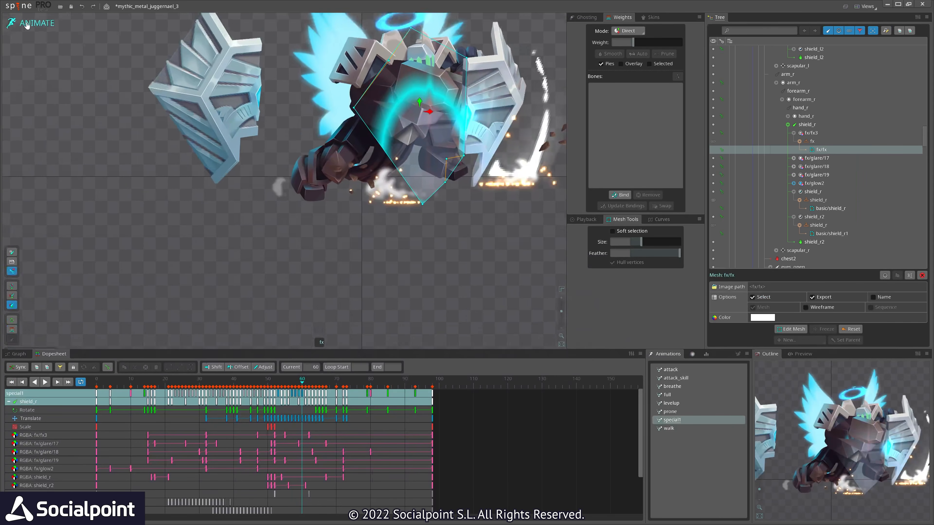
pyautogui.moveTo(382, 290); pyautogui.dragTo(368, 305)
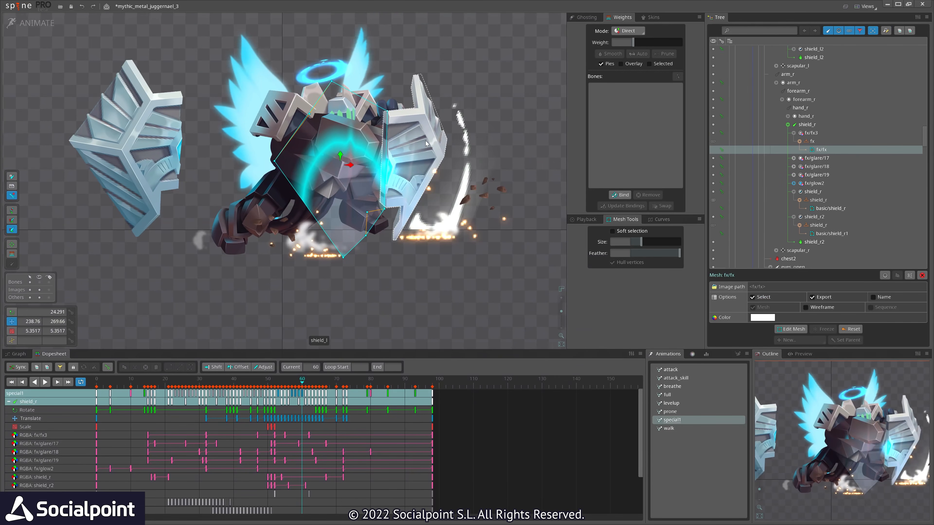
# Select the basic/shield_l mesh and scrub special1 to about frame 23.7, where the shields are closed
pyautogui.click(411, 157)
pyautogui.moveTo(411, 157); pyautogui.dragTo(378, 170)
pyautogui.moveTo(131, 385); pyautogui.dragTo(179, 390)
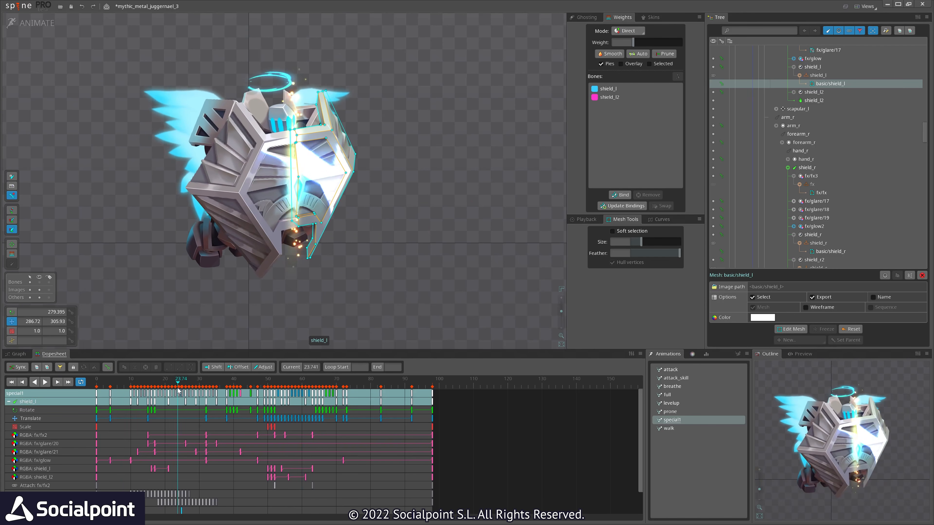
pyautogui.press('space')
# Move the fx/glare/6 linked mesh off the shield to the character's side, examine it and undo the move
pyautogui.moveTo(323, 176); pyautogui.dragTo(422, 208)
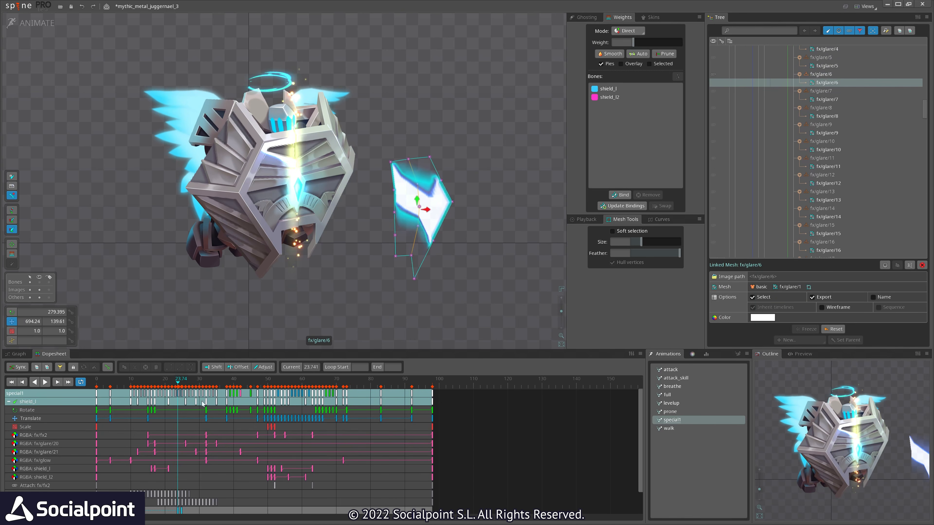
pyautogui.scroll(3, 451, 221)
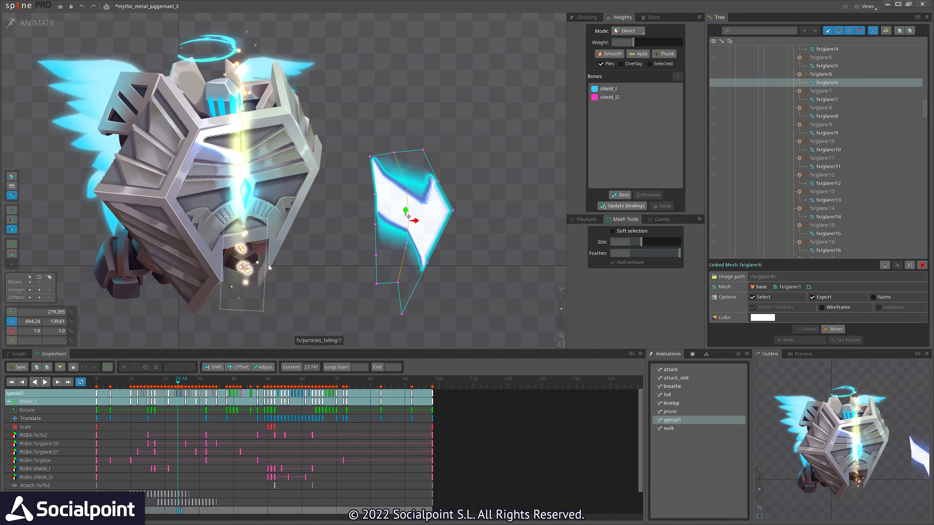
pyautogui.hotkey('ctrl', 'z')
# Scrub special1 to about frame 15.7, move the glare mesh off the open shield and undo that move
pyautogui.moveTo(198, 390); pyautogui.dragTo(150, 382)
pyautogui.click(349, 69)
pyautogui.moveTo(431, 106); pyautogui.dragTo(403, 184)
pyautogui.moveTo(401, 174); pyautogui.dragTo(475, 171)
pyautogui.hotkey('ctrl', 'z')
pyautogui.moveTo(313, 273); pyautogui.dragTo(467, 215)
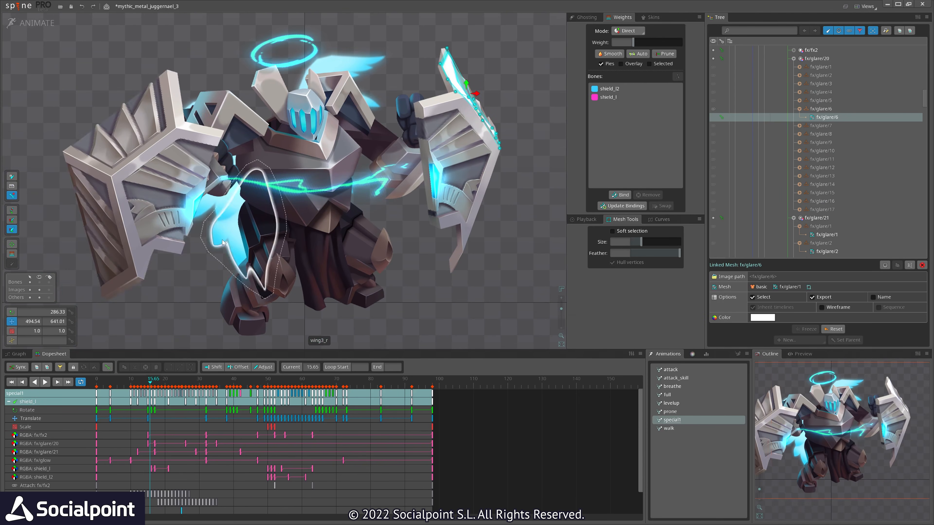
# Select the basic/shield_r mesh and scrub special1 from about frame 10.8 to 22.7 to watch the shields close
pyautogui.click(97, 166)
pyautogui.scroll(-4, 98, 165)
pyautogui.click(133, 383)
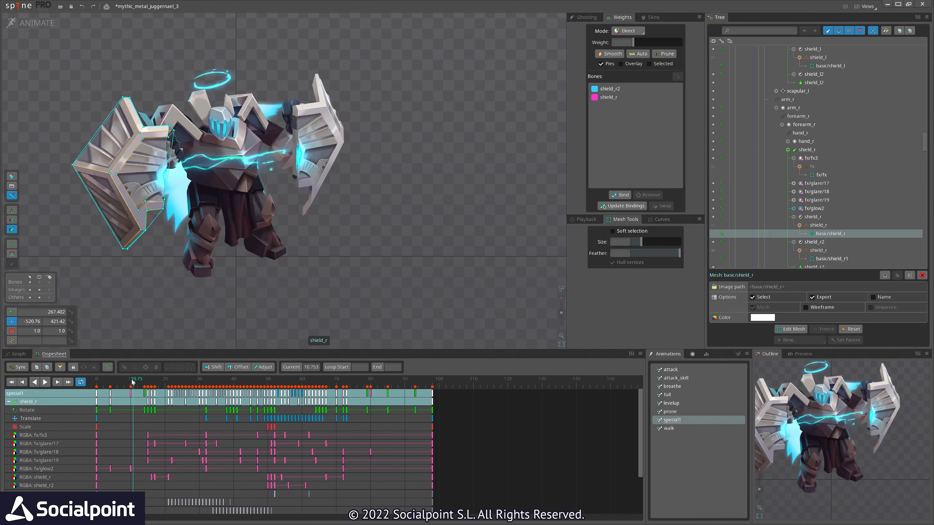
pyautogui.moveTo(133, 382); pyautogui.dragTo(174, 386)
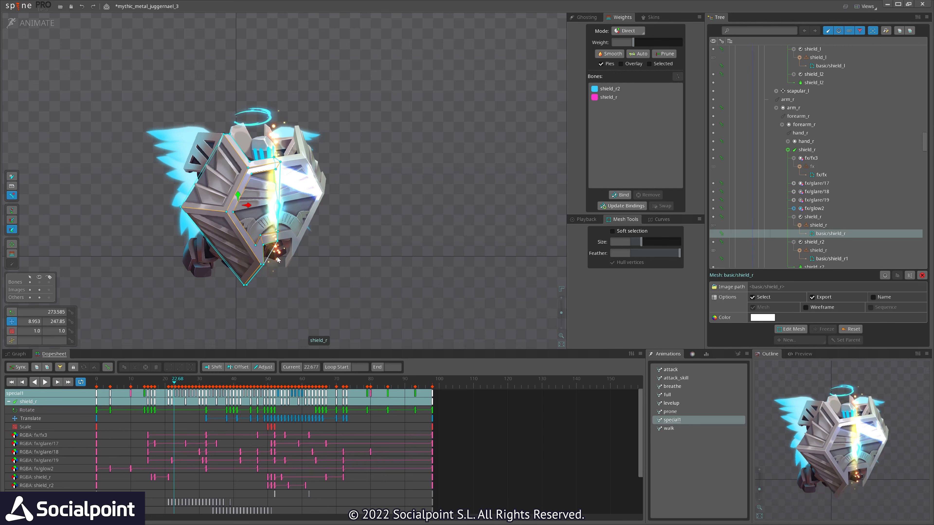
# Show the bones, move the shield_r and fx/glow3 bones off the character's side and undo both moves
pyautogui.press('b')
pyautogui.scroll(2, 277, 198)
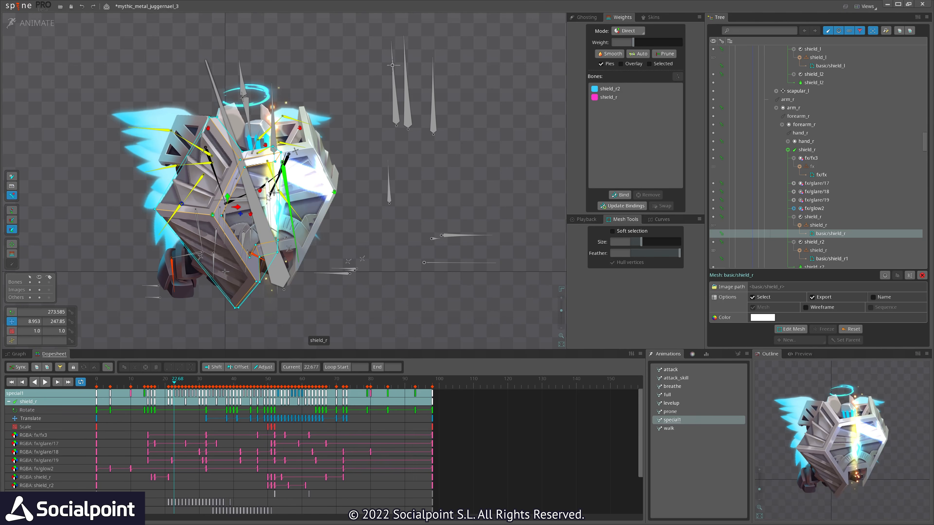
pyautogui.moveTo(270, 197); pyautogui.dragTo(332, 219)
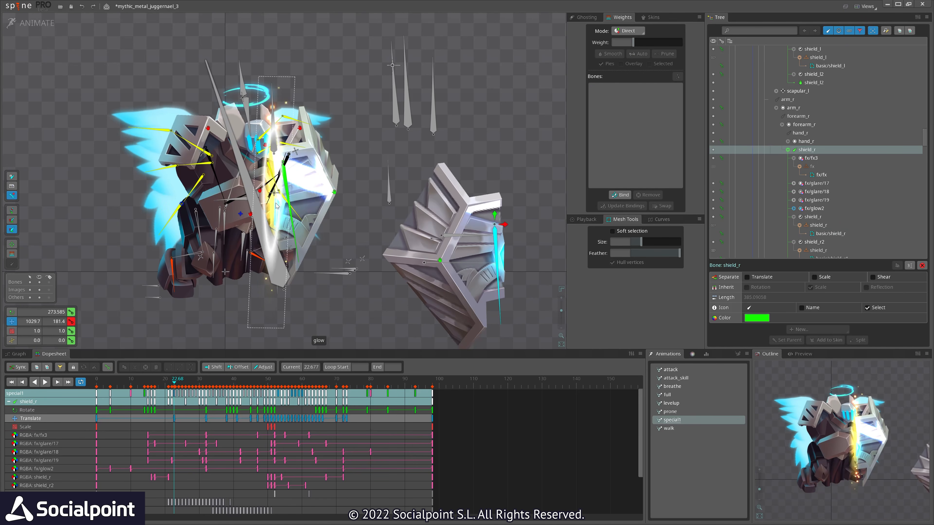
pyautogui.moveTo(276, 196); pyautogui.dragTo(387, 167)
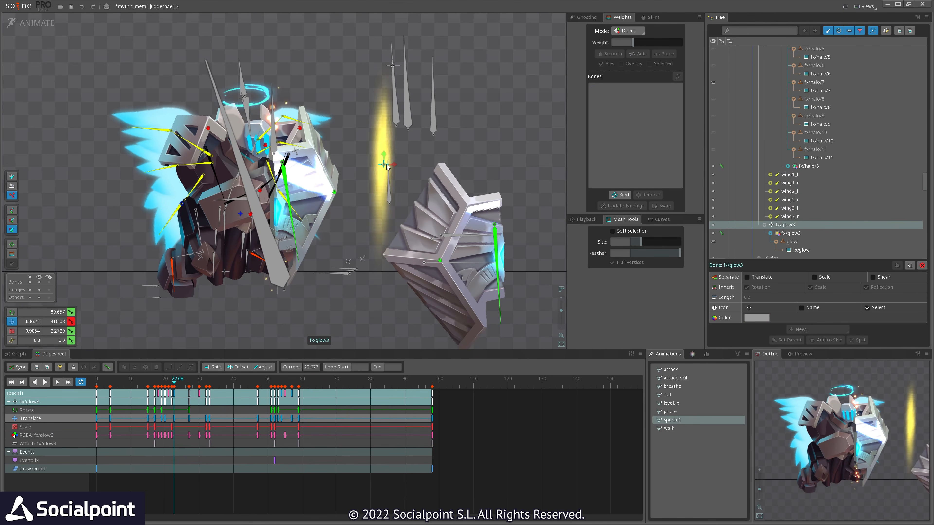
pyautogui.hotkey('ctrl', 'z')
pyautogui.hotkey('ctrl', 'z')
# Select the falling particle images fx/particles_falling/1 and fx/particles_falling/2 around the closed shields to examine them
pyautogui.click(289, 292)
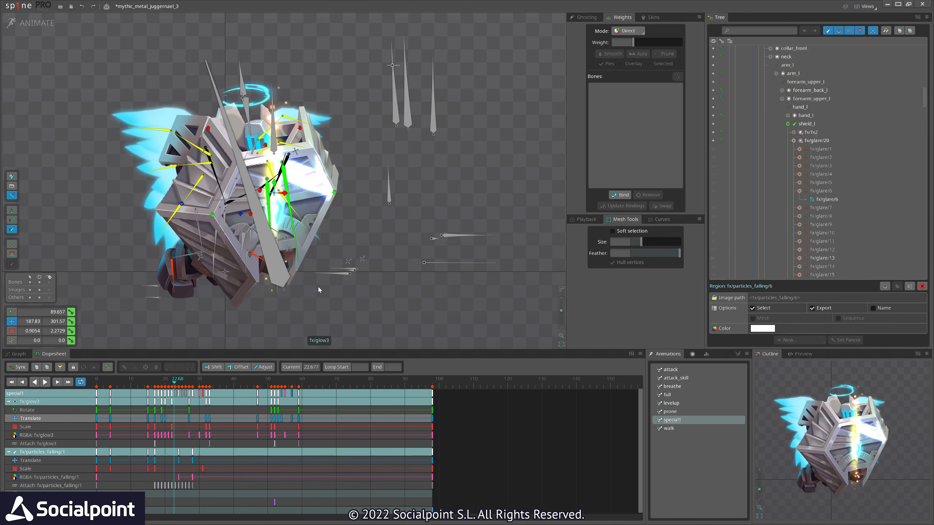
pyautogui.scroll(-3, 308, 274)
pyautogui.click(300, 104)
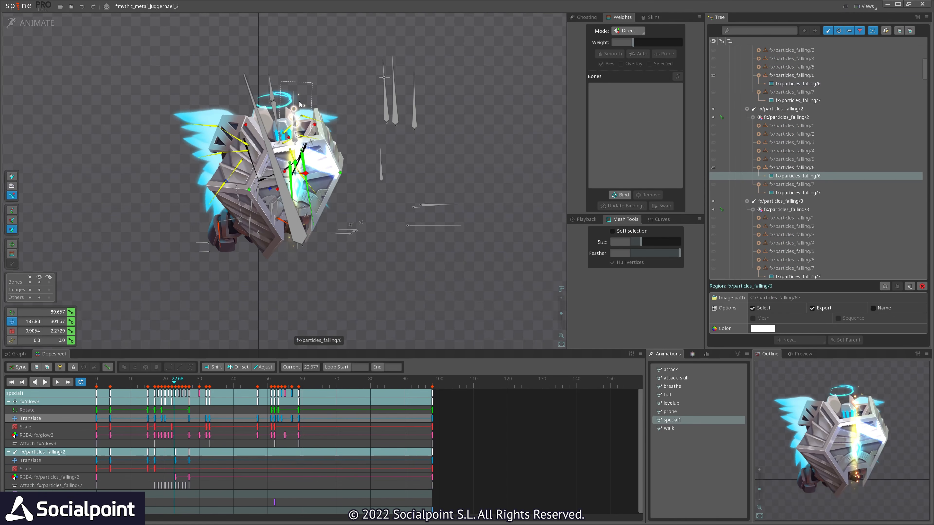
pyautogui.scroll(-2, 386, 225)
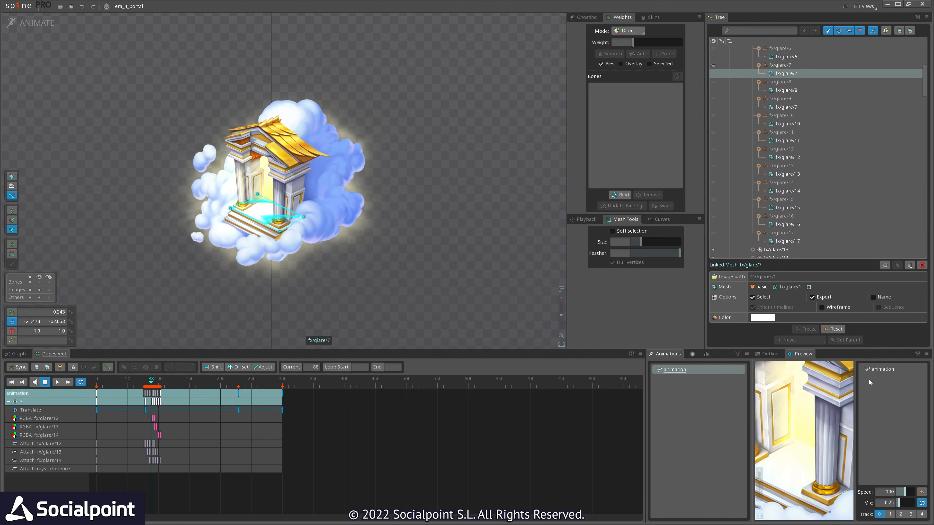
# Show the whole era_4_portal temple in the outline view and examine its looping animation
pyautogui.click(769, 355)
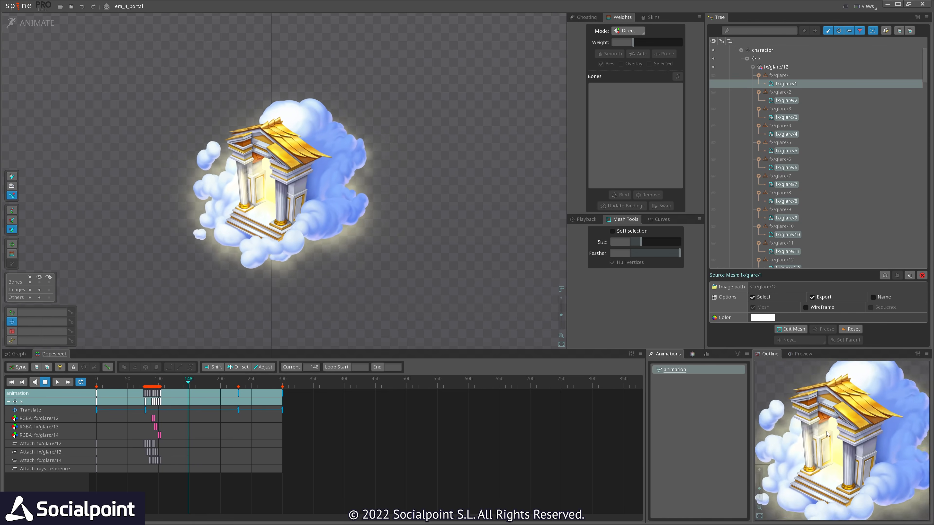
pyautogui.moveTo(837, 443); pyautogui.dragTo(827, 437)
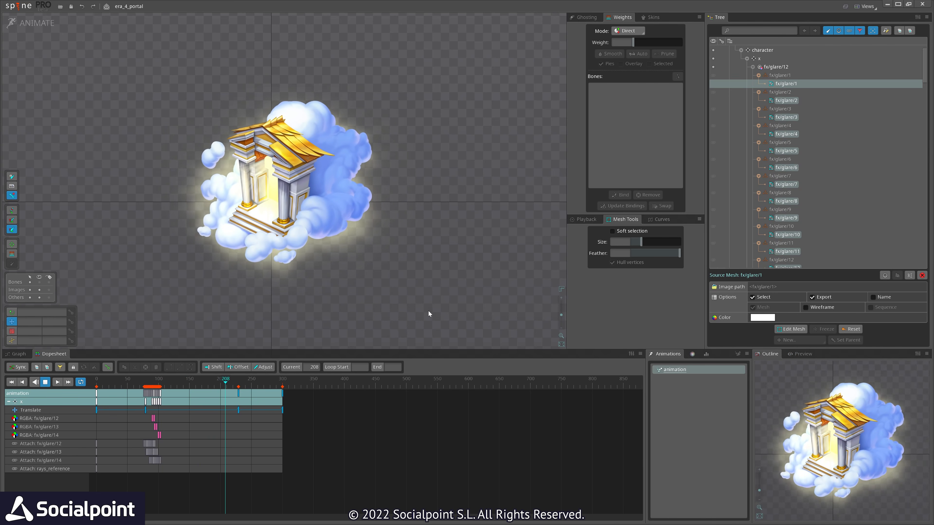
pyautogui.moveTo(428, 310); pyautogui.dragTo(438, 323)
pyautogui.scroll(2, 384, 315)
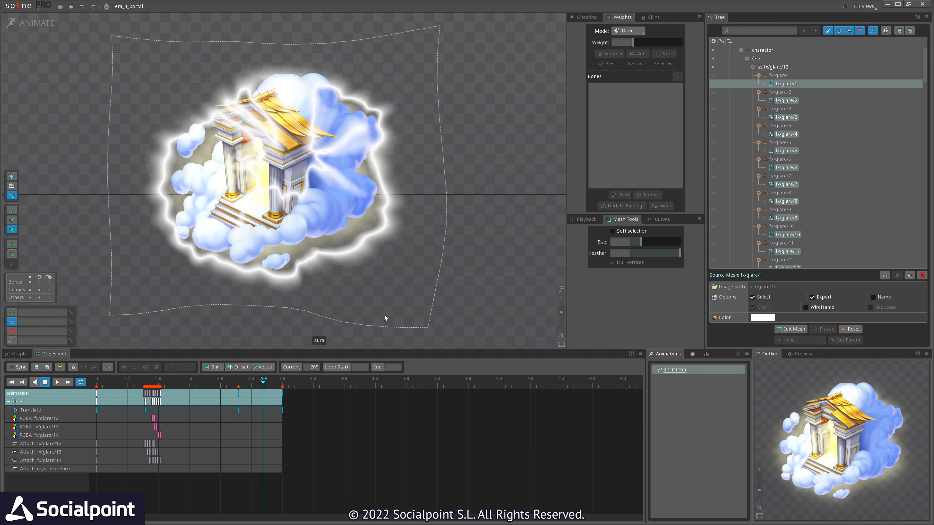
# Stop at frame 270, move the fx/aura mesh off to the temple's side and undo that move
pyautogui.click(399, 304)
pyautogui.scroll(-2, 400, 305)
pyautogui.moveTo(419, 318); pyautogui.dragTo(560, 325)
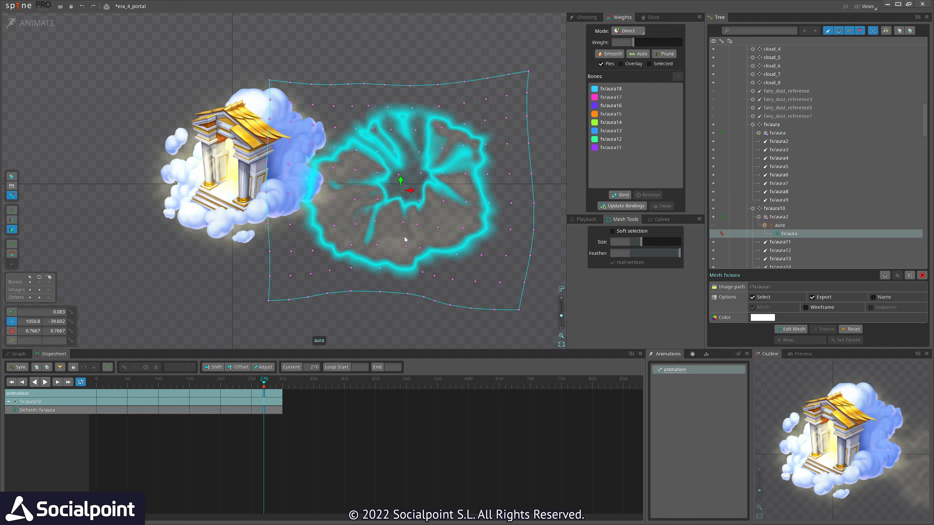
pyautogui.hotkey('ctrl', 'z')
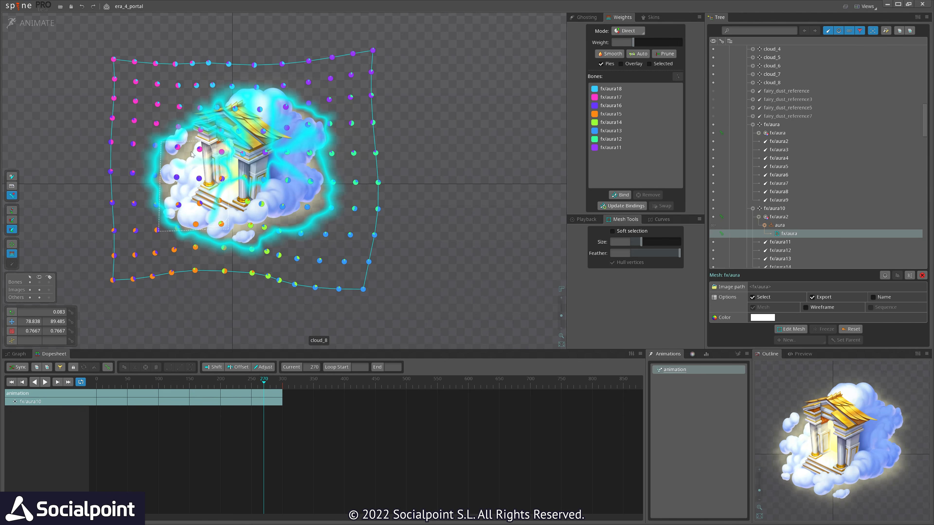
# Examine the fx/aura mesh's weighted vertices and radial bones, playing the animation until frame 75
pyautogui.scroll(3, 201, 135)
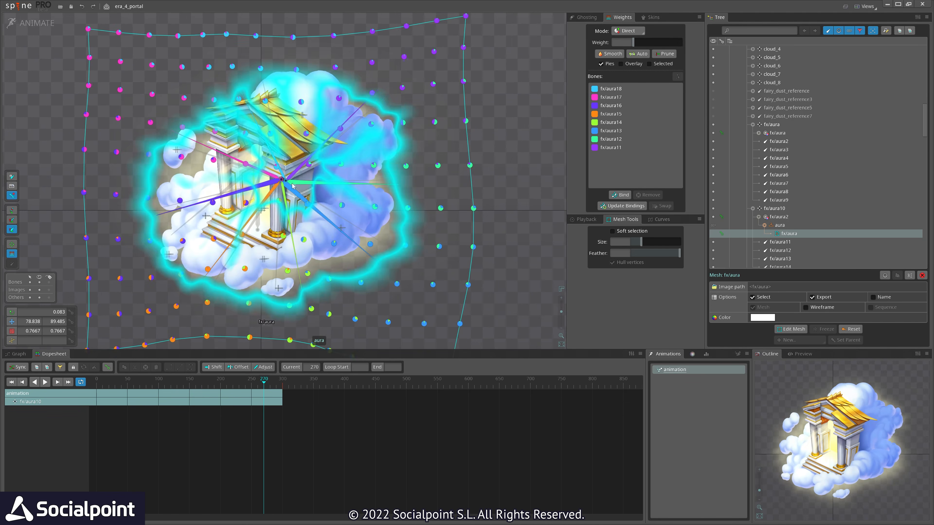
pyautogui.scroll(-3, 414, 264)
pyautogui.press('space')
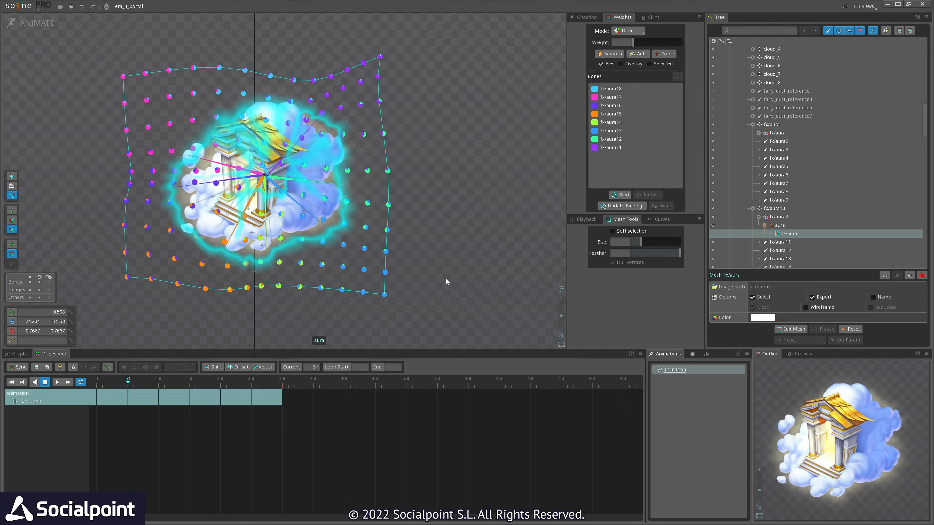
pyautogui.press('space')
# Move the fx/aura and fx/aura10 bones away from the temple so the two auras stand apart at frame 75
pyautogui.click(774, 209)
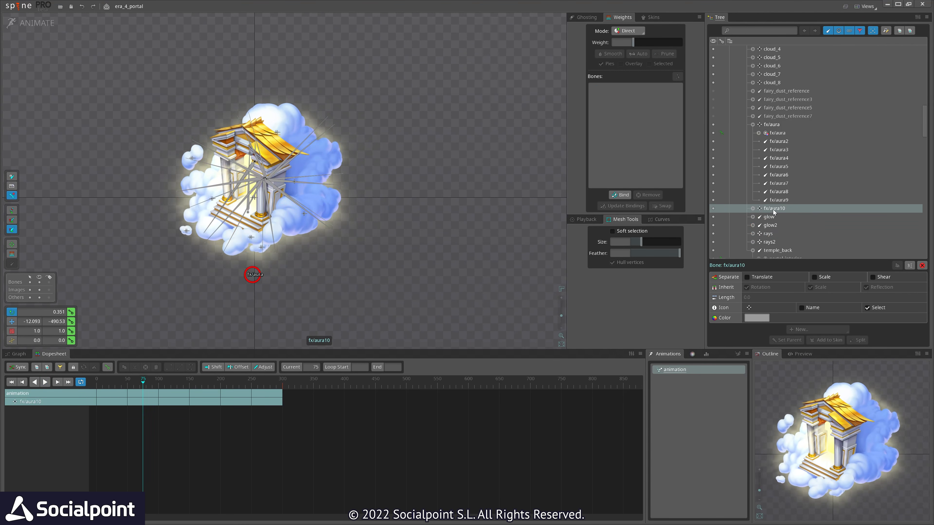
pyautogui.rightClick(773, 128)
pyautogui.click(773, 127)
pyautogui.press('v')
pyautogui.moveTo(434, 262); pyautogui.dragTo(645, 228)
pyautogui.click(763, 134)
pyautogui.moveTo(498, 298); pyautogui.dragTo(569, 179)
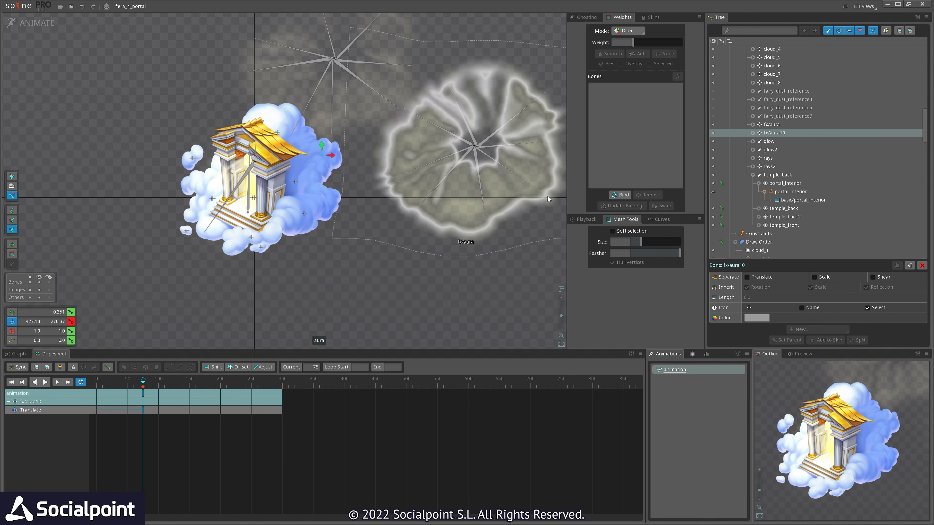
# Select both fx/aura and fx/aura10, shift their translate keys to frame 0 and play the animation
pyautogui.keyDown('ctrl'); pyautogui.click(776, 124); pyautogui.keyUp('ctrl')
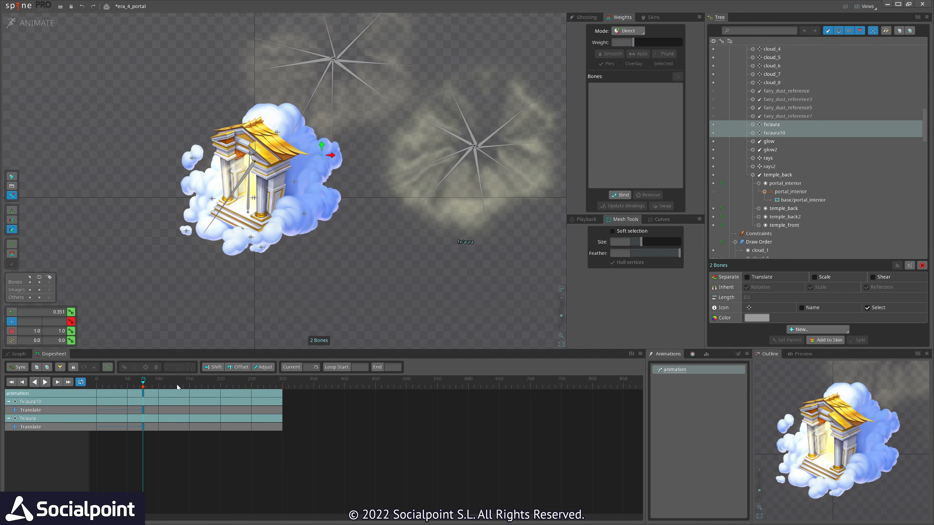
pyautogui.click(97, 384)
pyautogui.press('d')
pyautogui.moveTo(411, 287); pyautogui.dragTo(387, 333)
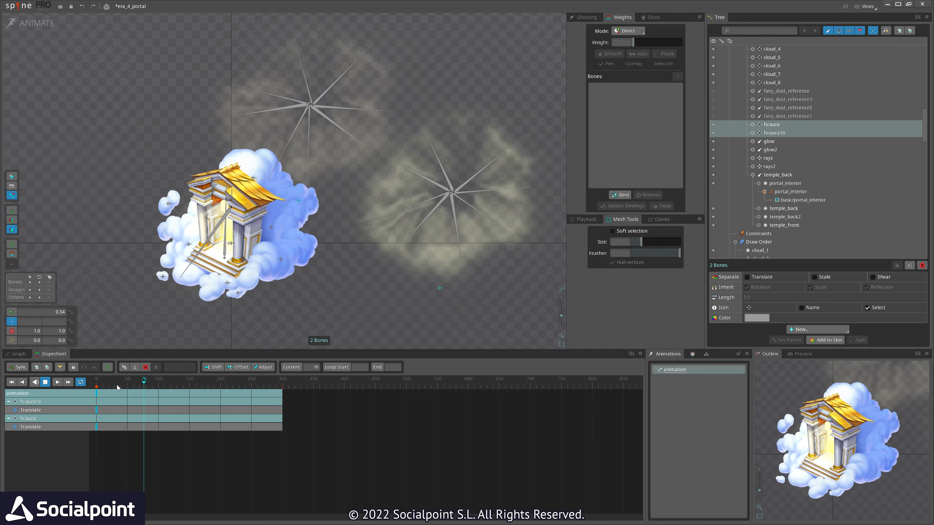
# Move the fx/aura10 bone over the fx/aura one at frame 119, then undo all the aura moves
pyautogui.click(774, 133)
pyautogui.moveTo(456, 318); pyautogui.dragTo(557, 358)
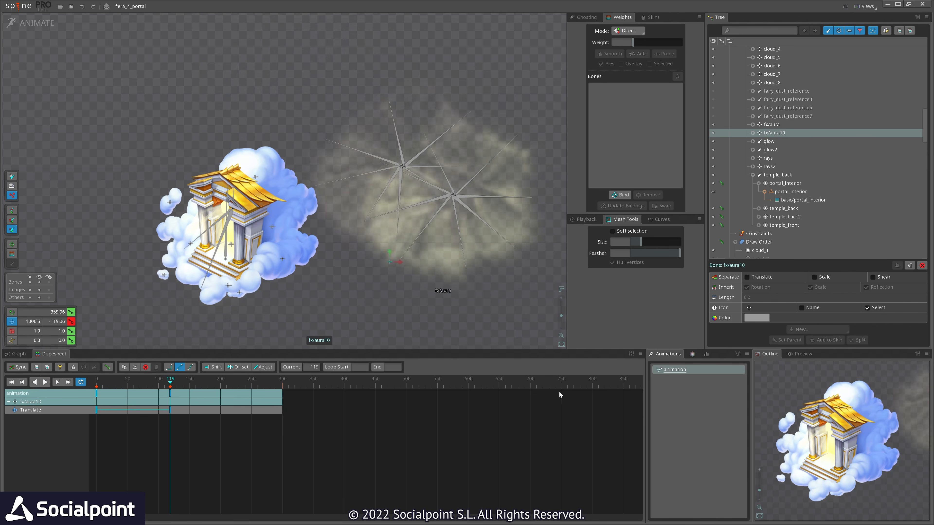
pyautogui.moveTo(566, 392); pyautogui.dragTo(592, 392)
pyautogui.hotkey('ctrl', 'z')
pyautogui.hotkey('ctrl', 'z')
pyautogui.hotkey('ctrl', 'z')
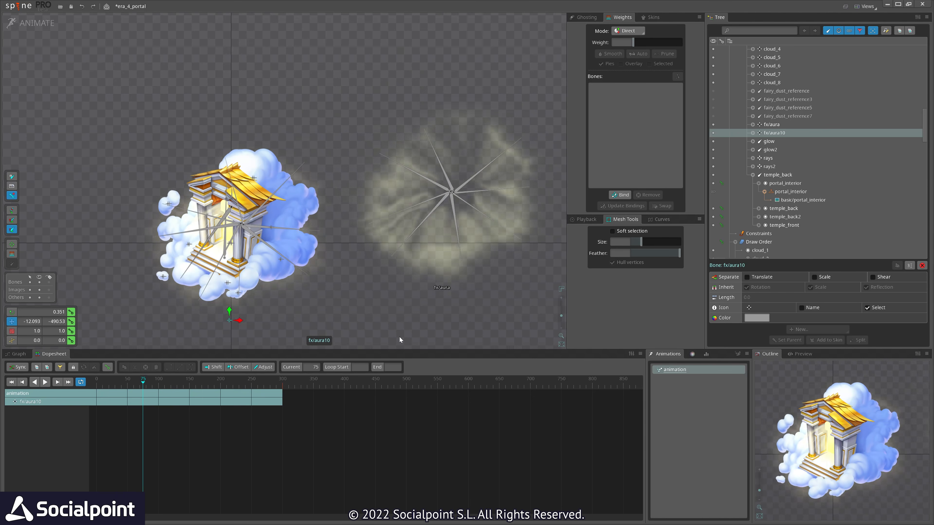
pyautogui.hotkey('ctrl', 'z')
# Play the portal animation with the aura bones shown and examine the auras around the temple up close
pyautogui.press('d')
pyautogui.moveTo(419, 342); pyautogui.dragTo(506, 326)
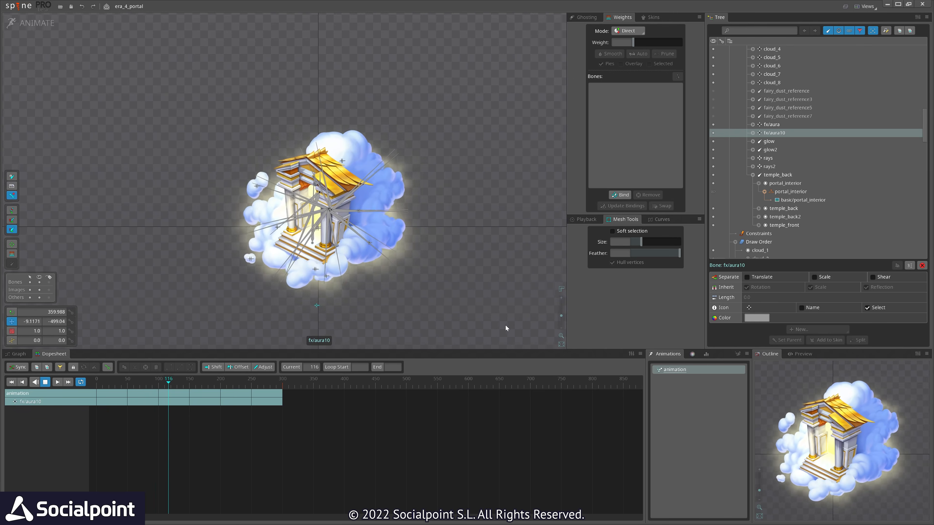
pyautogui.scroll(3, 390, 336)
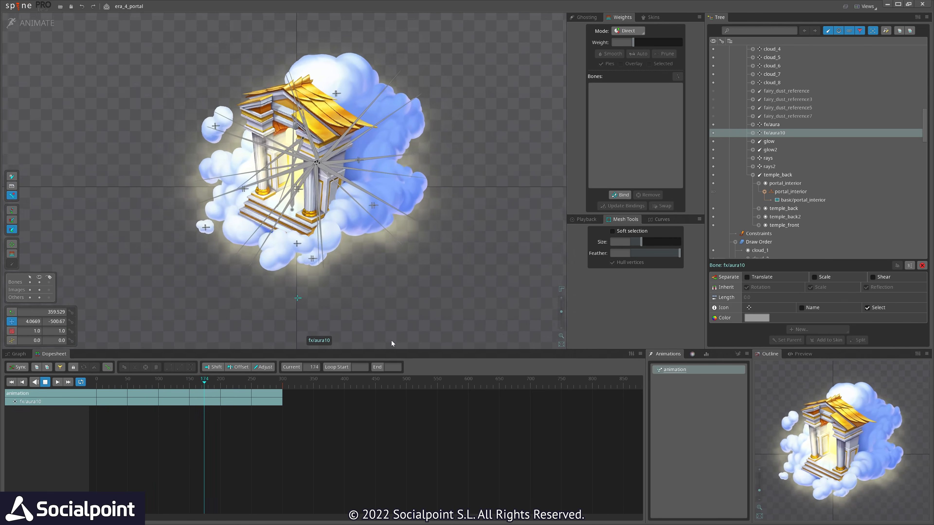
pyautogui.moveTo(364, 216); pyautogui.dragTo(343, 275)
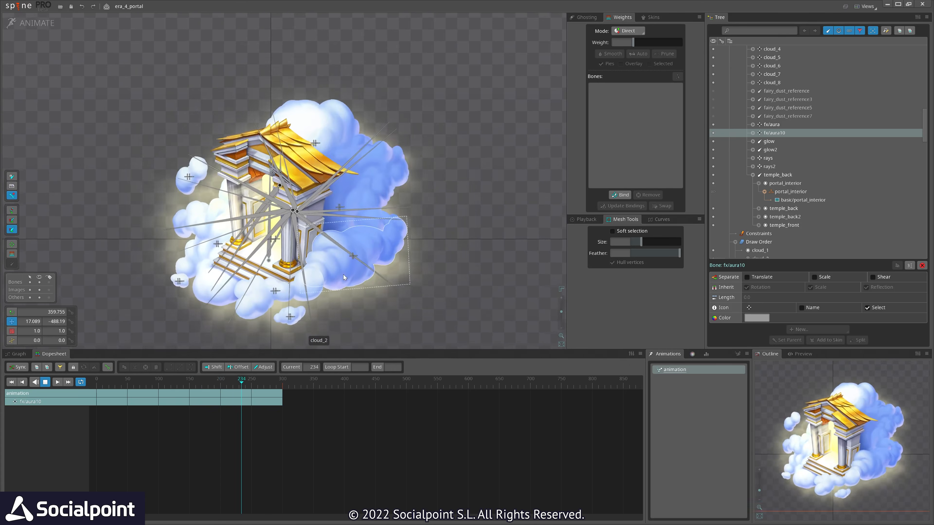
pyautogui.scroll(1, 530, 278)
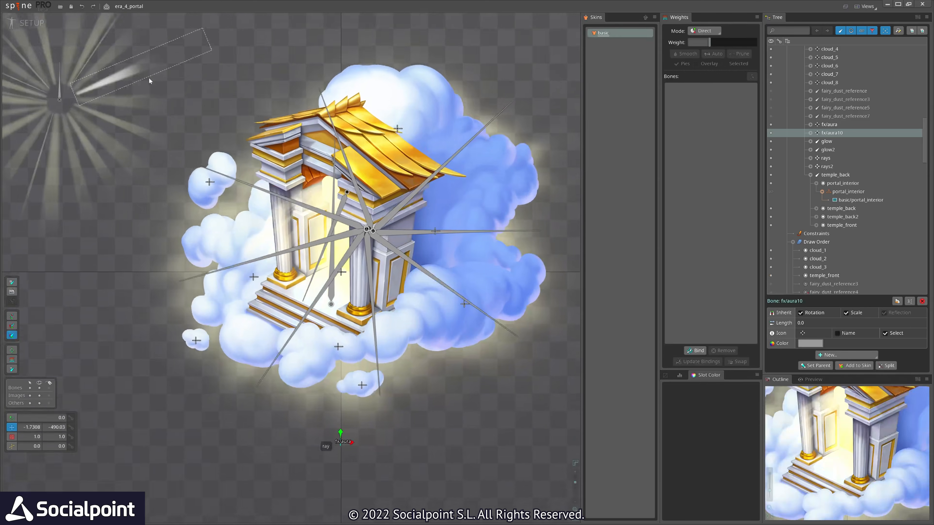
# In setup mode, try changing the rays2 bone of the ray burst beside the temple, undo it and examine its rays
pyautogui.scroll(-3, 149, 81)
pyautogui.moveTo(149, 81); pyautogui.dragTo(323, 175)
pyautogui.scroll(2, 278, 175)
pyautogui.moveTo(258, 179); pyautogui.dragTo(300, 146)
pyautogui.hotkey('ctrl', 'z')
pyautogui.scroll(2, 235, 172)
pyautogui.moveTo(245, 110); pyautogui.dragTo(353, 207)
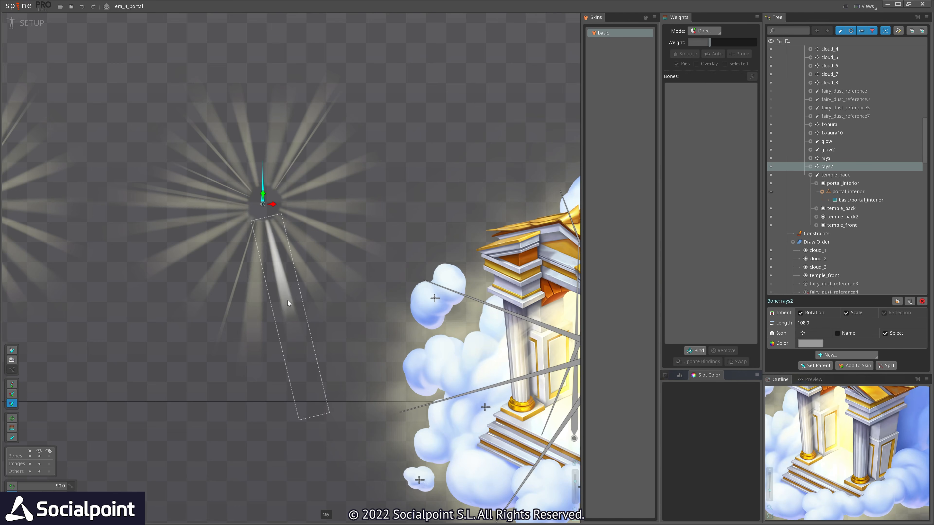
pyautogui.scroll(-3, 289, 140)
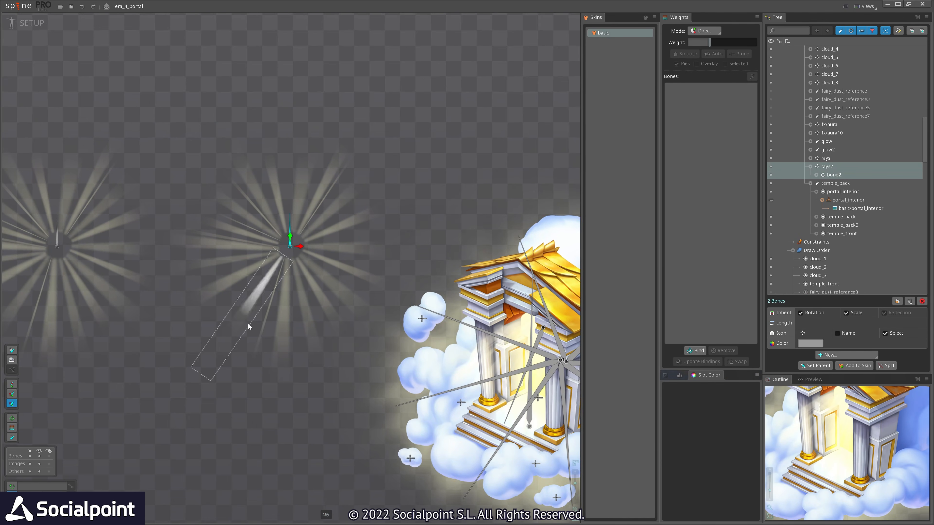
# Select a ray of the burst beside the temple, try scaling the rays2 bone and rotate its bone2 child
pyautogui.click(314, 184)
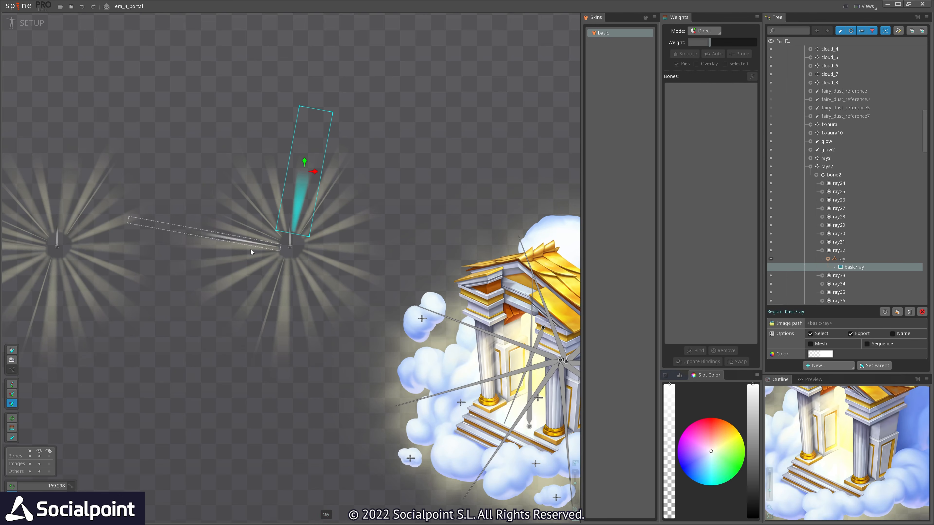
pyautogui.moveTo(317, 247); pyautogui.dragTo(281, 236)
pyautogui.scroll(2, 264, 233)
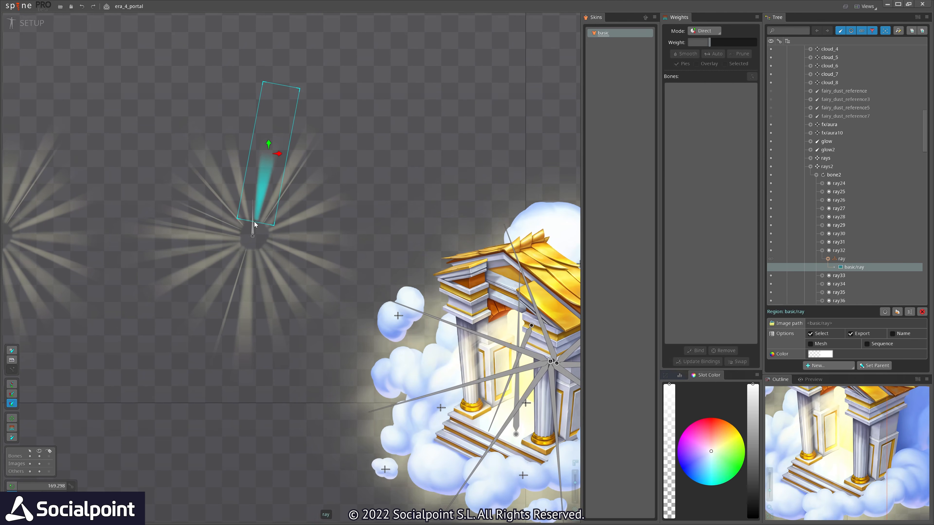
pyautogui.click(253, 231)
pyautogui.scroll(3, 253, 234)
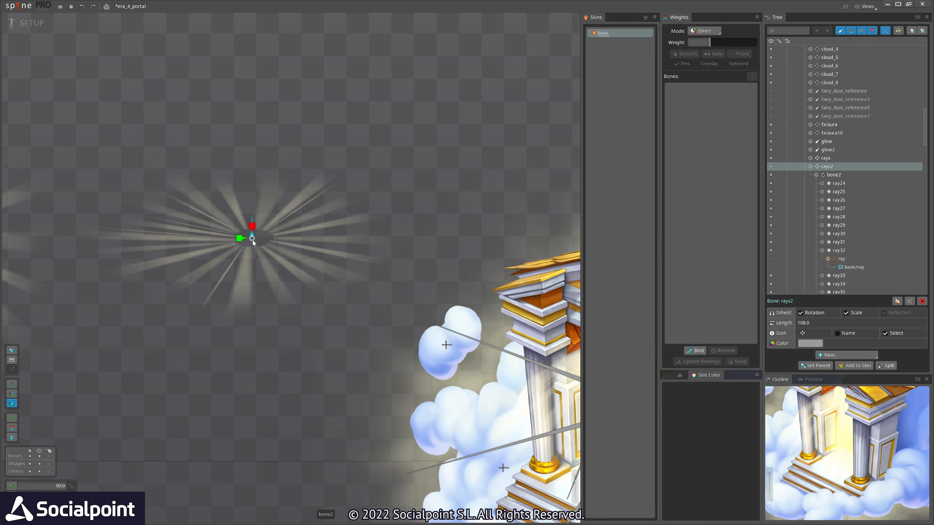
pyautogui.click(253, 239)
pyautogui.moveTo(322, 148); pyautogui.dragTo(228, 291)
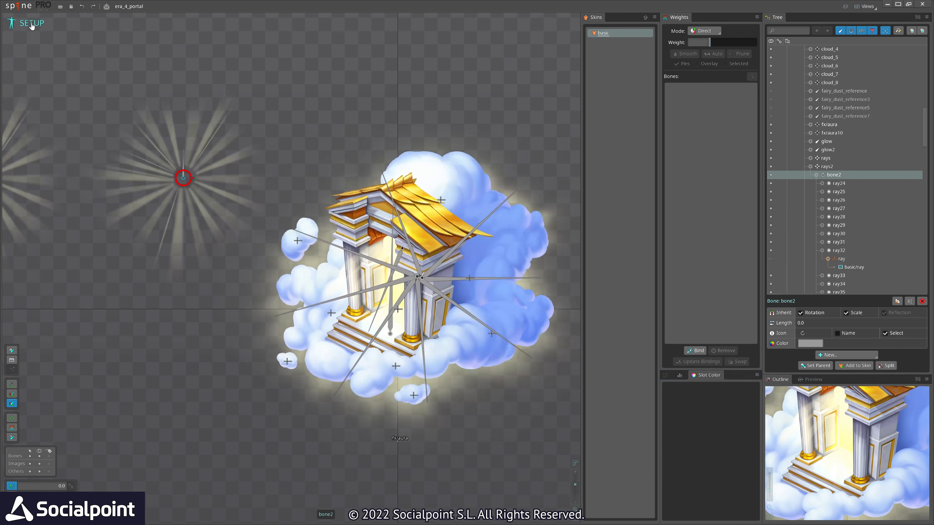
# Switch to animate mode, play the portal animation to examine the rays on the temple, and return to frame 0
pyautogui.click(32, 23)
pyautogui.scroll(5, 308, 186)
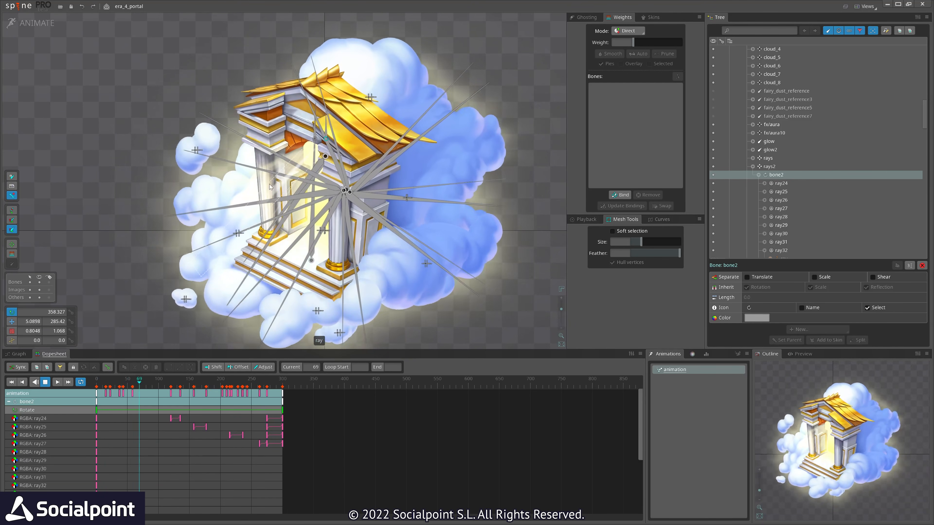
pyautogui.scroll(2, 302, 173)
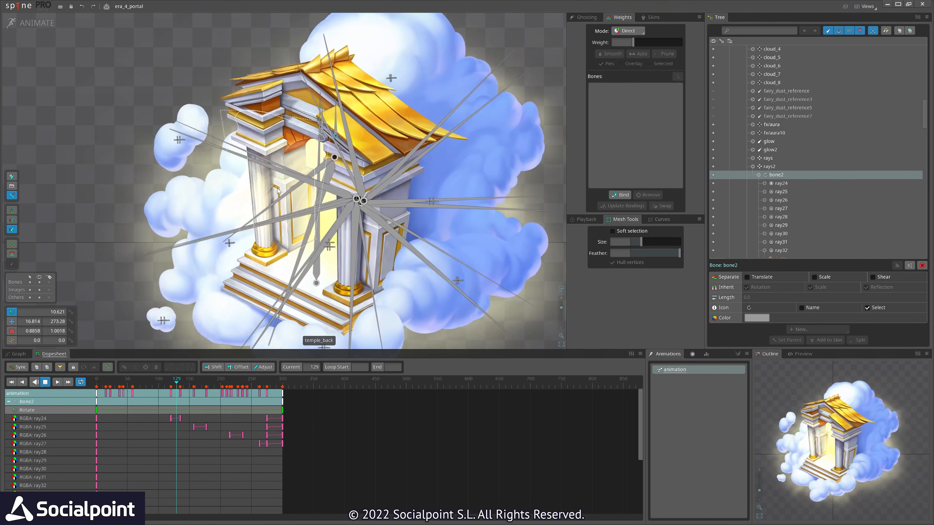
pyautogui.scroll(-2, 299, 154)
pyautogui.press('space')
pyautogui.moveTo(126, 385); pyautogui.dragTo(87, 389)
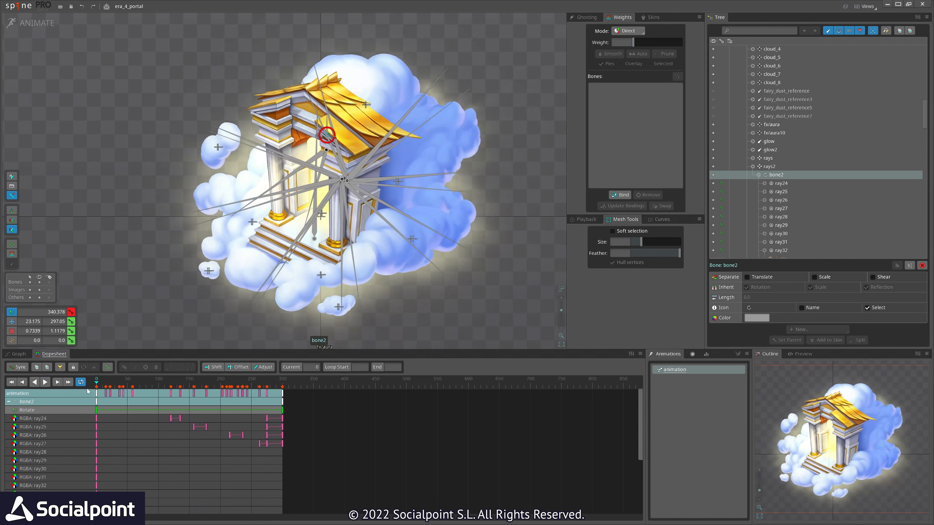
# Move the rays2 bone off the temple at frame 0 and scrub to frame 223 to examine its separate rays
pyautogui.scroll(-2, 215, 263)
pyautogui.moveTo(215, 263); pyautogui.dragTo(242, 316)
pyautogui.press('v')
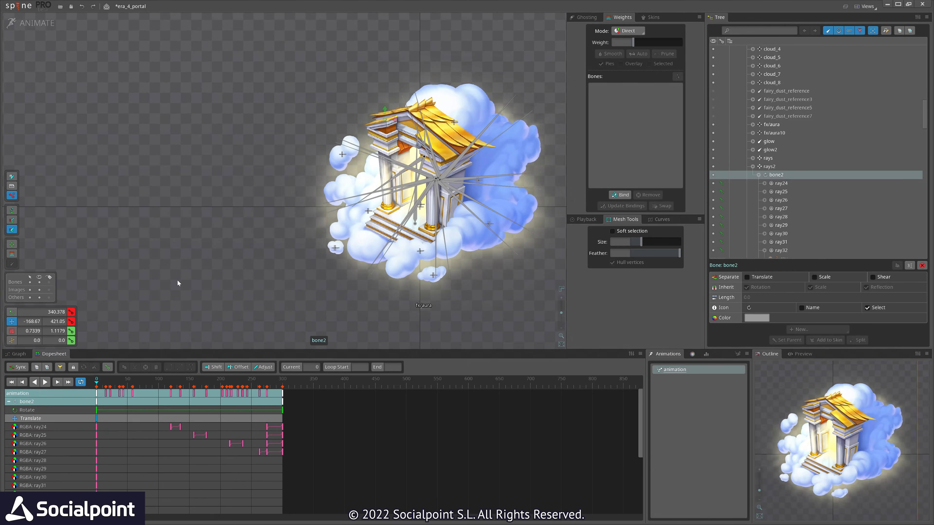
pyautogui.click(772, 167)
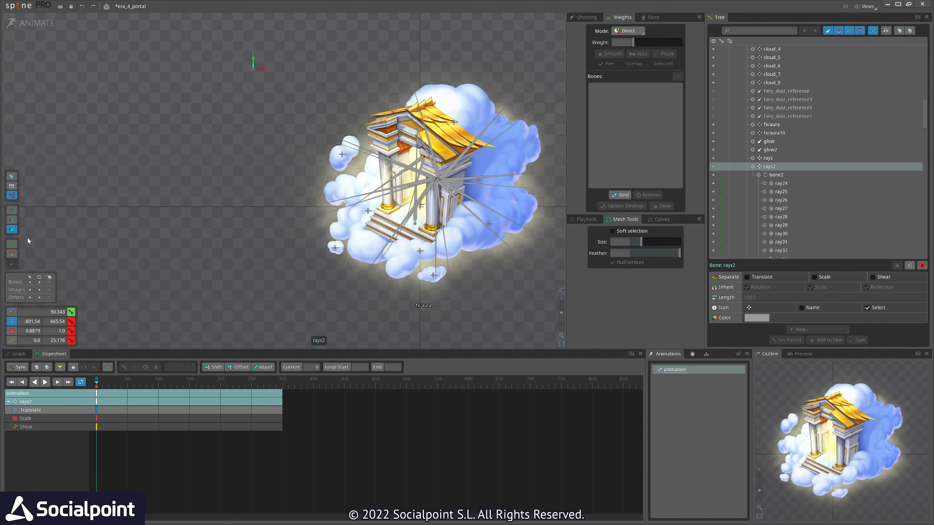
pyautogui.moveTo(104, 383); pyautogui.dragTo(236, 386)
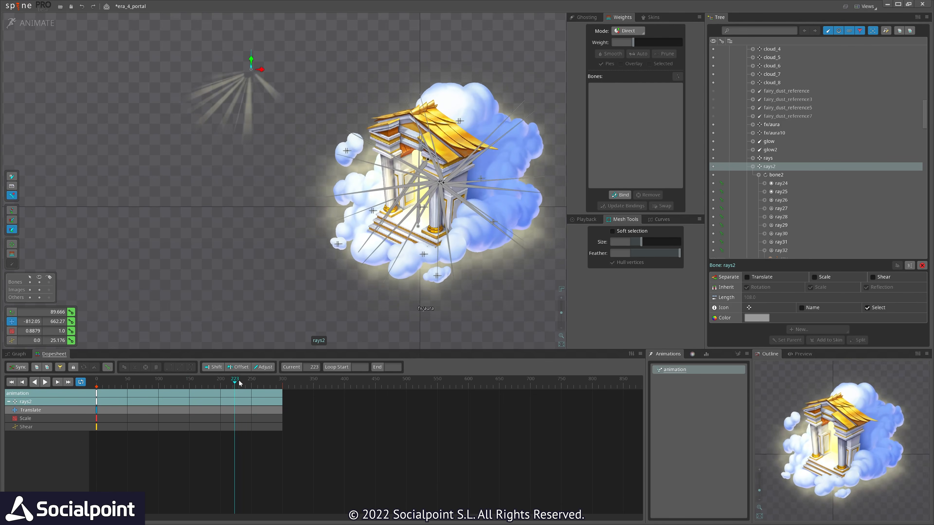
pyautogui.click(275, 94)
pyautogui.moveTo(273, 106); pyautogui.dragTo(257, 186)
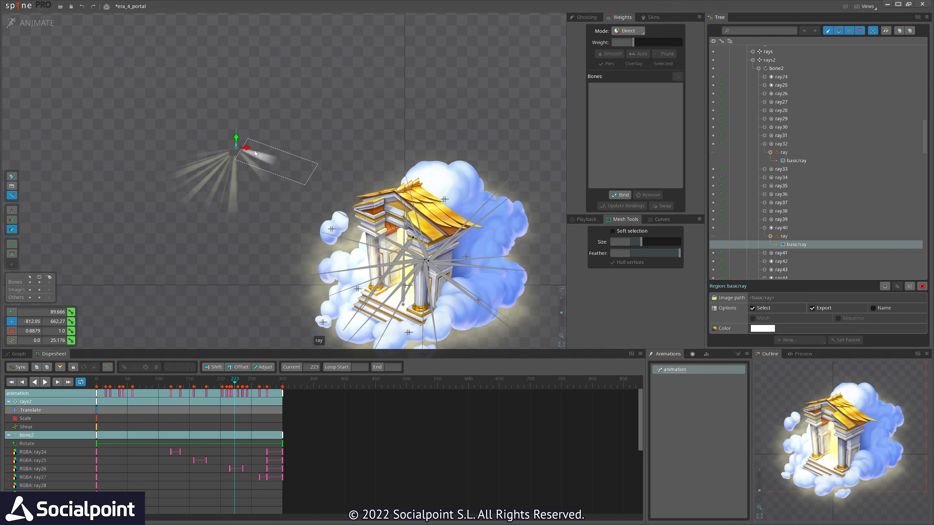
# Play the portal animation, examine the rays in the temple doorway up close and stop at frame 135
pyautogui.press('space')
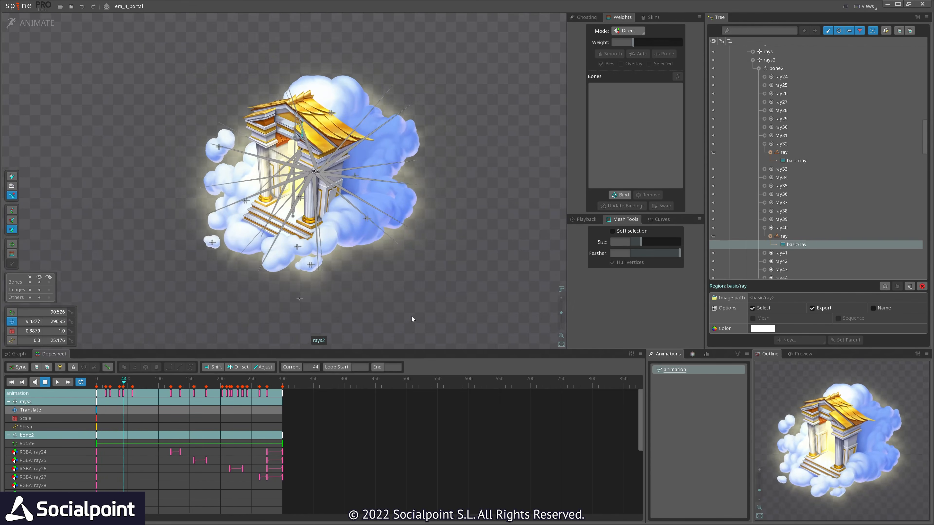
pyautogui.scroll(5, 290, 150)
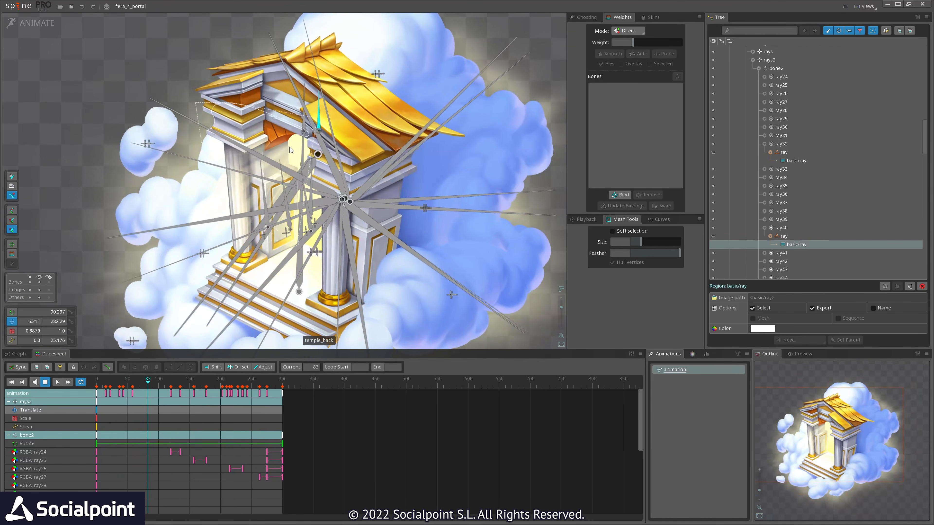
pyautogui.scroll(3, 250, 243)
pyautogui.press('d')
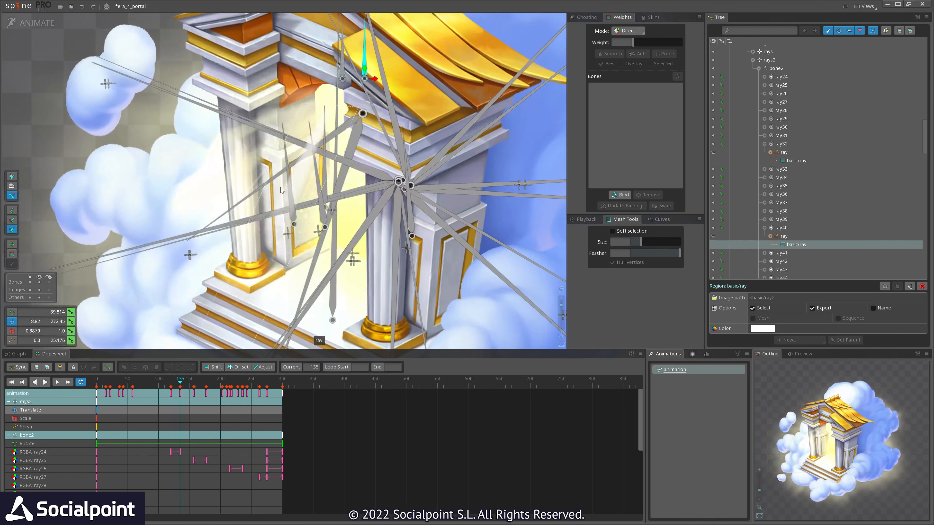
pyautogui.scroll(-4, 283, 180)
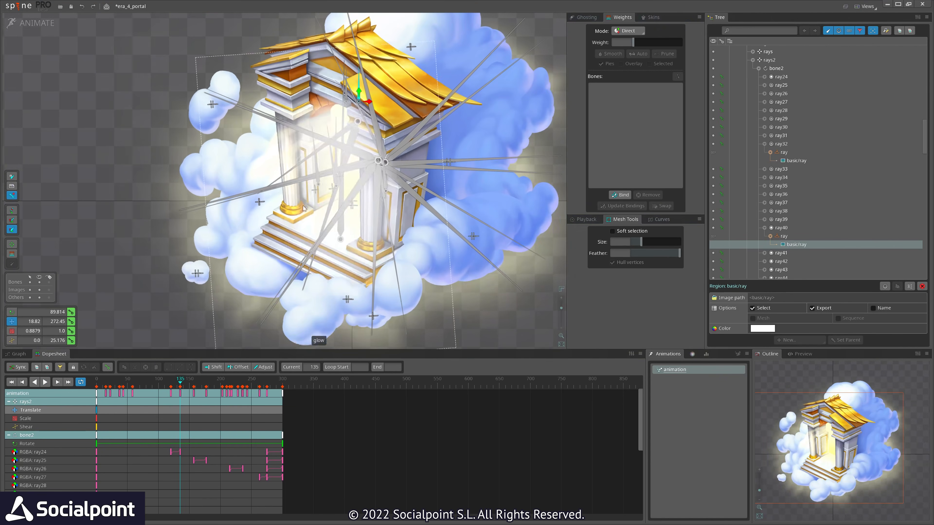
# Move the fairy_dust_reference4 bone off the temple at frame 135 to examine its dust, then undo the moves
pyautogui.click(300, 199)
pyautogui.scroll(-3, 308, 206)
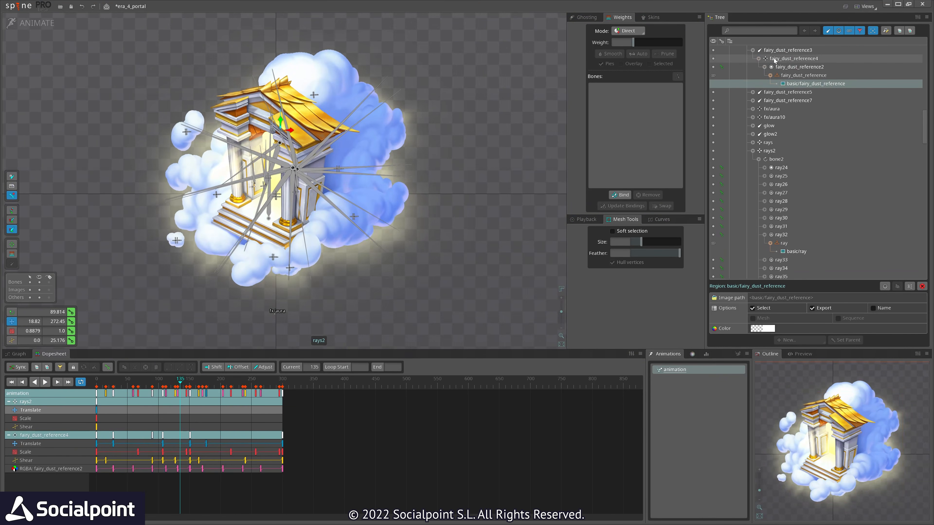
pyautogui.click(774, 59)
pyautogui.moveTo(350, 266); pyautogui.dragTo(514, 275)
pyautogui.scroll(3, 212, 204)
pyautogui.moveTo(292, 205); pyautogui.dragTo(280, 242)
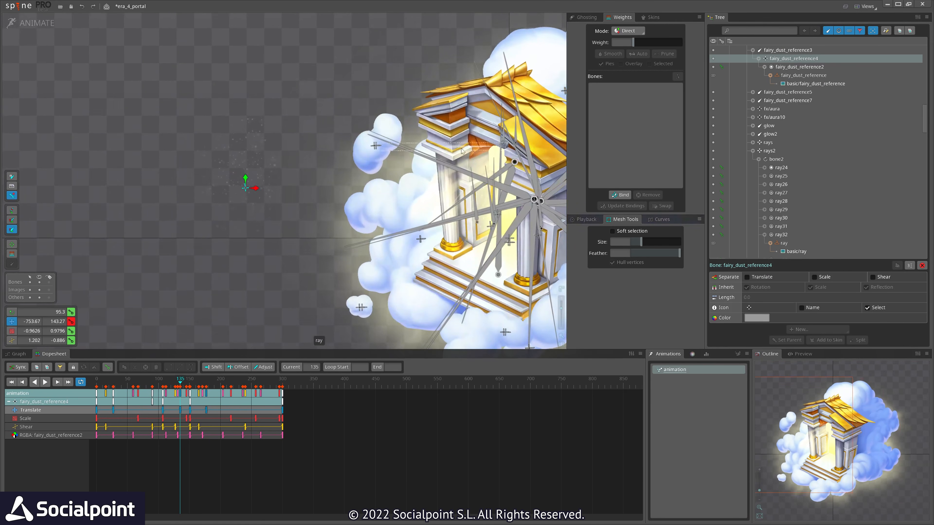
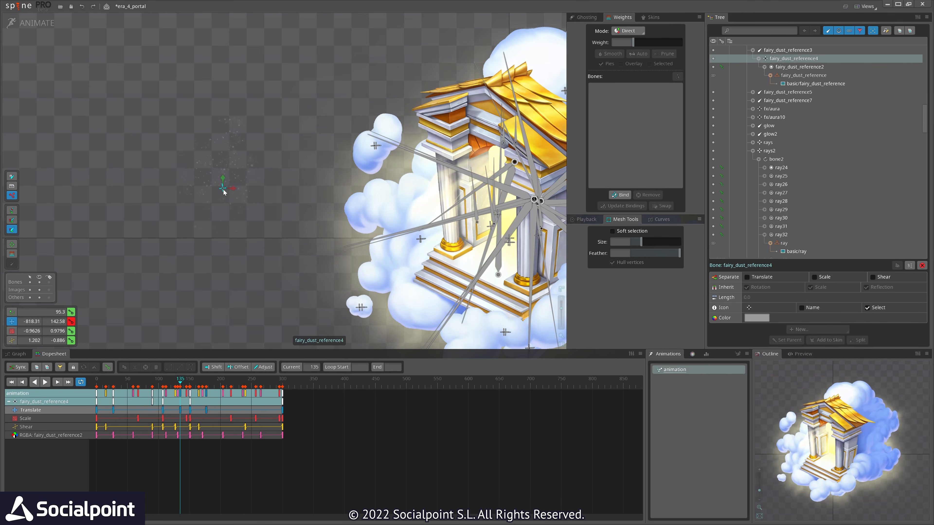
pyautogui.moveTo(199, 195); pyautogui.dragTo(197, 196)
pyautogui.hotkey('ctrl', 'z')
pyautogui.hotkey('ctrl', 'z')
pyautogui.hotkey('ctrl', 'z')
pyautogui.scroll(-4, 275, 107)
pyautogui.moveTo(509, 265); pyautogui.dragTo(372, 273)
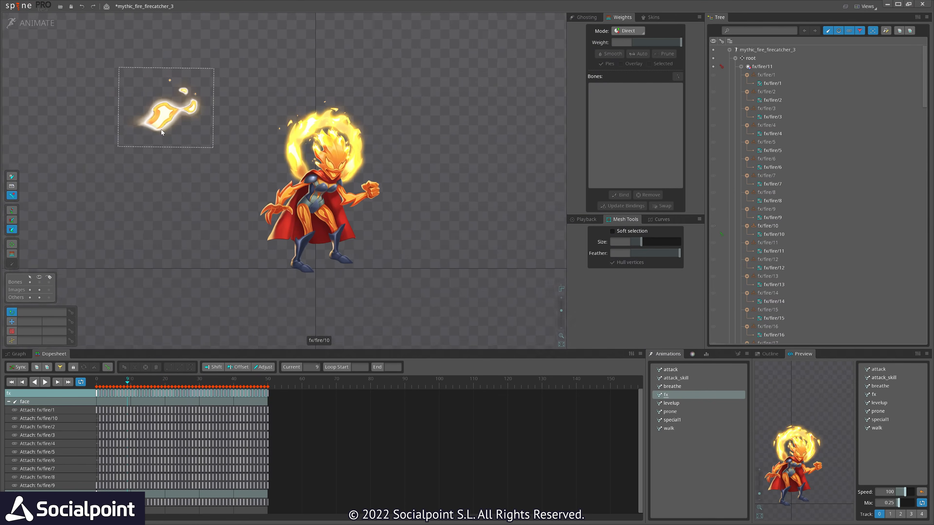
# In the mythic_fire_firecatcher_3 project, play the fx animation and examine the fire sequence beside the character and the flame ring
pyautogui.scroll(3, 162, 129)
pyautogui.press('space')
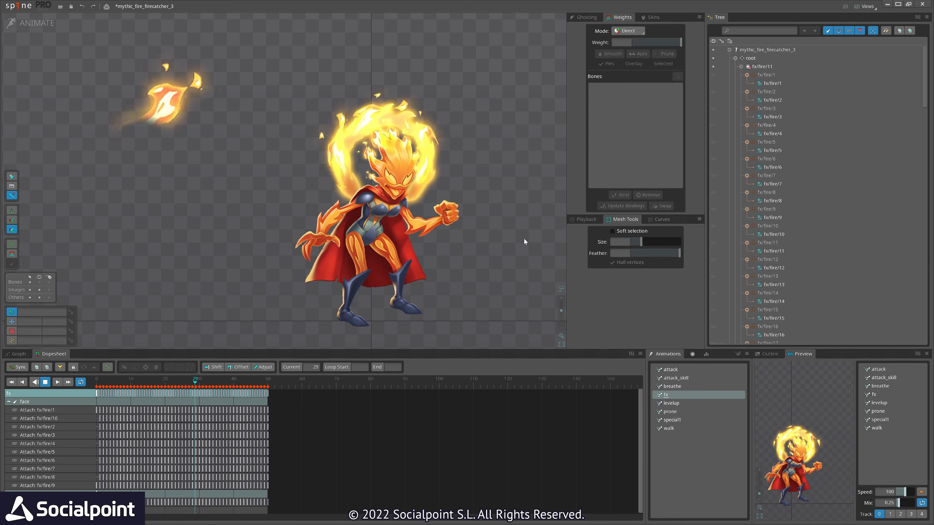
pyautogui.moveTo(500, 246); pyautogui.dragTo(466, 263)
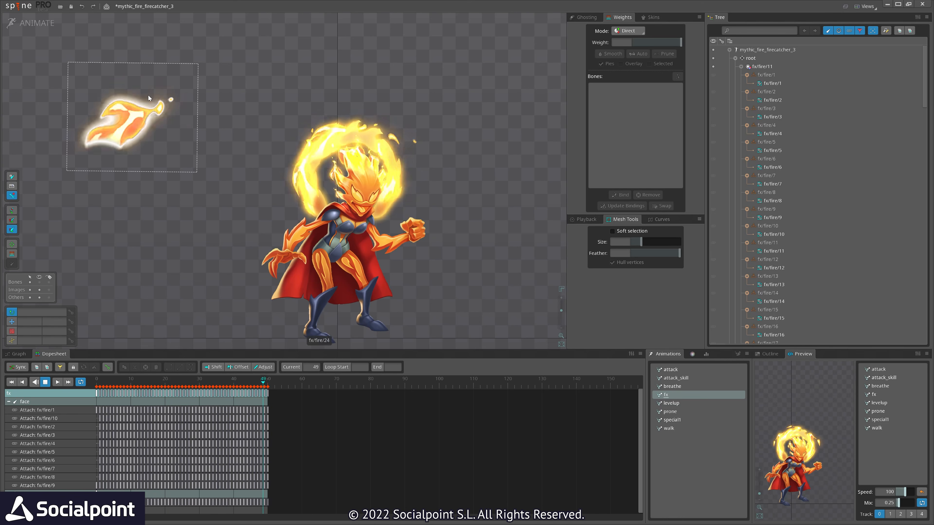
pyautogui.moveTo(437, 265); pyautogui.dragTo(408, 250)
pyautogui.press('space')
pyautogui.click(308, 169)
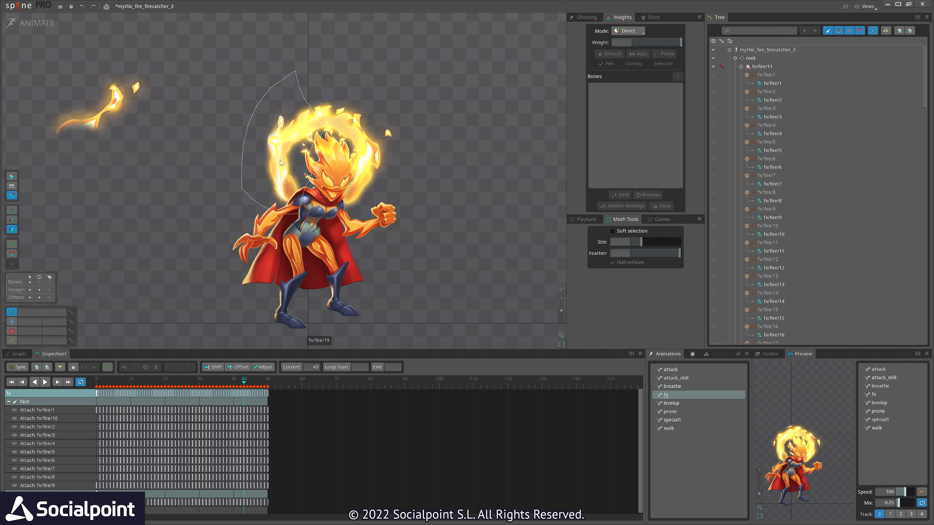
pyautogui.press('space')
# Inspect the bone weights of the ring's fx/fire/24 mesh, then select the fx_ring bone and stop playback at frame 30
pyautogui.click(371, 166)
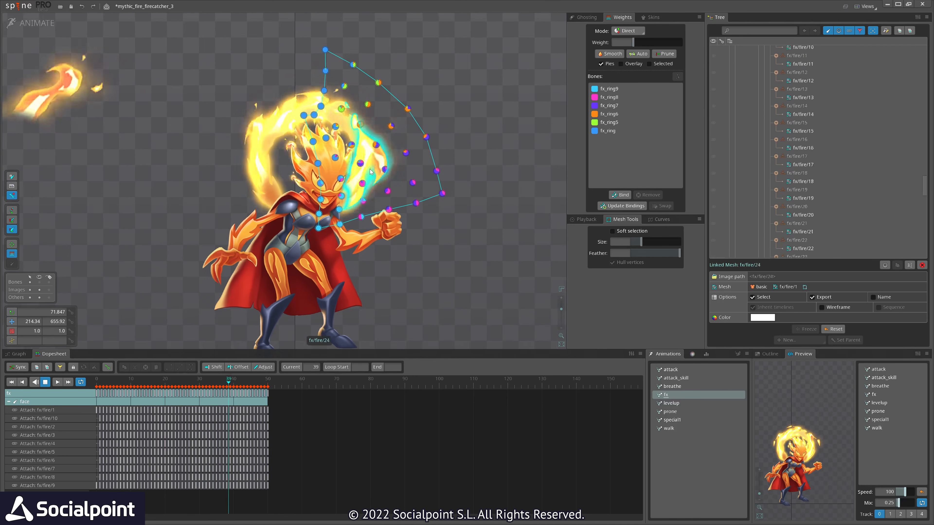
pyautogui.click(396, 189)
pyautogui.press('d')
pyautogui.press('v')
pyautogui.press('space')
pyautogui.moveTo(252, 139)
pyautogui.mouseDown()
pyautogui.moveTo(280, 138)
pyautogui.moveTo(249, 131)
pyautogui.mouseUp()
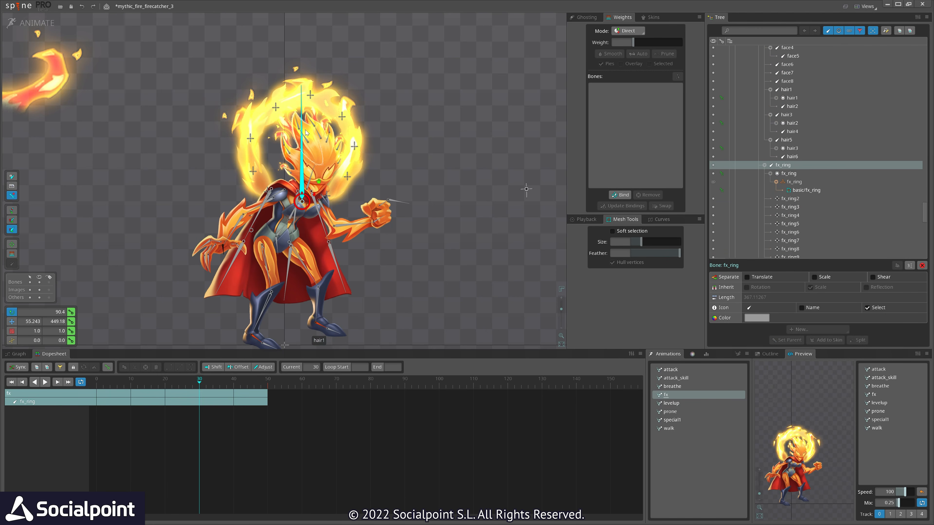
# Try rotating the face4 and face5 bones of the head's flame hair, then undo the rotation
pyautogui.scroll(5, 314, 137)
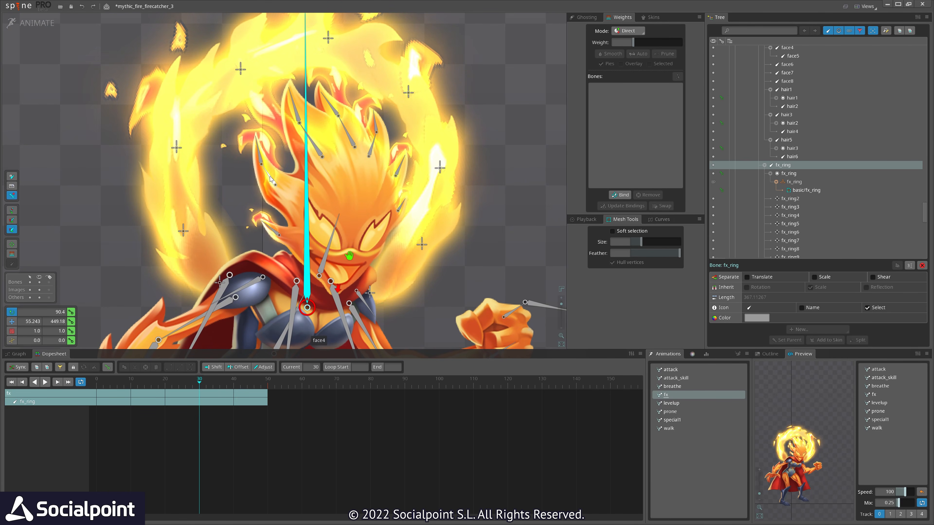
pyautogui.moveTo(260, 156); pyautogui.dragTo(252, 162)
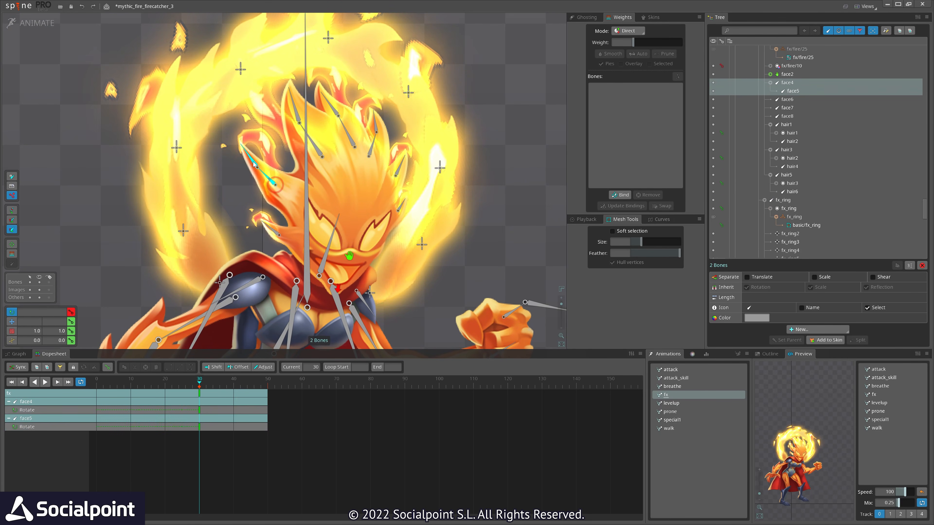
pyautogui.hotkey('ctrl', 'z')
pyautogui.scroll(-3, 294, 141)
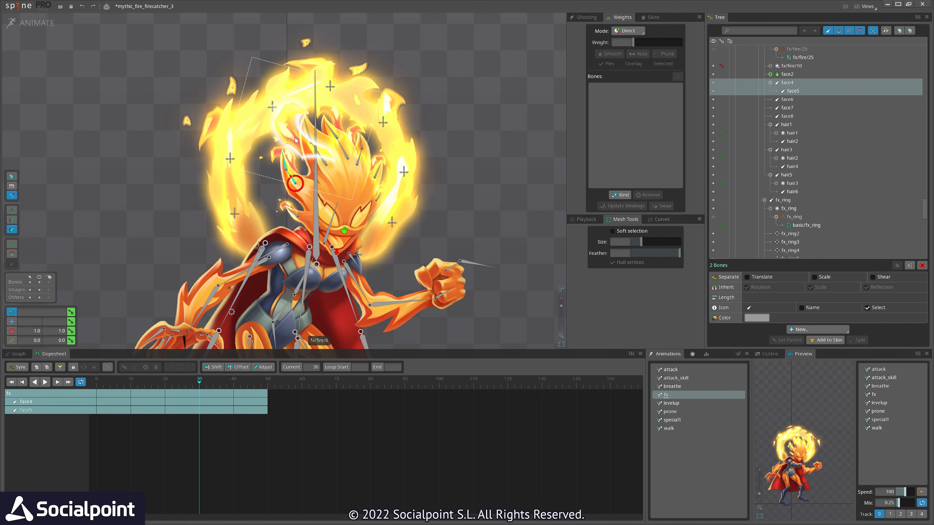
# Play the fx animation with the head's fire mesh selected and set the preview to play the current animation without controls
pyautogui.click(295, 140)
pyautogui.scroll(-4, 429, 161)
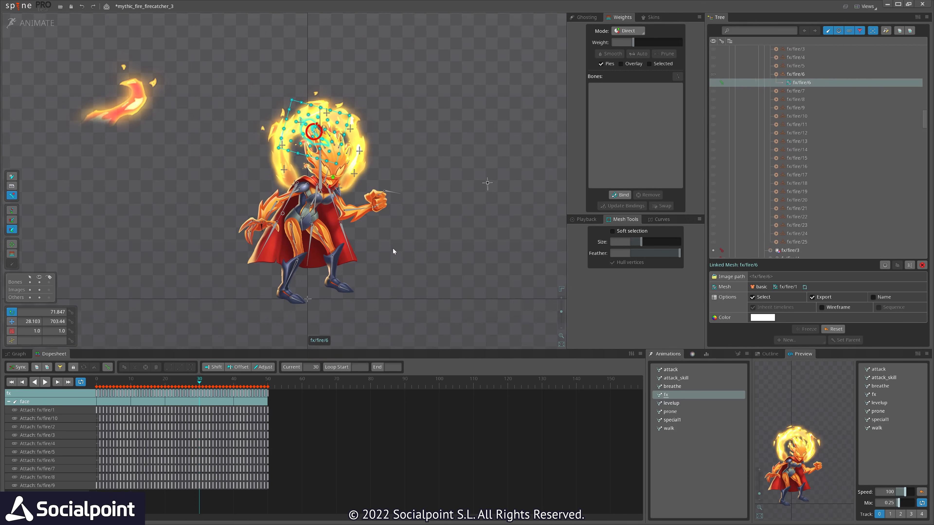
pyautogui.press('d')
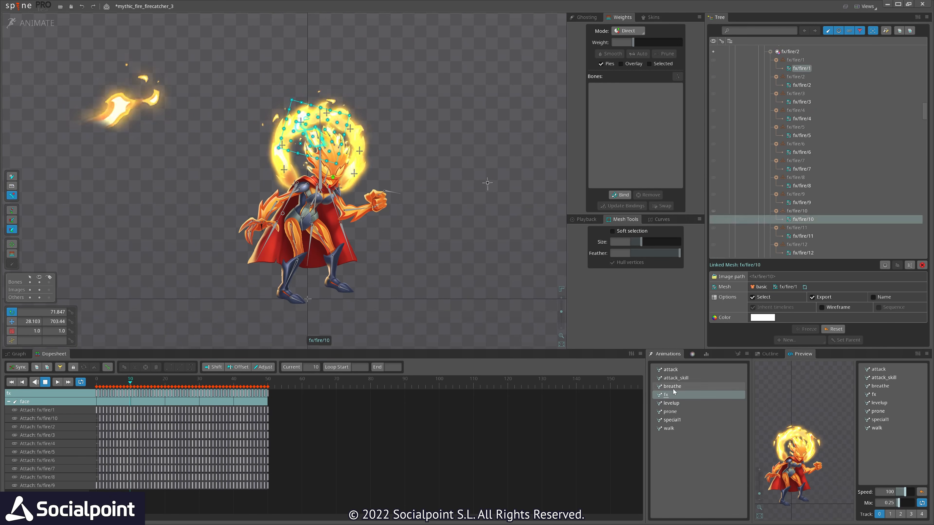
pyautogui.click(918, 355)
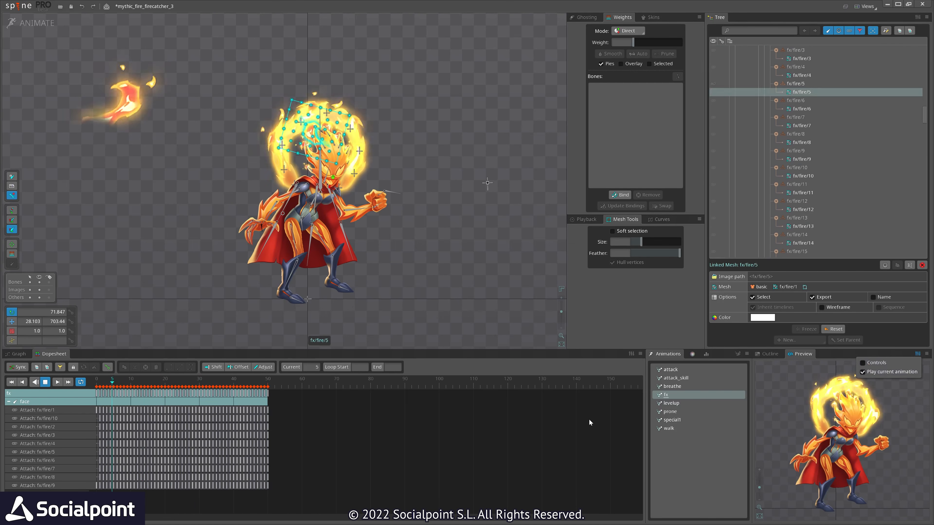
# Play the special1 animation, then scrub through it and attack_skill to examine how the fire follows the character's poses
pyautogui.click(687, 420)
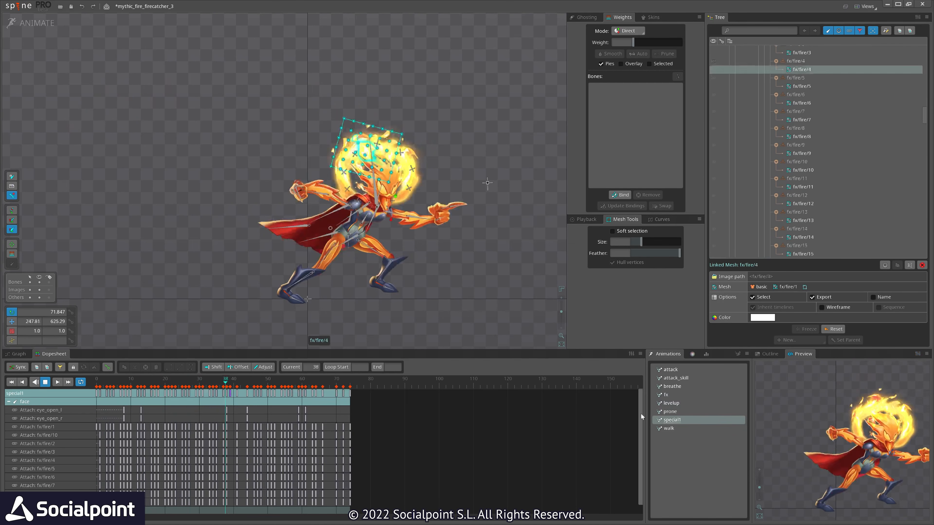
pyautogui.moveTo(472, 281); pyautogui.dragTo(419, 300)
pyautogui.scroll(-1, 418, 300)
pyautogui.press('Escape')
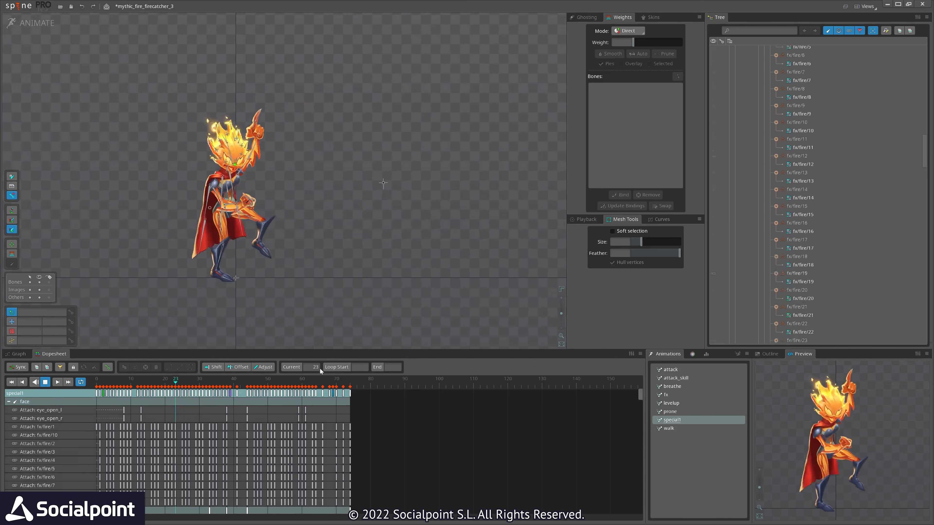
pyautogui.click(163, 383)
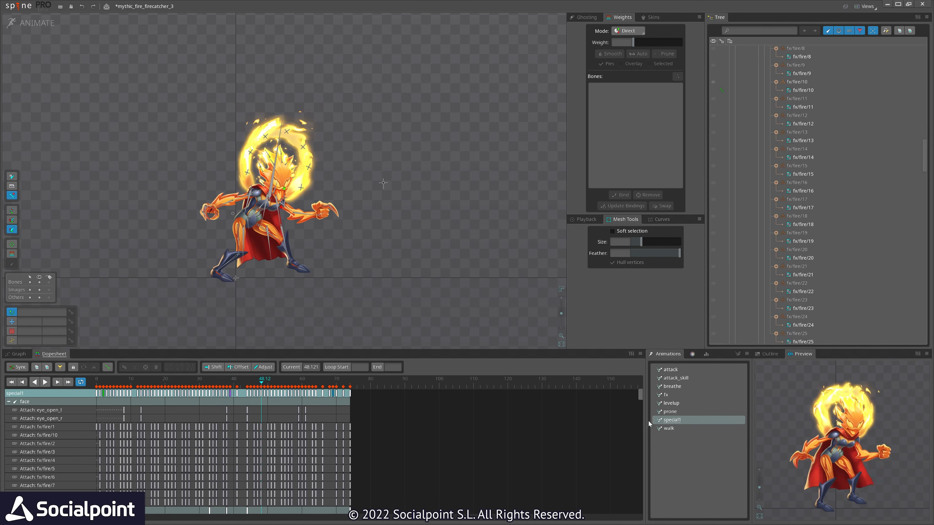
pyautogui.click(673, 379)
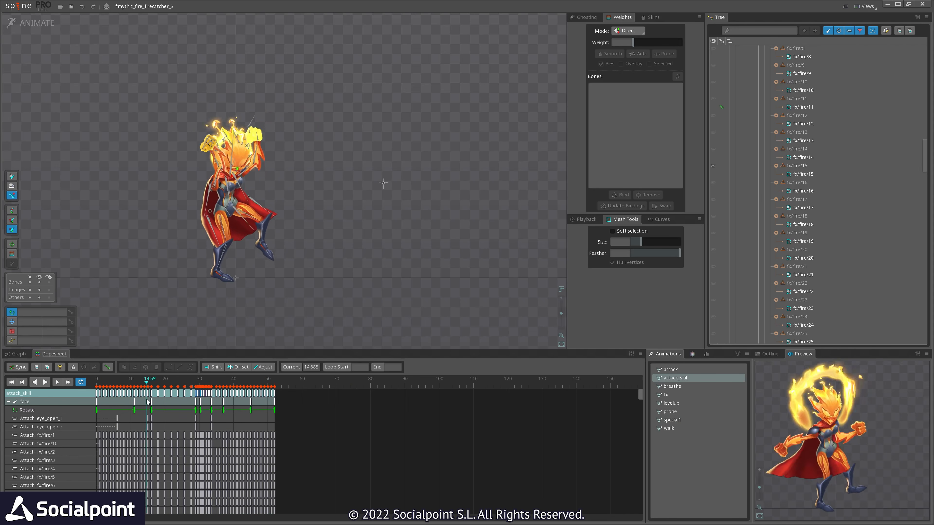
pyautogui.moveTo(195, 407)
pyautogui.mouseDown()
pyautogui.moveTo(218, 407)
pyautogui.moveTo(201, 411)
pyautogui.mouseUp()
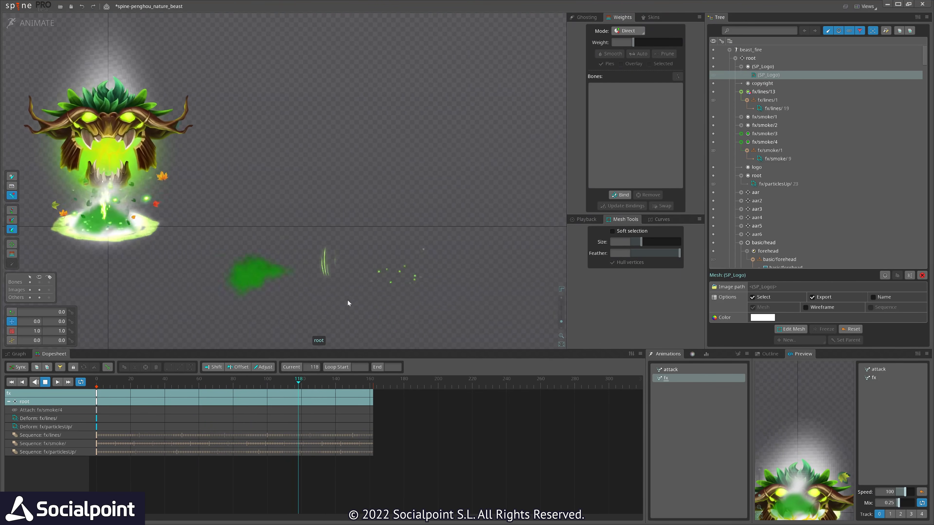
# Stop playback, select the separate green fx/smoke/ sequence mesh, and play the fx animation to examine its frames
pyautogui.moveTo(402, 312); pyautogui.dragTo(441, 328)
pyautogui.press('d')
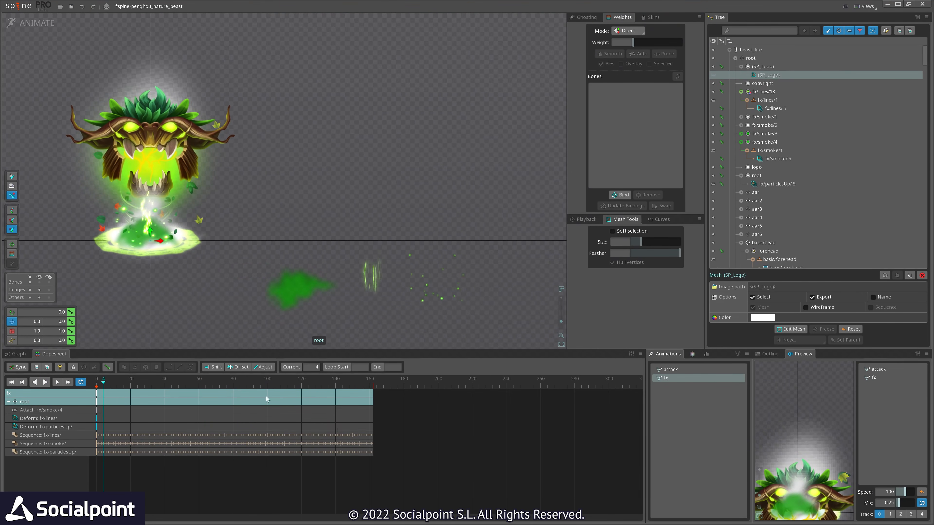
pyautogui.click(291, 305)
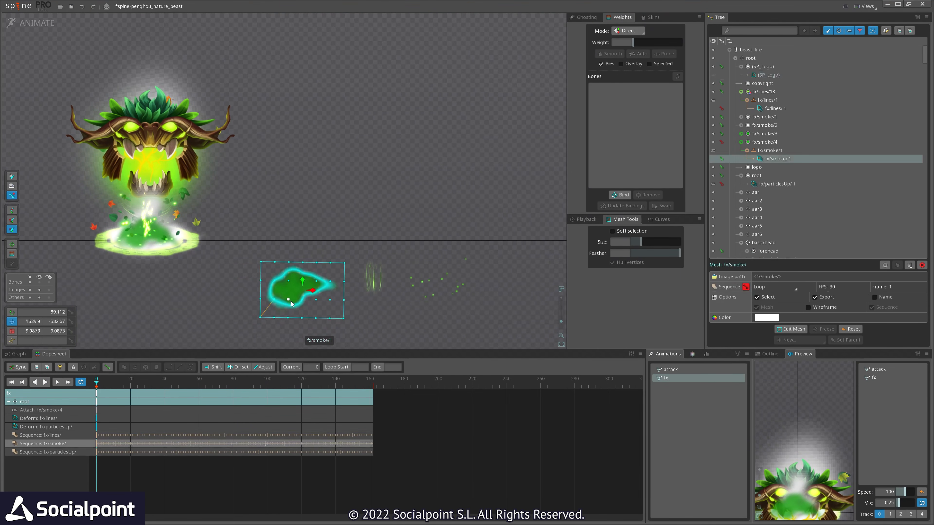
pyautogui.press('l')
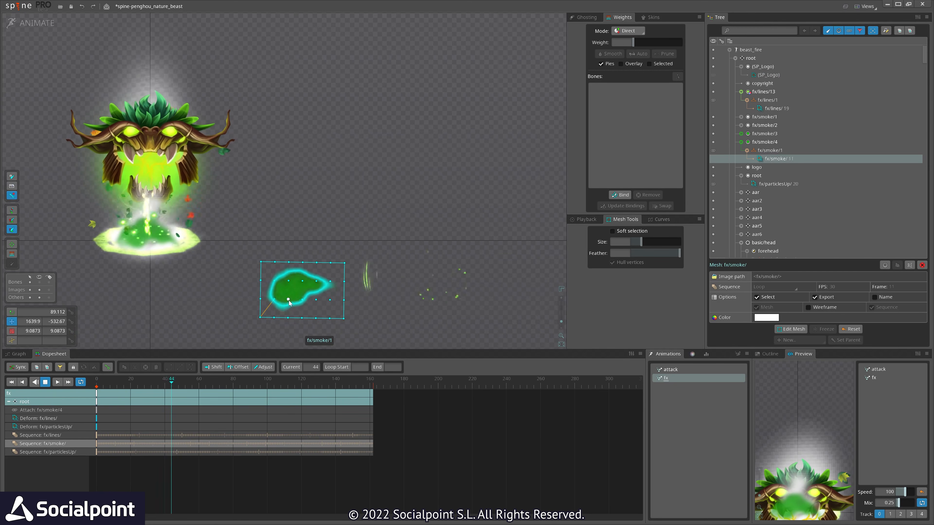
# Select the fx/lines/ sequence mesh and examine it and the neighbouring fx/particlesUp/ mesh during playback
pyautogui.click(372, 288)
pyautogui.scroll(5, 379, 290)
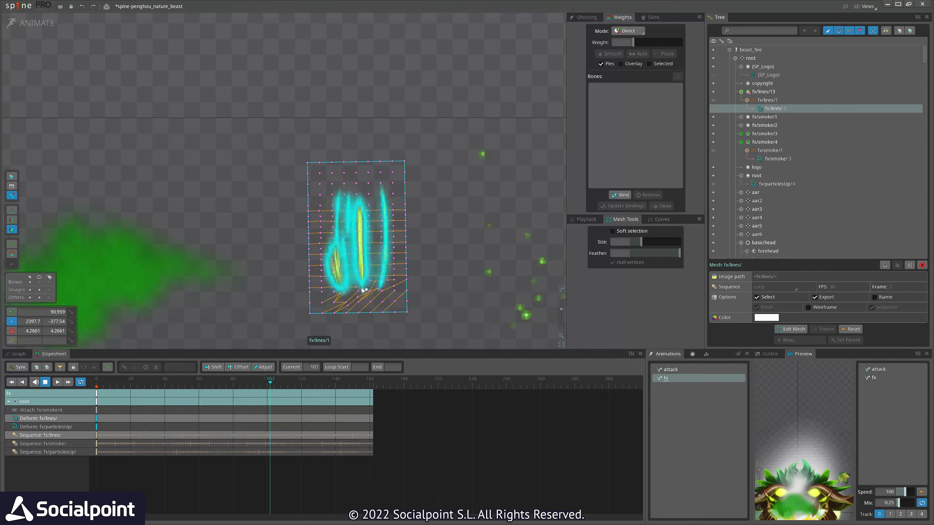
pyautogui.scroll(-5, 439, 300)
pyautogui.click(336, 195)
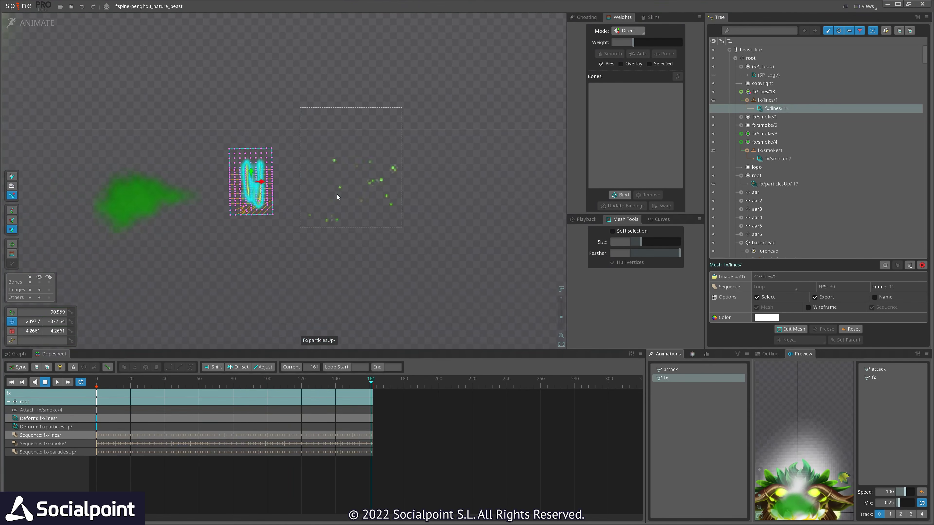
# Stop the fx animation at frame 83 and select the fx/smoke/ mesh to compare it with the smoke below the head
pyautogui.moveTo(312, 264); pyautogui.dragTo(376, 284)
pyautogui.moveTo(249, 276); pyautogui.dragTo(347, 302)
pyautogui.press('d')
pyautogui.click(342, 234)
pyautogui.moveTo(201, 217); pyautogui.dragTo(267, 224)
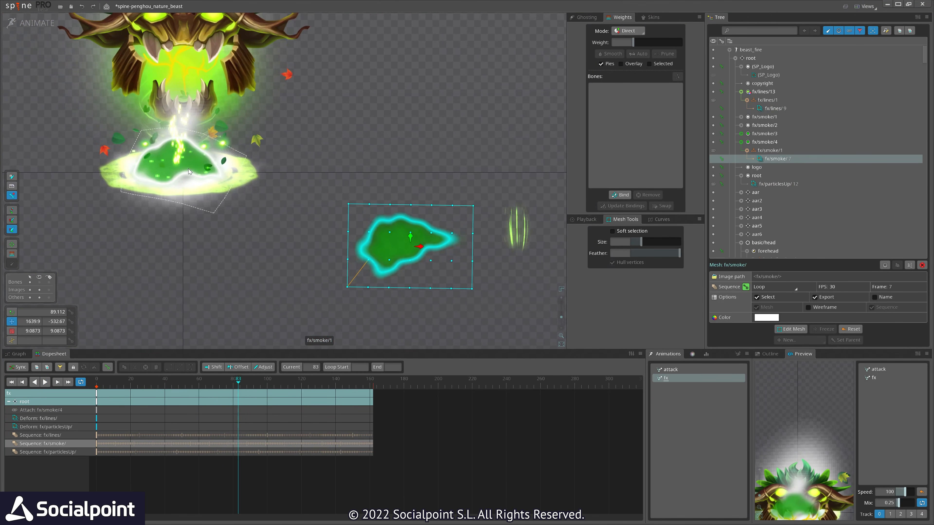
# Play the fx animation and examine the fx/smoke and fx/lines sequence meshes beside the beast
pyautogui.moveTo(321, 248); pyautogui.dragTo(296, 265)
pyautogui.press('l')
pyautogui.moveTo(205, 266); pyautogui.dragTo(194, 280)
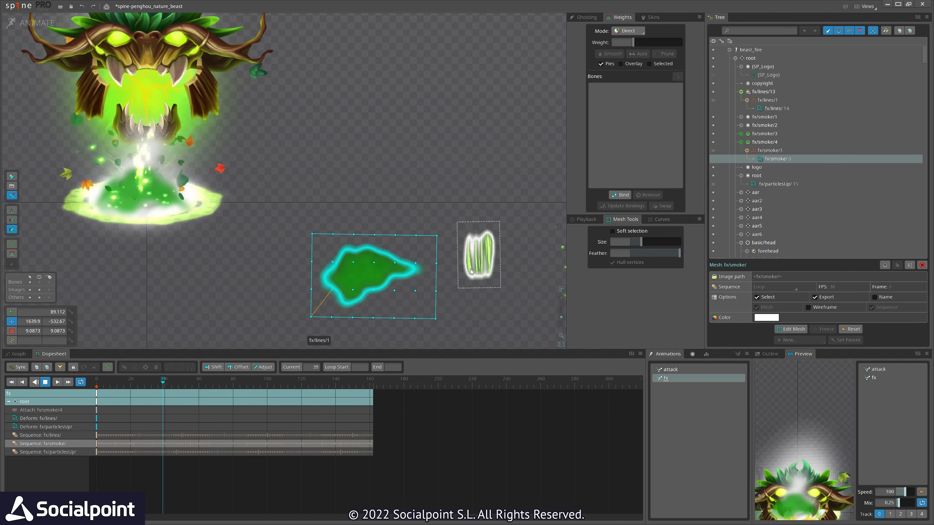
pyautogui.click(474, 266)
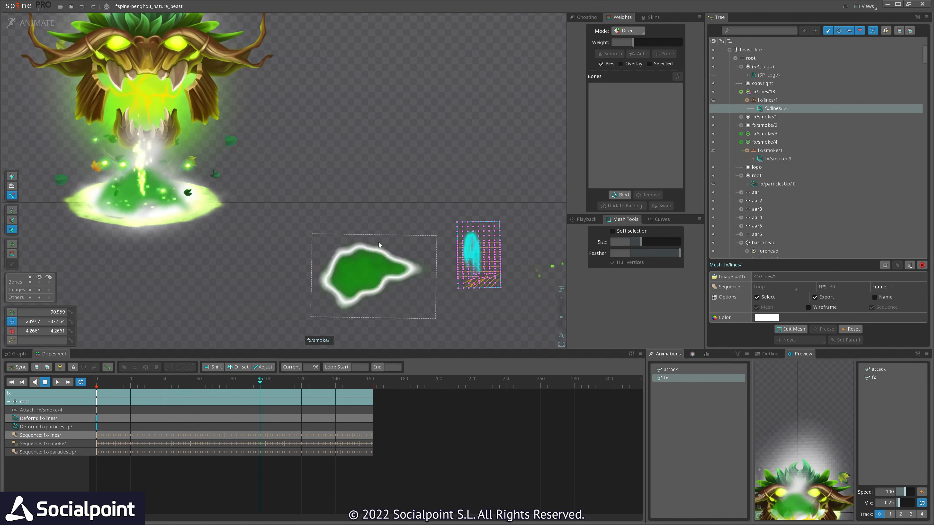
pyautogui.moveTo(284, 228); pyautogui.dragTo(346, 265)
pyautogui.scroll(4, 155, 193)
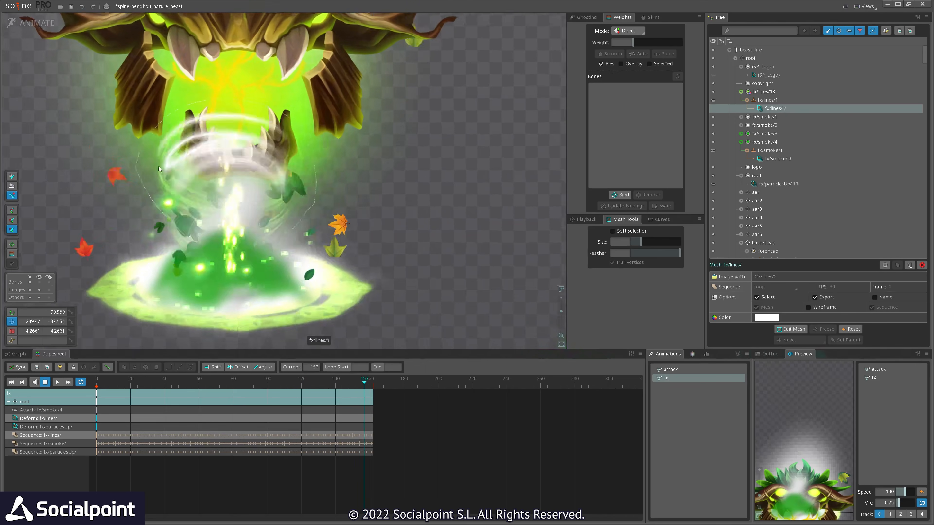
pyautogui.scroll(-3, 482, 244)
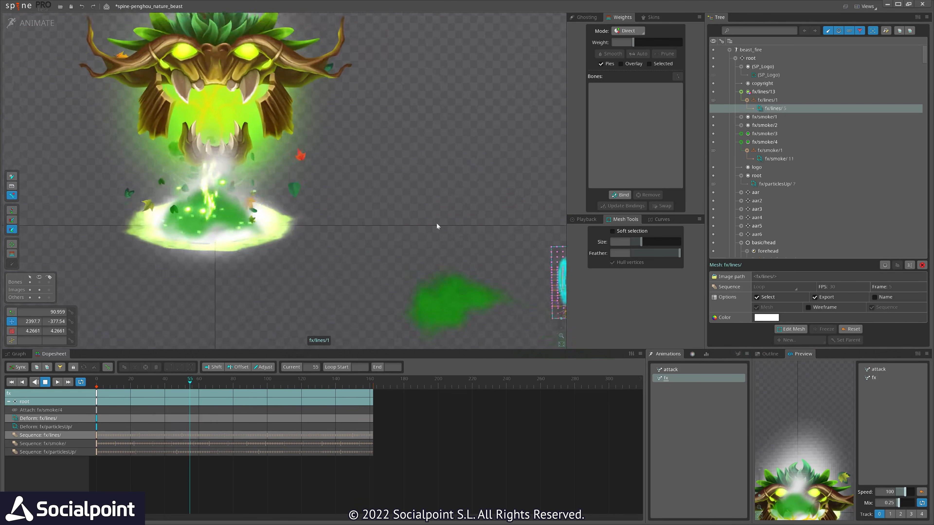
pyautogui.moveTo(451, 237); pyautogui.dragTo(372, 209)
pyautogui.press('space')
pyautogui.moveTo(500, 251); pyautogui.dragTo(435, 226)
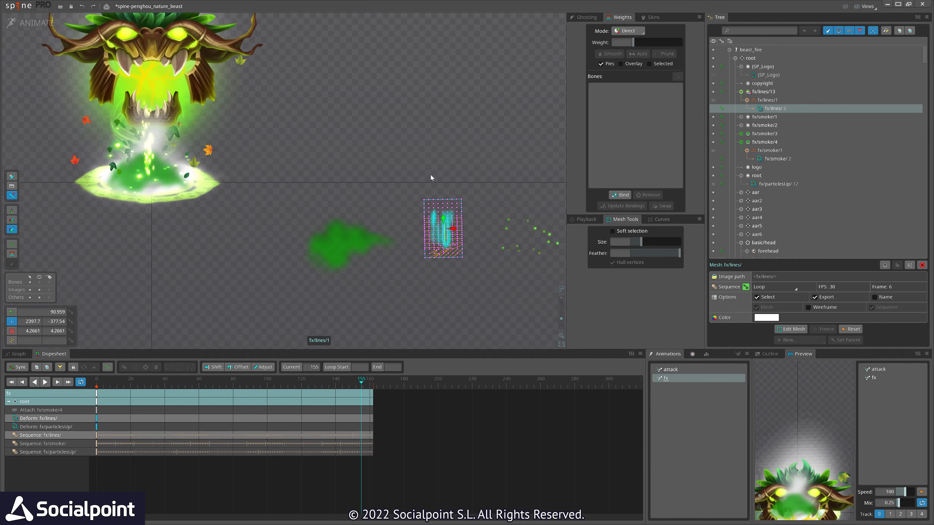
# Rotate the whole fx/lines mesh to about 5.19° at frame 155
pyautogui.press('c')
pyautogui.moveTo(449, 175); pyautogui.dragTo(517, 251)
pyautogui.scroll(3, 472, 234)
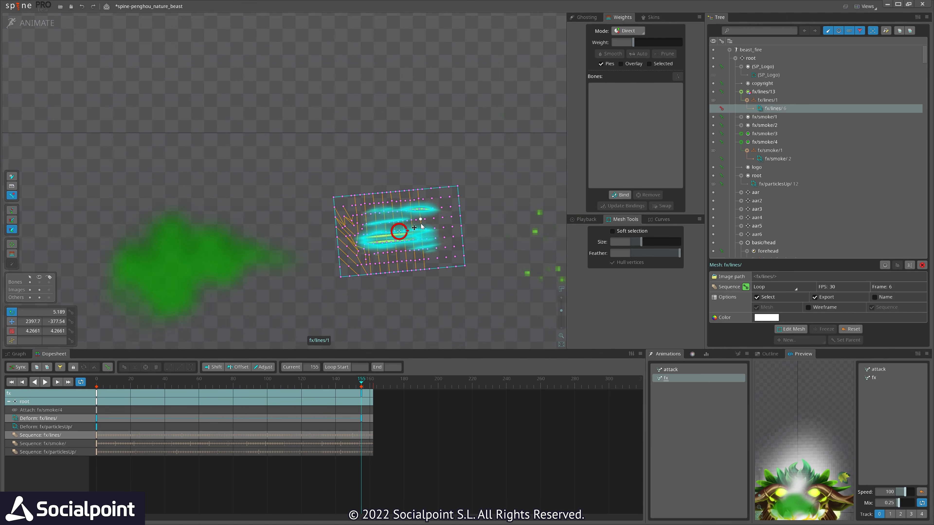
# Enable soft selection with size 656.49 and rotate the end vertices of the fx/lines mesh to bend it into an arc
pyautogui.moveTo(436, 312); pyautogui.dragTo(429, 313)
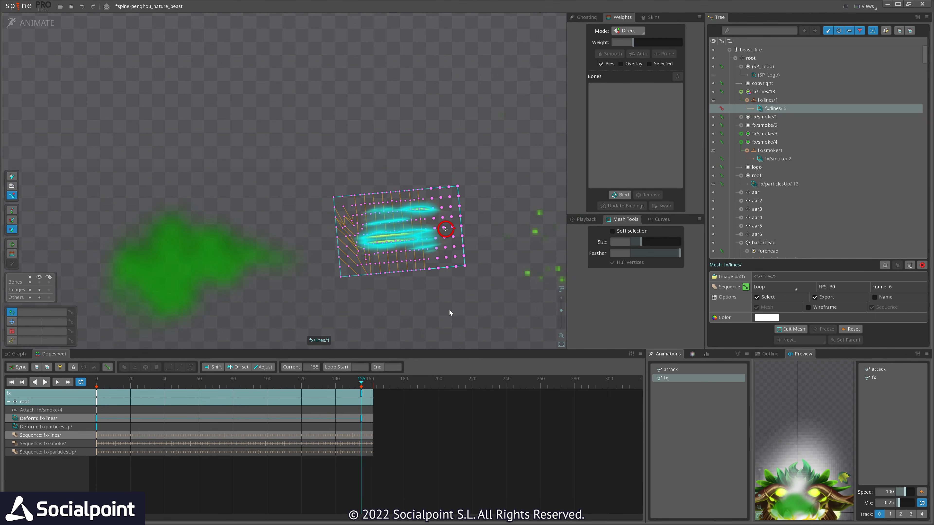
pyautogui.click(613, 231)
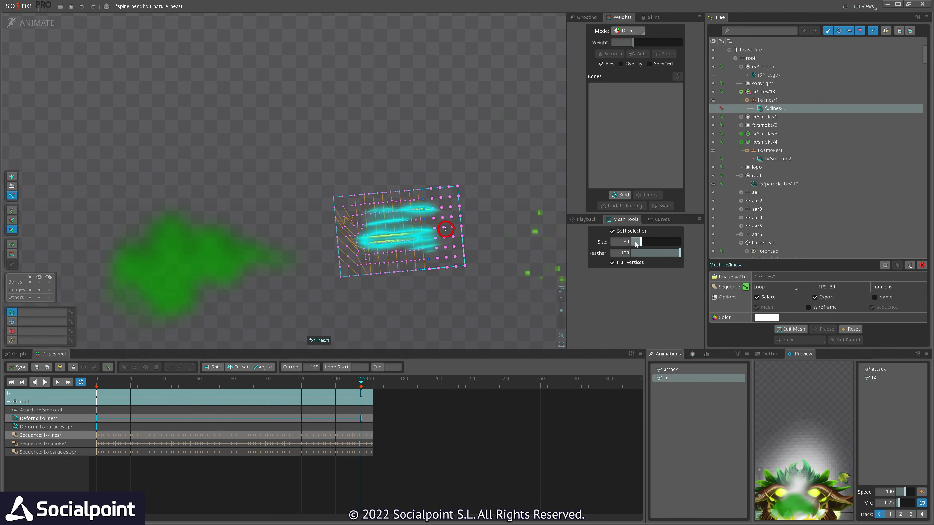
pyautogui.moveTo(480, 121); pyautogui.dragTo(462, 121)
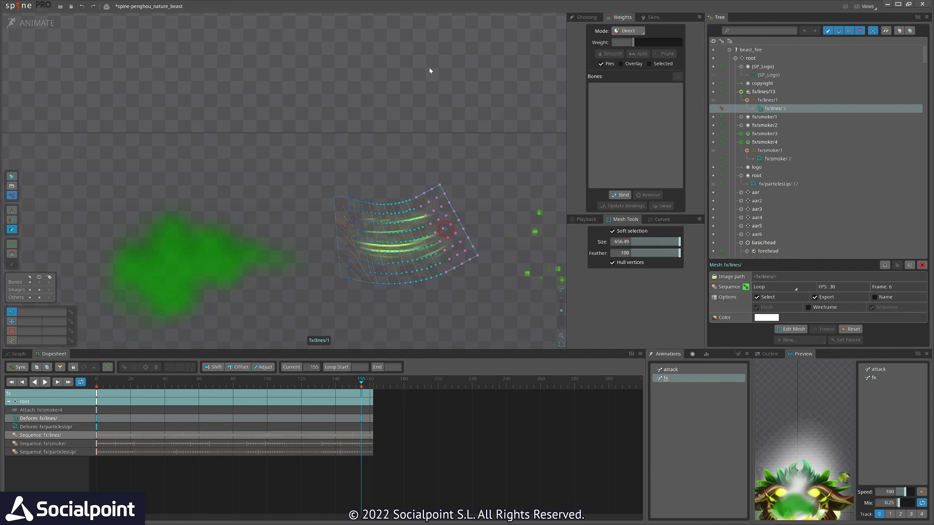
pyautogui.moveTo(544, 142); pyautogui.dragTo(517, 117)
pyautogui.click(337, 239)
pyautogui.moveTo(342, 153); pyautogui.dragTo(386, 157)
# Translate vertices of the fx/lines mesh with soft selection to refine its curved shape, and deselect the mesh
pyautogui.press('v')
pyautogui.moveTo(356, 127); pyautogui.dragTo(355, 111)
pyautogui.moveTo(417, 270); pyautogui.dragTo(417, 275)
pyautogui.moveTo(379, 201); pyautogui.dragTo(379, 193)
pyautogui.press('space')
# Play the fx animation and examine the deformed lines sequence alongside the smoke, particles and beast
pyautogui.scroll(-3, 332, 259)
pyautogui.press('space')
pyautogui.press('d')
pyautogui.press('d')
pyautogui.click(408, 201)
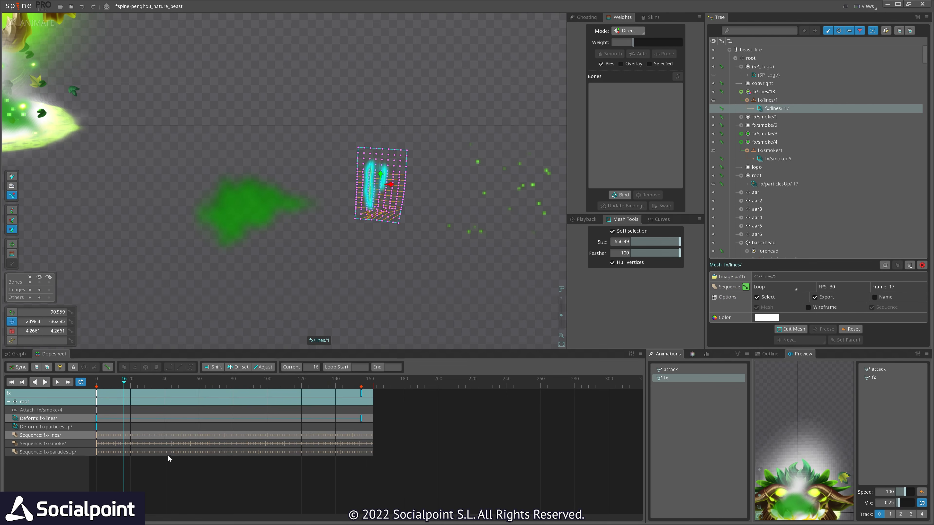
pyautogui.press('space')
pyautogui.press('l')
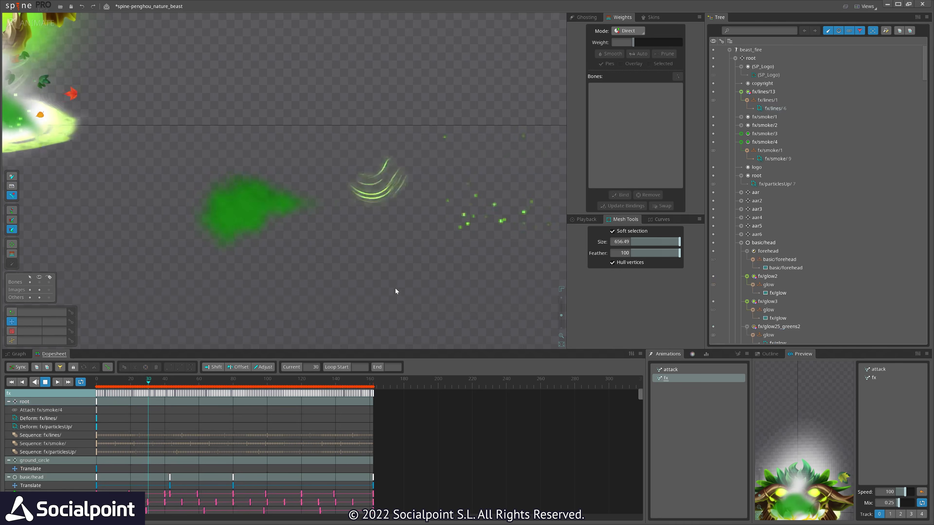
pyautogui.scroll(-2, 401, 228)
pyautogui.scroll(3, 383, 191)
pyautogui.moveTo(328, 162); pyautogui.dragTo(362, 221)
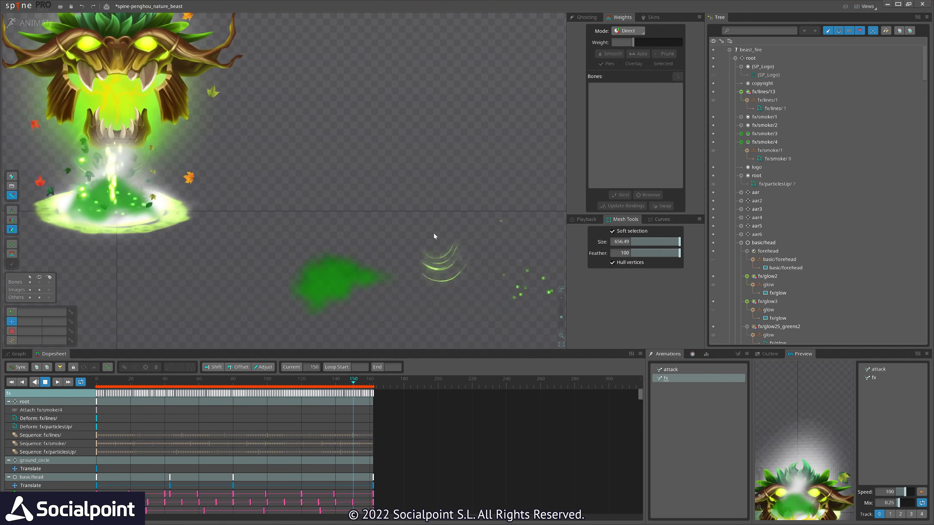
pyautogui.moveTo(455, 267); pyautogui.dragTo(443, 258)
pyautogui.moveTo(332, 176); pyautogui.dragTo(374, 210)
pyautogui.moveTo(318, 191); pyautogui.dragTo(364, 230)
pyautogui.scroll(2, 344, 226)
pyautogui.press('l')
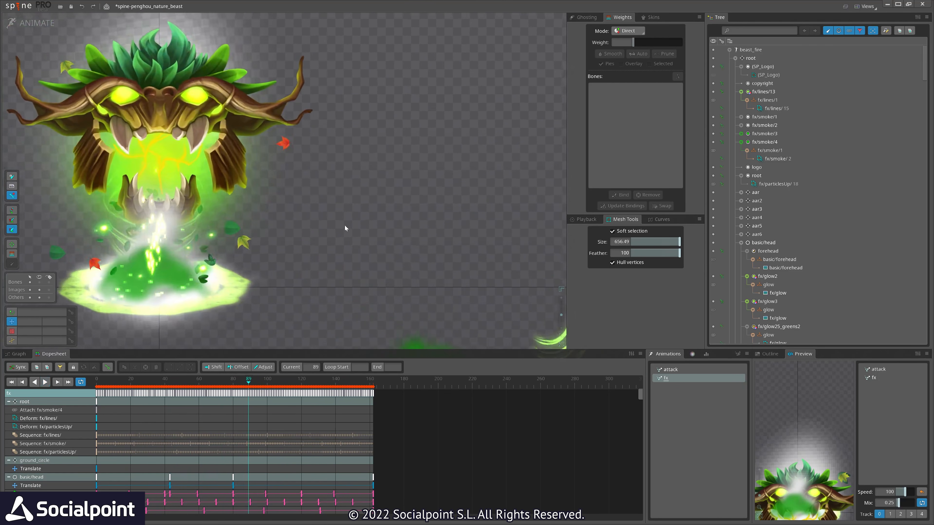
# Move the tornado5 bone to 1925.4, 1469.8 away from the beast and scale its leaves to 1.9495 by 0.9653
pyautogui.click(280, 147)
pyautogui.scroll(-1, 761, 184)
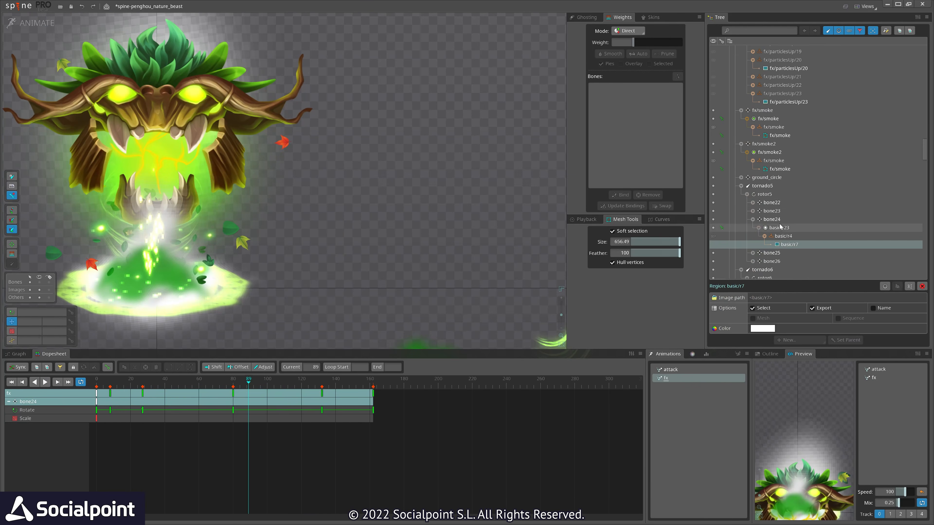
pyautogui.click(761, 186)
pyautogui.scroll(-3, 380, 241)
pyautogui.moveTo(449, 201); pyautogui.dragTo(420, 244)
pyautogui.scroll(2, 399, 243)
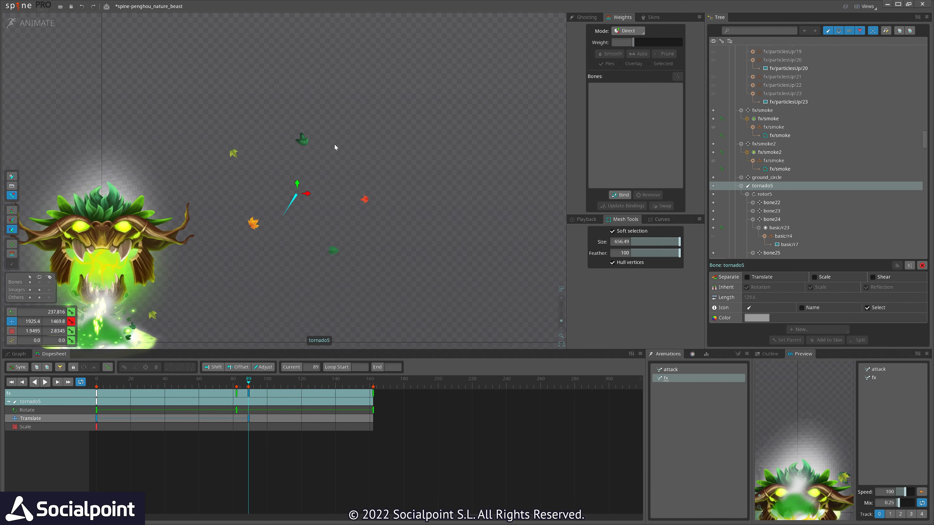
pyautogui.scroll(2, 308, 170)
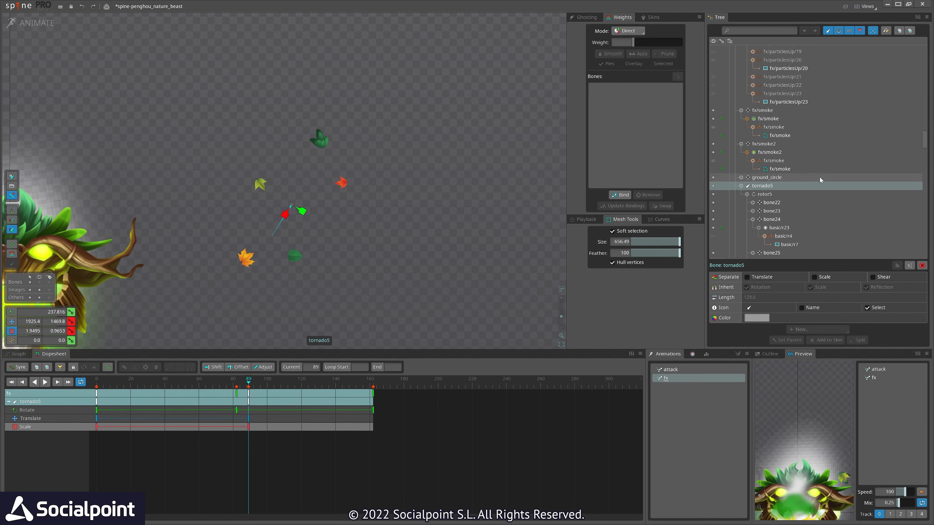
# Rotate the rotor5 bone to 102.377° to circle the leaves, and undo the rotor5 and tornado5 changes
pyautogui.click(762, 195)
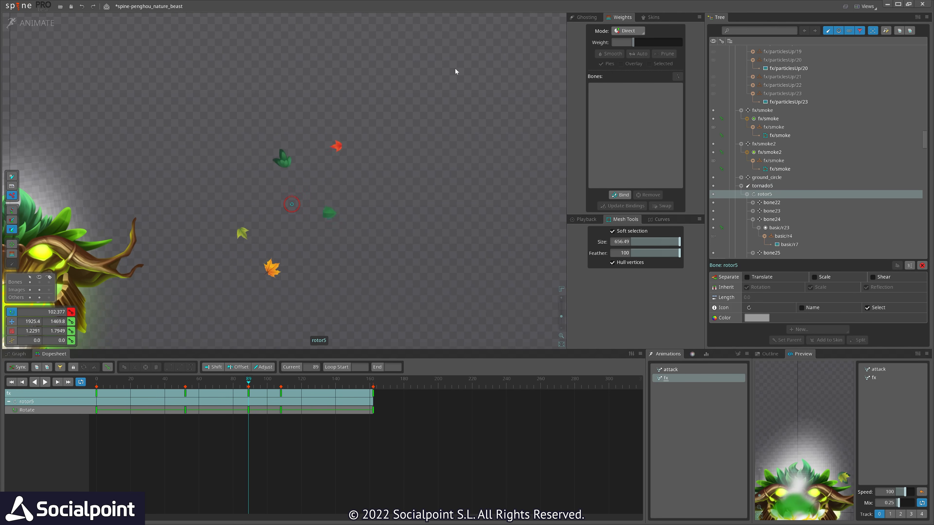
pyautogui.hotkey('ctrl', 'z')
pyautogui.hotkey('ctrl', 'z')
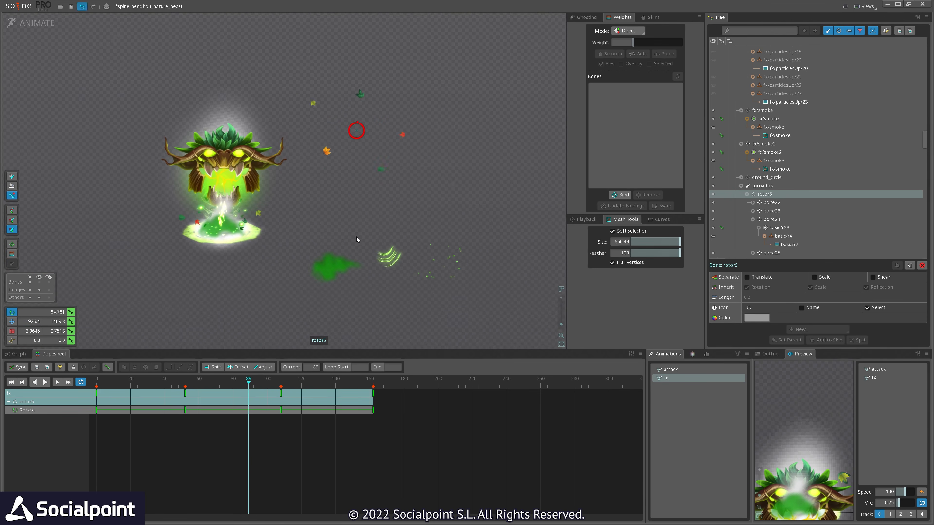
pyautogui.moveTo(283, 225); pyautogui.dragTo(358, 243)
pyautogui.scroll(2, 365, 240)
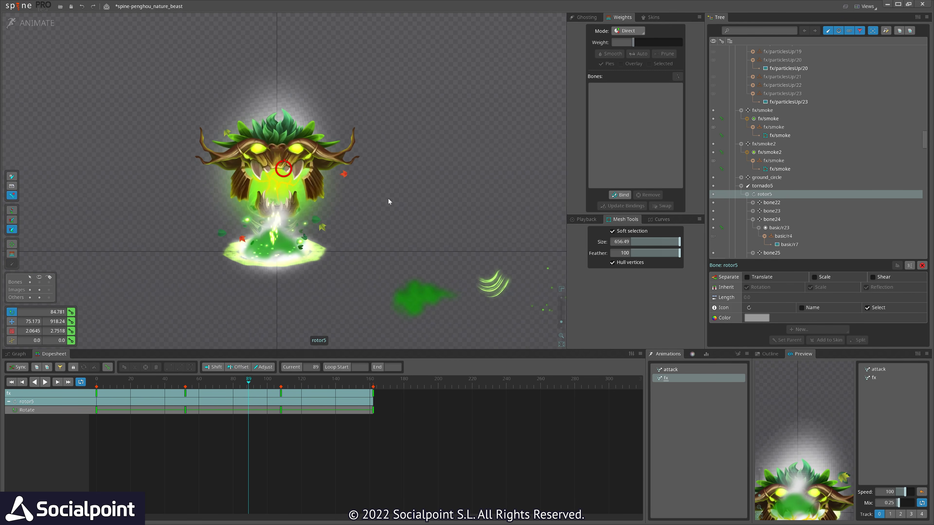
# Play the fx animation and inspect the leaves swirling around the beast's head and base
pyautogui.press('d')
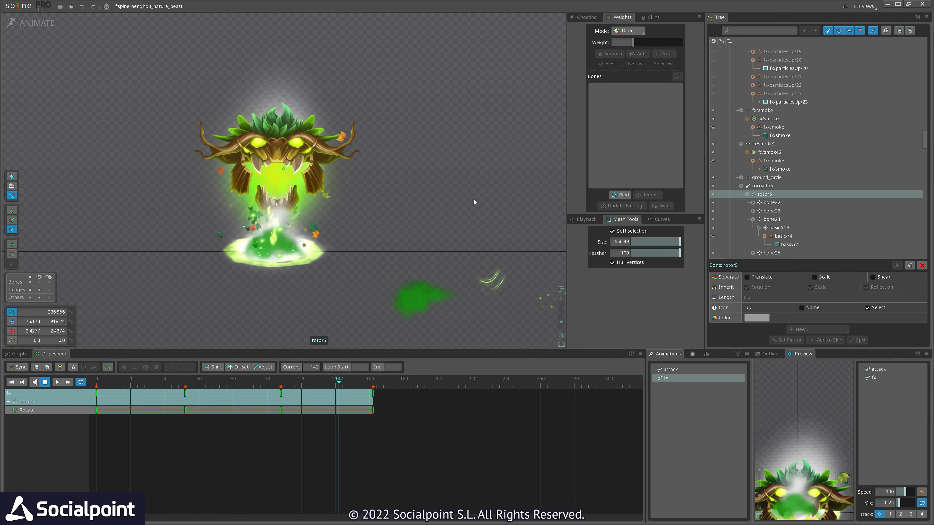
pyautogui.moveTo(474, 201); pyautogui.dragTo(466, 191)
pyautogui.scroll(4, 241, 264)
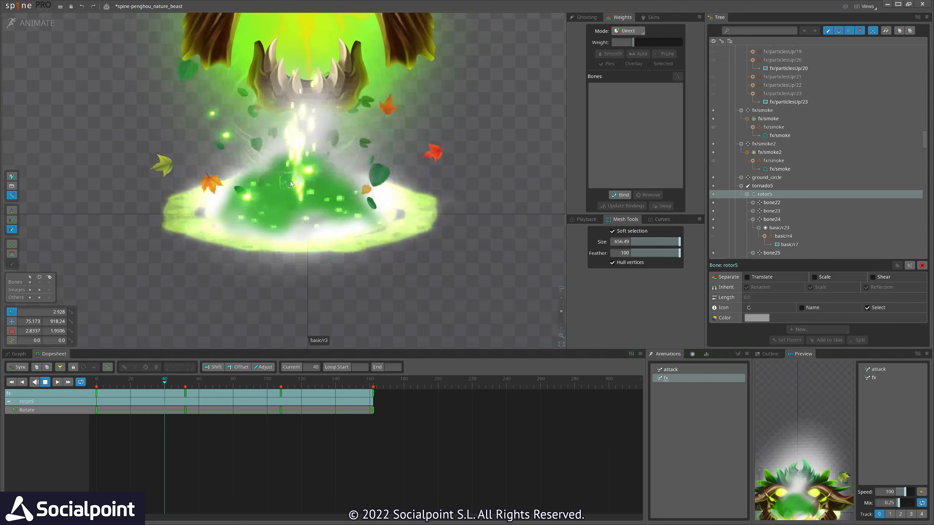
pyautogui.scroll(-4, 378, 206)
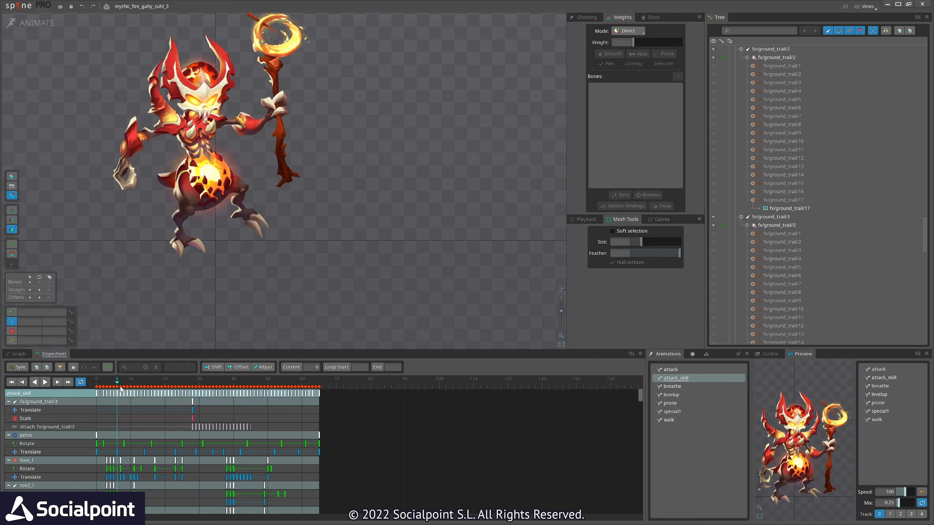
# In the mythic_fire_gahy_zuhl_3 project, move the fx/core/2 bone out of the abdomen to 367.52, 99.513 at frame 3 of attack_skill
pyautogui.moveTo(131, 390); pyautogui.dragTo(106, 384)
pyautogui.click(206, 182)
pyautogui.scroll(3, 200, 187)
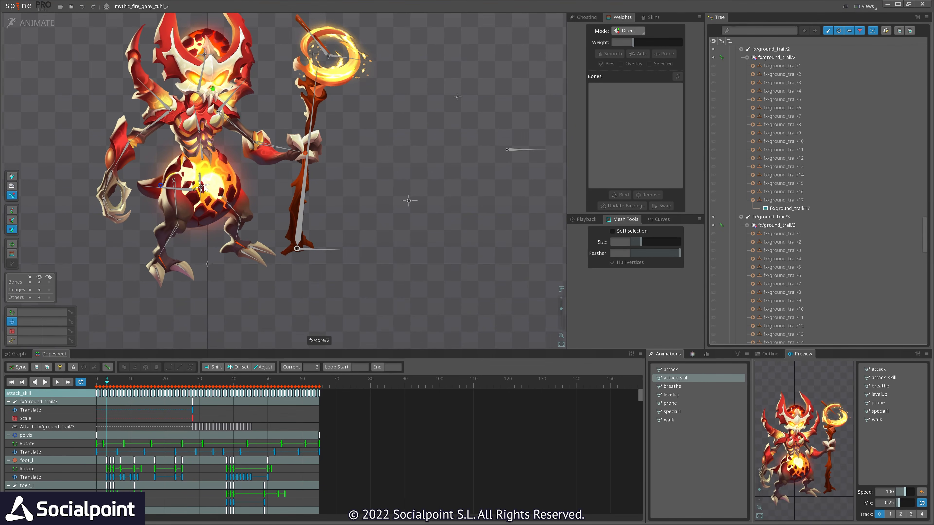
pyautogui.click(203, 187)
pyautogui.moveTo(412, 297); pyautogui.dragTo(535, 335)
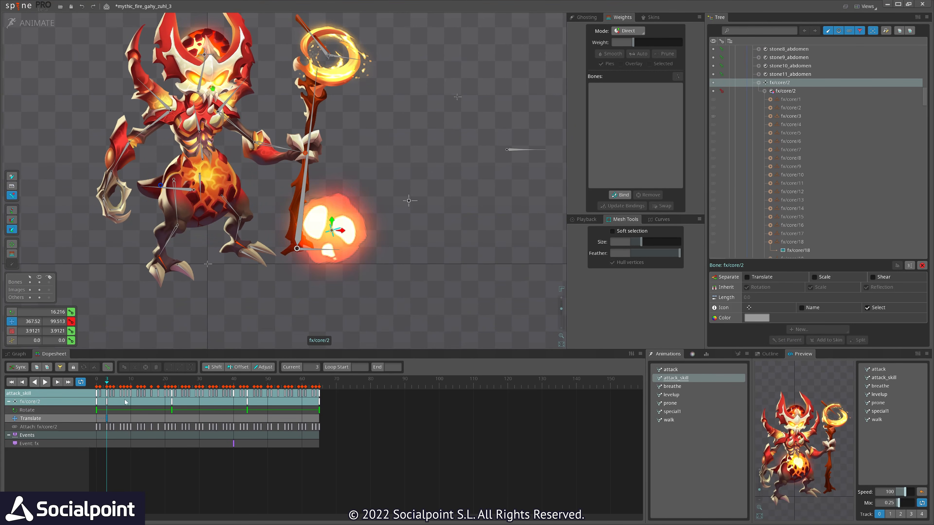
# Scrub attack_skill to about frame 55 to view the displaced core, and undo the fx/core/2 move
pyautogui.moveTo(108, 383); pyautogui.dragTo(285, 404)
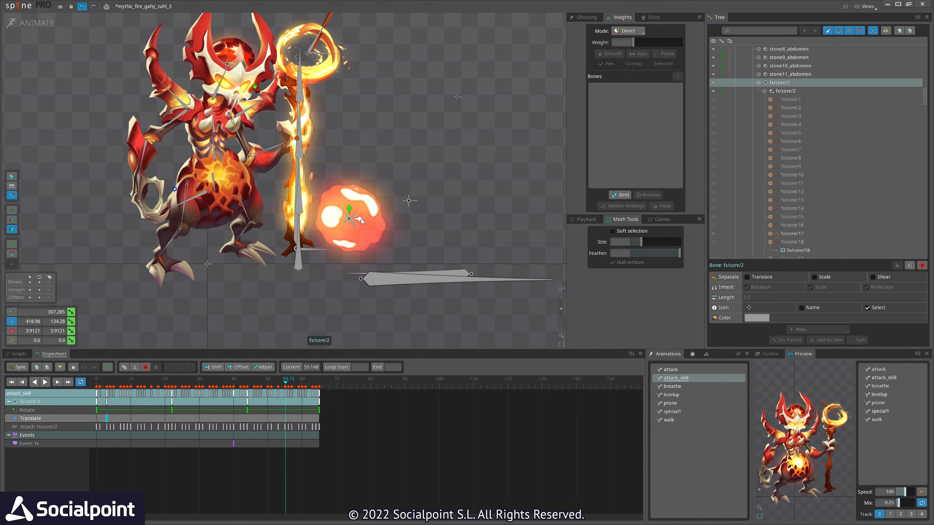
pyautogui.hotkey('ctrl', 'z')
pyautogui.moveTo(225, 85); pyautogui.dragTo(217, 143)
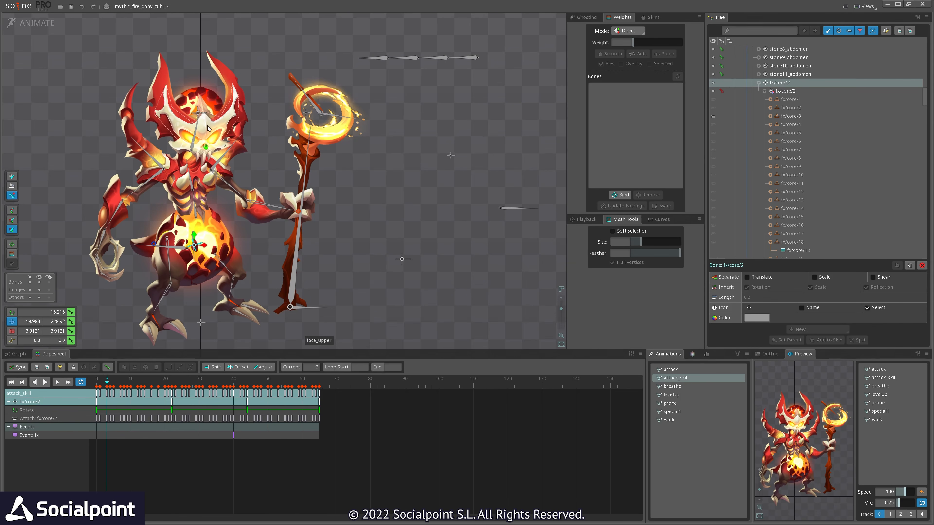
# Select the fx/core/1 bone in the head and scrub attack_skill to about frame 9.5 to examine its attachment keys
pyautogui.click(202, 116)
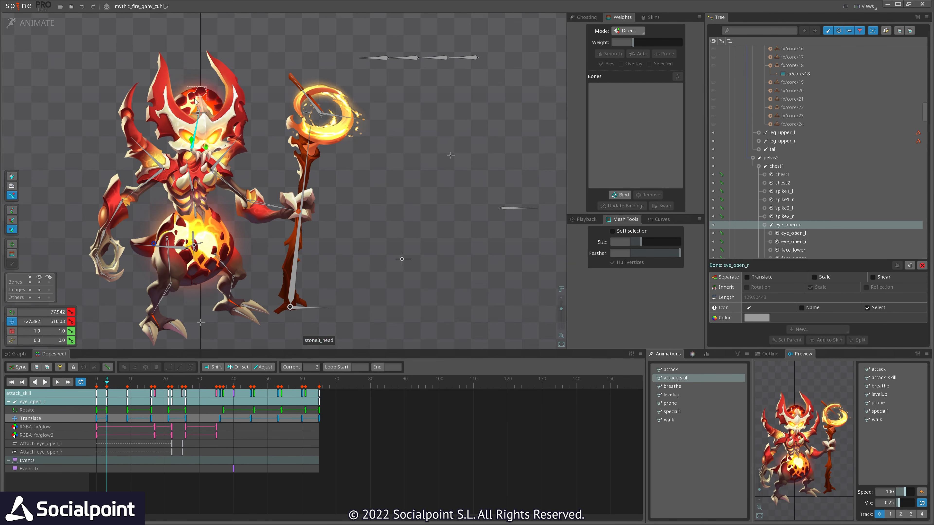
pyautogui.click(196, 117)
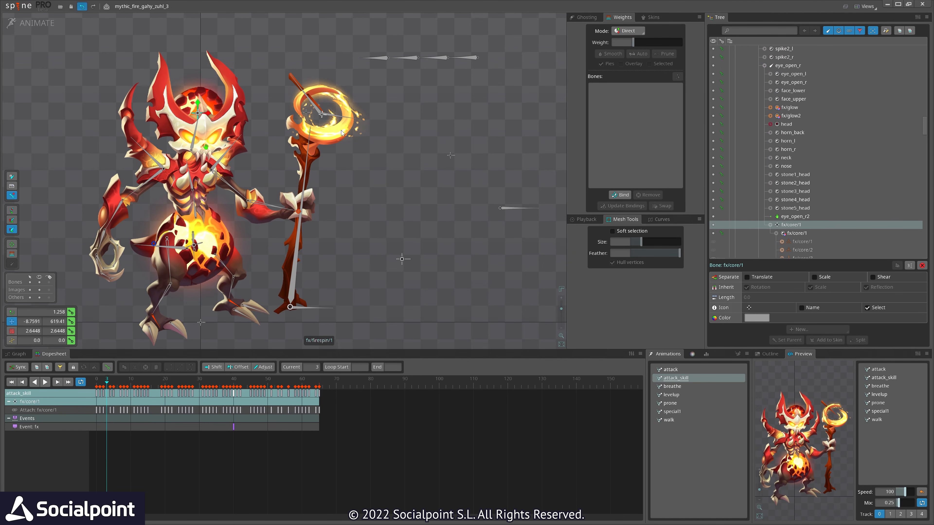
pyautogui.scroll(-2, 280, 166)
pyautogui.moveTo(107, 393); pyautogui.dragTo(129, 396)
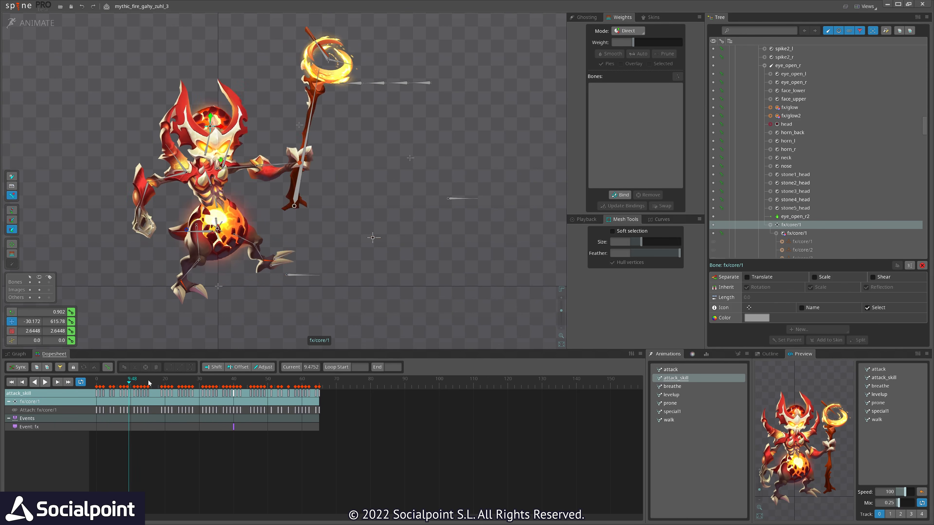
# Select the fx/firespin linked mesh on the staff's head and examine its frames through the attack_skill animation
pyautogui.moveTo(349, 29); pyautogui.dragTo(298, 137)
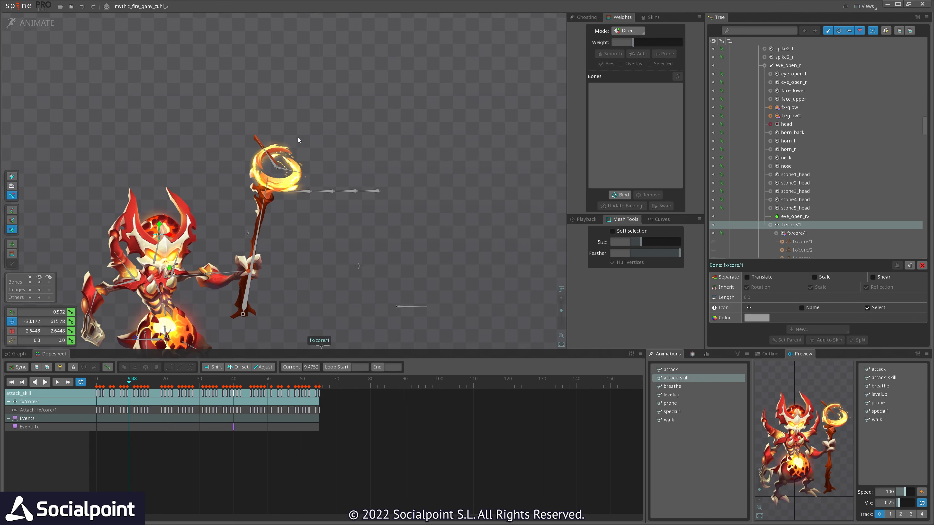
pyautogui.click(301, 163)
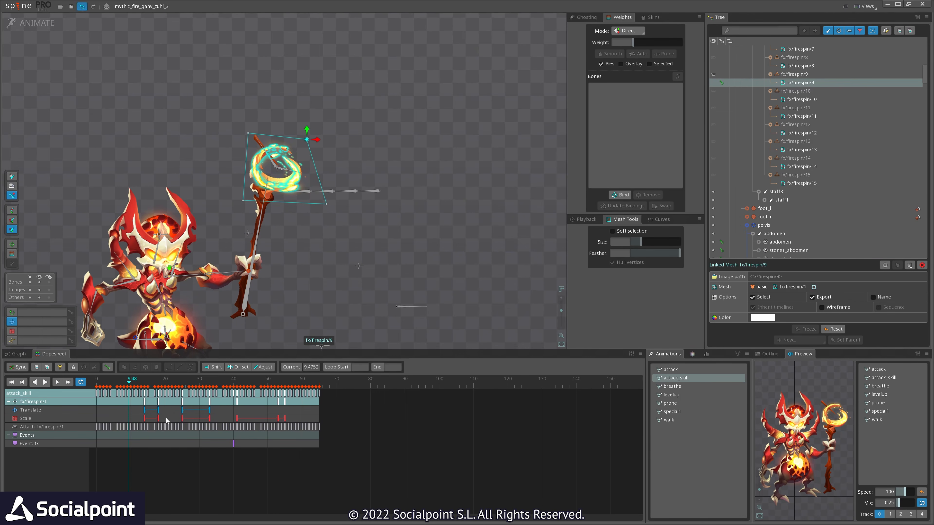
pyautogui.press('space')
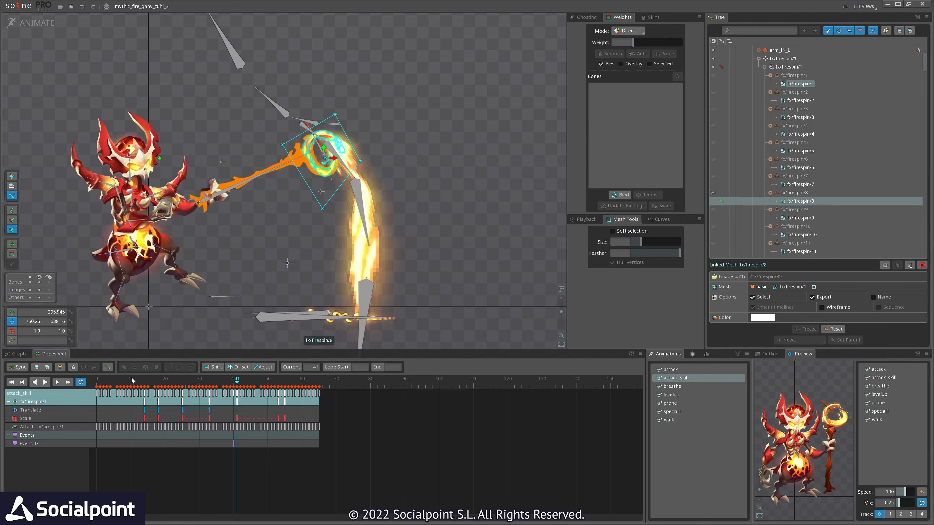
pyautogui.press('space')
# Rotate the staff1 bone at the staff's head to 224.753° on frame 0
pyautogui.scroll(2, 211, 142)
pyautogui.click(204, 146)
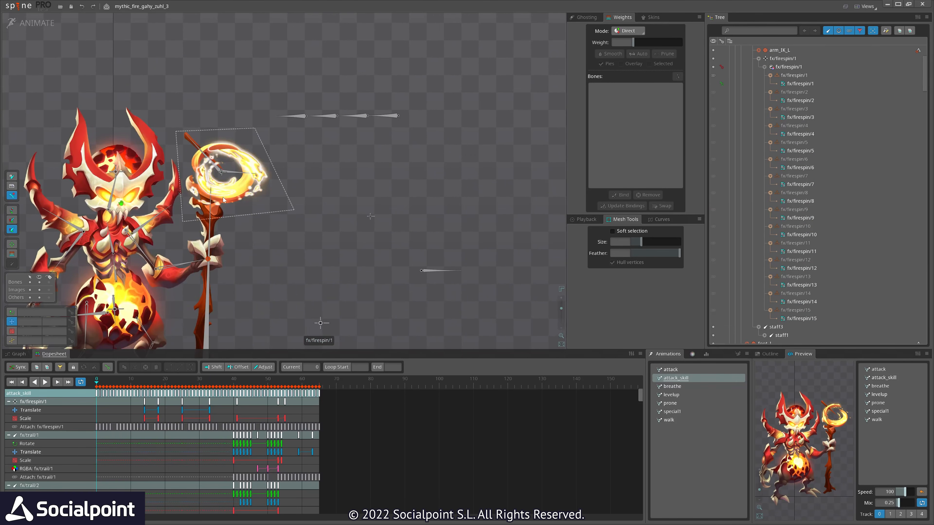
pyautogui.scroll(-2, 201, 166)
pyautogui.moveTo(254, 250); pyautogui.dragTo(320, 233)
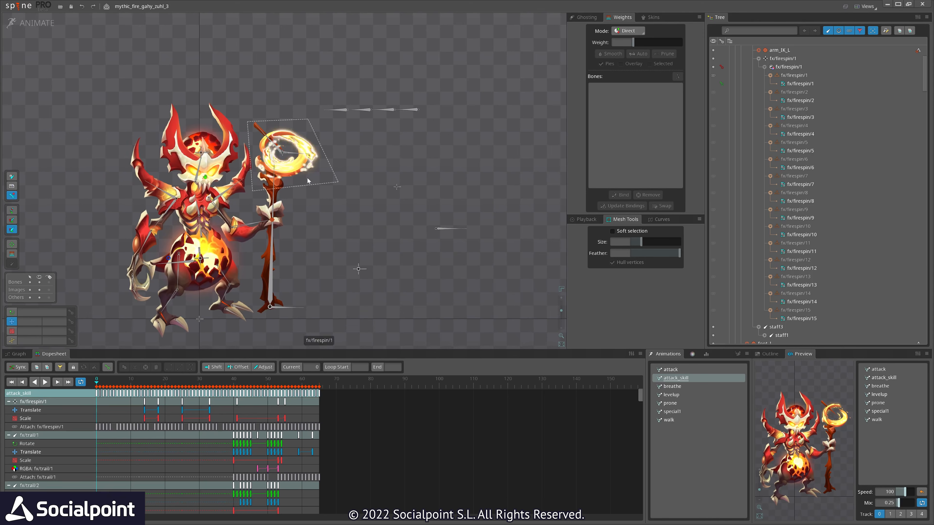
pyautogui.click(276, 149)
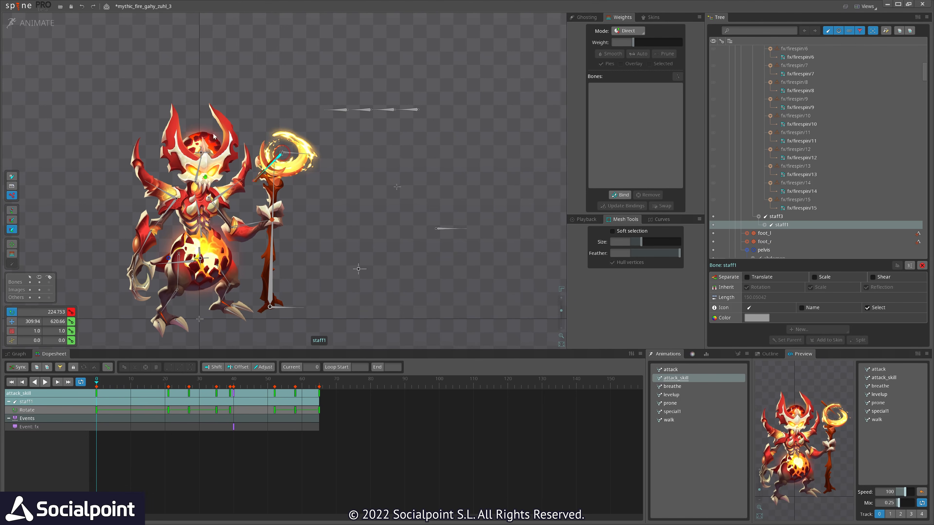
# Try rotating the staff3 bone at the staff's head on frame 0, and undo the trial staff rotations
pyautogui.moveTo(349, 279); pyautogui.dragTo(329, 241)
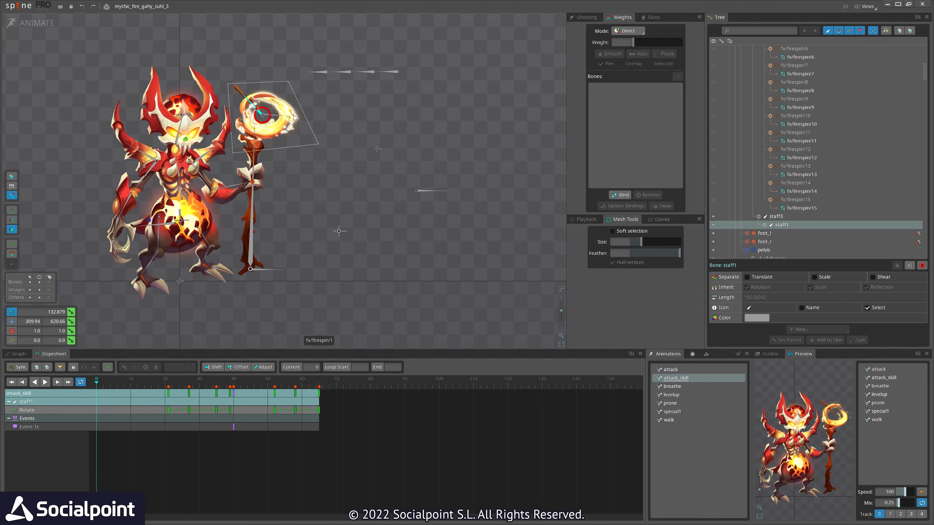
pyautogui.moveTo(284, 117); pyautogui.dragTo(291, 107)
pyautogui.moveTo(288, 148); pyautogui.dragTo(318, 193)
pyautogui.scroll(-2, 342, 184)
pyautogui.hotkey('ctrl', 'z')
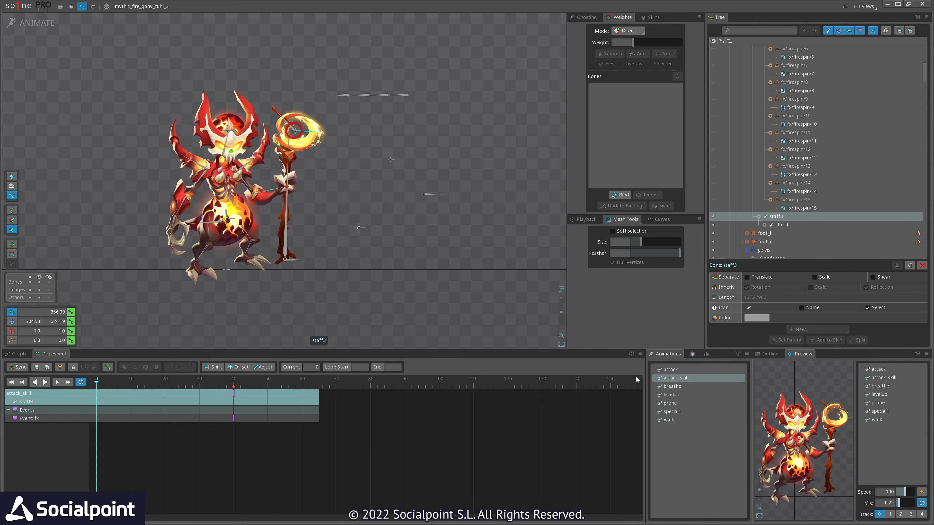
# Play attack_skill and stop at frame 39 to view the fire effects where the staff reaches the ground
pyautogui.press('d')
pyautogui.scroll(-2, 441, 320)
pyautogui.press('d')
pyautogui.scroll(2, 331, 289)
pyautogui.scroll(2, 331, 289)
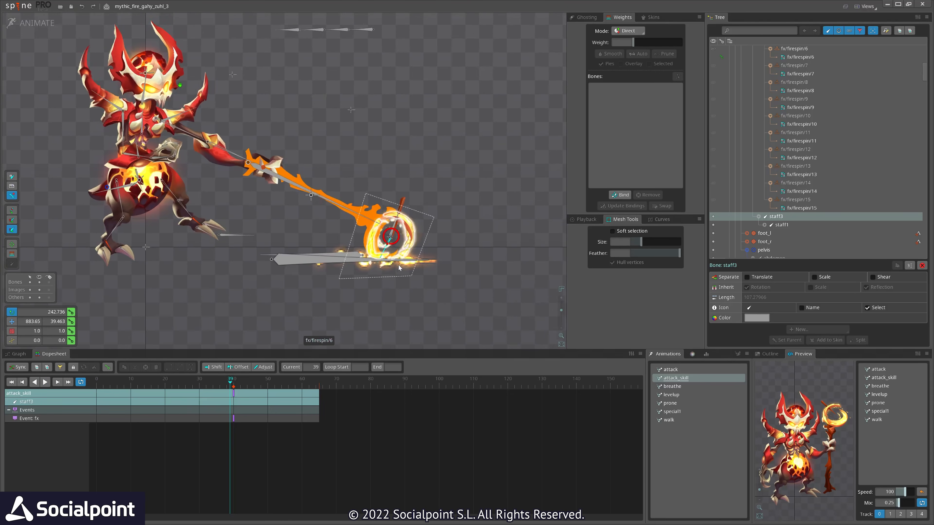
# Move the fx/ground_trail/2 bone down to 300.94, -204.52 on frame 39, and scrub to about frame 32.8 to check the trail
pyautogui.click(411, 262)
pyautogui.moveTo(452, 319); pyautogui.dragTo(410, 354)
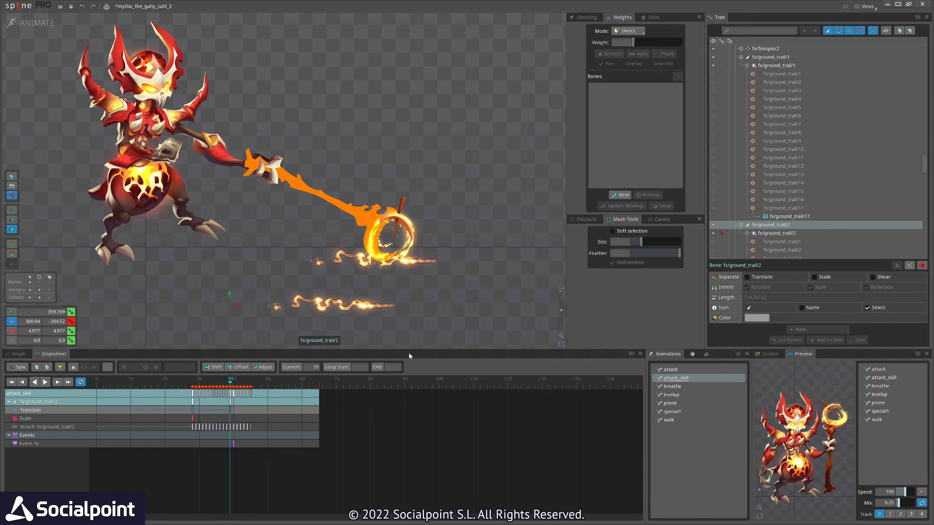
pyautogui.moveTo(188, 388); pyautogui.dragTo(209, 395)
pyautogui.hotkey('ctrl', 'z')
pyautogui.scroll(-2, 369, 326)
pyautogui.moveTo(369, 324); pyautogui.dragTo(368, 304)
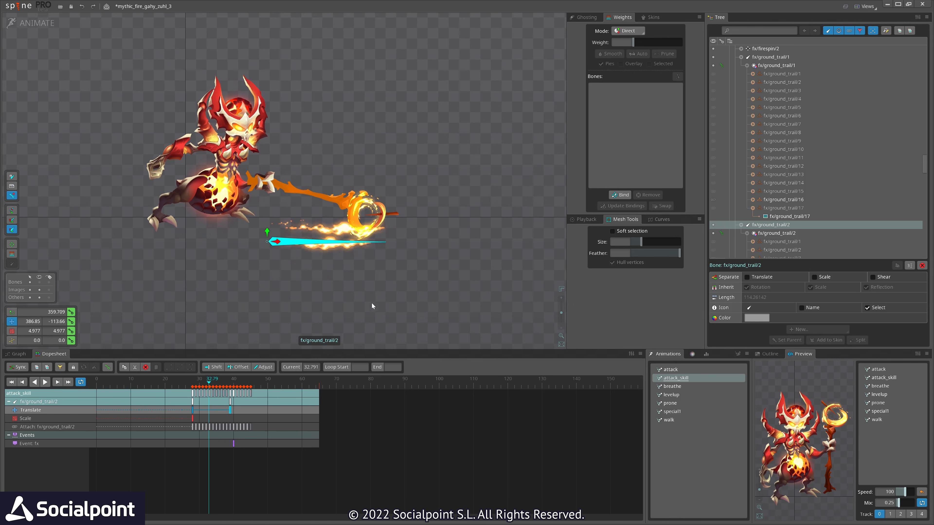
# Scrub attack_skill to frame 42 to view the ground trail, and undo the fx/ground_trail/2 move
pyautogui.click(196, 384)
pyautogui.moveTo(195, 384); pyautogui.dragTo(240, 386)
pyautogui.hotkey('ctrl', 'z')
pyautogui.click(191, 382)
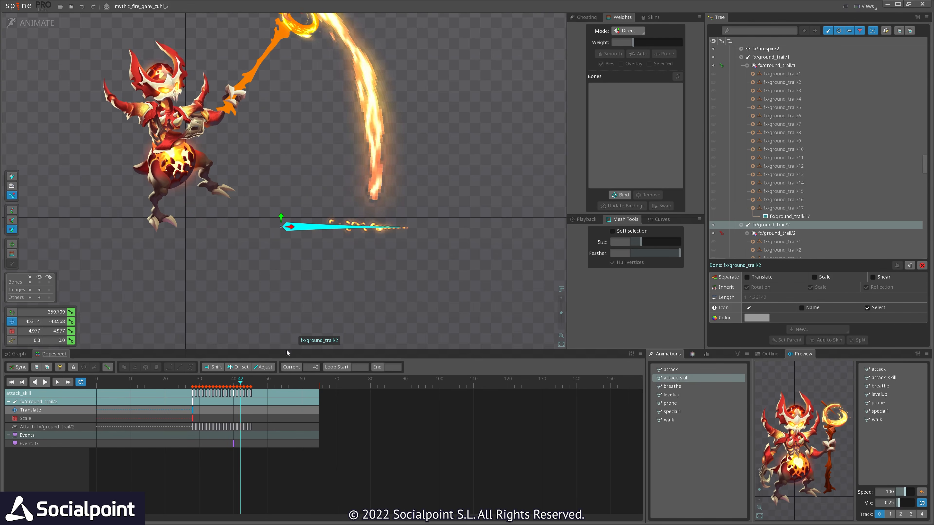
# Select the curved fx/trail mesh behind the staff at frame 48 and scrub beyond frame 56 to examine its frames and deformation
pyautogui.scroll(-2, 320, 317)
pyautogui.click(199, 385)
pyautogui.moveTo(221, 389); pyautogui.dragTo(251, 391)
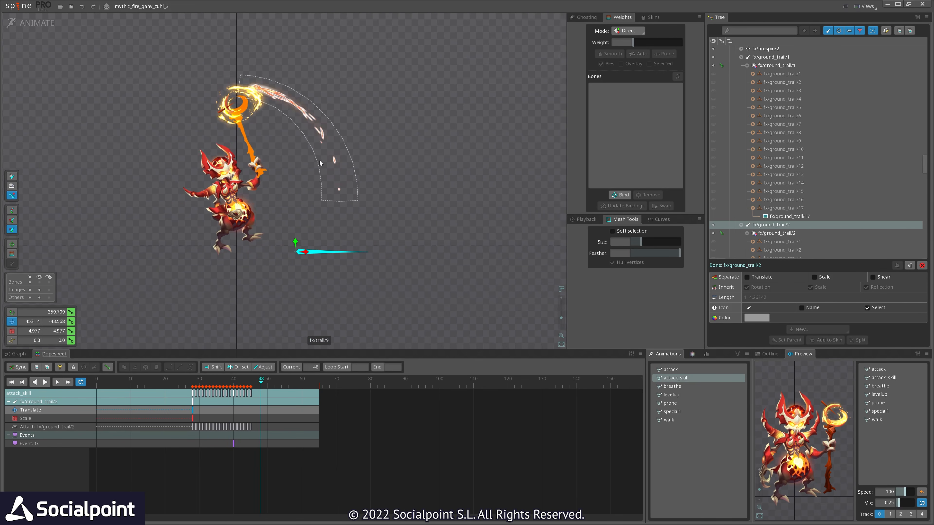
pyautogui.click(320, 160)
pyautogui.moveTo(234, 386); pyautogui.dragTo(288, 388)
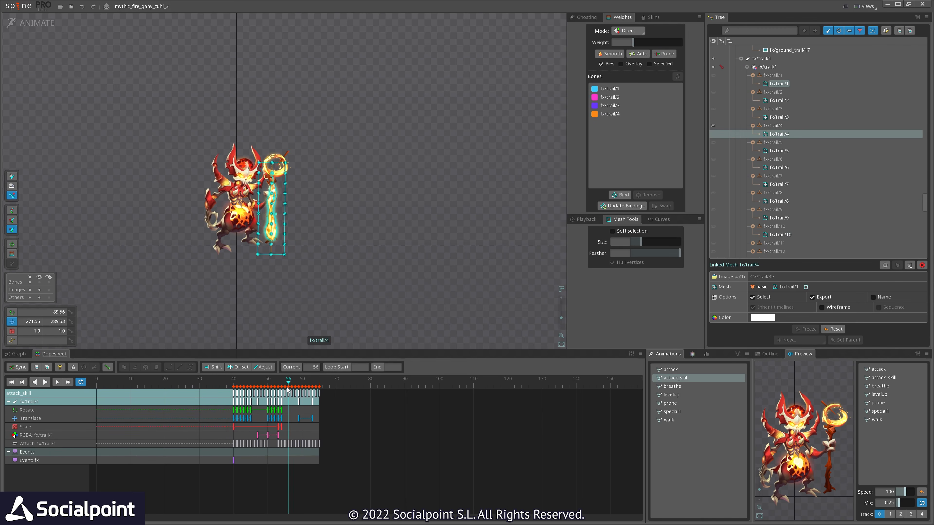
pyautogui.scroll(3, 276, 200)
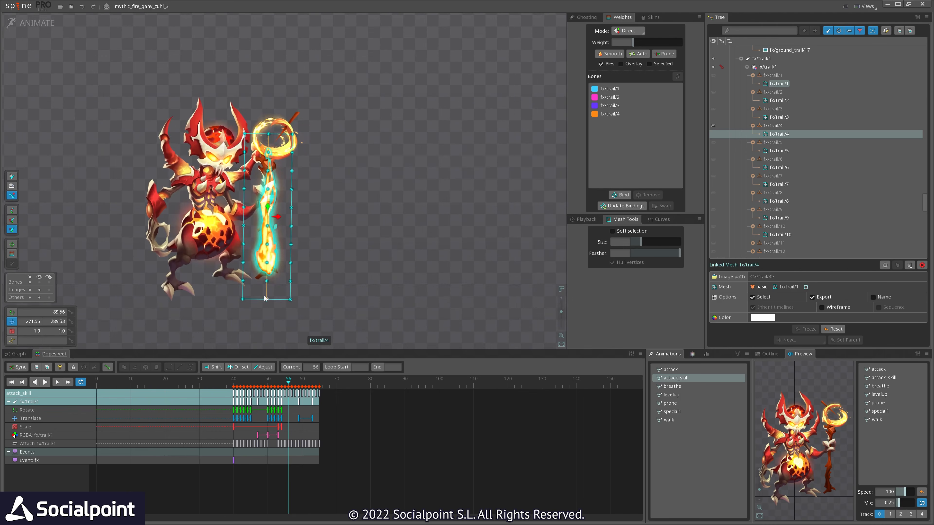
pyautogui.moveTo(239, 392); pyautogui.dragTo(313, 394)
# Open the special1 animation and scrub to frame 44 to view the enlarged staff effect
pyautogui.click(672, 412)
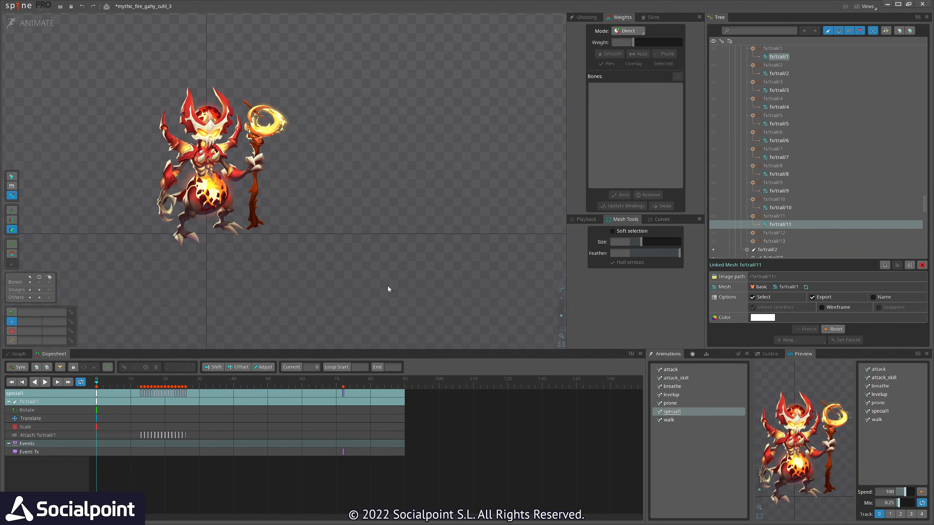
pyautogui.moveTo(139, 390); pyautogui.dragTo(200, 389)
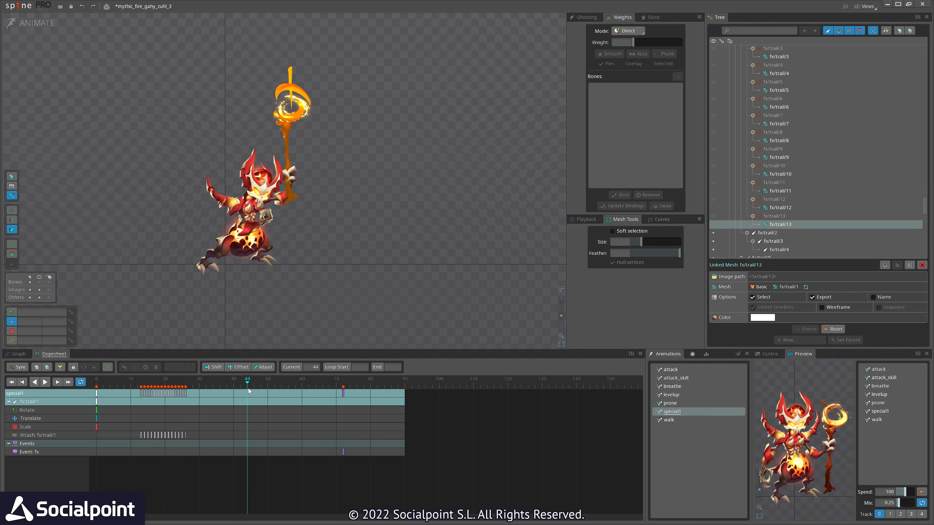
pyautogui.moveTo(220, 385); pyautogui.dragTo(249, 389)
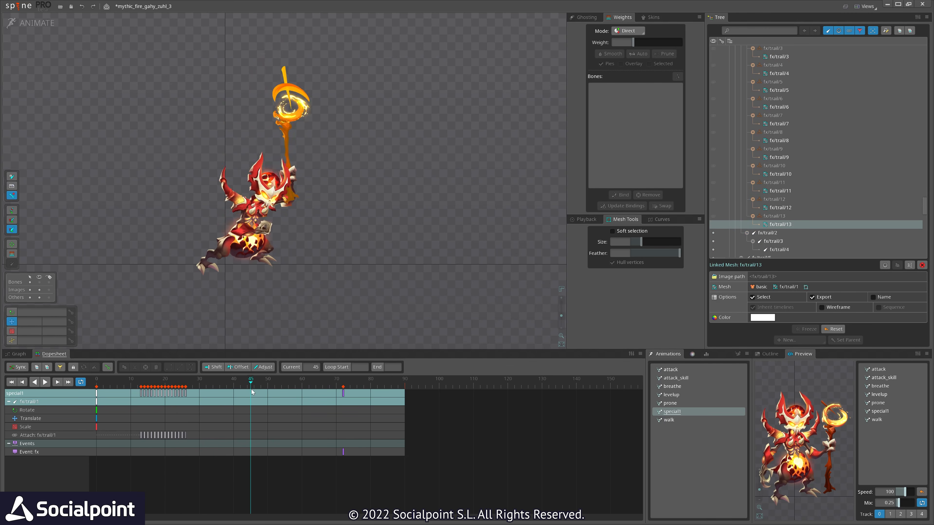
# Try rotating the staff1 bone at the staff's head in special1, and undo the rotation
pyautogui.click(310, 102)
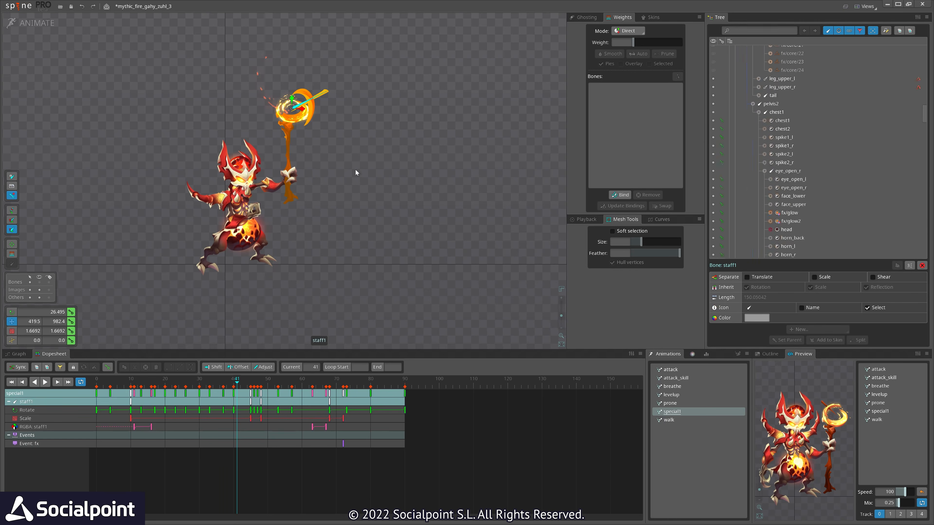
pyautogui.press('c')
pyautogui.moveTo(343, 145); pyautogui.dragTo(338, 80)
pyautogui.hotkey('ctrl', 'z')
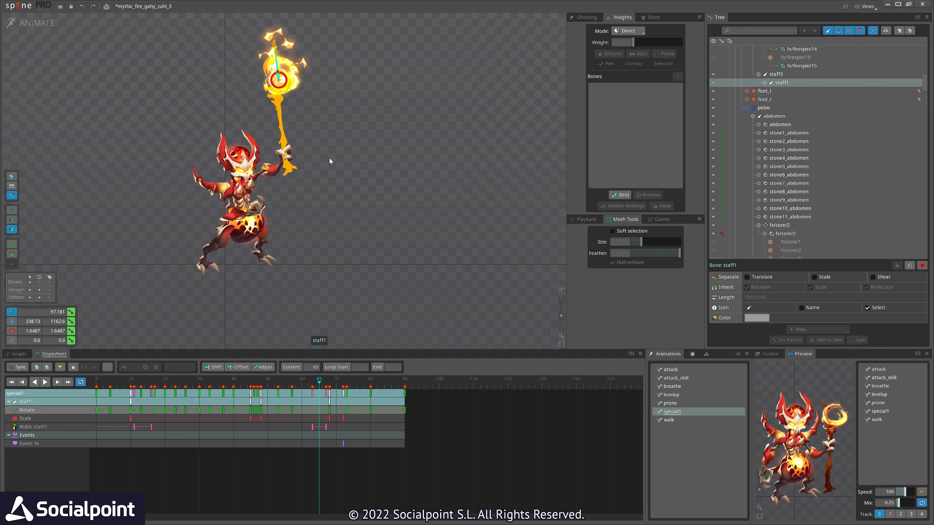
# Select the fx/explosion/1 effect above the staff and scrub special1 to frame 71 to examine its frames
pyautogui.click(282, 43)
pyautogui.click(296, 385)
pyautogui.moveTo(296, 386); pyautogui.dragTo(331, 397)
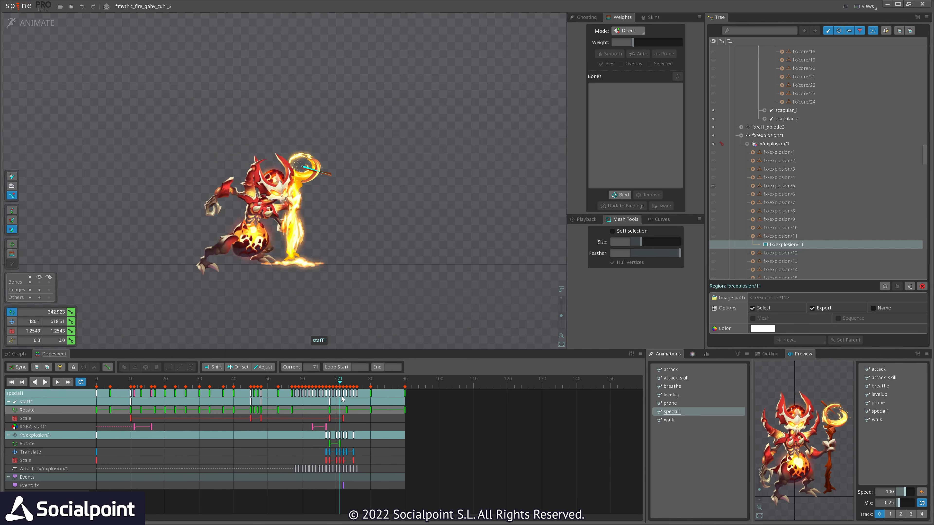
# Open the levelup animation and scrub back from frame 49 to view its effects
pyautogui.scroll(-2, 377, 309)
pyautogui.click(677, 397)
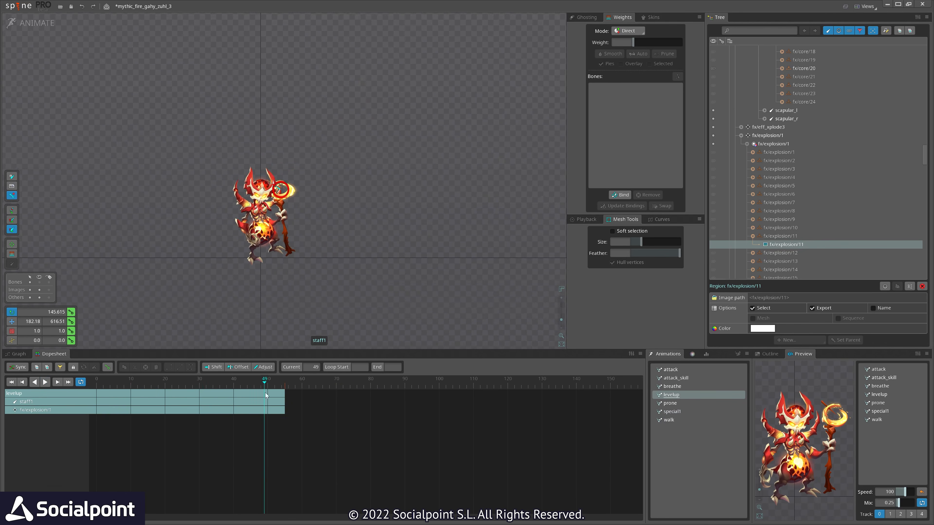
pyautogui.moveTo(265, 393); pyautogui.dragTo(179, 388)
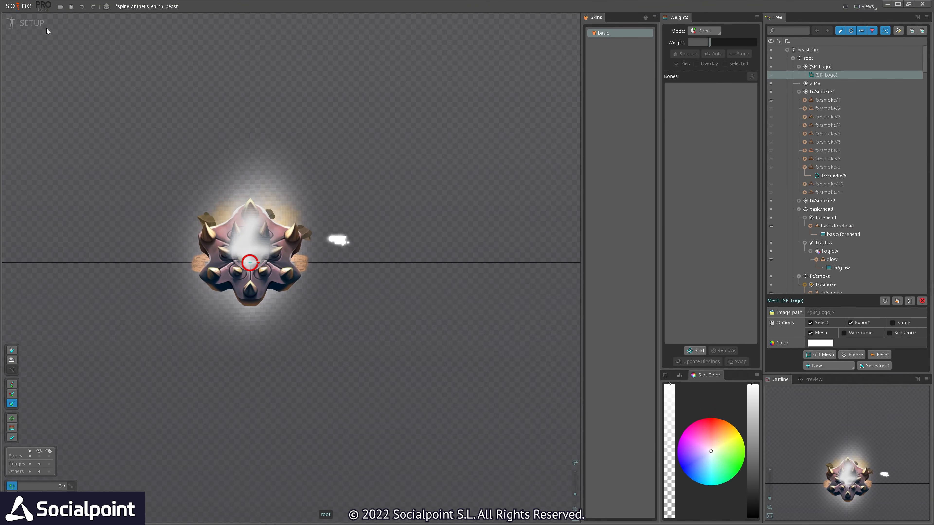
# Switch the spine-antaeus_earth_beast project to Animate mode and select the fx/twirl effect in the dust column beneath the creature
pyautogui.click(25, 23)
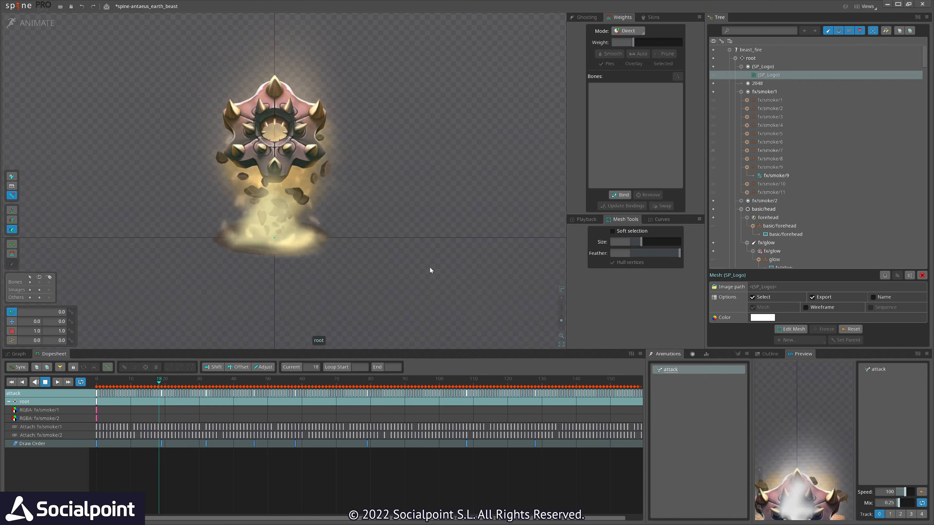
pyautogui.scroll(2, 411, 297)
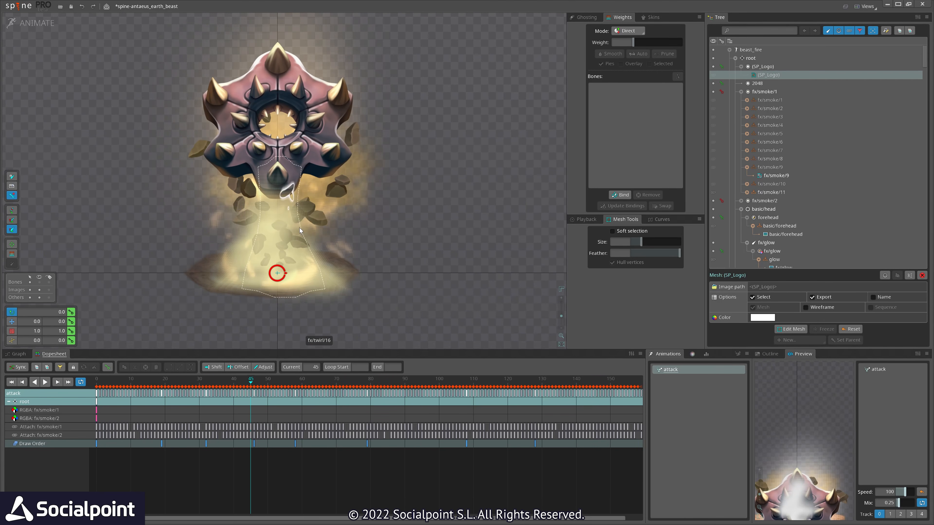
pyautogui.click(301, 232)
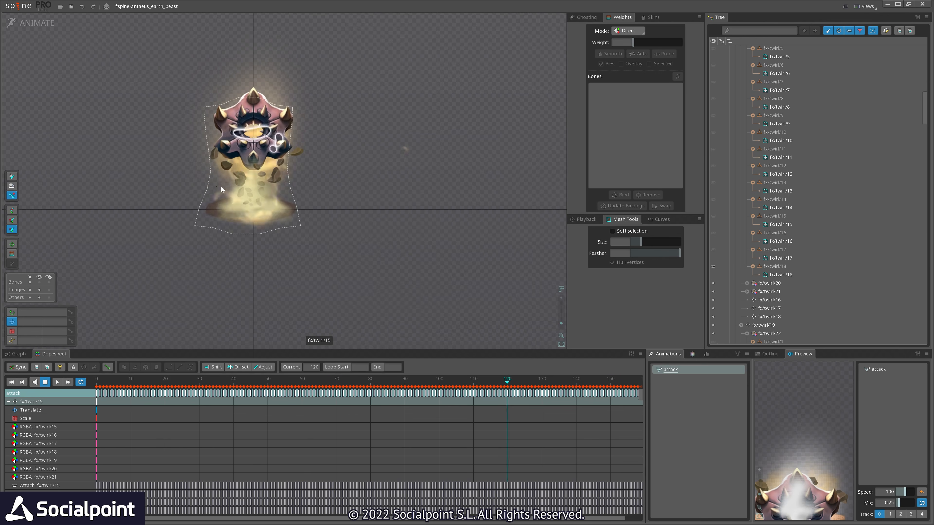
# Play the earth beast's attack animation on a loop and restart it to examine the twirling dust, rocks and smoke
pyautogui.scroll(2, 354, 177)
pyautogui.scroll(-2, 280, 302)
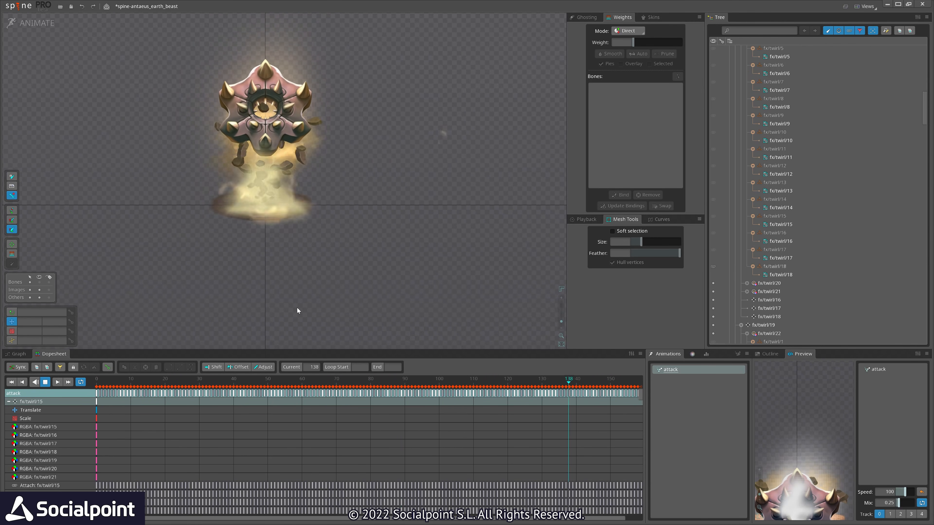
pyautogui.moveTo(353, 265); pyautogui.dragTo(351, 278)
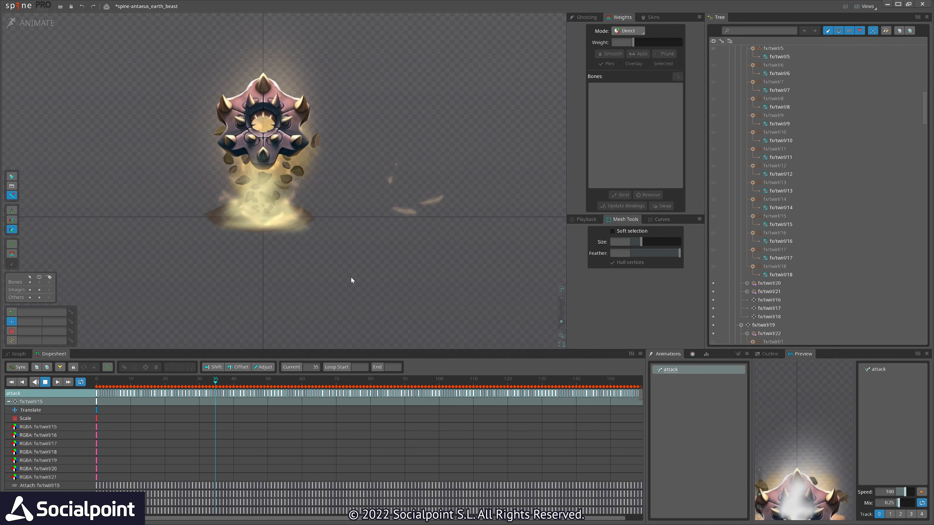
pyautogui.hotkey('ctrl', 'z')
pyautogui.click(98, 383)
pyautogui.moveTo(313, 294); pyautogui.dragTo(312, 304)
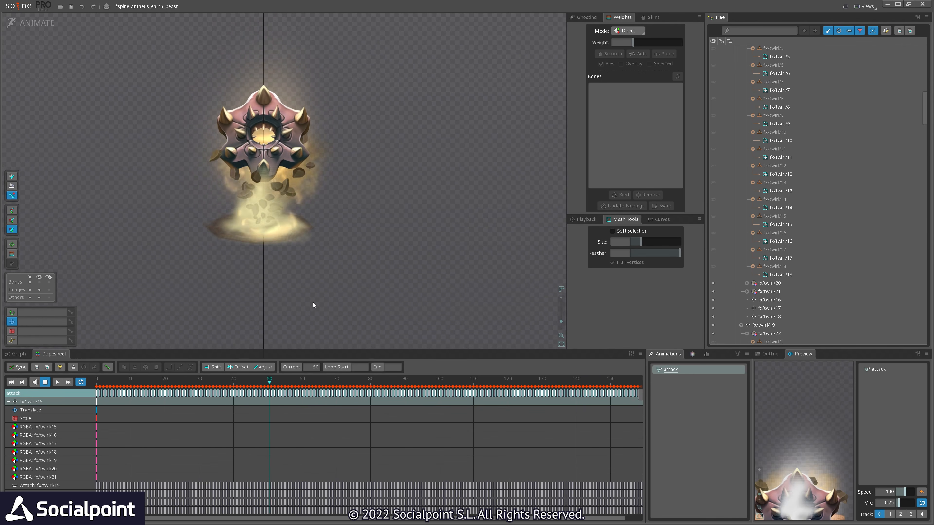
pyautogui.scroll(1, 273, 173)
pyautogui.scroll(-2, 386, 236)
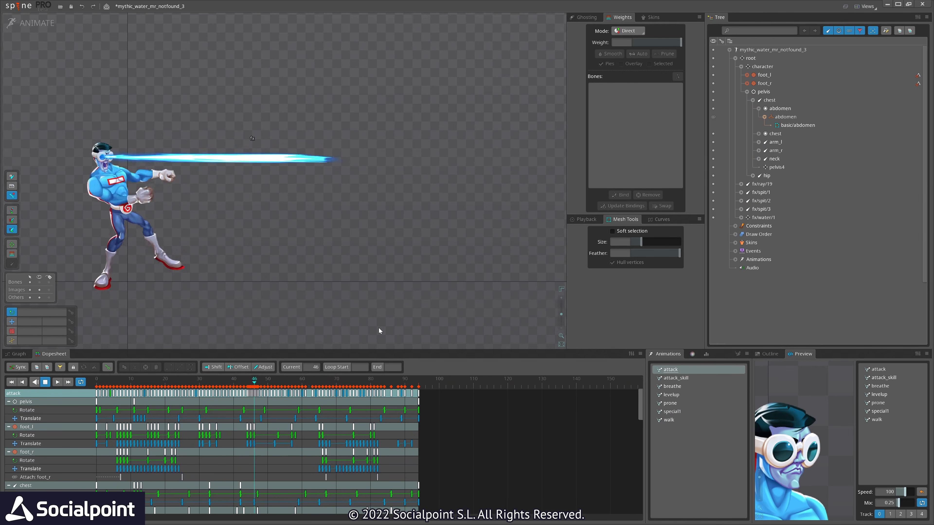
# In mythic_water_mr_notfound_3, scrub attack to about frame 47.6 and rotate the fx/ray/19 eye-beam bone to 359.287°
pyautogui.moveTo(344, 315); pyautogui.dragTo(356, 317)
pyautogui.press('d')
pyautogui.moveTo(199, 384); pyautogui.dragTo(260, 394)
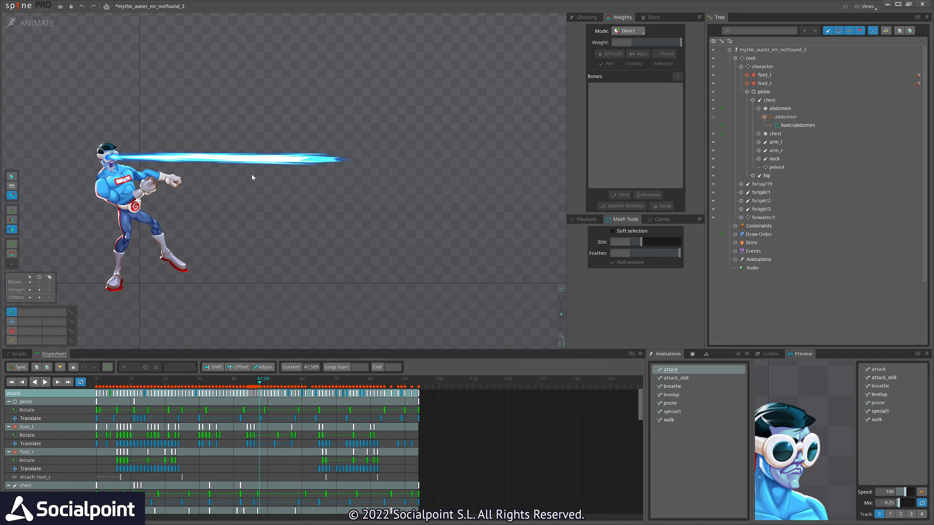
pyautogui.click(247, 163)
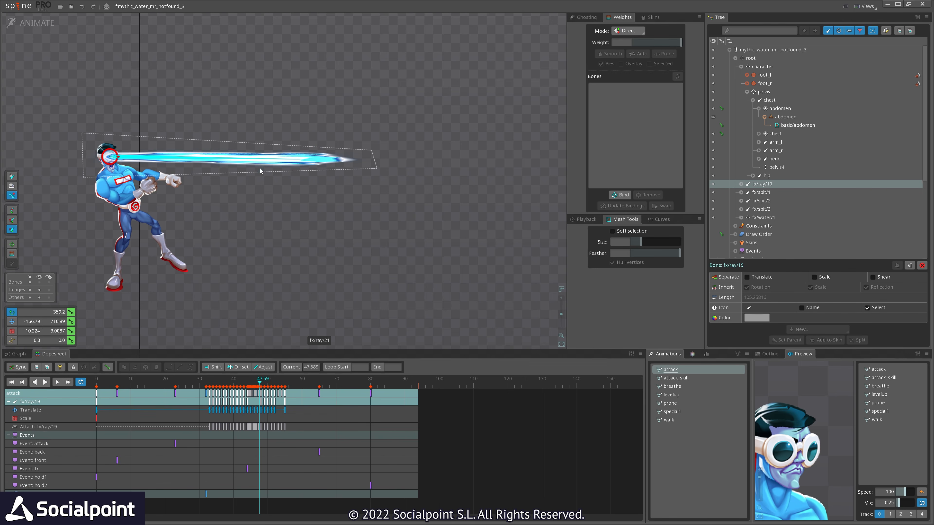
pyautogui.moveTo(262, 157); pyautogui.dragTo(268, 161)
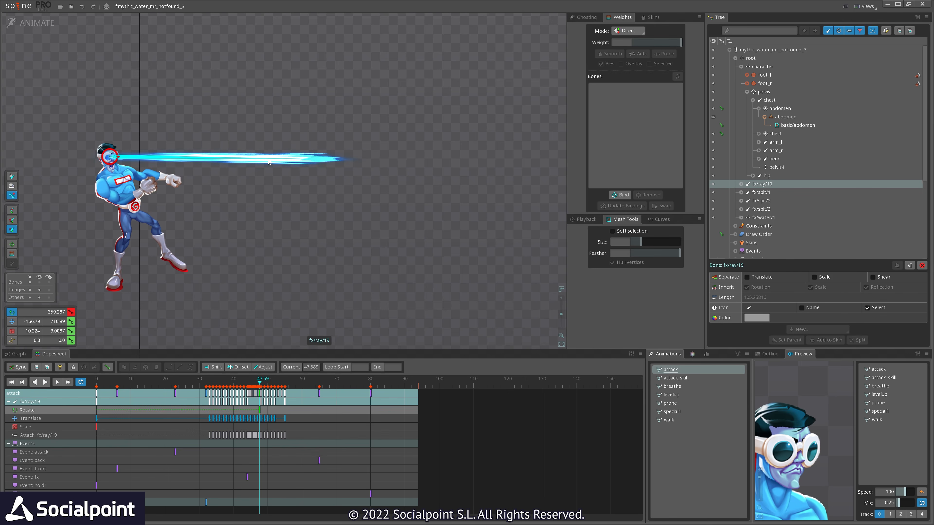
# In Setup mode, try to narrow the fx/ray/14 mesh's wide end by moving two vertices inward, and scrub through attack to view the beam
pyautogui.click(39, 27)
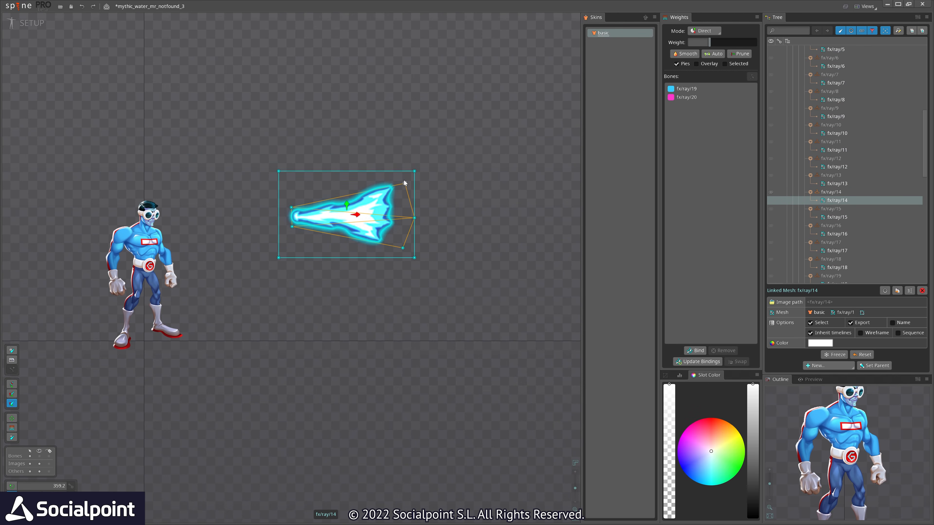
pyautogui.moveTo(405, 184); pyautogui.dragTo(405, 210)
pyautogui.moveTo(403, 248); pyautogui.dragTo(401, 227)
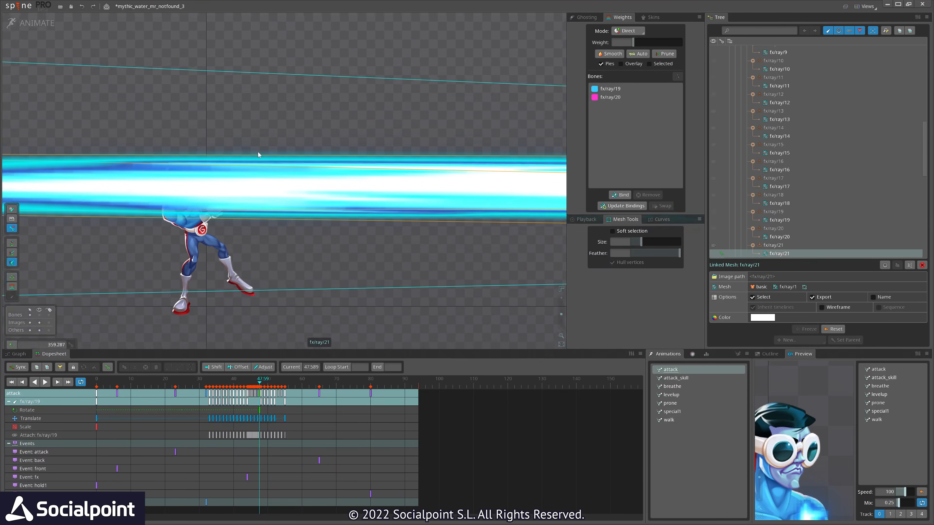
pyautogui.scroll(-3, 347, 242)
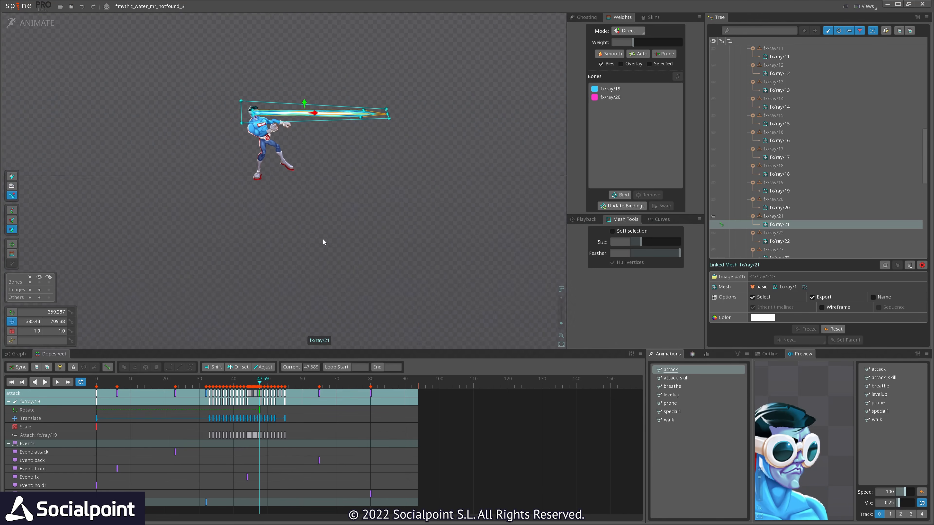
pyautogui.moveTo(201, 387); pyautogui.dragTo(360, 404)
# Open attack_skill, select the fx/water splash mesh behind the character's hip, and scrub to frame 50 to examine its frames and deformation
pyautogui.click(678, 377)
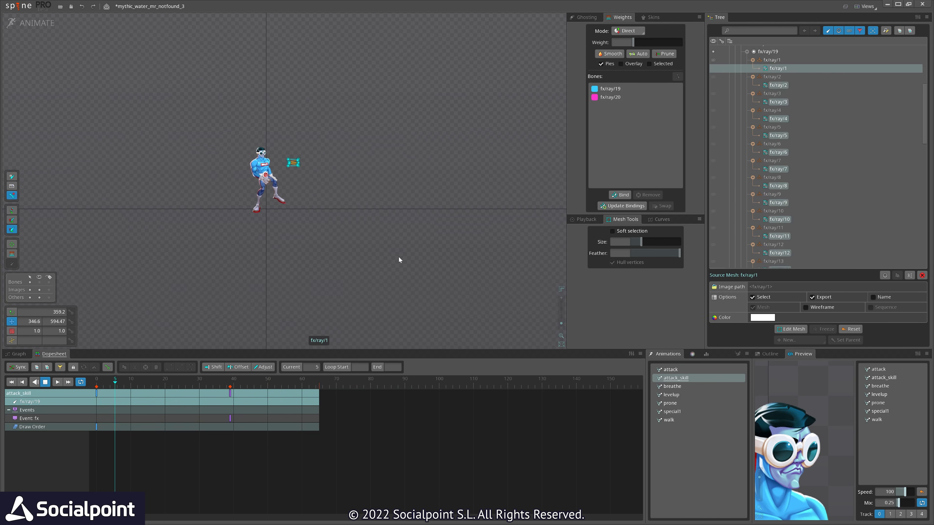
pyautogui.scroll(5, 217, 239)
pyautogui.moveTo(236, 379); pyautogui.dragTo(258, 379)
pyautogui.scroll(3, 293, 99)
pyautogui.click(283, 142)
pyautogui.moveTo(283, 141); pyautogui.dragTo(244, 194)
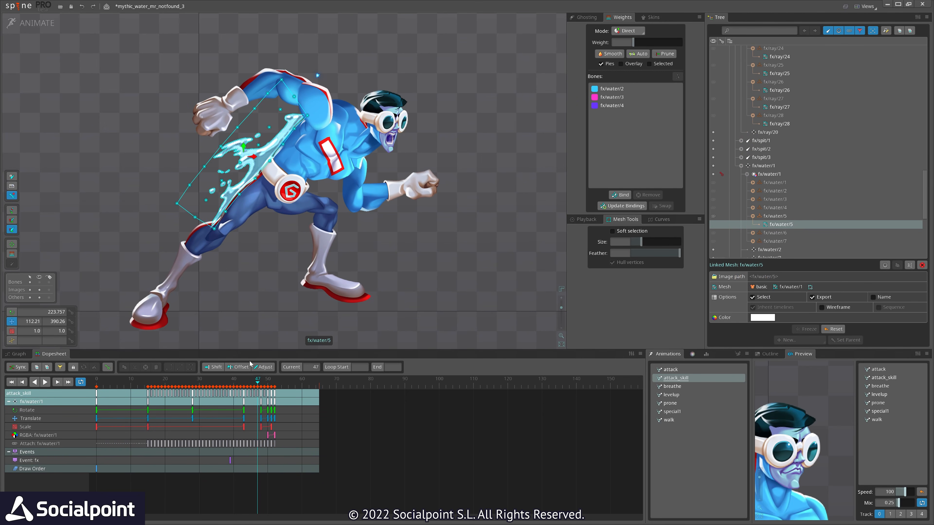
pyautogui.moveTo(156, 389); pyautogui.dragTo(267, 410)
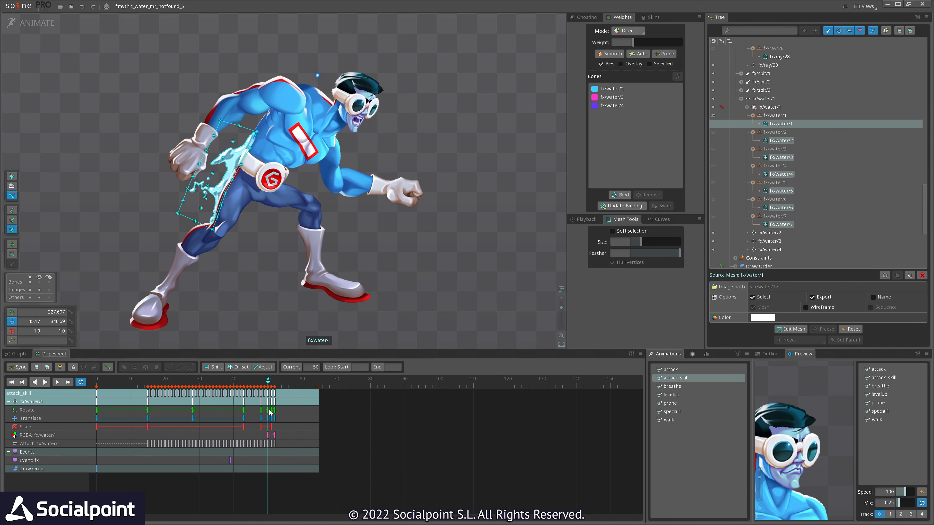
pyautogui.moveTo(450, 306); pyautogui.dragTo(395, 322)
pyautogui.scroll(-1, 351, 301)
pyautogui.moveTo(352, 302)
pyautogui.mouseDown()
pyautogui.moveTo(369, 319)
pyautogui.moveTo(365, 305)
pyautogui.mouseUp()
pyautogui.scroll(-2, 366, 307)
pyautogui.moveTo(330, 336); pyautogui.dragTo(356, 291)
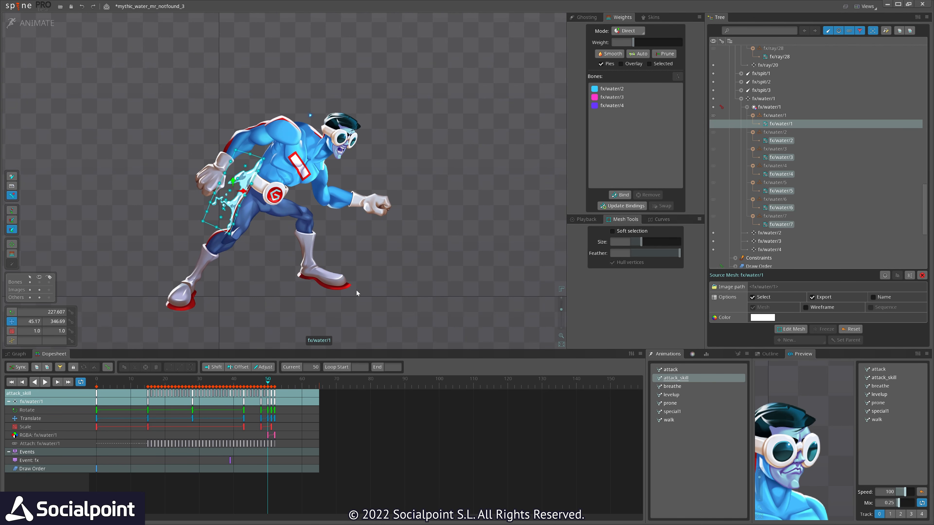
pyautogui.scroll(-1, 356, 291)
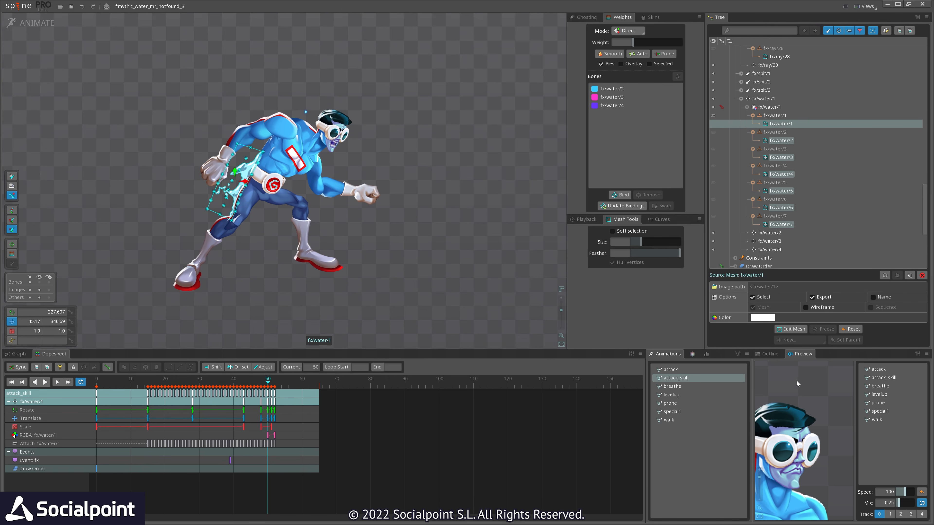
# Preview special1 and attack_skill in the preview view, framing the whole character to examine the motion
pyautogui.click(883, 414)
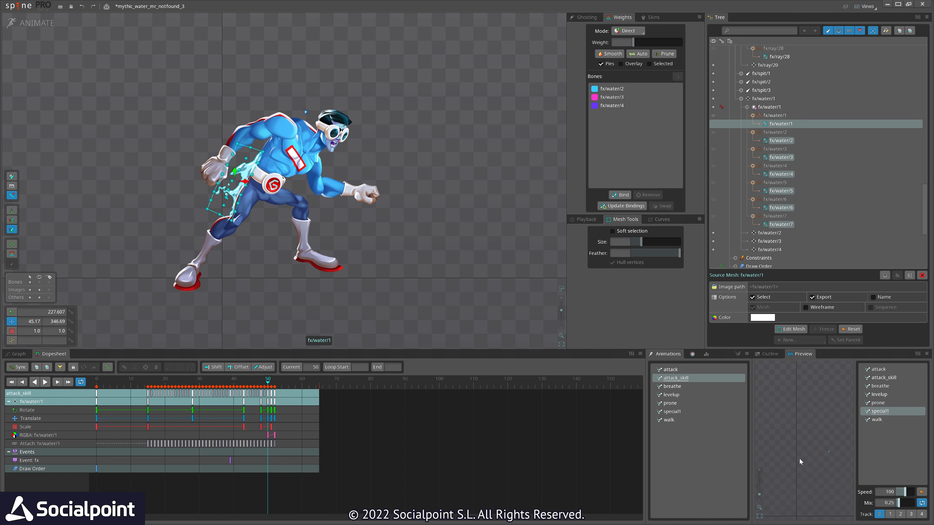
pyautogui.moveTo(797, 456); pyautogui.dragTo(766, 475)
pyautogui.click(884, 377)
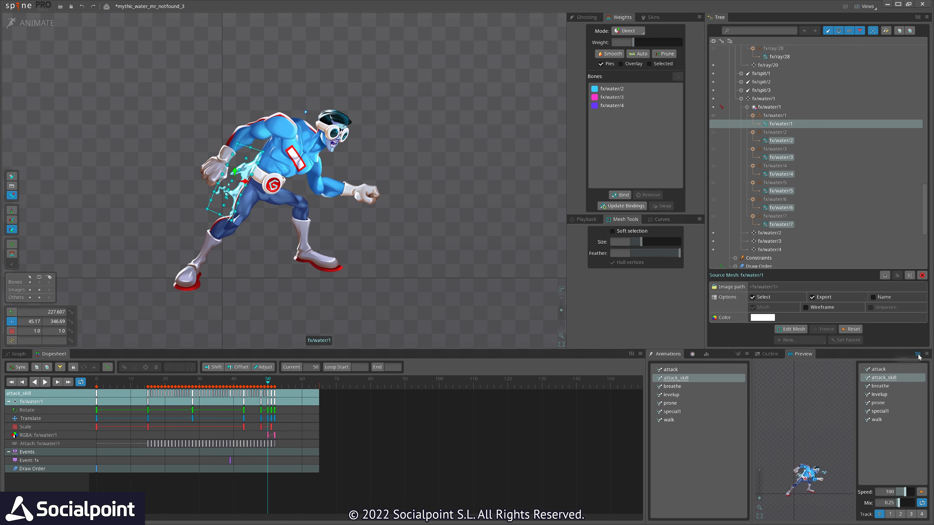
pyautogui.click(918, 355)
pyautogui.scroll(1, 802, 462)
pyautogui.moveTo(802, 458); pyautogui.dragTo(811, 437)
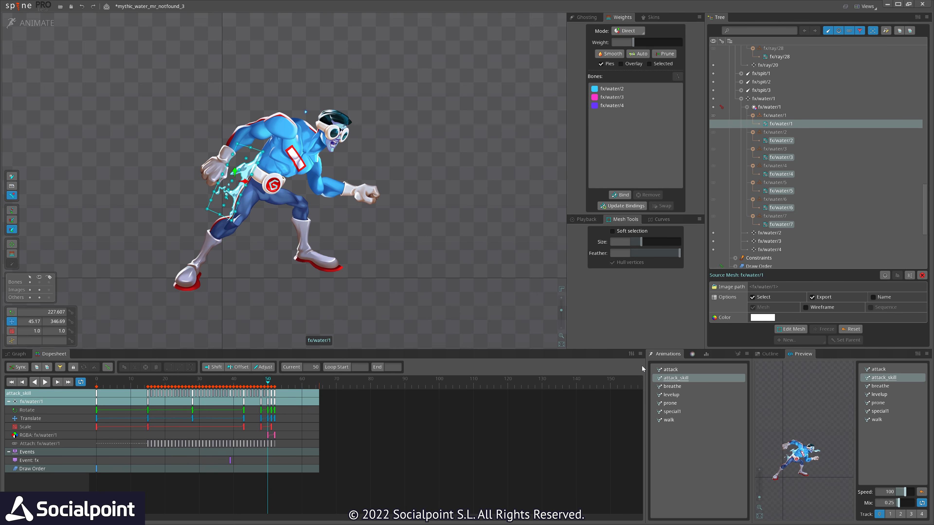
# Scrub attack_skill to frame 35 and try to move the fx/spit/1 bone forward, away from the character's mouth
pyautogui.moveTo(384, 292); pyautogui.dragTo(394, 297)
pyautogui.moveTo(159, 394); pyautogui.dragTo(217, 390)
pyautogui.click(406, 159)
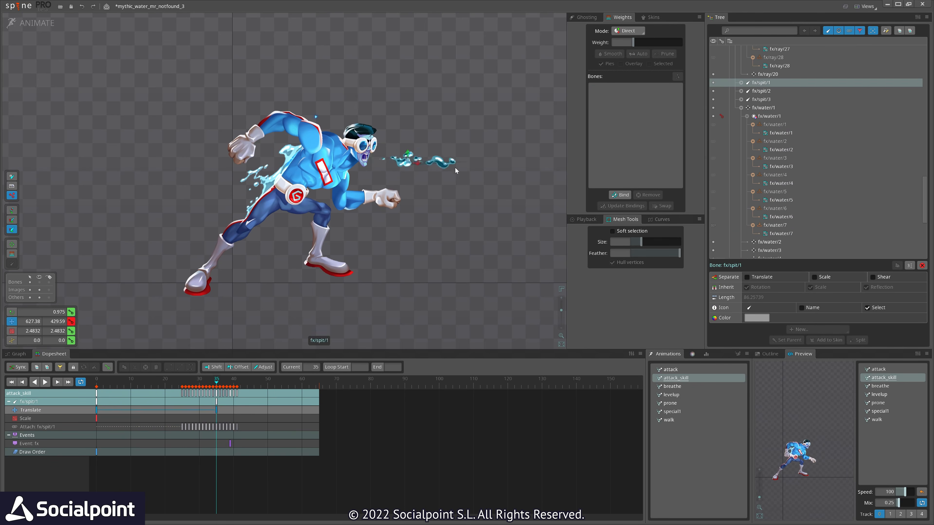
pyautogui.hotkey('ctrl', 'z')
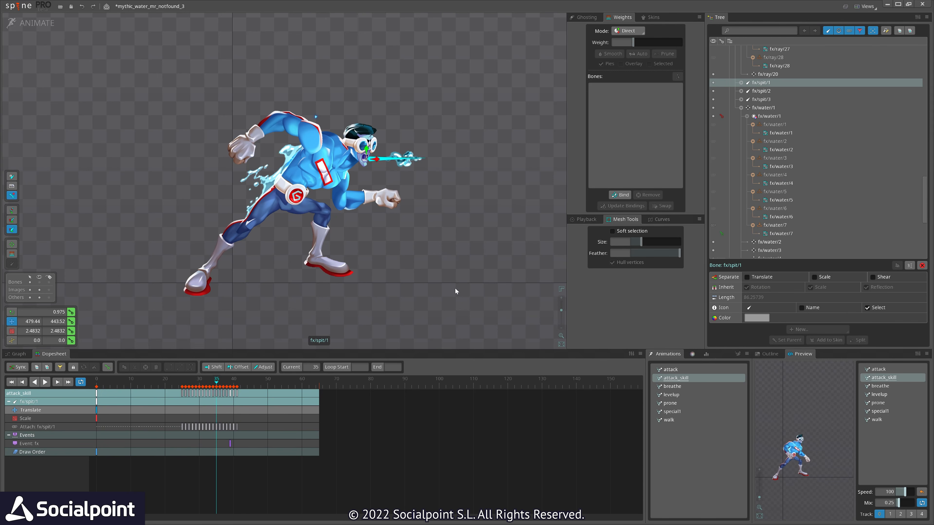
# Play attack_skill, levelup and special1 in turn to examine the character's movement and effects
pyautogui.moveTo(444, 298); pyautogui.dragTo(464, 295)
pyautogui.press('d')
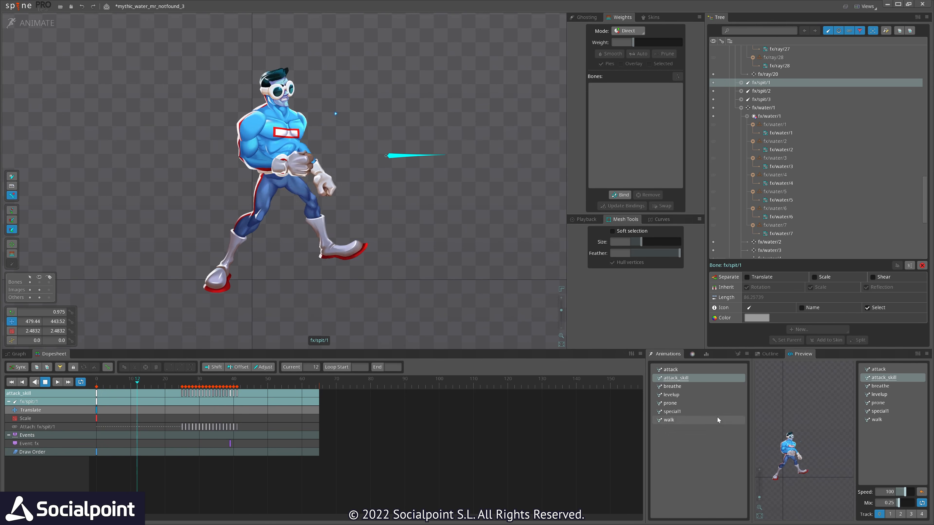
pyautogui.click(672, 412)
pyautogui.click(671, 395)
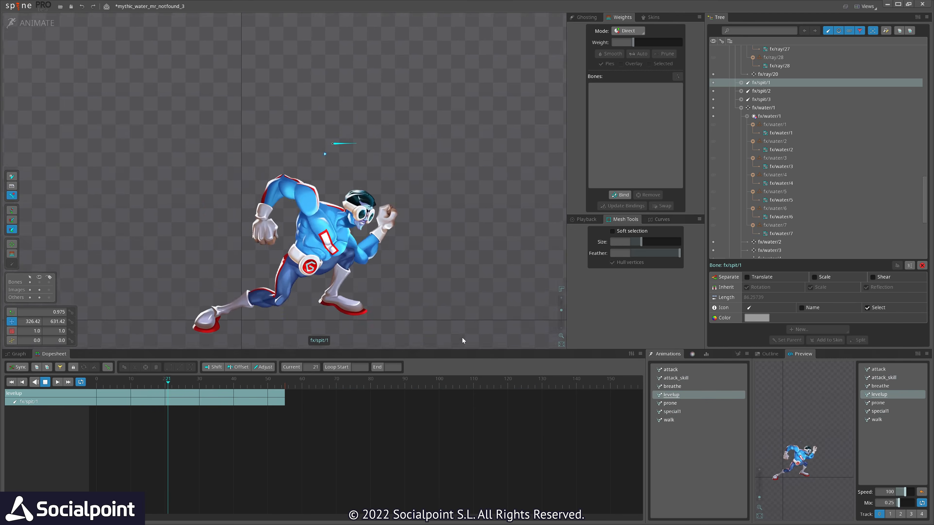
pyautogui.click(685, 412)
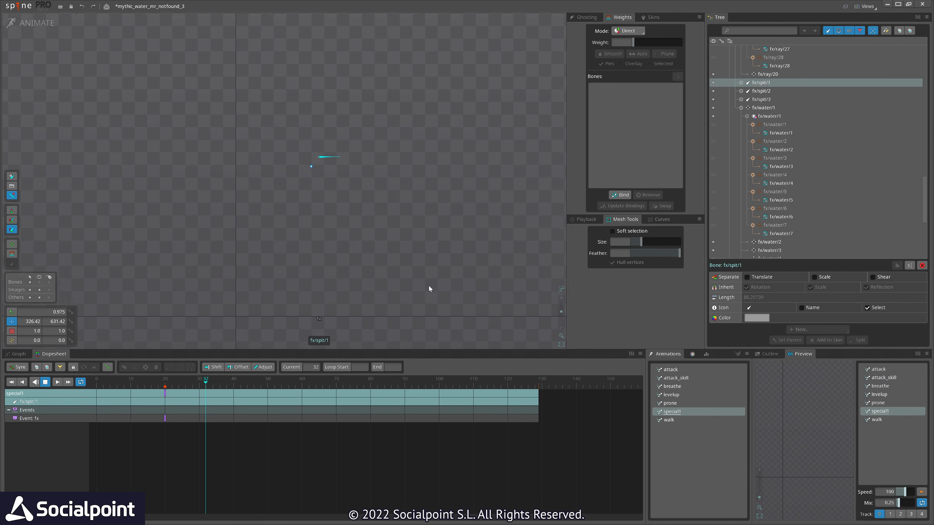
pyautogui.press('d')
# In mythic_water_mr_notfound_front, scrub attack to frame 40 and examine where the eye beam splits in two
pyautogui.moveTo(133, 387); pyautogui.dragTo(202, 390)
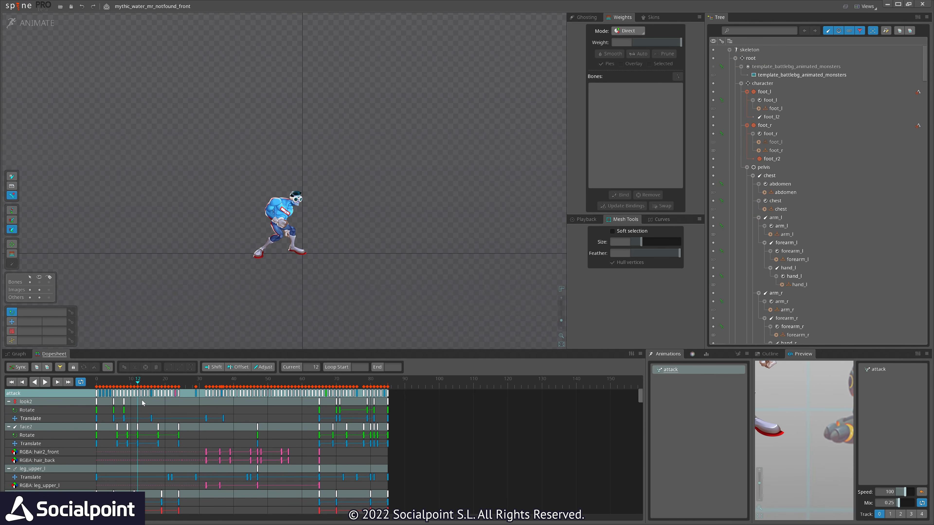
pyautogui.moveTo(143, 402); pyautogui.dragTo(217, 413)
pyautogui.scroll(2, 290, 239)
pyautogui.scroll(1, 290, 239)
pyautogui.moveTo(340, 291); pyautogui.dragTo(278, 303)
pyautogui.moveTo(217, 385); pyautogui.dragTo(234, 385)
pyautogui.scroll(1, 322, 208)
pyautogui.scroll(1, 323, 208)
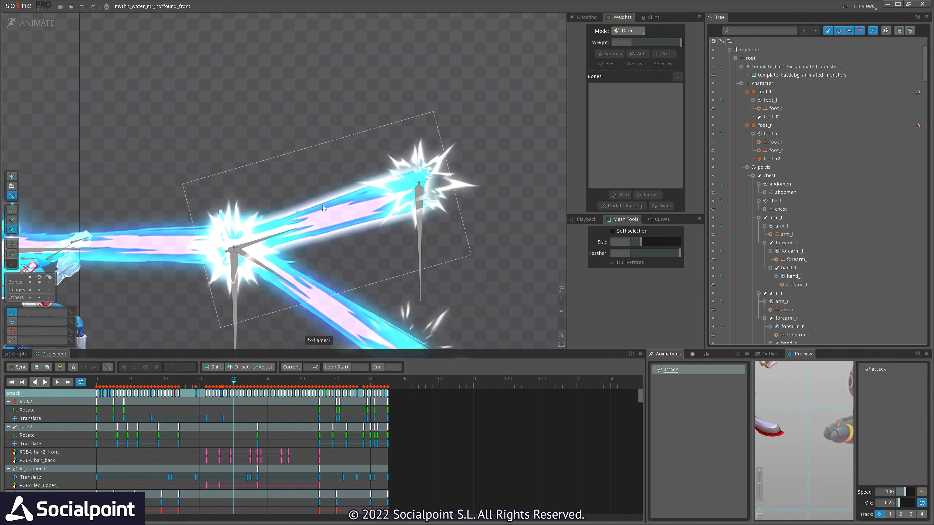
# Select the fx/flame/2 beam bone and try to translate it away from the beam junction
pyautogui.scroll(-3, 315, 232)
pyautogui.click(294, 202)
pyautogui.press('v')
pyautogui.moveTo(530, 236); pyautogui.dragTo(489, 186)
pyautogui.hotkey('ctrl', 'z')
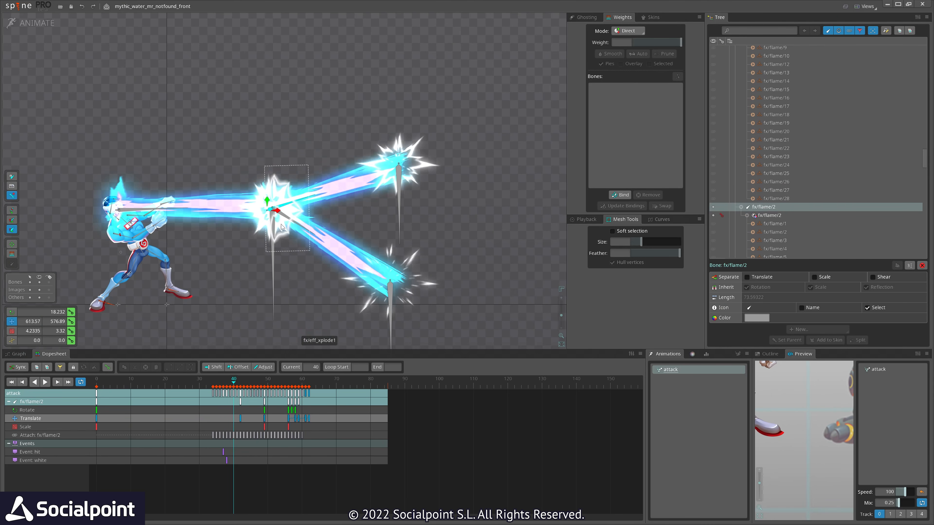
# Select the fx/eff_xplode1 region at the beam junction and scrub attack around frames 47 to 50 to examine the explosion frames
pyautogui.scroll(2, 291, 215)
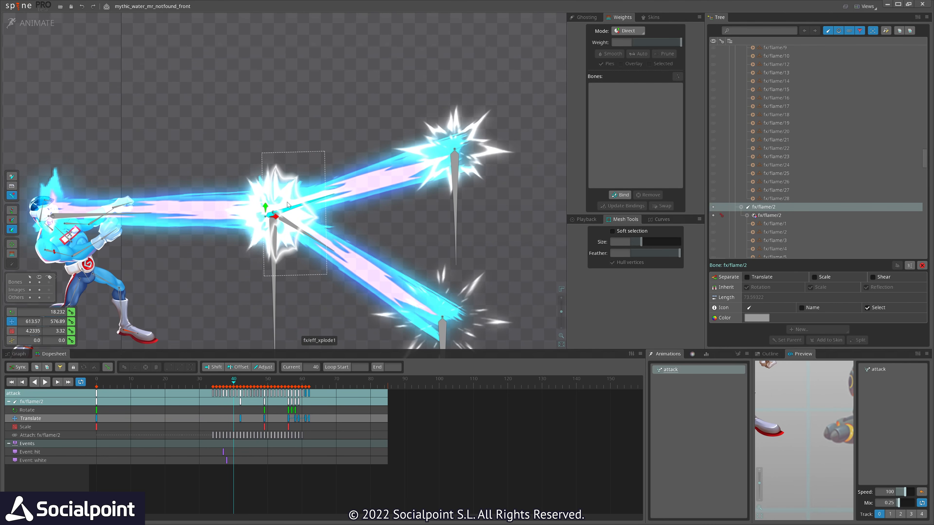
pyautogui.click(286, 191)
pyautogui.moveTo(230, 393); pyautogui.dragTo(269, 395)
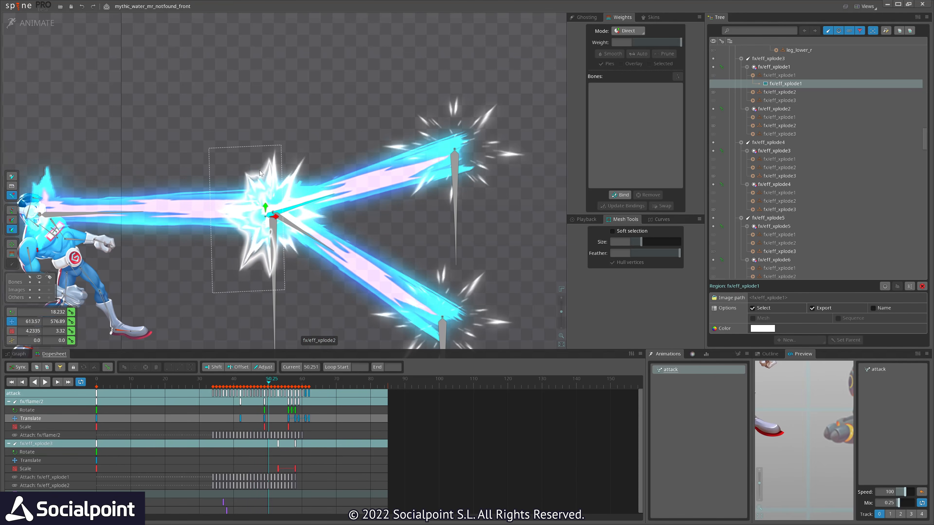
pyautogui.scroll(-1, 322, 257)
pyautogui.scroll(-1, 322, 256)
pyautogui.moveTo(322, 256); pyautogui.dragTo(289, 224)
pyautogui.moveTo(268, 388)
pyautogui.mouseDown()
pyautogui.moveTo(210, 386)
pyautogui.moveTo(258, 393)
pyautogui.mouseUp()
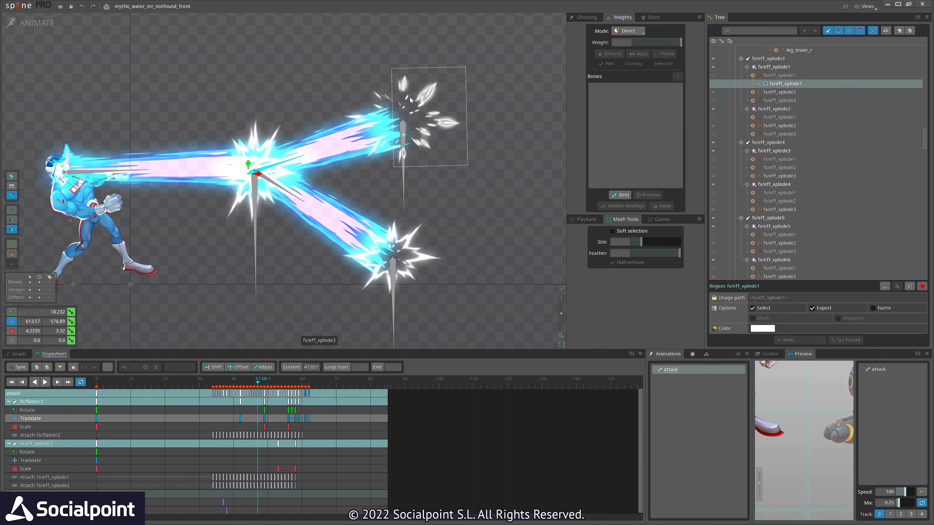
pyautogui.moveTo(410, 92); pyautogui.dragTo(464, 60)
pyautogui.moveTo(197, 386); pyautogui.dragTo(257, 392)
# Select the character's basic/leg_upper_l region, scrub to about frame 56.1, and inspect the leg_upper_l slot's tint settings
pyautogui.moveTo(68, 207); pyautogui.dragTo(196, 223)
pyautogui.scroll(1, 195, 222)
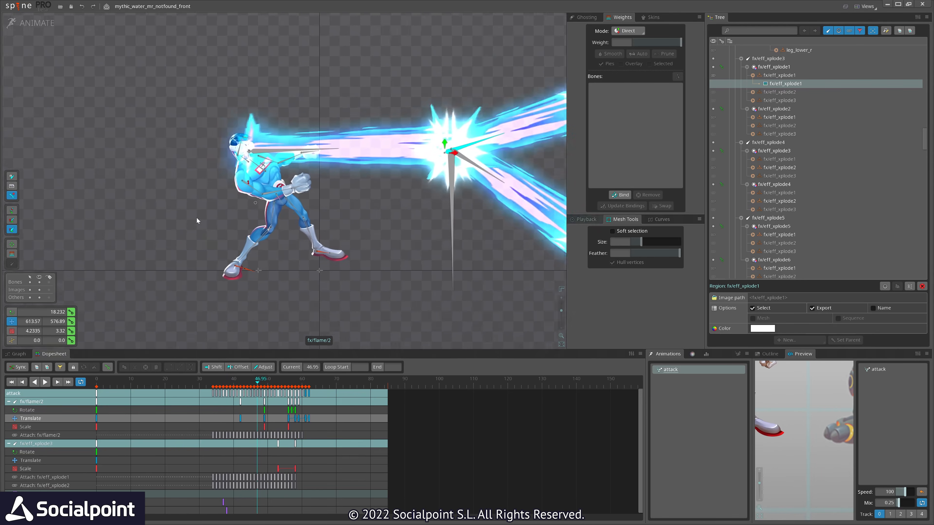
pyautogui.scroll(2, 195, 222)
pyautogui.click(332, 211)
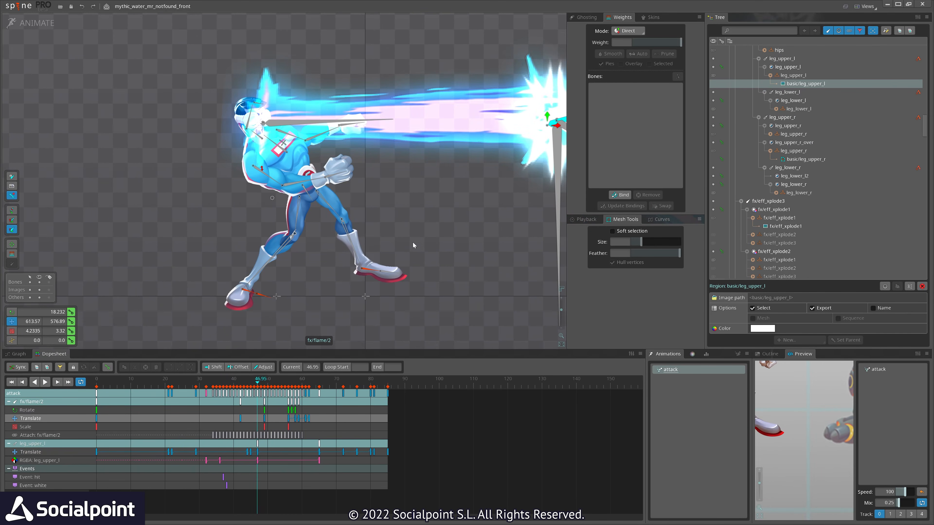
pyautogui.moveTo(397, 248); pyautogui.dragTo(378, 220)
pyautogui.moveTo(250, 378); pyautogui.dragTo(289, 394)
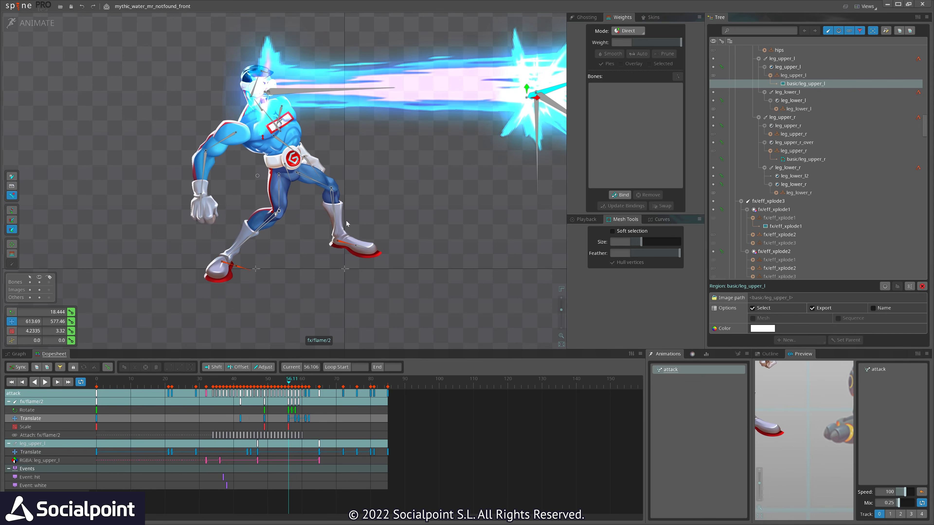
pyautogui.scroll(-5, 860, 206)
pyautogui.scroll(5, 864, 228)
pyautogui.click(787, 67)
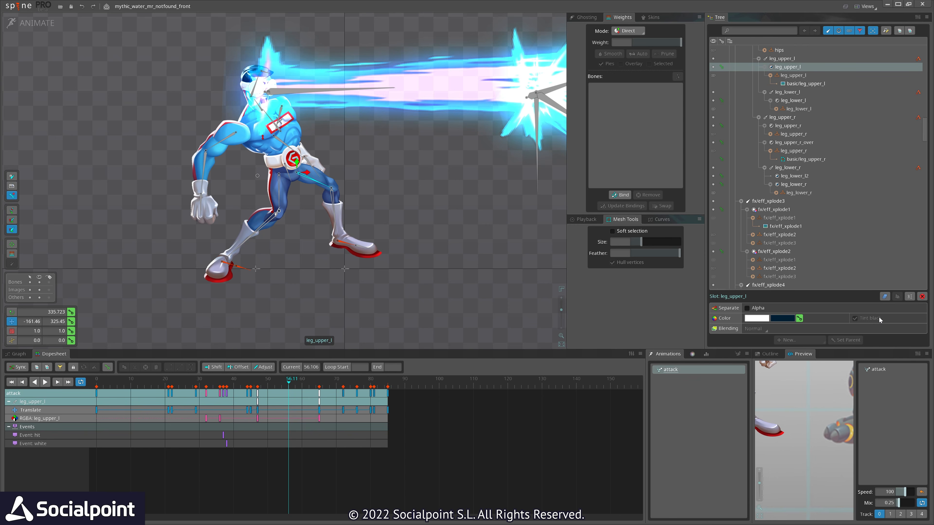
pyautogui.moveTo(476, 235); pyautogui.dragTo(390, 241)
pyautogui.scroll(-2, 418, 259)
pyautogui.scroll(-3, 381, 239)
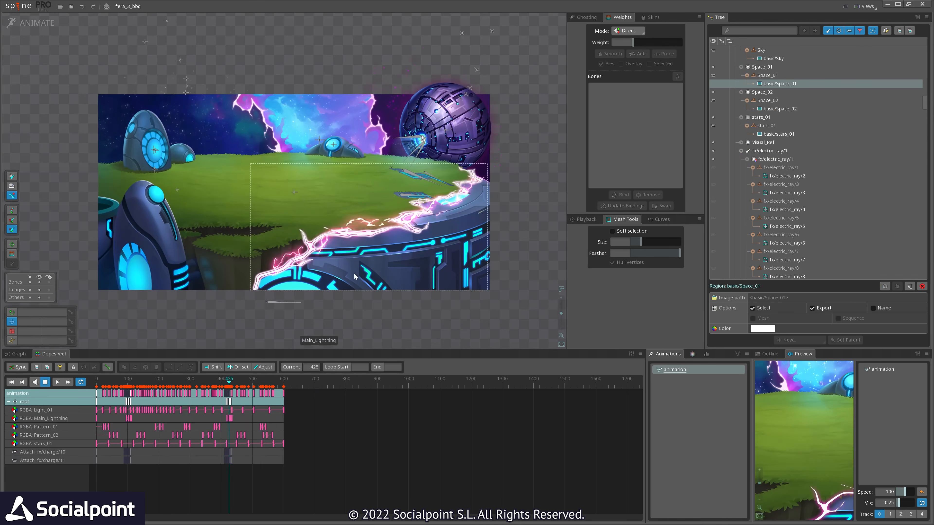
# In era_3_bbg, try to rotate the fx/FX_Hologram6 and fx/FX_Hologram3 bones that shape the sci-fi planet's hologram beam
pyautogui.scroll(5, 434, 129)
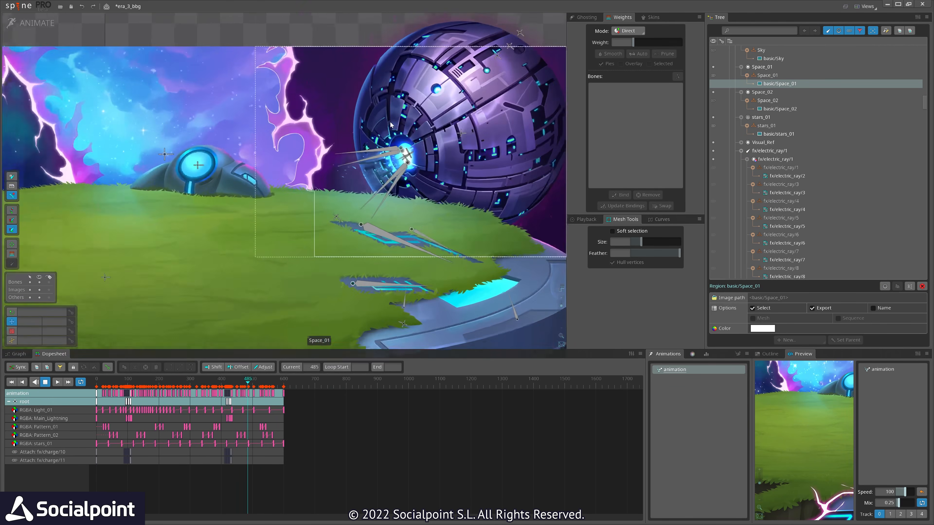
pyautogui.scroll(4, 352, 191)
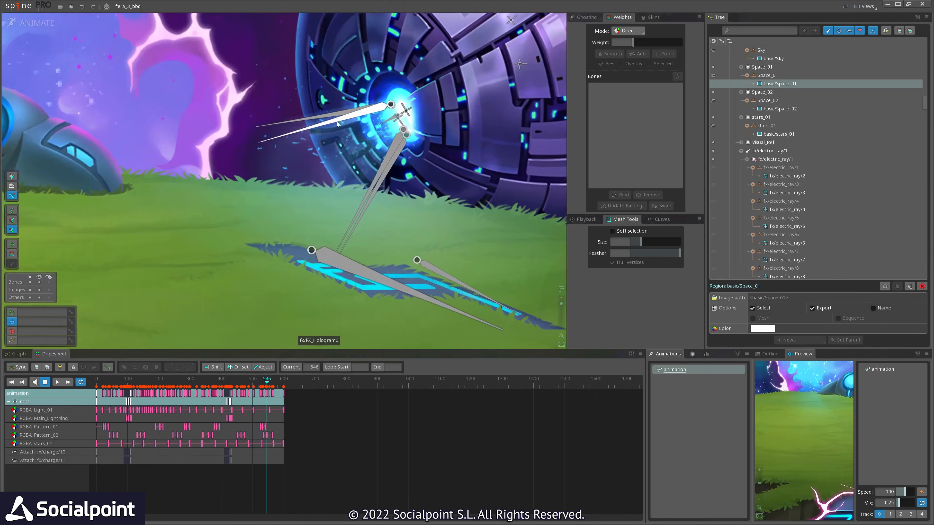
pyautogui.click(323, 110)
pyautogui.click(311, 94)
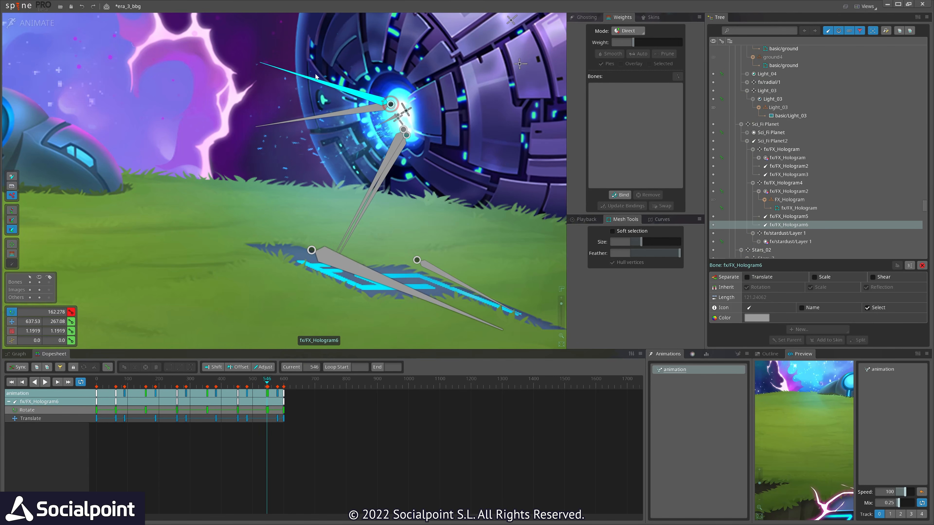
pyautogui.moveTo(311, 95); pyautogui.dragTo(316, 78)
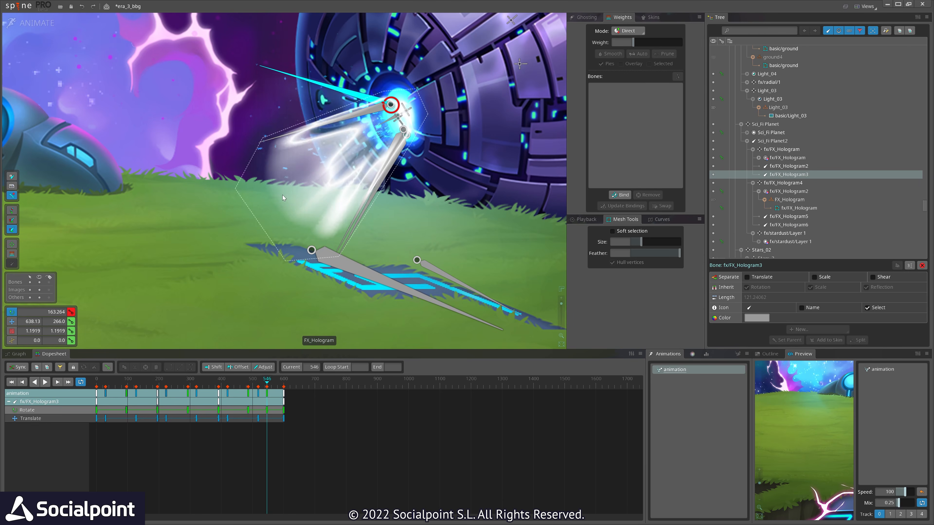
pyautogui.hotkey('ctrl', 'z')
pyautogui.scroll(-5, 285, 213)
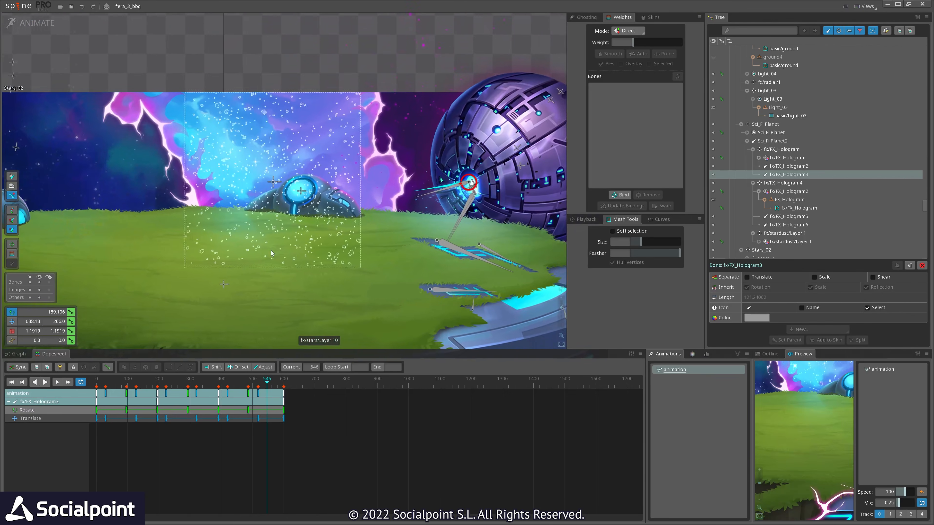
# Play the background animation and select the Stars_02 mesh under the Stars_7 bone to examine how the stars move
pyautogui.moveTo(271, 250); pyautogui.dragTo(286, 256)
pyautogui.press('d')
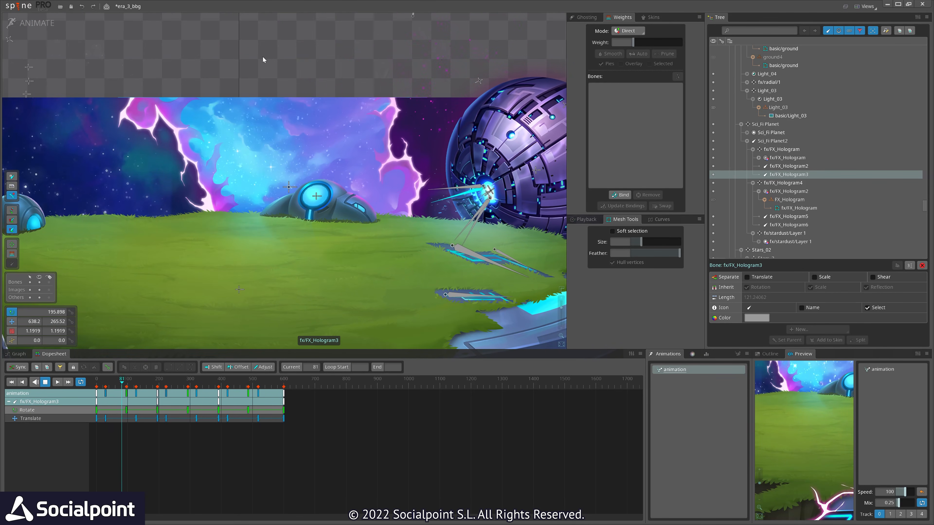
pyautogui.moveTo(95, 59); pyautogui.dragTo(410, 66)
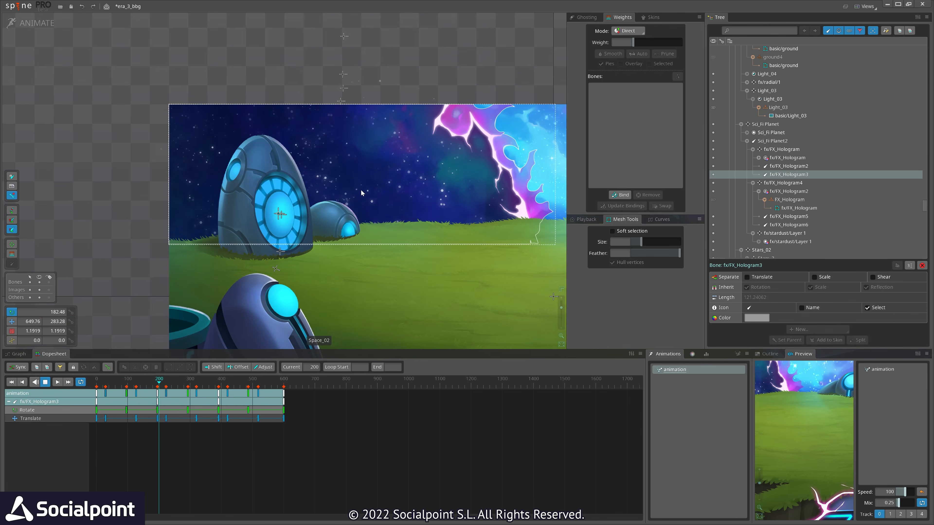
pyautogui.click(337, 187)
pyautogui.scroll(3, 387, 86)
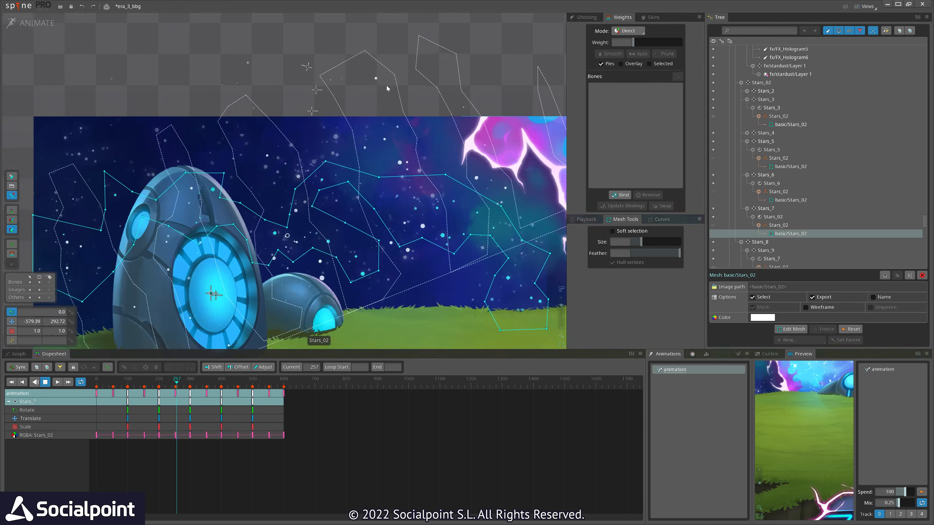
pyautogui.scroll(-3, 386, 88)
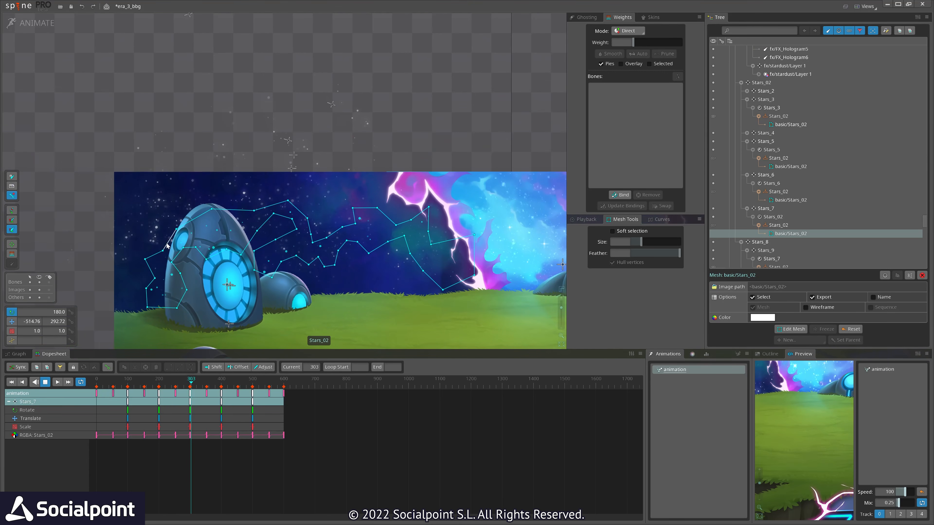
pyautogui.moveTo(291, 219); pyautogui.dragTo(304, 205)
pyautogui.scroll(-2, 304, 205)
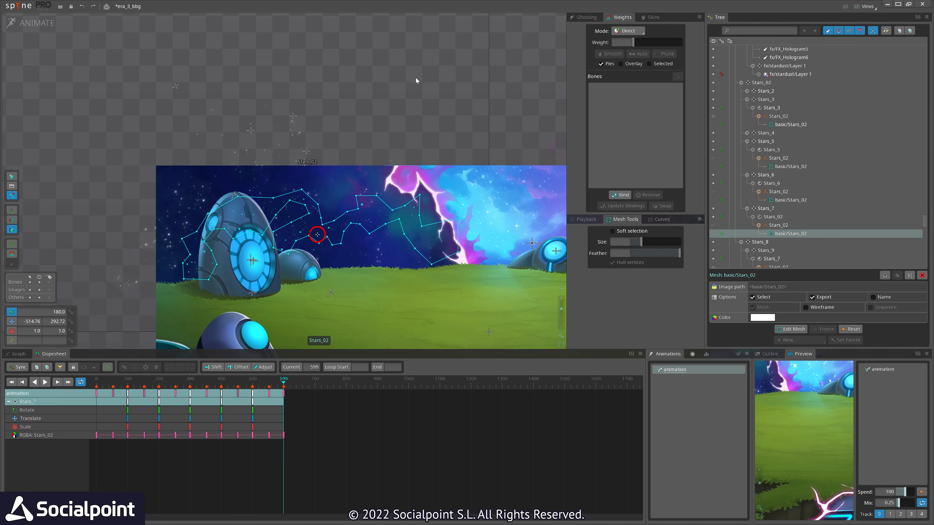
# Try to translate the Stars_7 bone and its star mesh at frame 599
pyautogui.press('v')
pyautogui.moveTo(443, 87); pyautogui.dragTo(433, 76)
pyautogui.hotkey('ctrl', 'z')
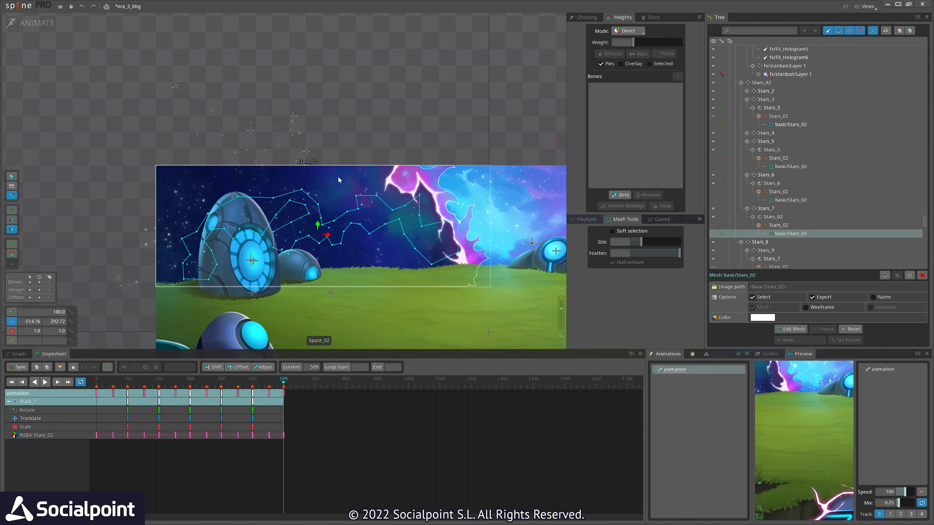
# Select the Stars_02 mesh under Stars_5 and scrub to frame 383 to examine its rotation, translation and scale
pyautogui.click(208, 192)
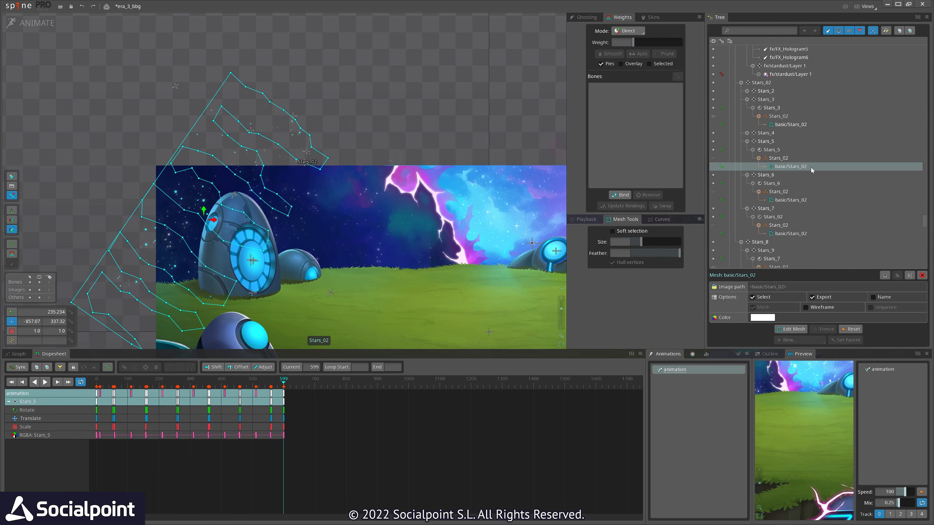
pyautogui.moveTo(811, 167)
pyautogui.moveTo(114, 389); pyautogui.dragTo(217, 389)
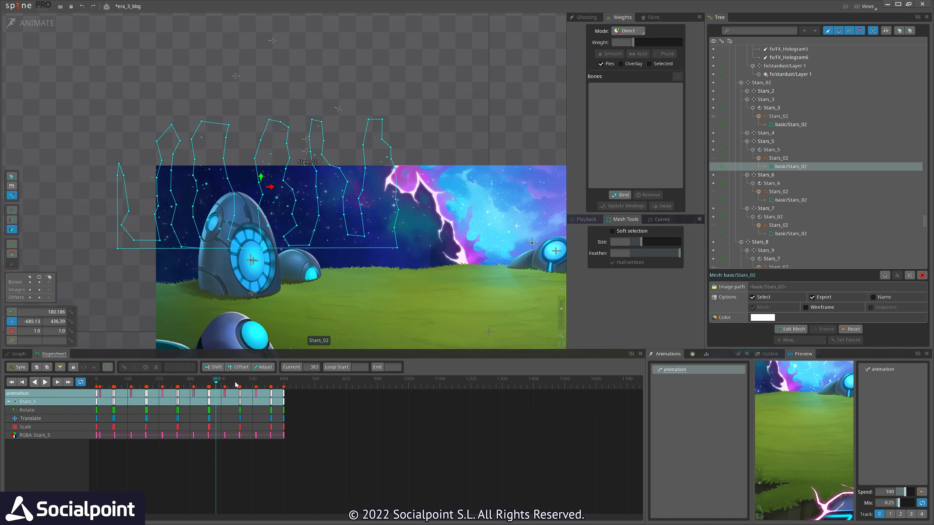
# Deselect the star mesh, set the playback speed to 400, and play the animation while viewing the sky, stars and planet
pyautogui.click(406, 112)
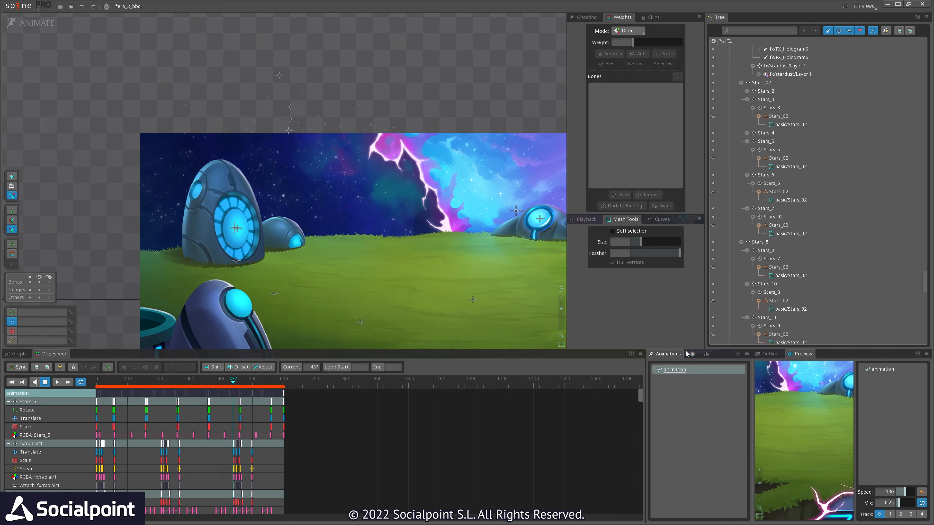
pyautogui.click(587, 221)
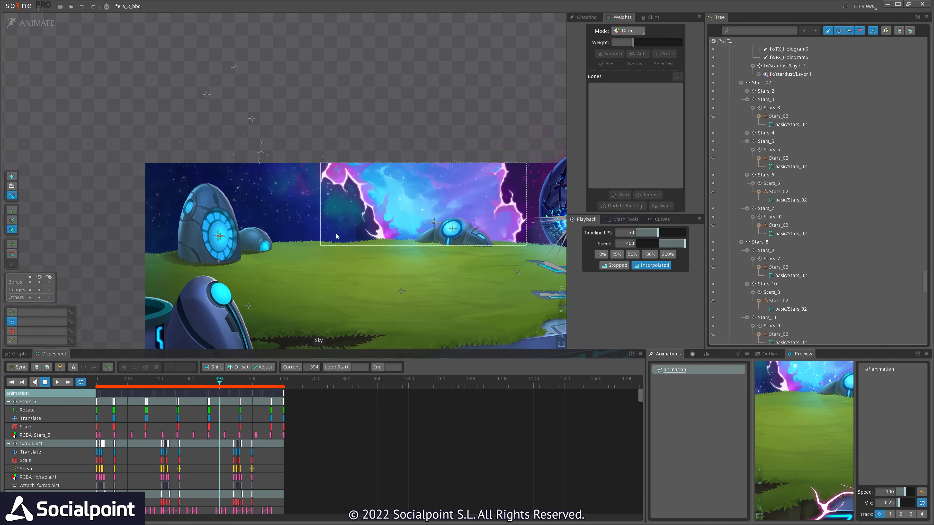
pyautogui.moveTo(280, 180); pyautogui.dragTo(163, 139)
pyautogui.scroll(5, 469, 154)
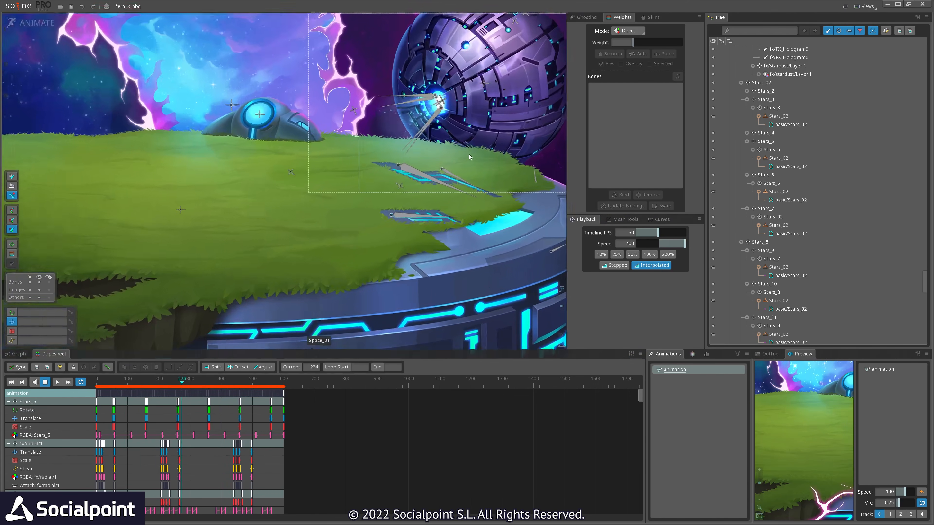
# Stop the playback and select the basic/Pattern_02 region to examine the colour keys of the light patterns
pyautogui.press('d')
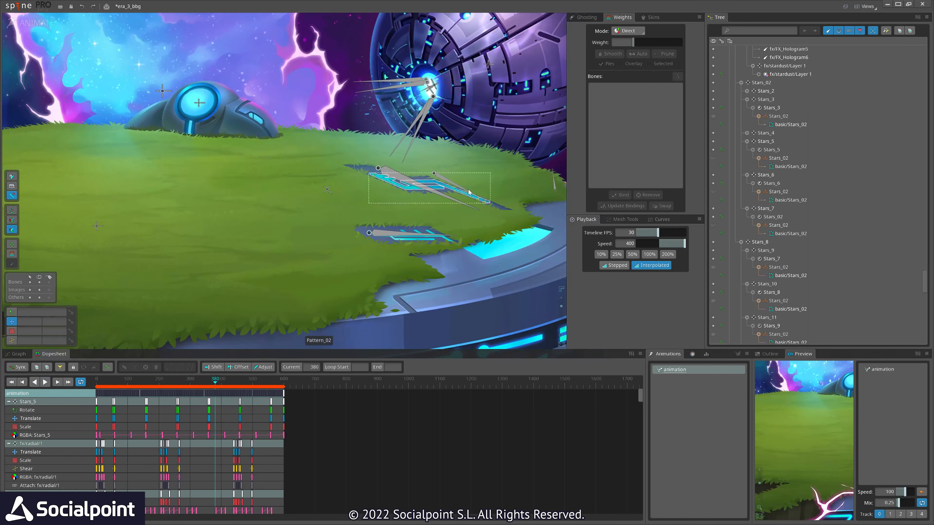
pyautogui.click(398, 193)
pyautogui.scroll(-3, 404, 191)
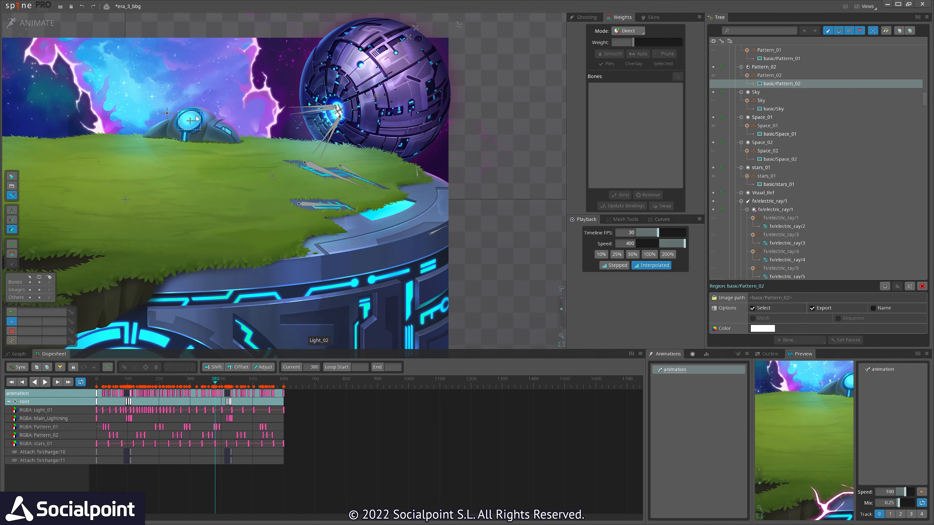
pyautogui.scroll(2, 329, 200)
# Select the fx/rect_glare/2 bone and scrub to around frame 190 to examine its translation and attachment keys
pyautogui.click(318, 211)
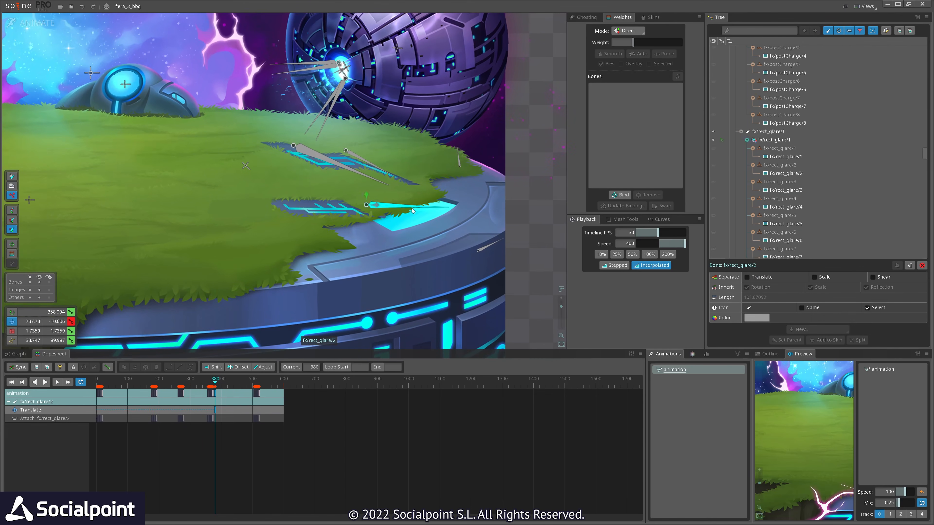
pyautogui.scroll(-6, 756, 213)
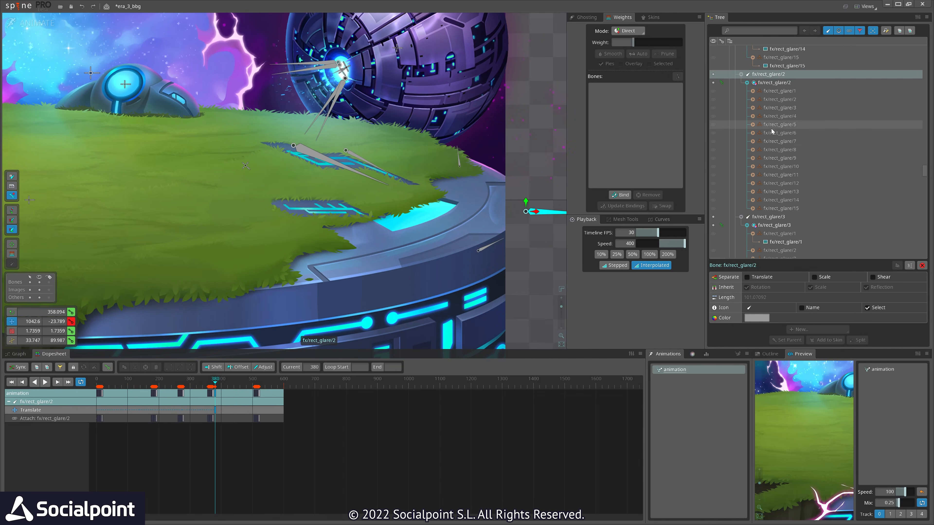
pyautogui.moveTo(494, 332); pyautogui.dragTo(335, 310)
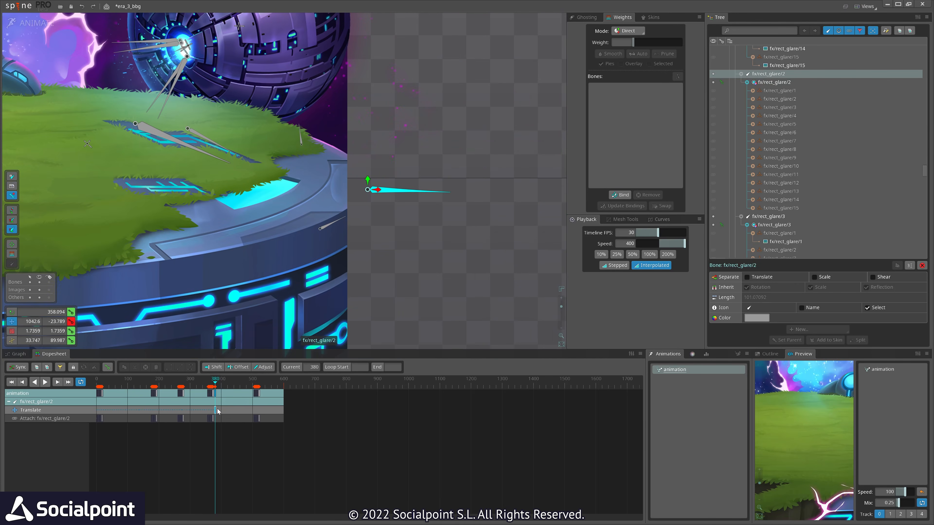
pyautogui.click(156, 388)
pyautogui.moveTo(157, 387); pyautogui.dragTo(156, 387)
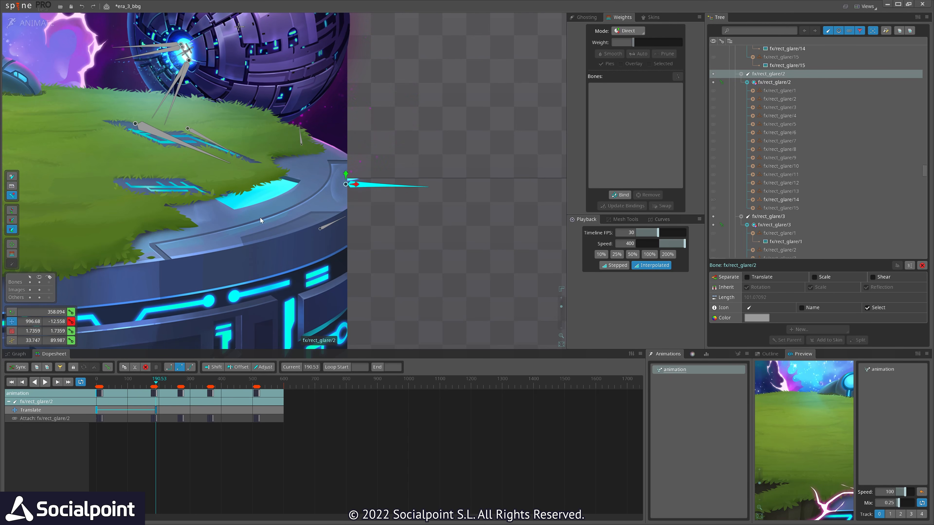
# Select the basic/Pattern_01 region in the grass to examine its colour keys alongside the glare effect
pyautogui.scroll(3, 147, 174)
pyautogui.click(190, 189)
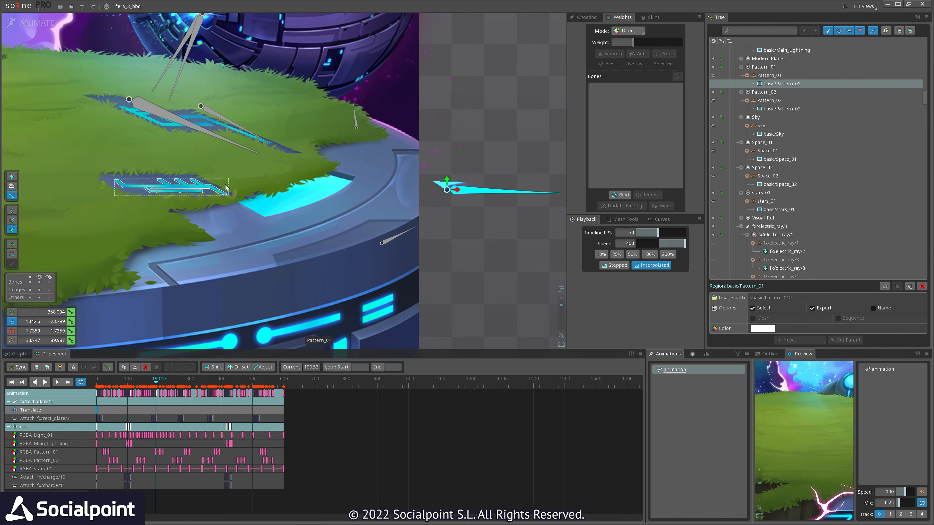
pyautogui.scroll(-3, 205, 246)
pyautogui.scroll(-5, 206, 245)
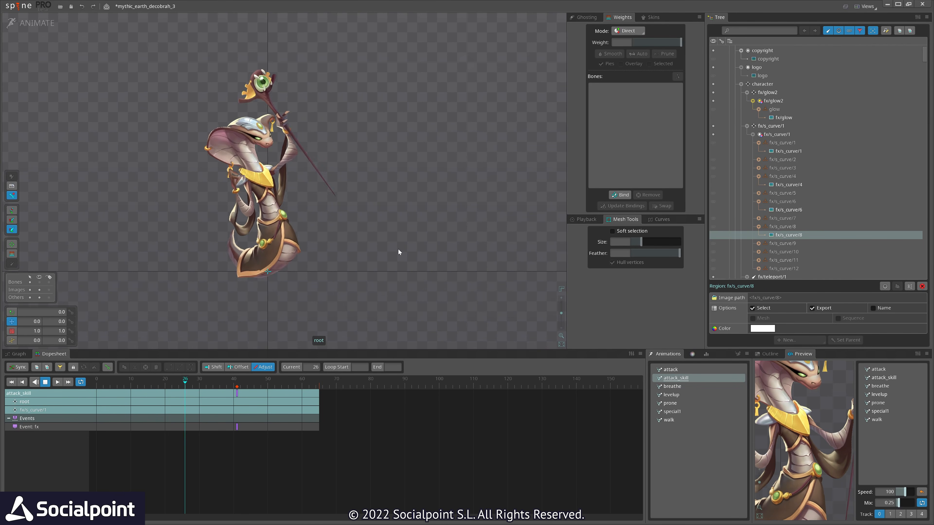
# Play the cobra character's special1 animation and scrub to frame 38 to examine the green curve effect
pyautogui.click(679, 410)
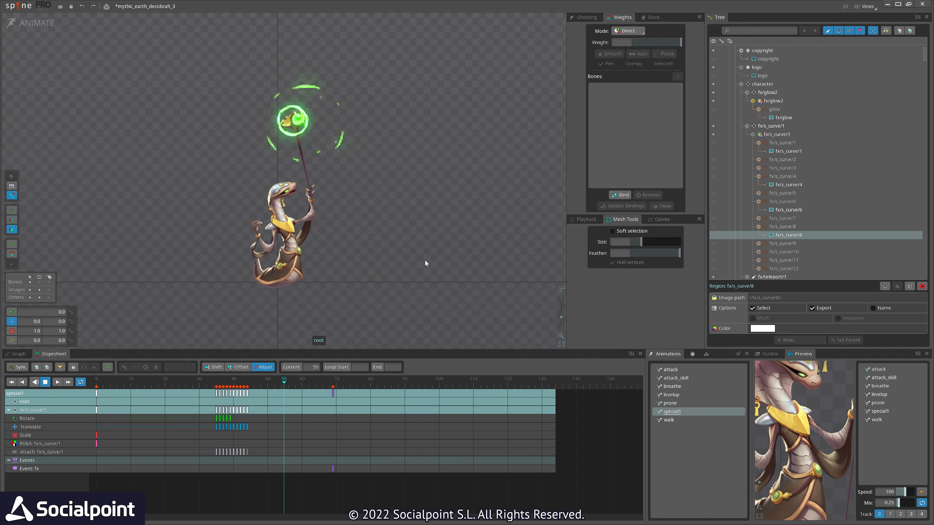
pyautogui.moveTo(100, 384); pyautogui.dragTo(227, 392)
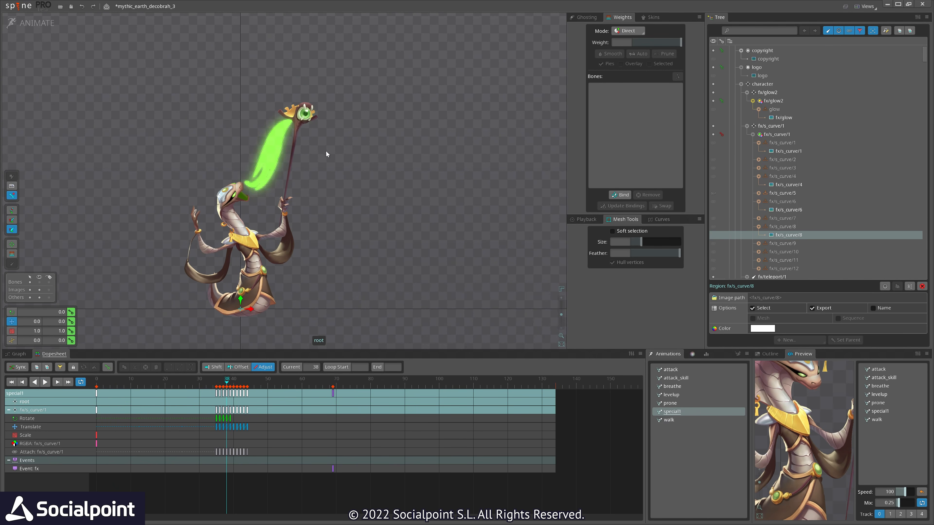
# Open the cobra's attack animation and scrub onward from frame 16 to examine the frame-by-frame fire effects
pyautogui.click(678, 369)
pyautogui.scroll(-3, 421, 252)
pyautogui.press('d')
pyautogui.press('d')
pyautogui.moveTo(142, 386)
pyautogui.mouseDown()
pyautogui.moveTo(159, 393)
pyautogui.moveTo(151, 389)
pyautogui.mouseUp()
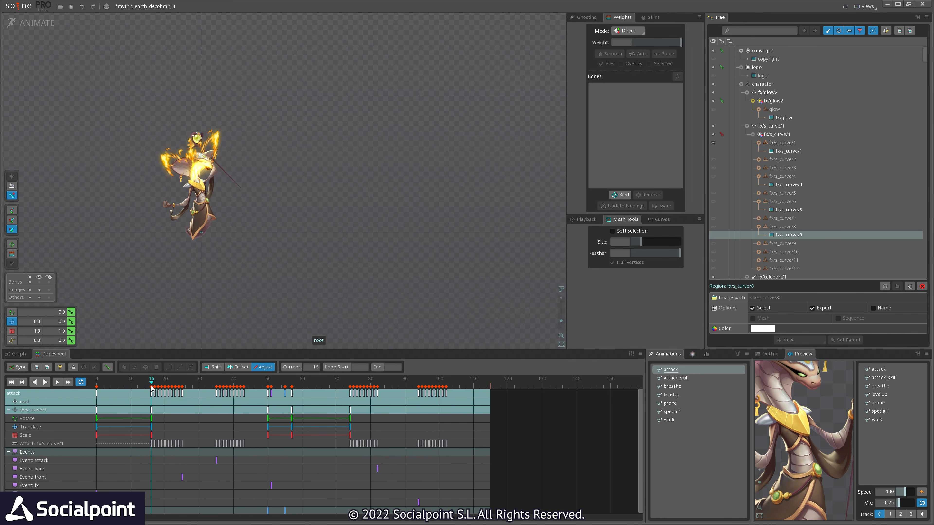
pyautogui.scroll(5, 158, 127)
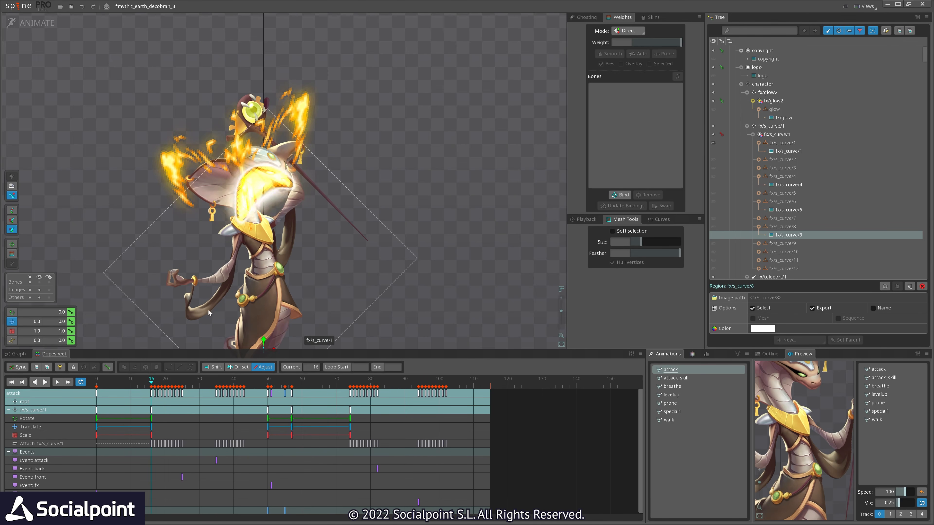
pyautogui.moveTo(153, 383); pyautogui.dragTo(161, 386)
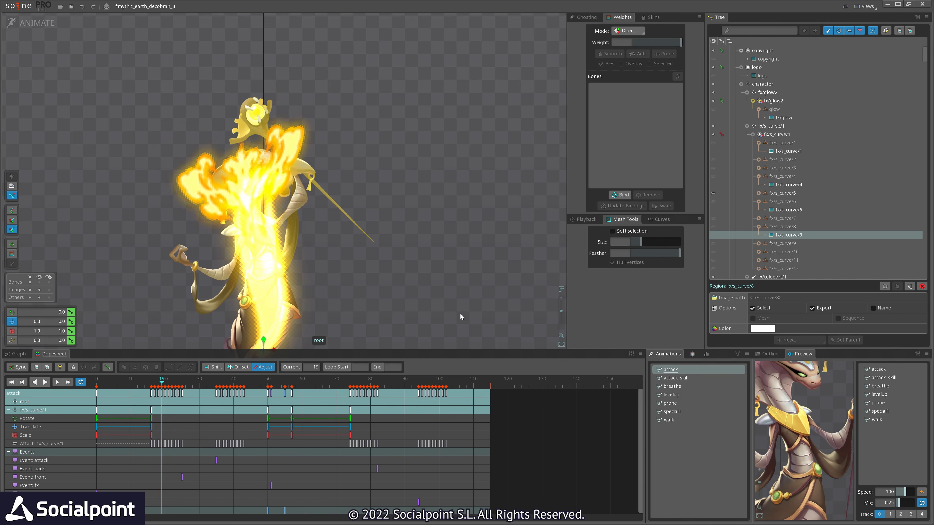
pyautogui.moveTo(258, 210); pyautogui.dragTo(217, 97)
pyautogui.moveTo(165, 379); pyautogui.dragTo(387, 391)
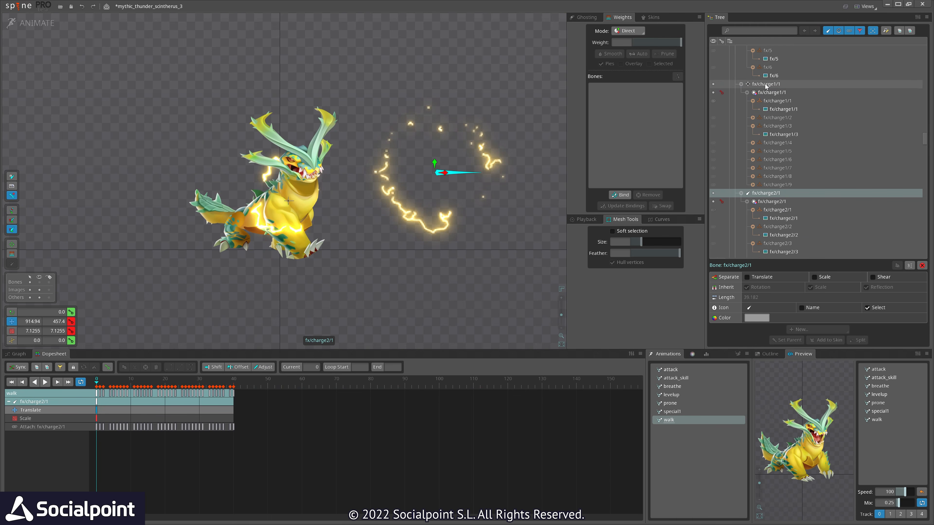
# Play the yellow beast's walk animation, and scrub its attack_skill animation around frame 48 to examine the electric charge and claw impact
pyautogui.press('space')
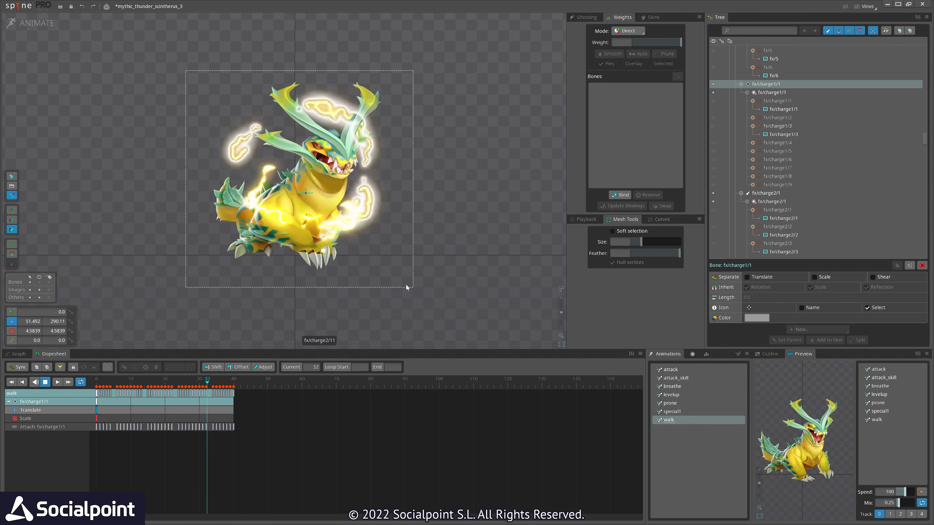
pyautogui.click(688, 379)
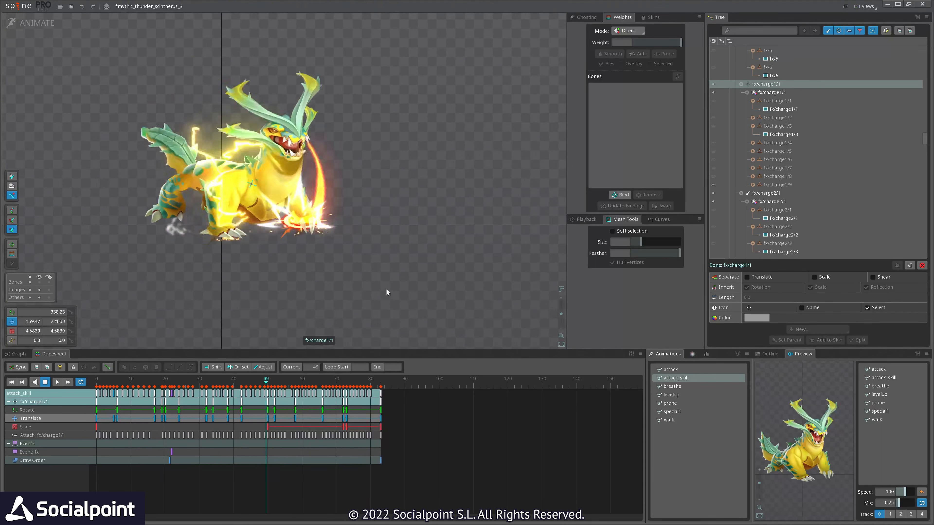
pyautogui.press('space')
pyautogui.moveTo(271, 380); pyautogui.dragTo(261, 380)
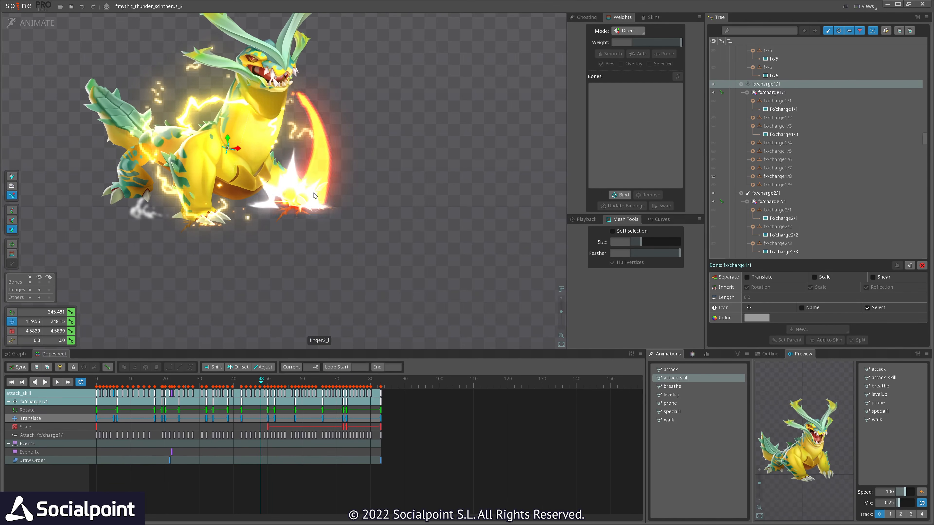
pyautogui.moveTo(250, 381); pyautogui.dragTo(313, 387)
pyautogui.press('space')
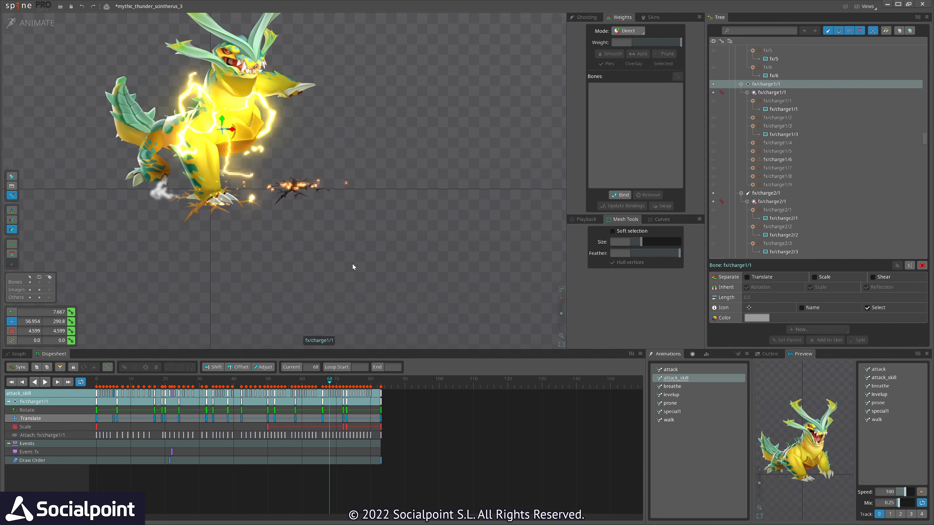
# Play the beast's special1 animation and scrub to frame 57 to examine the smoke and yellow ground cracks
pyautogui.click(680, 411)
pyautogui.moveTo(419, 259); pyautogui.dragTo(403, 290)
pyautogui.scroll(2, 331, 319)
pyautogui.press('space')
pyautogui.click(179, 383)
pyautogui.moveTo(231, 387); pyautogui.dragTo(272, 391)
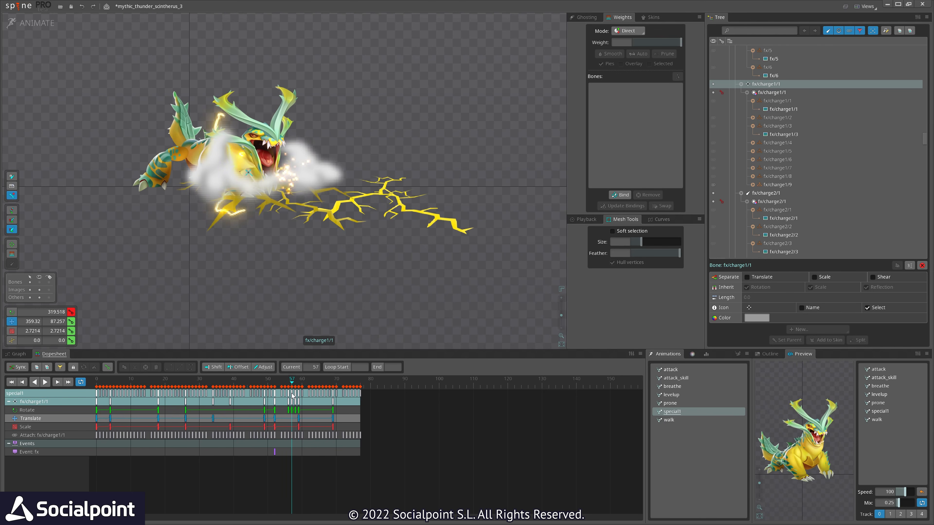
# Select the fx/c33 ground crack region and scrub to frame 68 to examine how the fx/c6 attachments change
pyautogui.scroll(3, 462, 223)
pyautogui.click(462, 223)
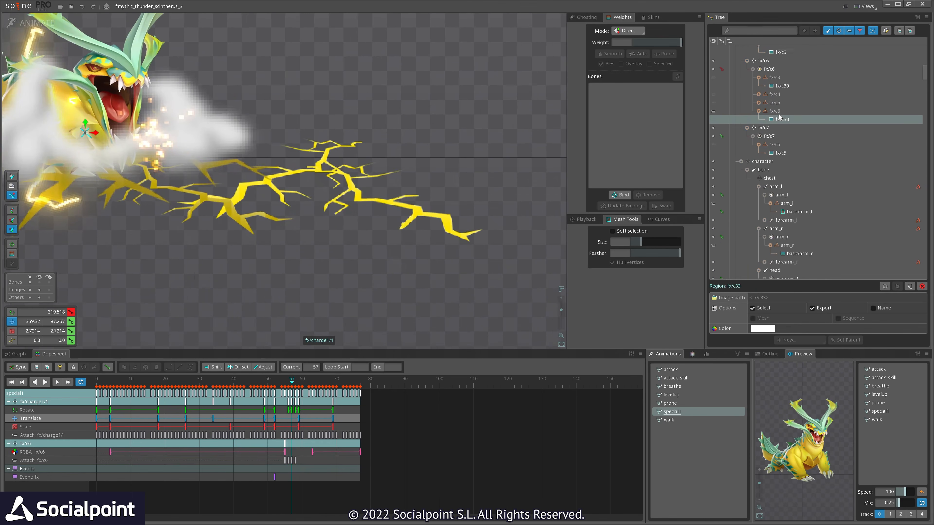
pyautogui.click(752, 84)
pyautogui.click(752, 84)
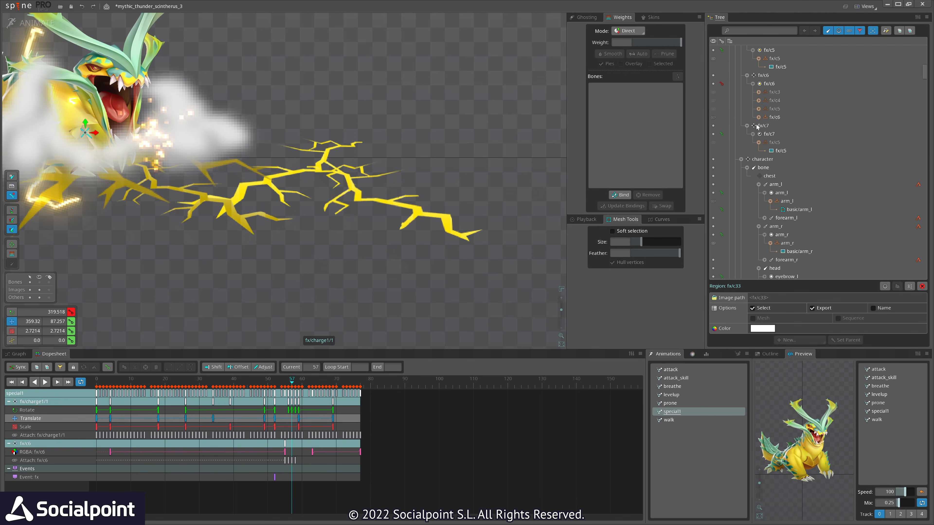
pyautogui.moveTo(293, 384); pyautogui.dragTo(330, 385)
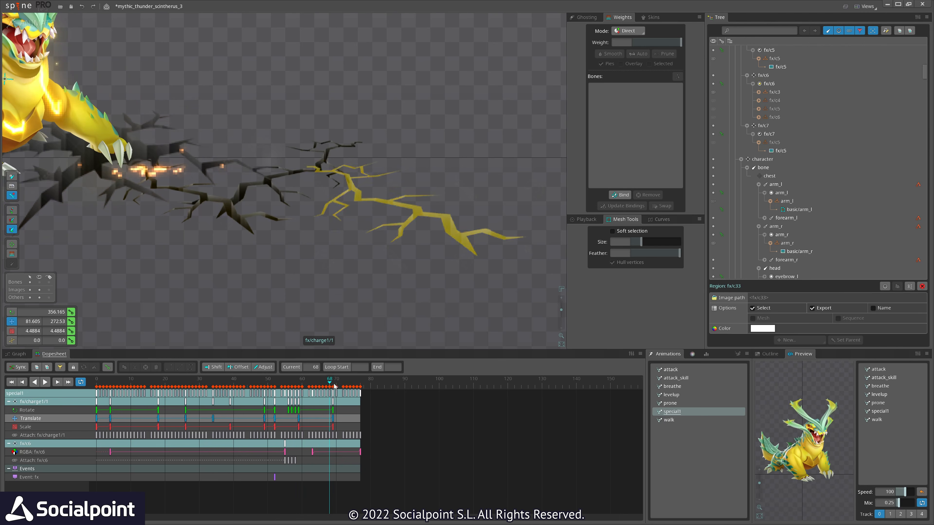
# Select the fx/c6 slot and scrub through the end of special1 to examine the crack's tint colours and keys
pyautogui.click(432, 225)
pyautogui.click(776, 84)
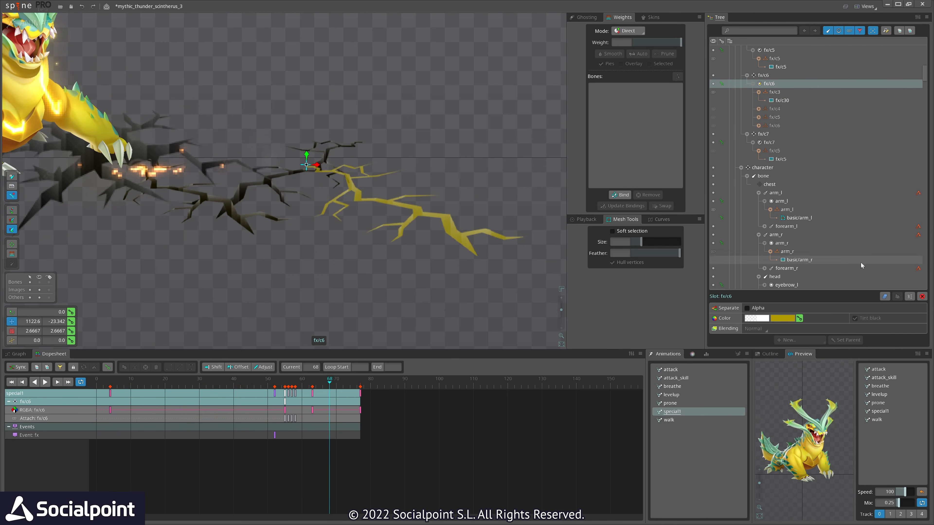
pyautogui.moveTo(287, 381); pyautogui.dragTo(373, 396)
pyautogui.scroll(-3, 253, 241)
pyautogui.moveTo(253, 241); pyautogui.dragTo(342, 305)
pyautogui.scroll(-2, 342, 306)
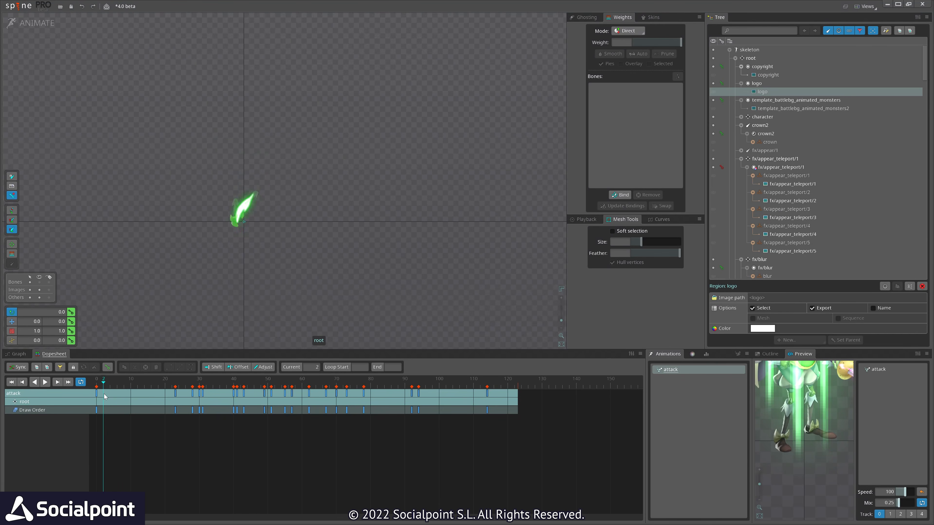
# Scrub the frog knight's attack animation to frame 7 to examine the green teleport effect
pyautogui.moveTo(103, 394); pyautogui.dragTo(120, 379)
pyautogui.scroll(2, 266, 176)
pyautogui.scroll(1, 178, 291)
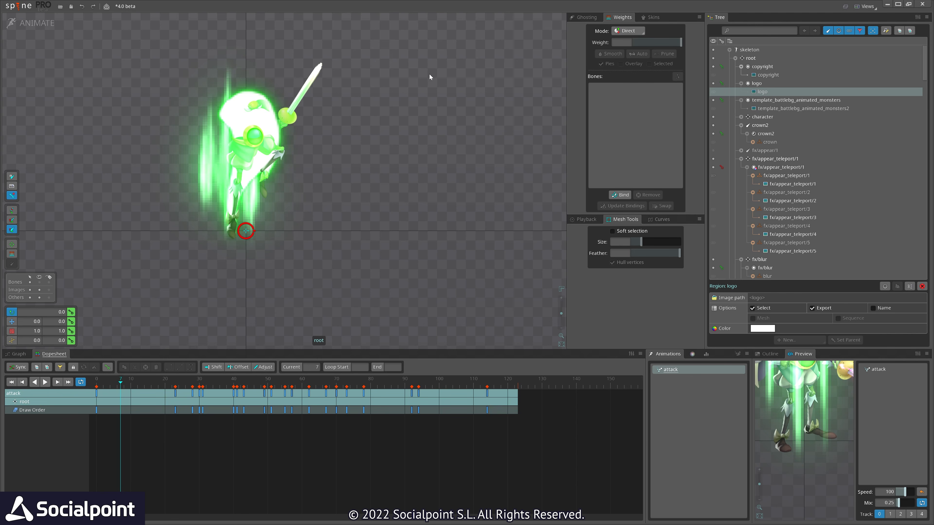
# Scrub to frame 30 of the attack animation and select the fx/blur mesh to examine its deformation and bound bones
pyautogui.moveTo(118, 396); pyautogui.dragTo(201, 407)
pyautogui.click(267, 143)
pyautogui.moveTo(436, 262); pyautogui.dragTo(394, 270)
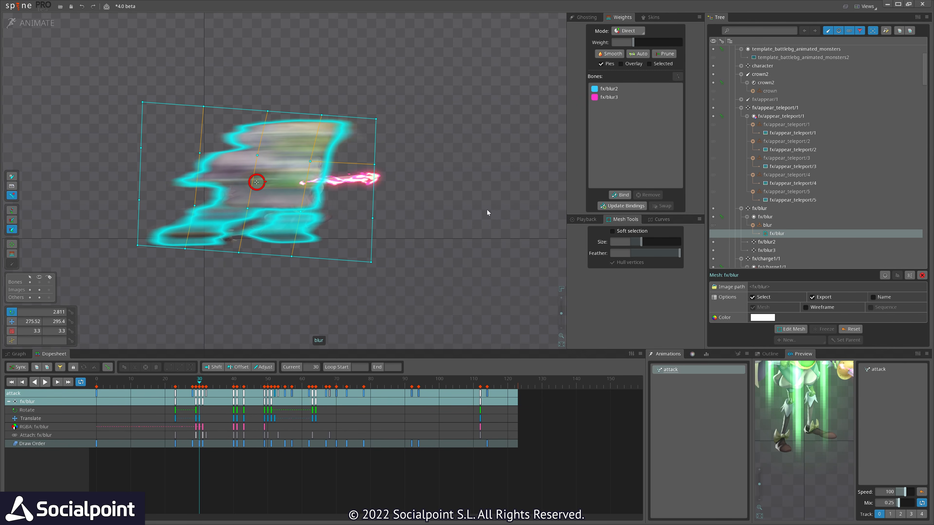
# Scrub through the rest of the frog knight's attack, past frames 34, 50 and 84, and return to frame 10
pyautogui.click(207, 386)
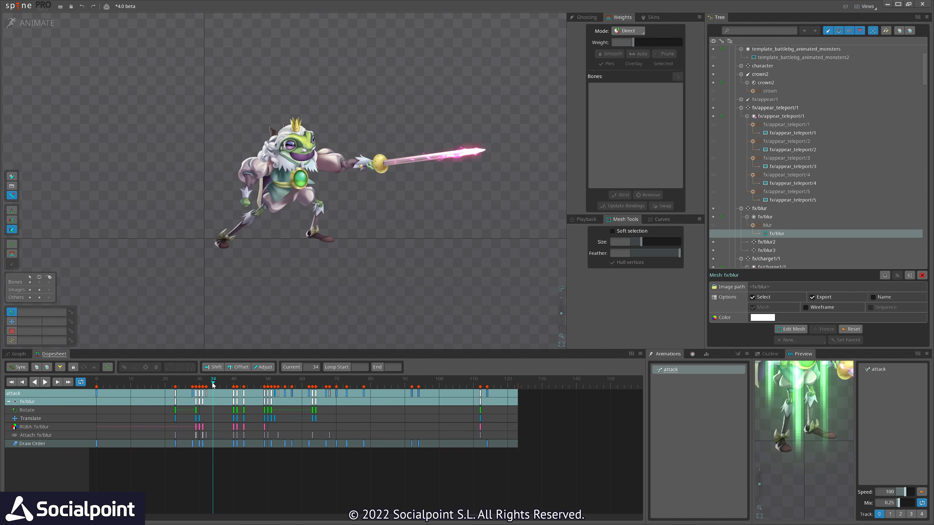
pyautogui.moveTo(208, 401); pyautogui.dragTo(272, 387)
pyautogui.scroll(-2, 490, 203)
pyautogui.scroll(-2, 453, 230)
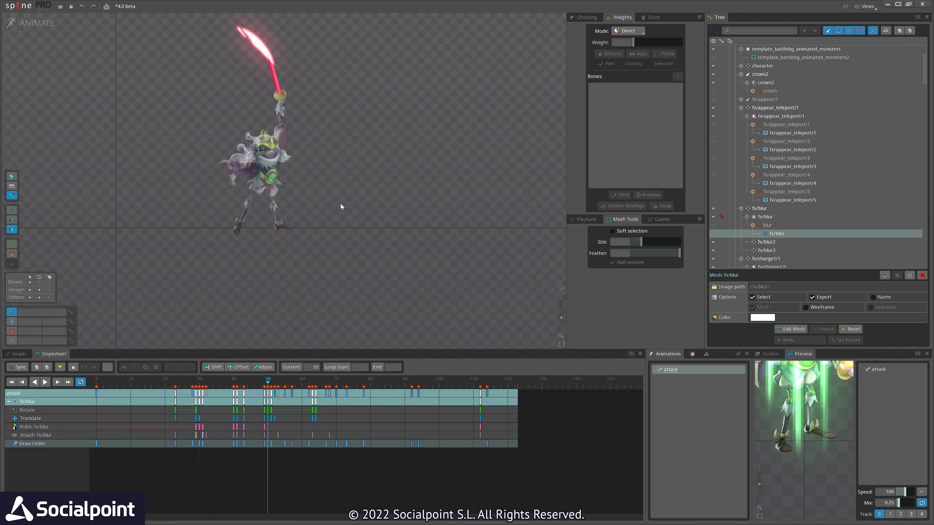
pyautogui.scroll(2, 332, 109)
pyautogui.moveTo(272, 386); pyautogui.dragTo(352, 395)
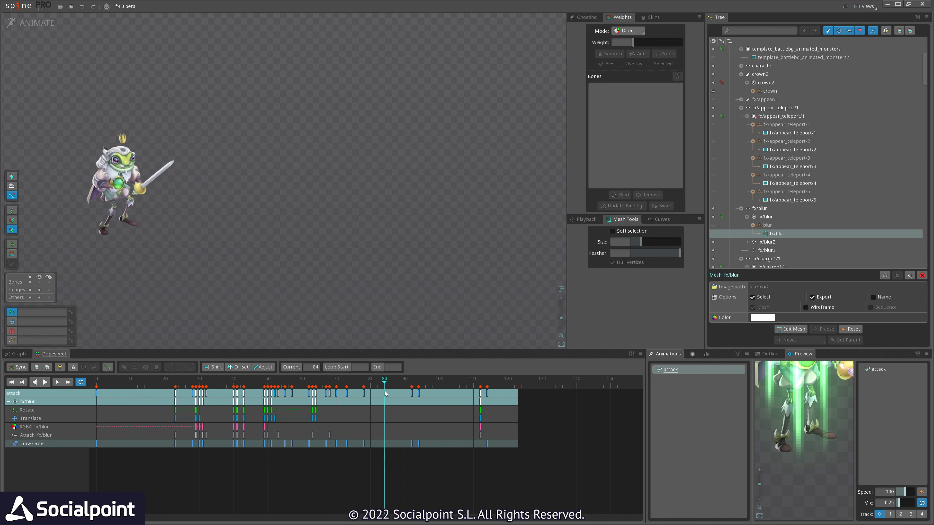
pyautogui.moveTo(445, 392); pyautogui.dragTo(470, 393)
pyautogui.moveTo(360, 389); pyautogui.dragTo(136, 396)
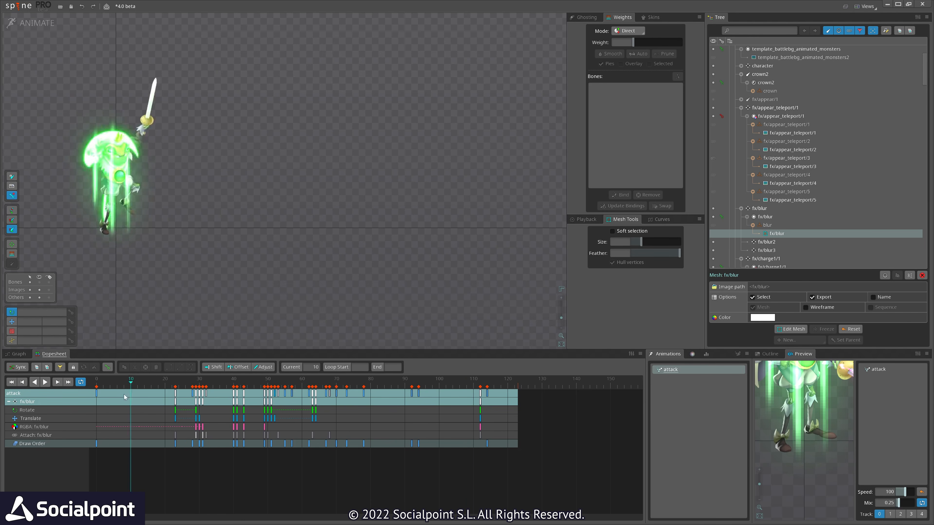
# Select the fx/appear_teleport/1 region and its bone, scrub the opening frames to examine the sequence, and undo the last two actions
pyautogui.click(93, 145)
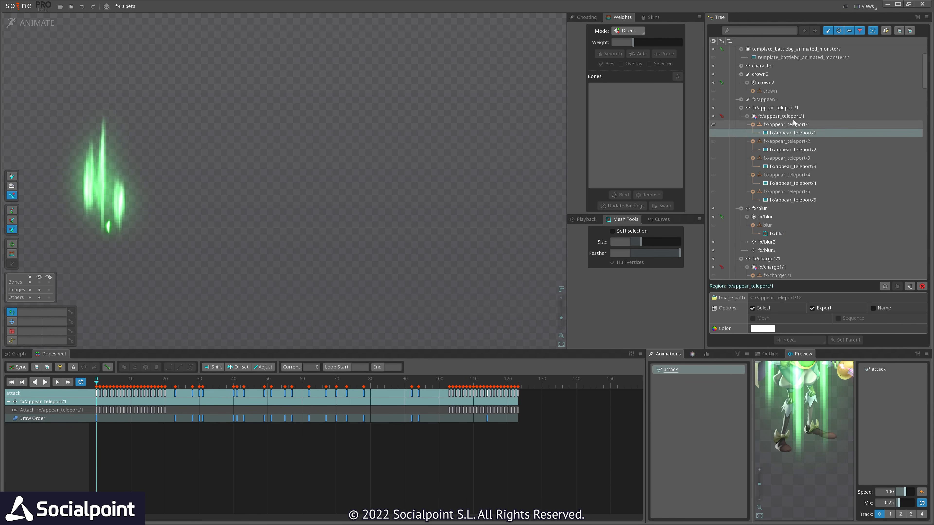
pyautogui.click(775, 107)
pyautogui.moveTo(410, 255); pyautogui.dragTo(338, 265)
pyautogui.moveTo(99, 387); pyautogui.dragTo(156, 390)
pyautogui.hotkey('ctrl', 'z')
pyautogui.hotkey('ctrl', 'z')
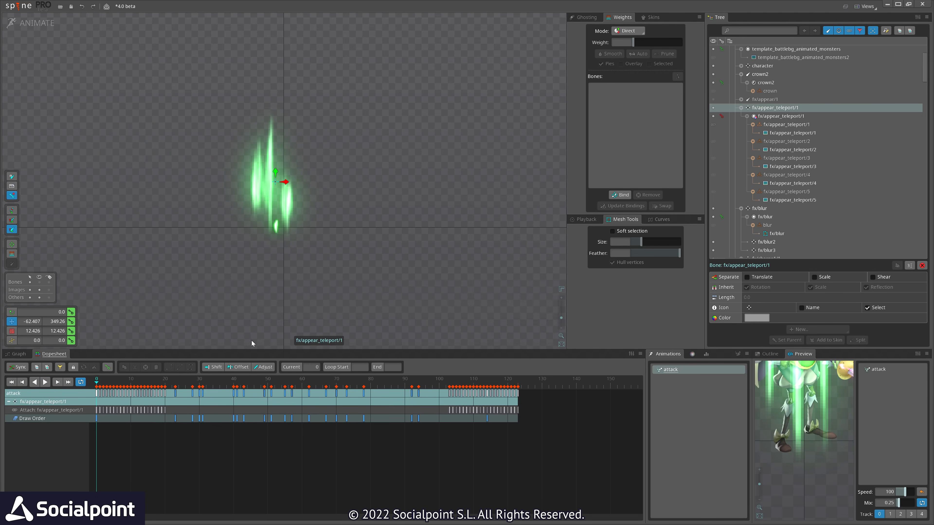
pyautogui.moveTo(313, 293); pyautogui.dragTo(300, 299)
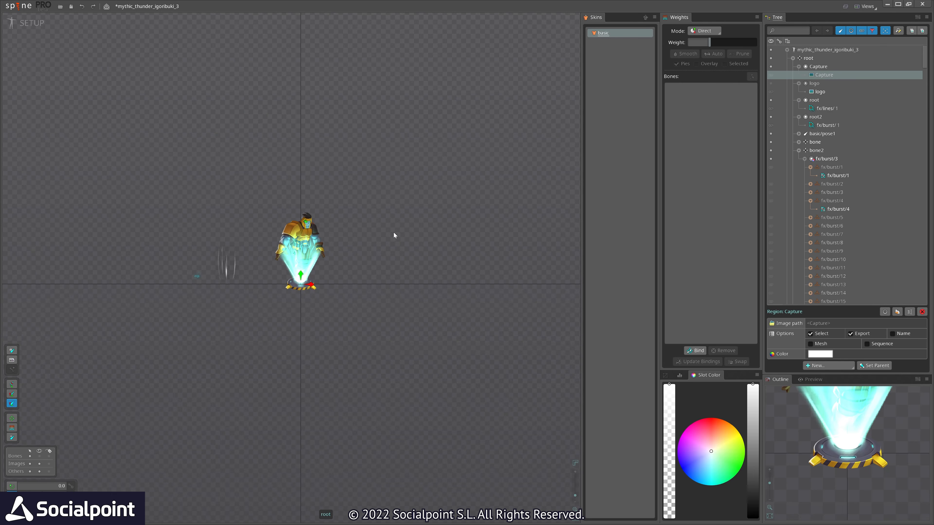
# Switch the hologram character from Setup to Animate mode and scrub its attack animation to frame 6
pyautogui.scroll(1, 361, 232)
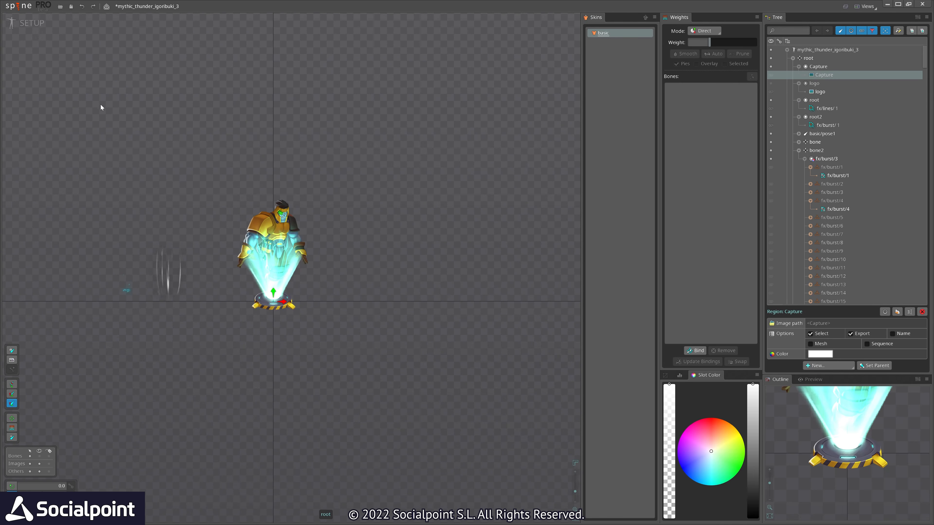
pyautogui.click(23, 20)
pyautogui.moveTo(319, 136); pyautogui.dragTo(350, 132)
pyautogui.moveTo(99, 385); pyautogui.dragTo(117, 392)
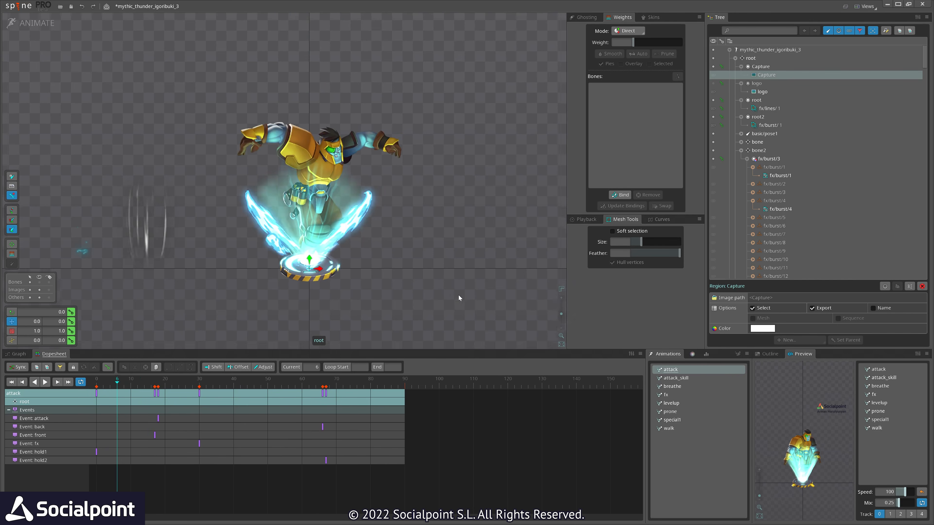
# Scrub the attack animation past frames 13 and 21 to examine the teleport effect, stopping at frame 20
pyautogui.scroll(-2, 459, 298)
pyautogui.moveTo(459, 298); pyautogui.dragTo(377, 285)
pyautogui.moveTo(107, 385); pyautogui.dragTo(143, 387)
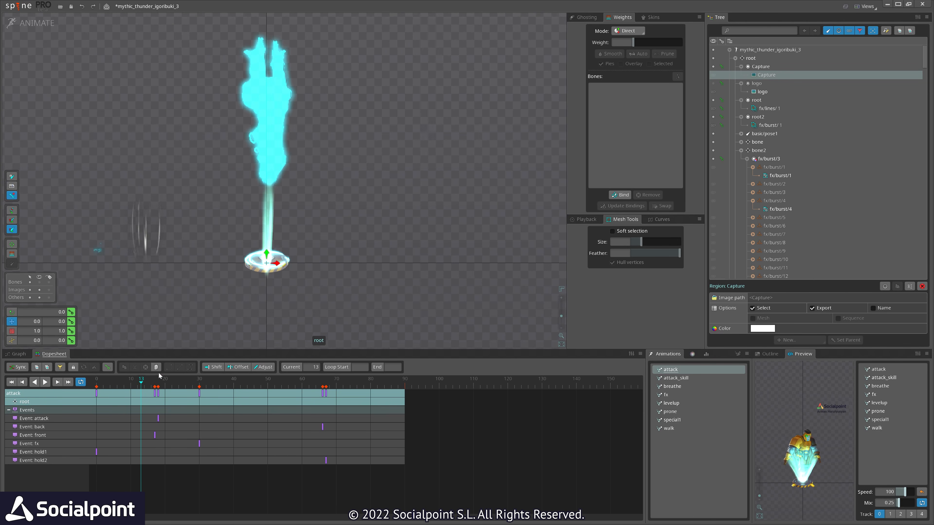
pyautogui.moveTo(143, 387); pyautogui.dragTo(162, 387)
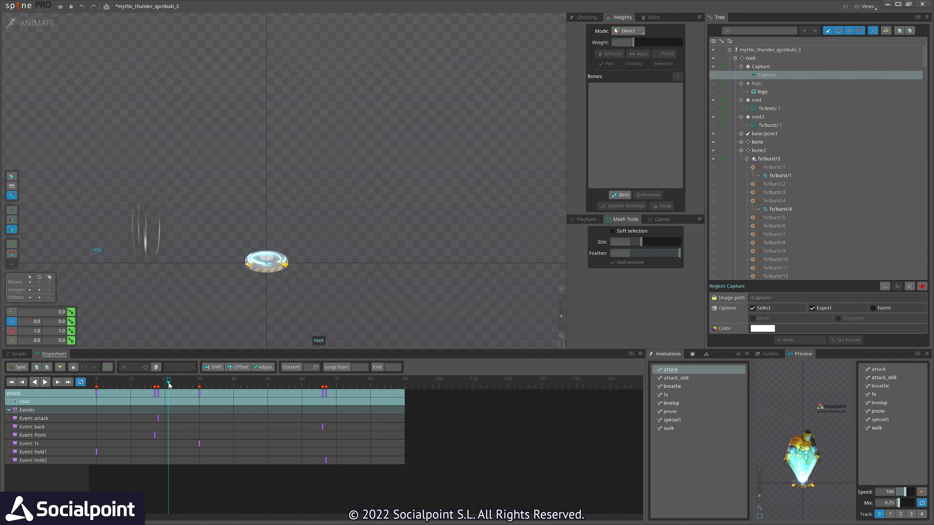
pyautogui.moveTo(172, 385)
pyautogui.mouseDown()
pyautogui.moveTo(187, 385)
pyautogui.moveTo(150, 383)
pyautogui.moveTo(172, 383)
pyautogui.moveTo(166, 379)
pyautogui.mouseUp()
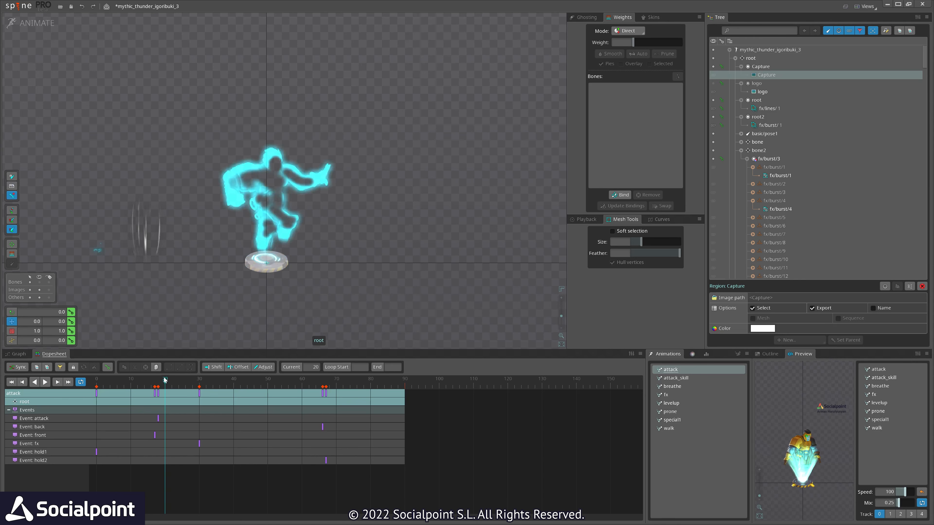
# Select the basic/pose22 region and toggle the visibility of the basic/pose1 slot's pose attachments to compare them, ending on pose3
pyautogui.click(298, 173)
pyautogui.click(713, 151)
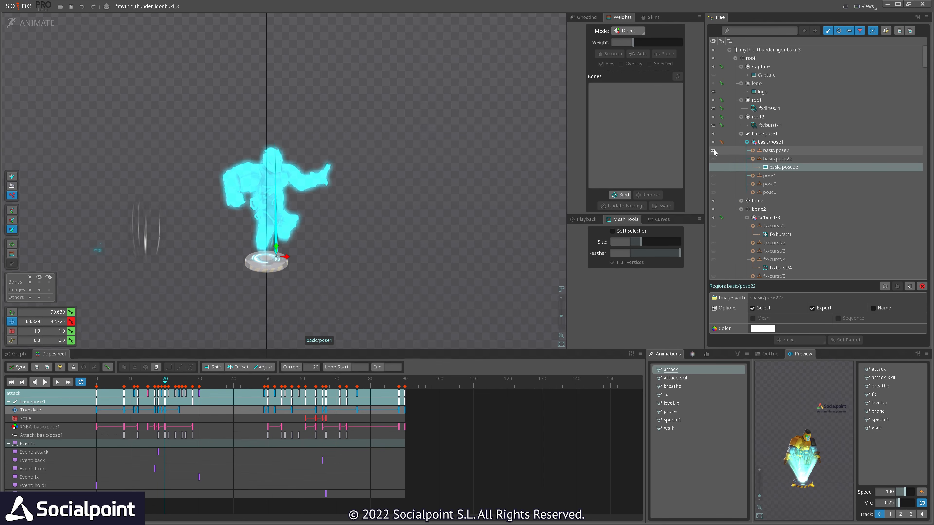
pyautogui.click(714, 159)
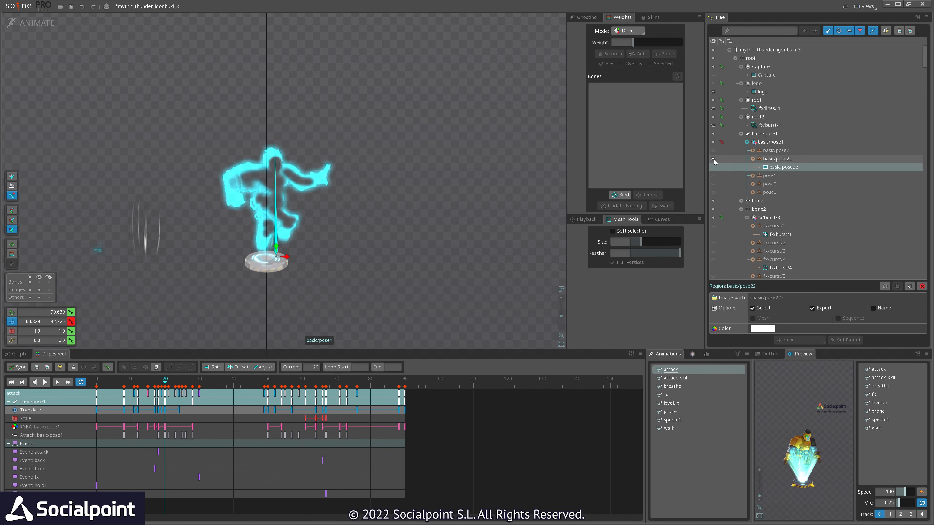
pyautogui.click(714, 176)
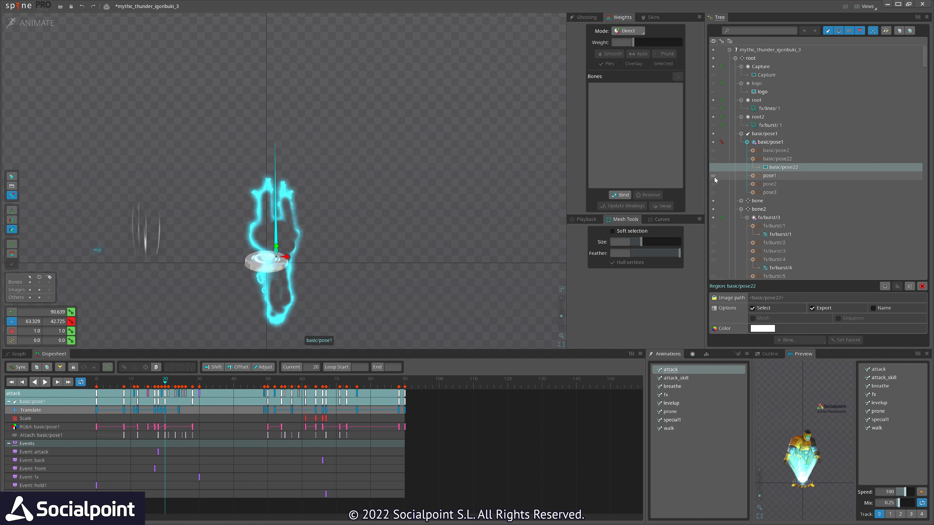
pyautogui.click(714, 193)
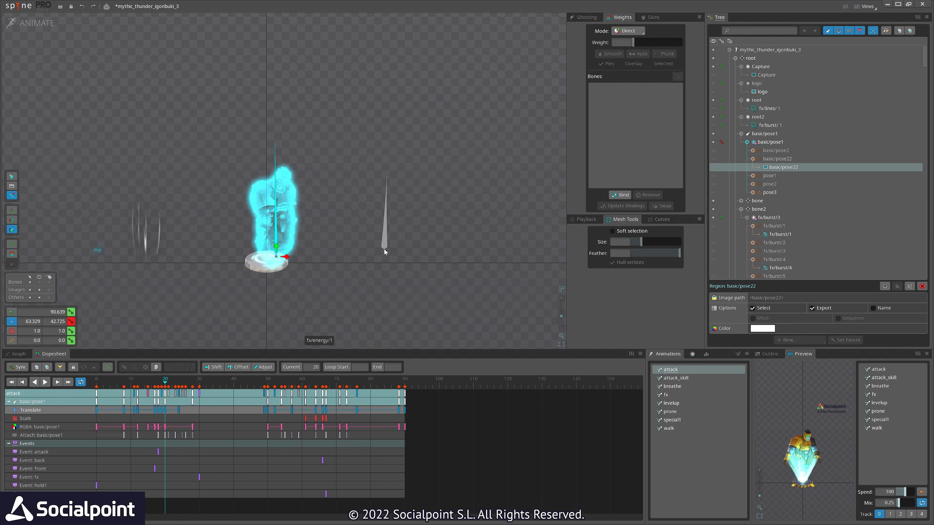
# Scrub the attack animation to frame 48 and back to frame 45, and select the fx/lines sequence mesh beside the character
pyautogui.click(258, 384)
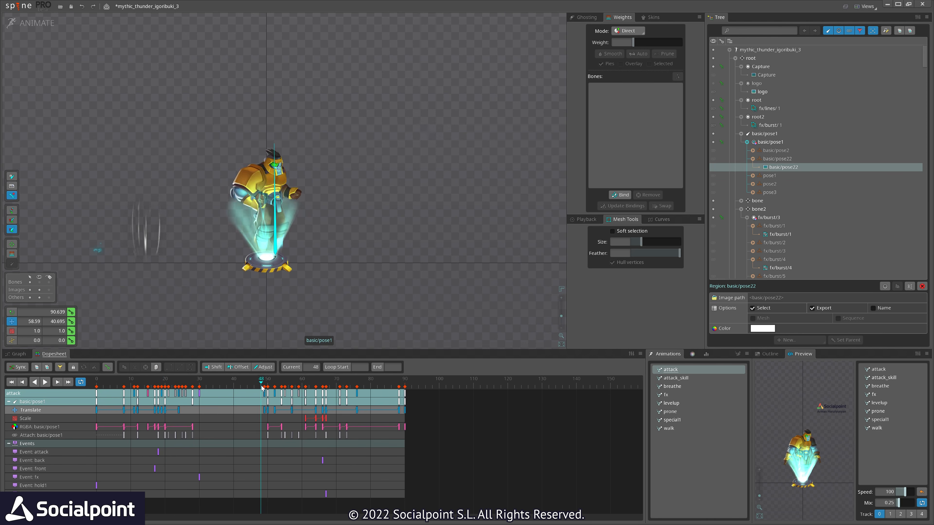
pyautogui.moveTo(201, 386); pyautogui.dragTo(252, 396)
pyautogui.scroll(3, 142, 234)
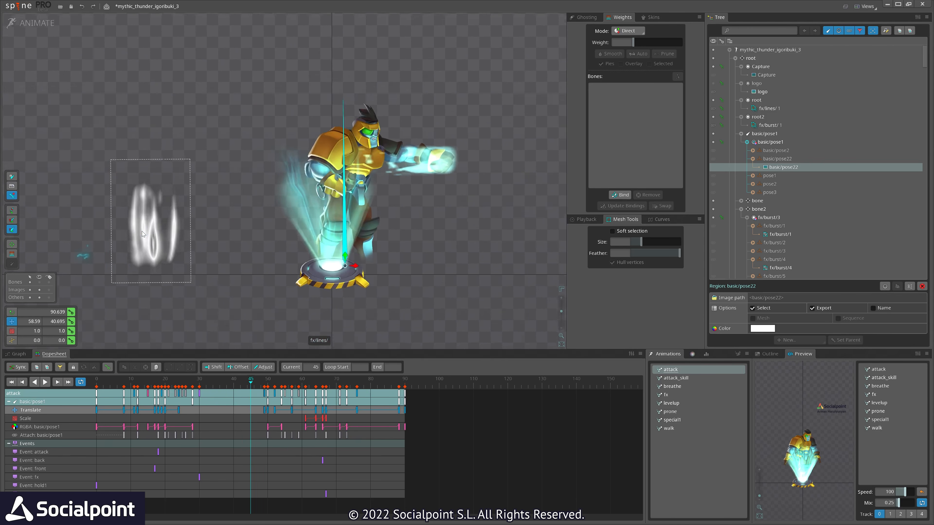
pyautogui.scroll(1, 142, 234)
pyautogui.click(143, 234)
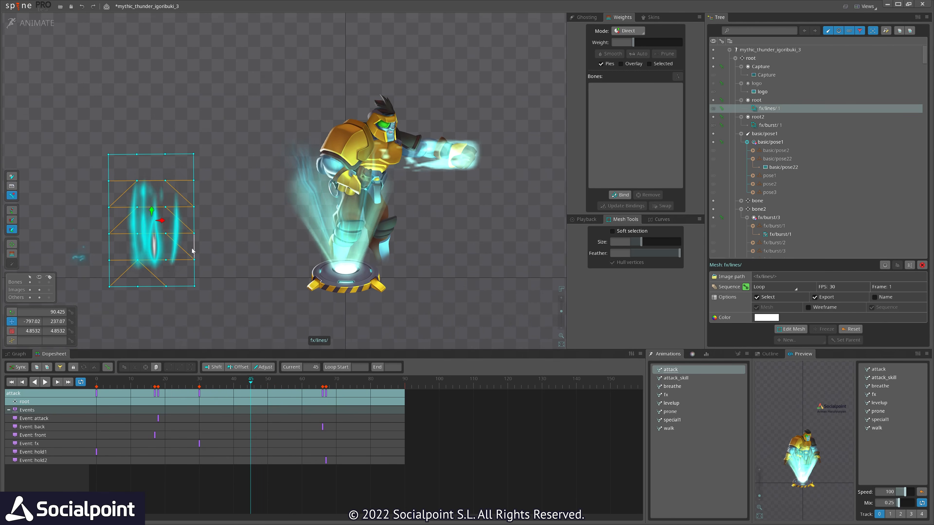
# Open and play the fx animation, selecting the fx/burst and fx/lines sequence meshes in turn to examine them
pyautogui.click(676, 396)
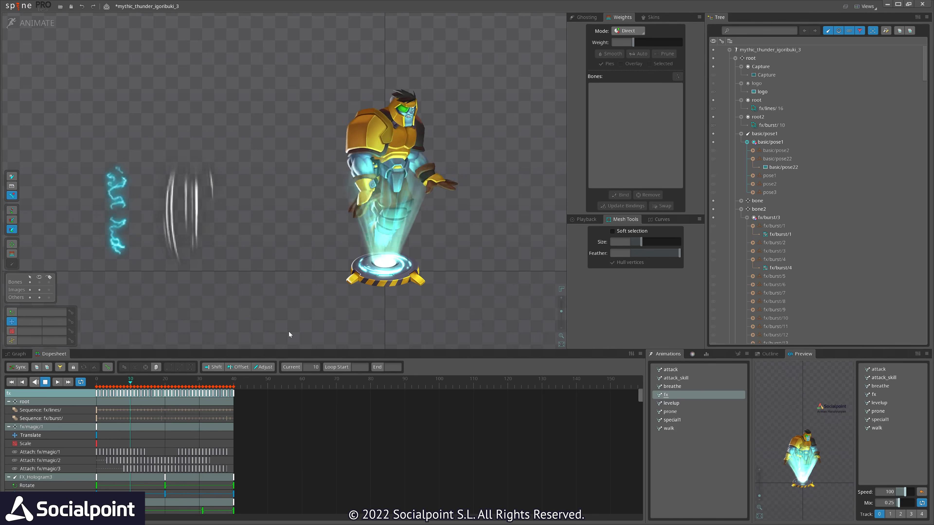
pyautogui.click(119, 227)
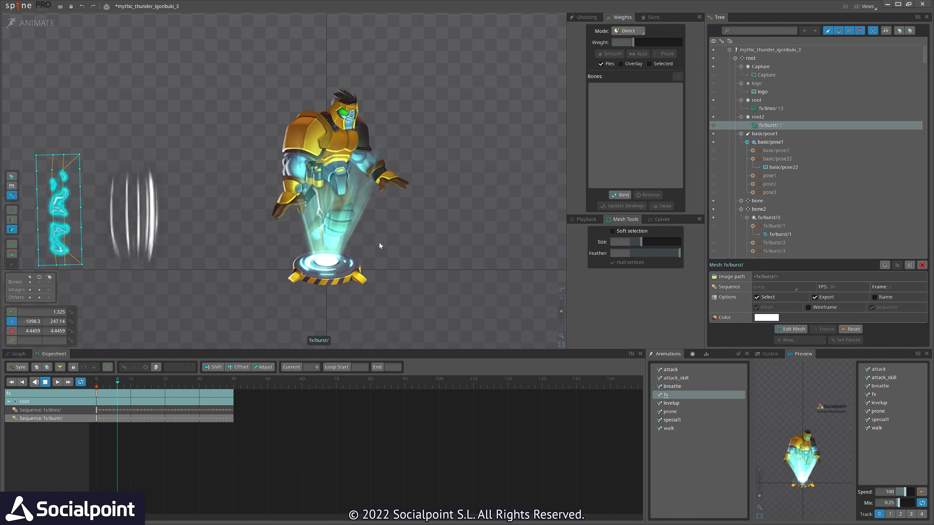
pyautogui.click(134, 217)
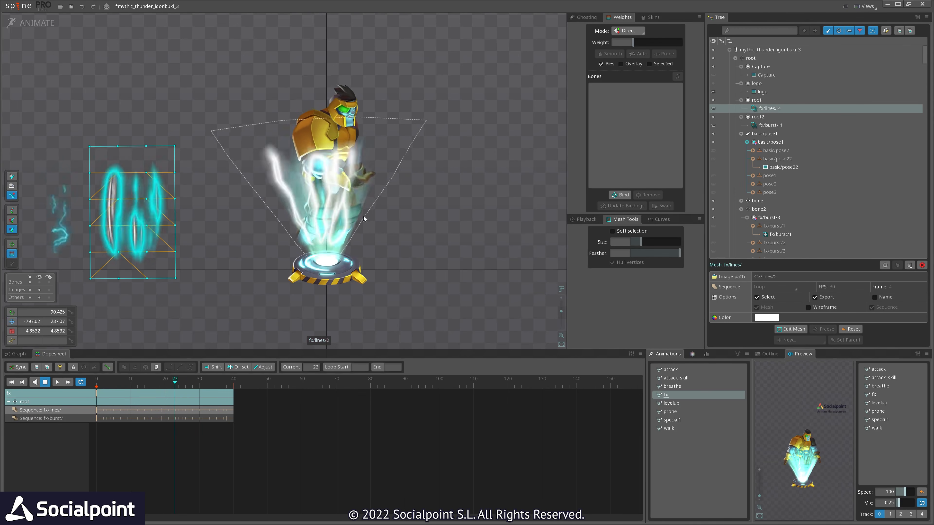
# Select the fx/lines/9 linked mesh in the hologram beam to examine its bound bones, clear the selection and resume playback
pyautogui.click(364, 220)
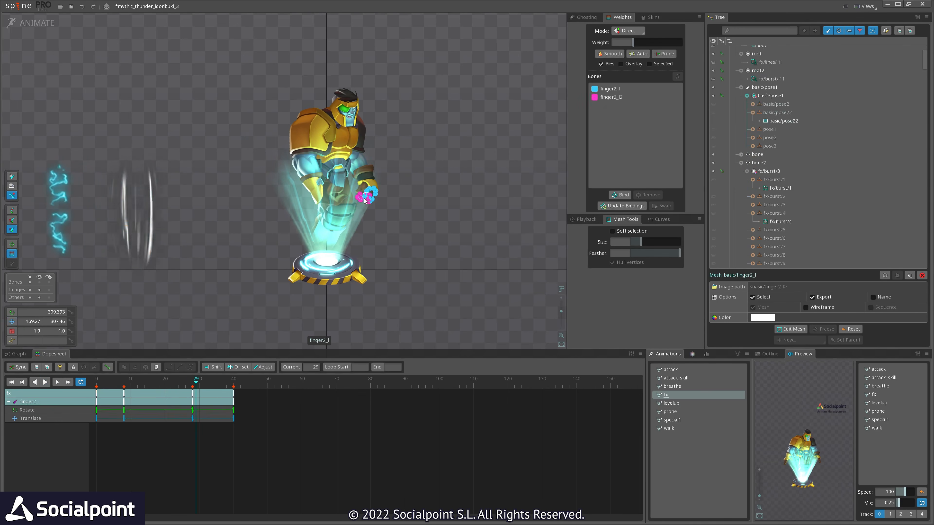
pyautogui.click(354, 211)
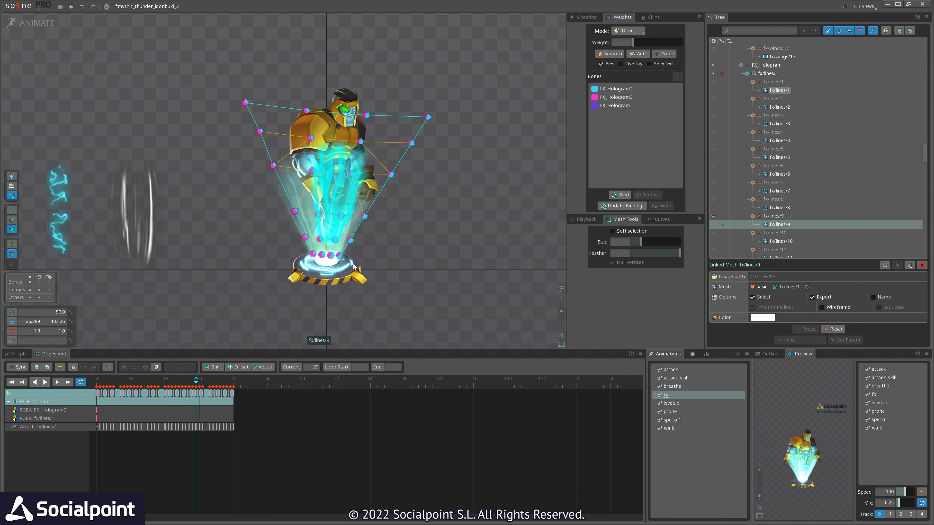
pyautogui.press('d')
pyautogui.press('space')
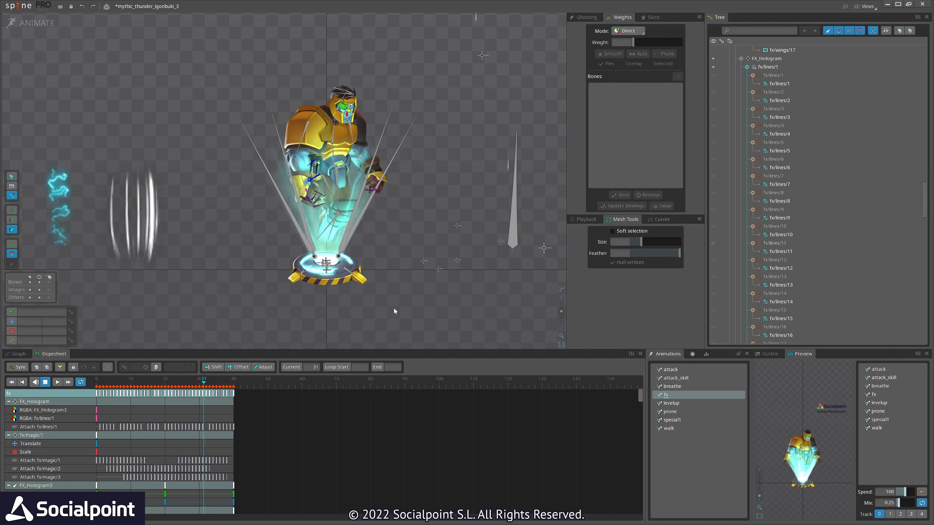
# Switch to the special1 animation and scrub through frames 24 and 67 to frame 72
pyautogui.scroll(-1, 368, 329)
pyautogui.moveTo(367, 329); pyautogui.dragTo(357, 305)
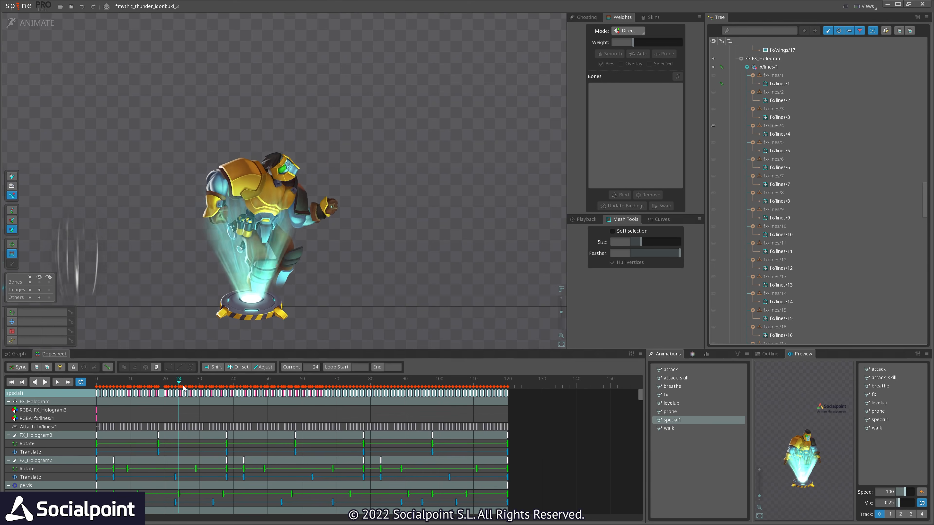
pyautogui.moveTo(183, 386); pyautogui.dragTo(328, 397)
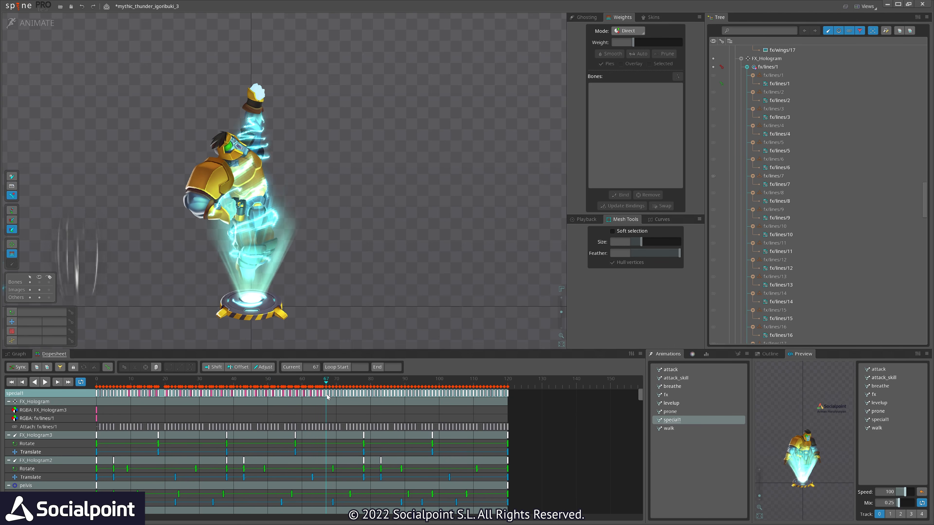
pyautogui.moveTo(336, 380)
pyautogui.mouseDown()
pyautogui.moveTo(385, 384)
pyautogui.moveTo(329, 385)
pyautogui.moveTo(369, 390)
pyautogui.moveTo(345, 392)
pyautogui.mouseUp()
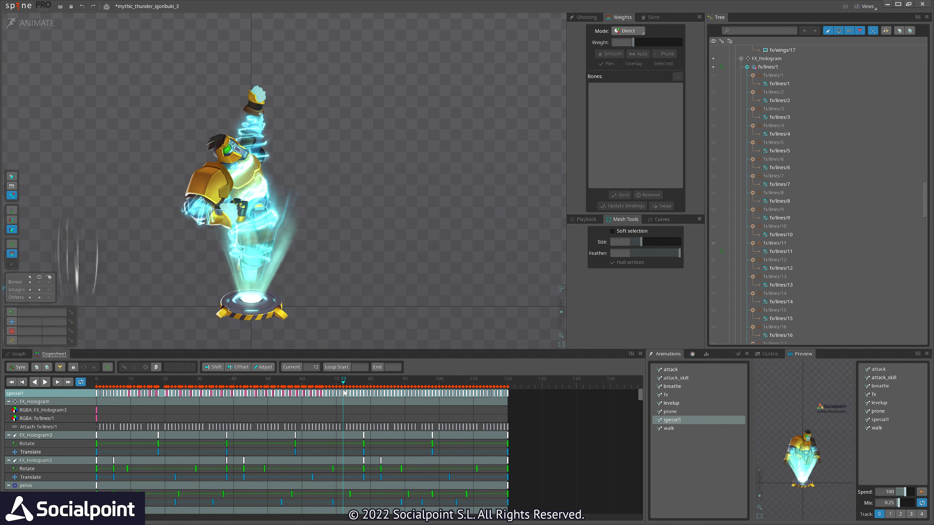
# Select the fx/burst/17 linked mesh and its fx/burst/4 slot, and examine the slot's attachment keys up to frame 54
pyautogui.click(253, 226)
pyautogui.scroll(5, 806, 104)
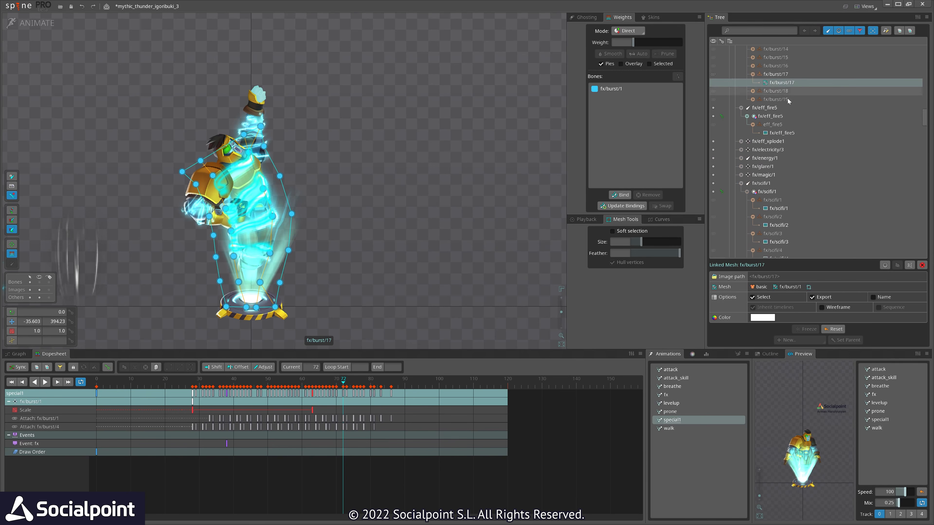
pyautogui.scroll(2, 797, 117)
pyautogui.click(768, 83)
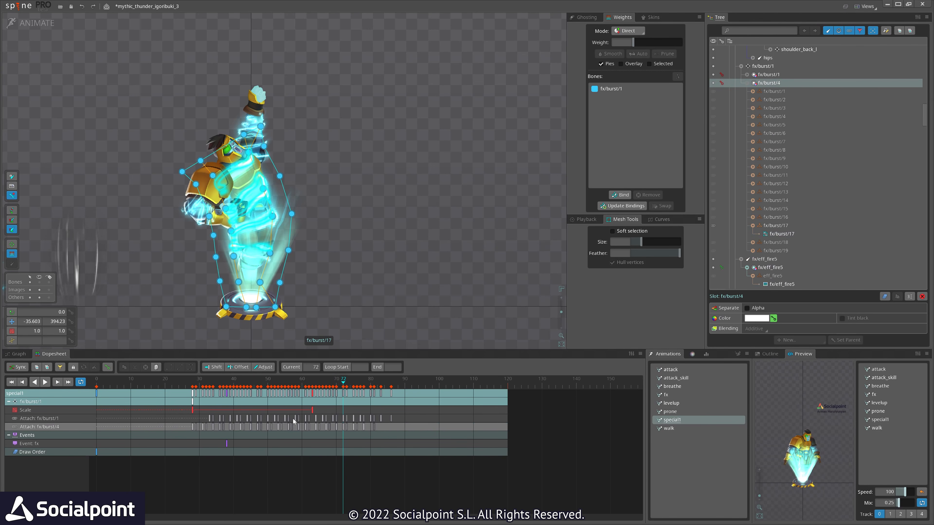
pyautogui.scroll(3, 309, 422)
pyautogui.moveTo(294, 430); pyautogui.dragTo(317, 430)
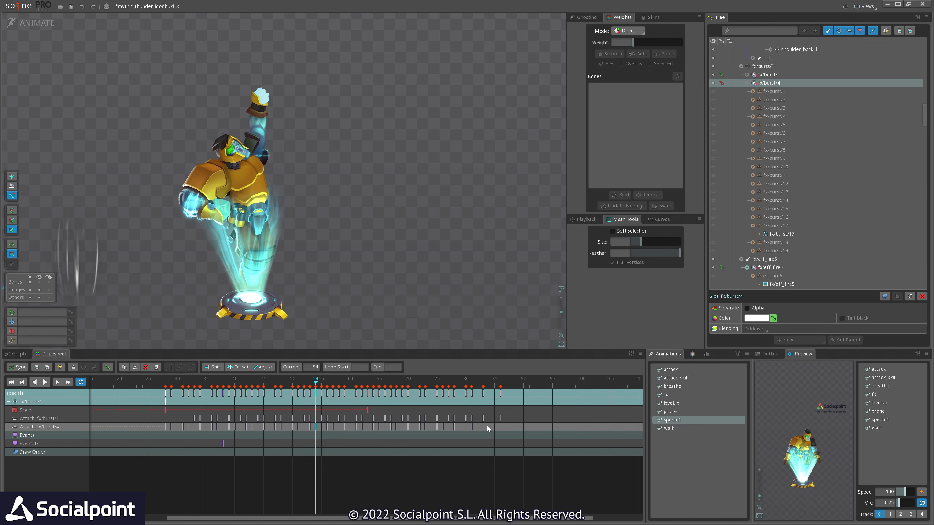
# Scrub special1 to frame 39, and replay the animation from its opening frames
pyautogui.scroll(-4, 300, 384)
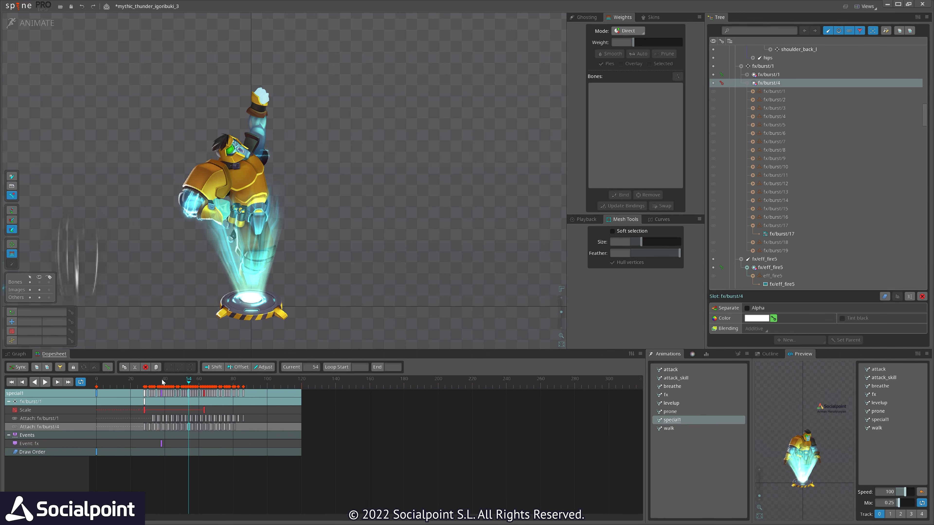
pyautogui.scroll(2, 163, 383)
pyautogui.click(178, 384)
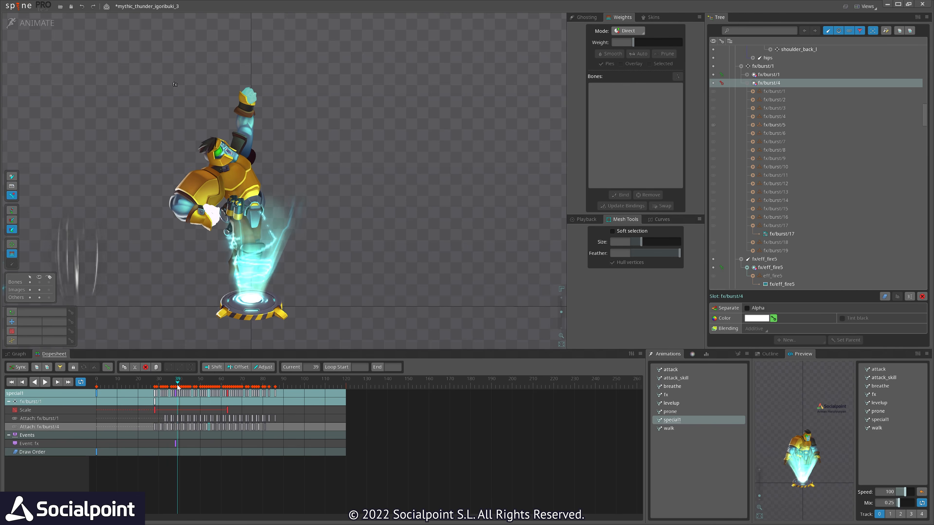
pyautogui.press('d')
pyautogui.moveTo(420, 274); pyautogui.dragTo(447, 284)
pyautogui.click(145, 384)
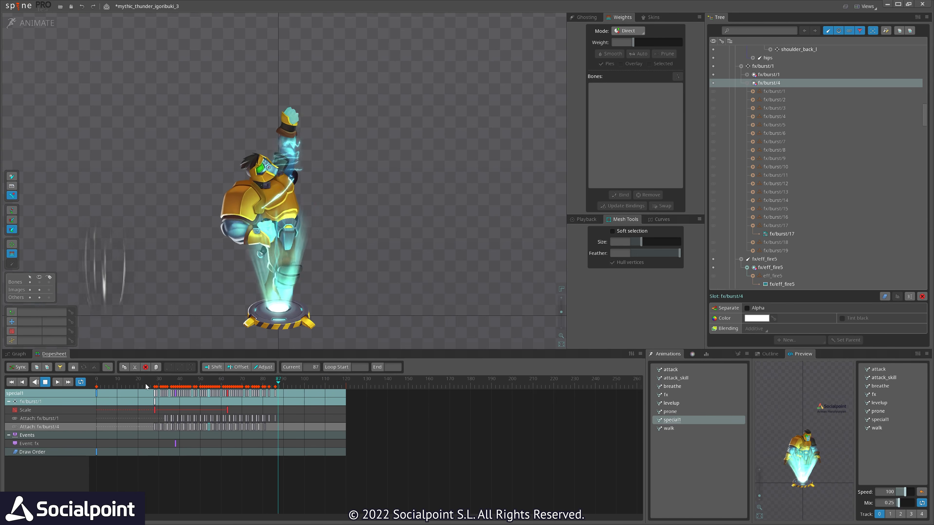
pyautogui.click(105, 381)
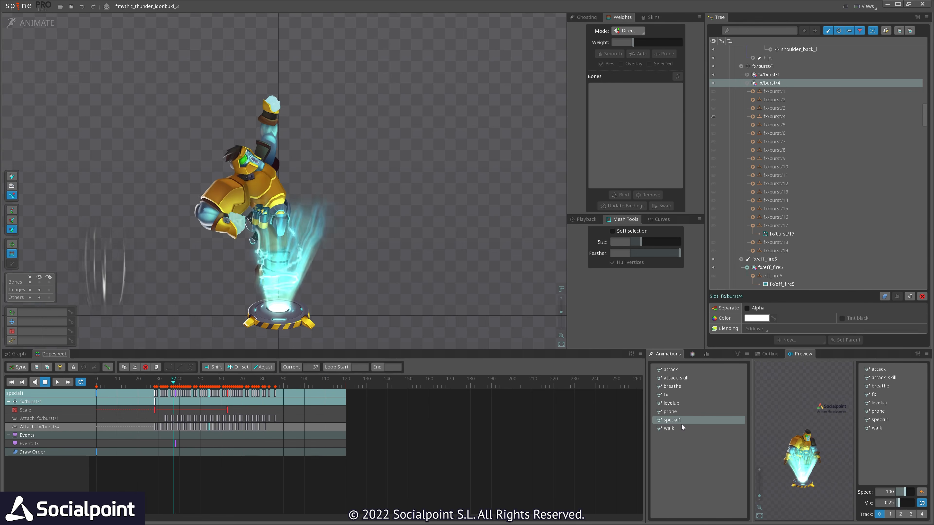
# Open the levelup animation, scrub through frame 6 to frame 10 and clear the selection
pyautogui.click(678, 405)
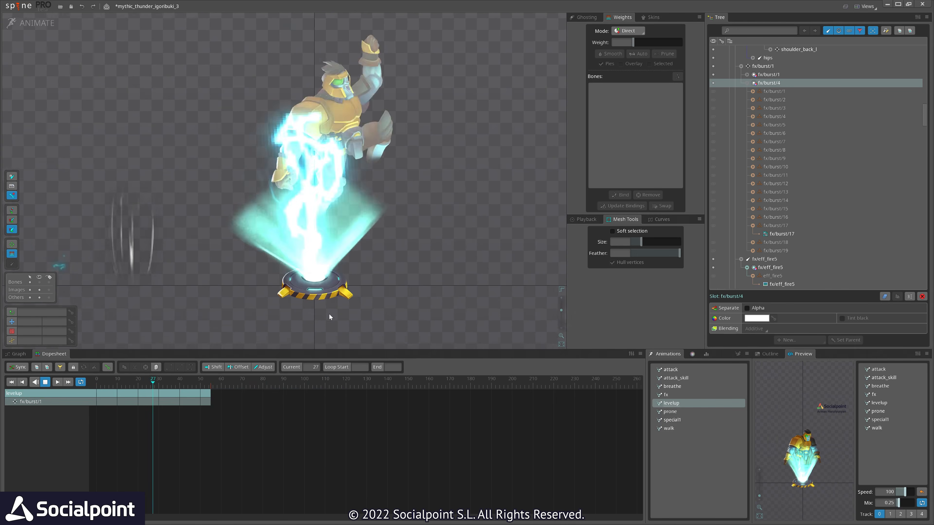
pyautogui.moveTo(107, 392)
pyautogui.mouseDown()
pyautogui.moveTo(130, 386)
pyautogui.moveTo(108, 389)
pyautogui.mouseUp()
pyautogui.scroll(3, 341, 285)
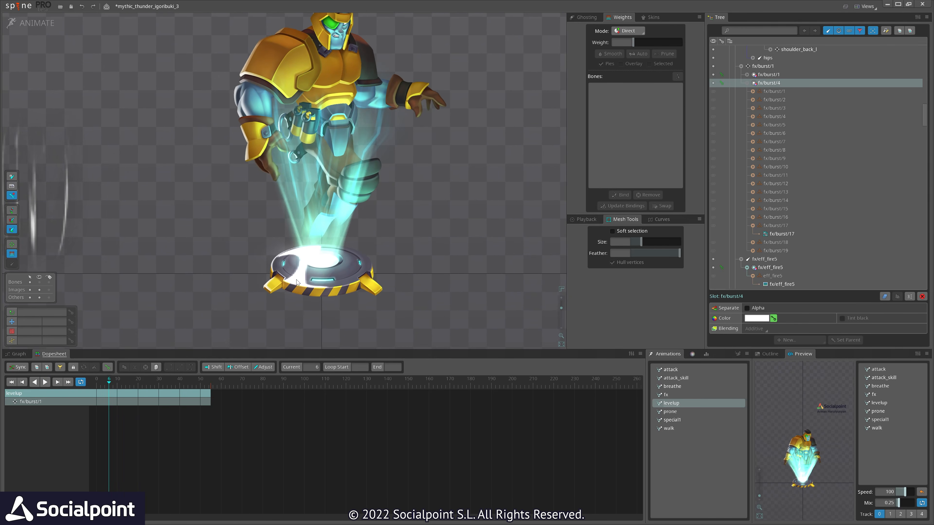
pyautogui.click(118, 381)
pyautogui.click(280, 319)
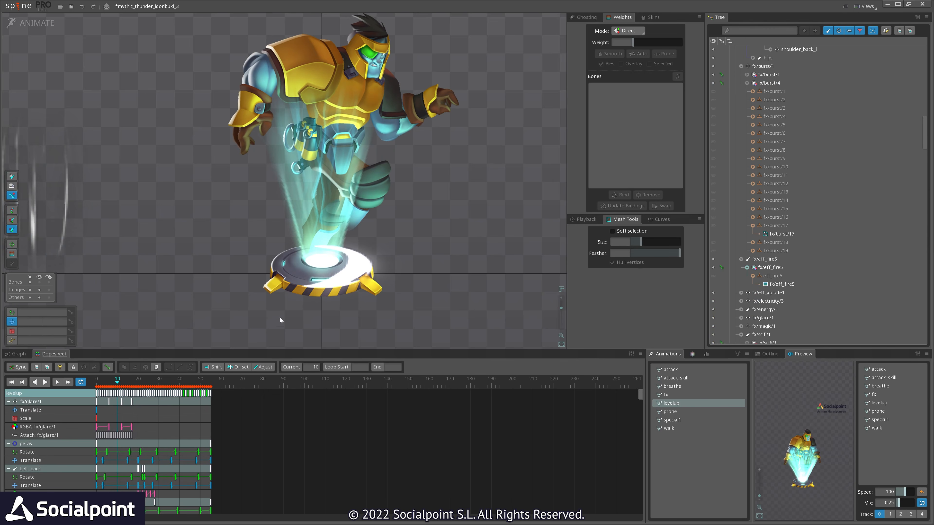
# Select the fx/glare/1 slot at the hologram pad and try transforming its bone away from the character
pyautogui.click(342, 275)
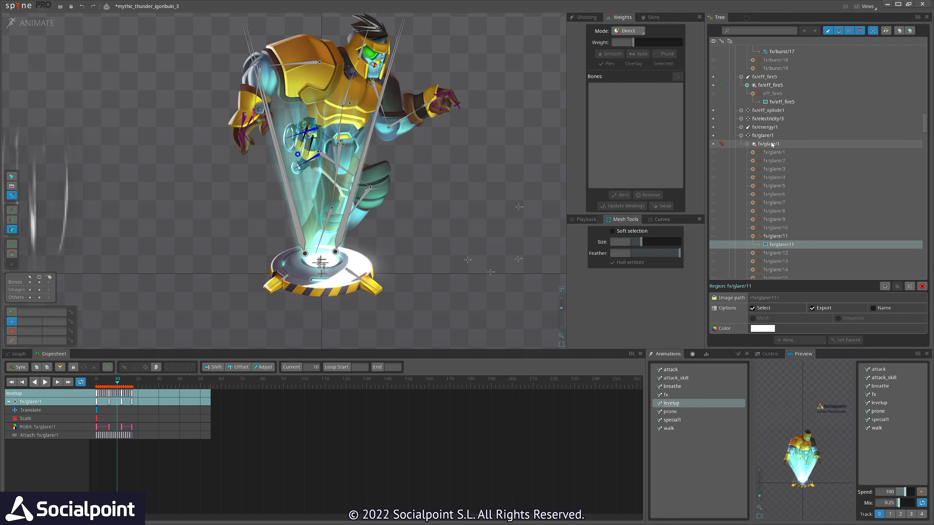
pyautogui.click(772, 145)
pyautogui.moveTo(421, 324); pyautogui.dragTo(254, 264)
pyautogui.press('x')
pyautogui.moveTo(158, 193); pyautogui.dragTo(162, 175)
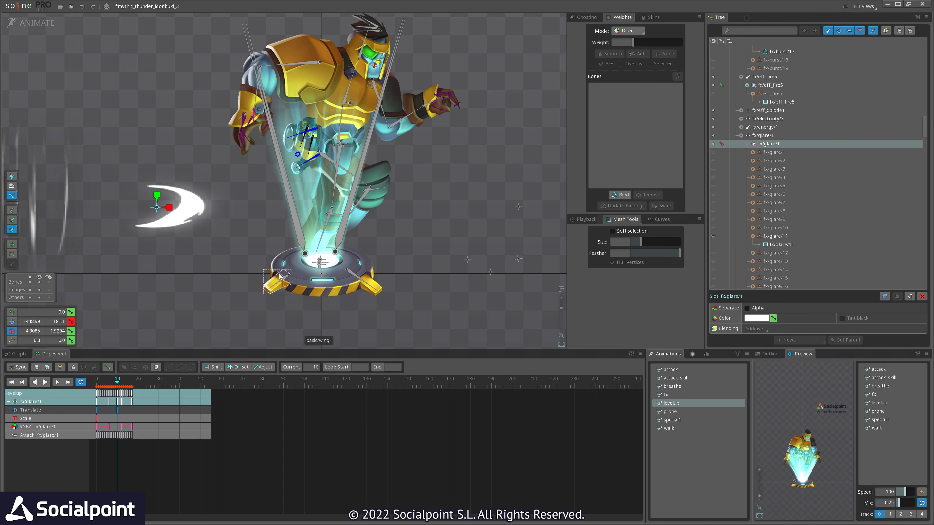
pyautogui.scroll(-2, 360, 273)
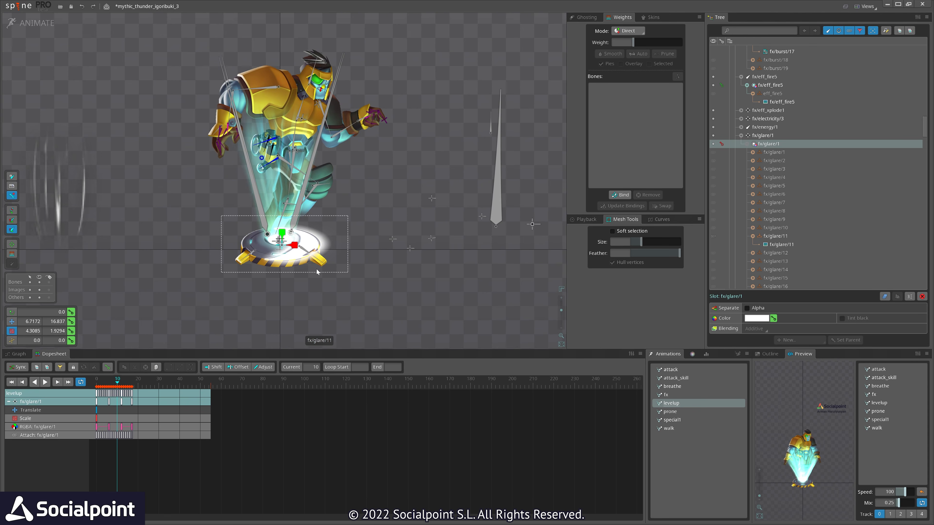
# Switch to the attack_skill animation and play it back
pyautogui.scroll(-3, 263, 258)
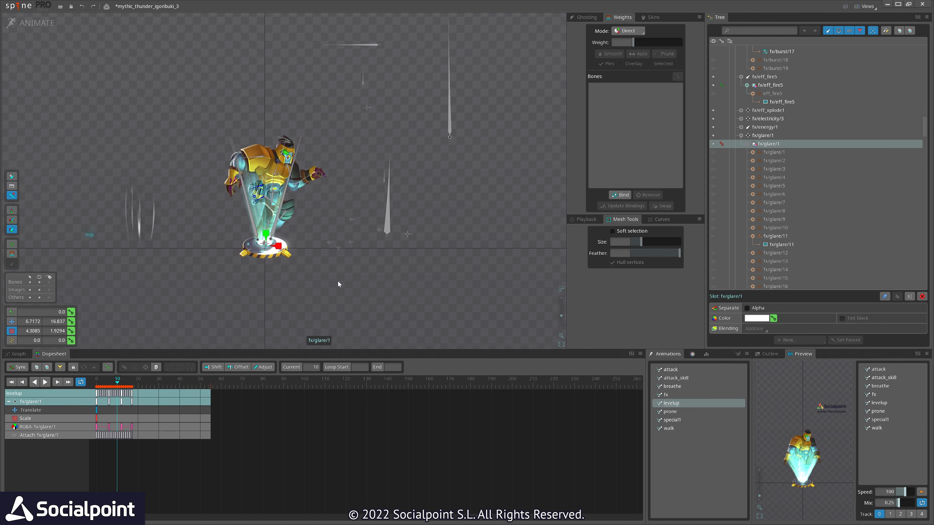
pyautogui.scroll(3, 286, 233)
pyautogui.click(676, 377)
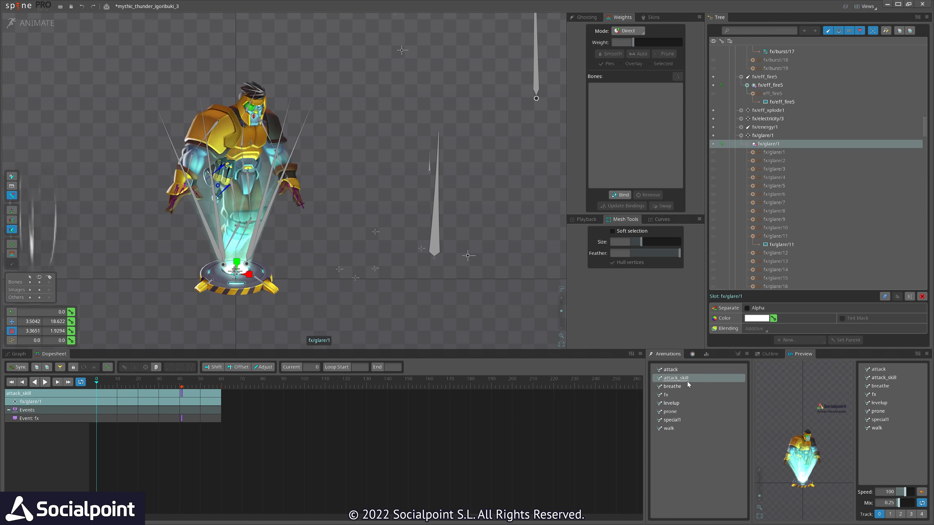
pyautogui.scroll(-3, 340, 255)
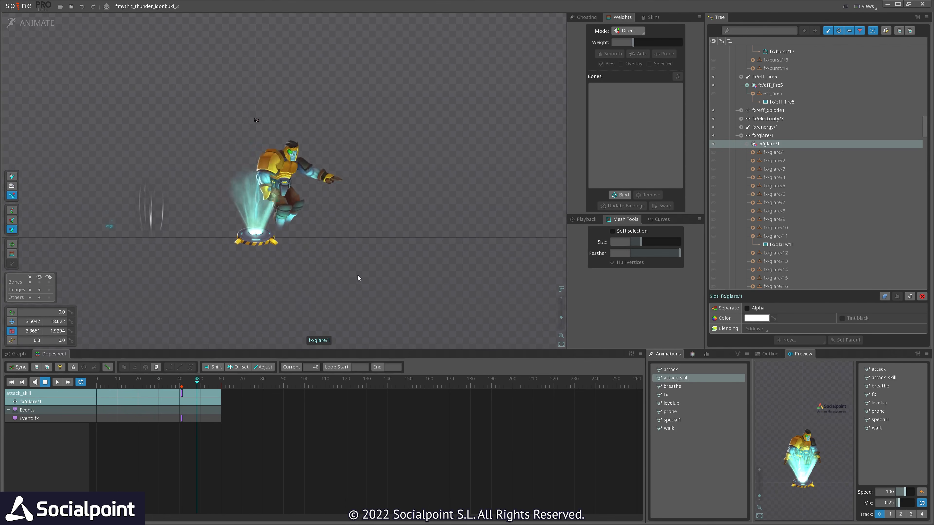
# Play the attack, special1 and levelup animations in turn and view the white flash around the hologram character
pyautogui.click(695, 371)
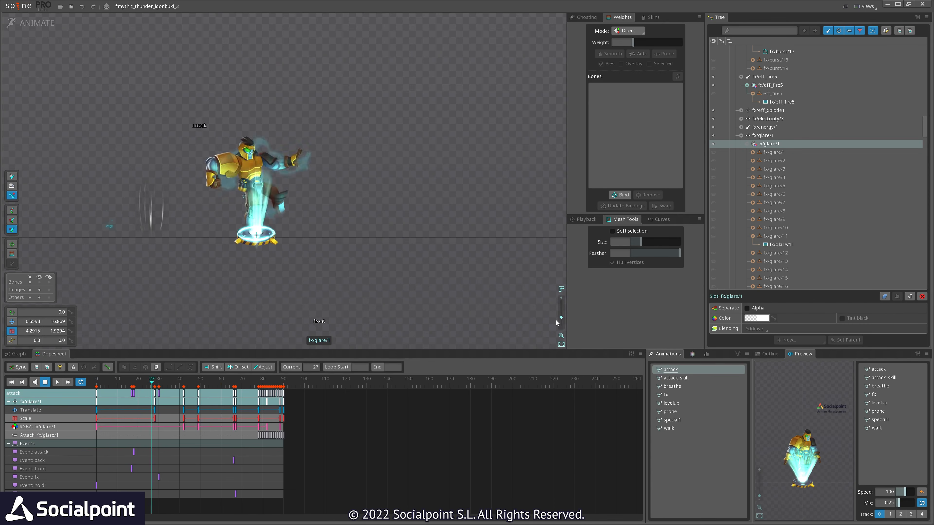
pyautogui.click(675, 420)
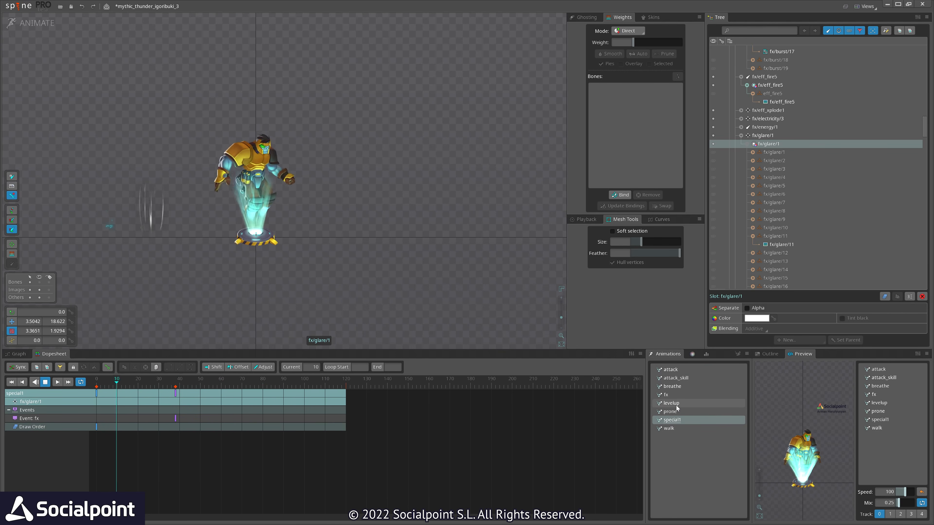
pyautogui.click(677, 406)
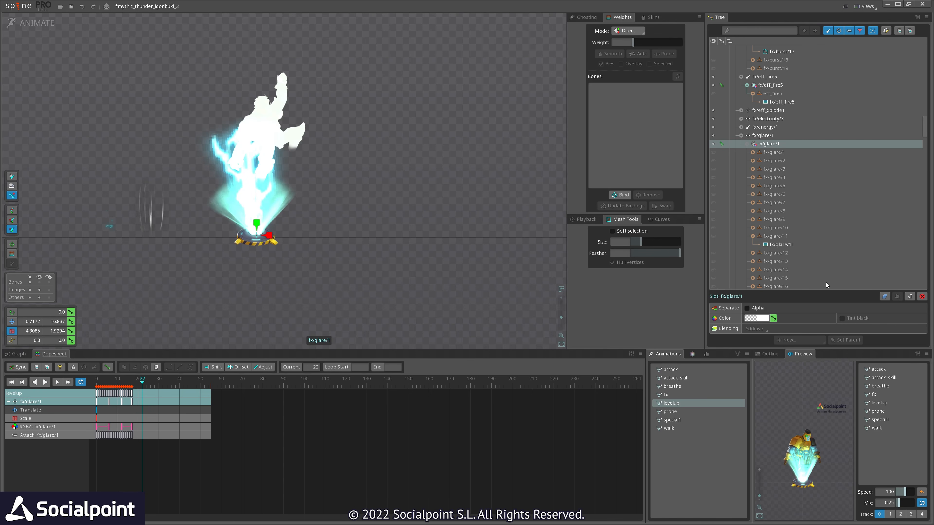
pyautogui.scroll(2, 236, 138)
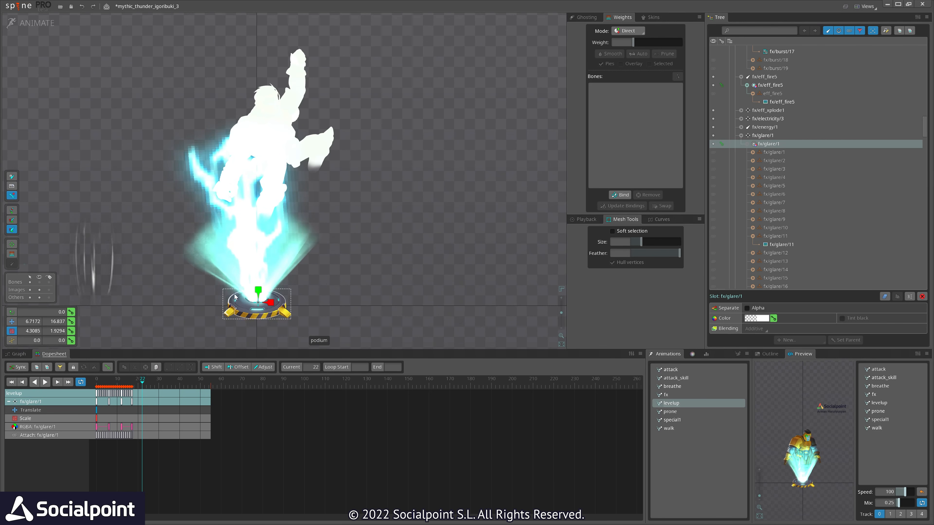
pyautogui.scroll(-2, 236, 296)
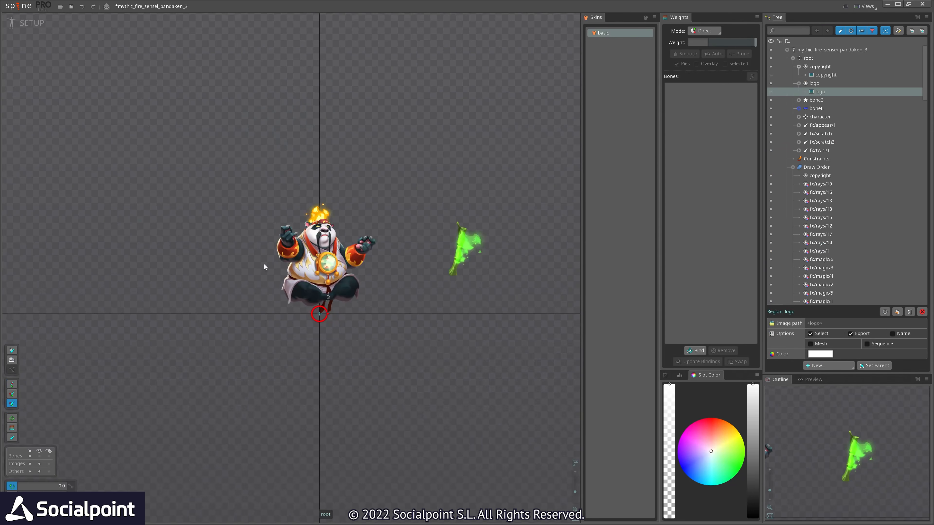
# Put the mythic_fire_sensei_pandaken_3 project in Animate mode, scrub special1 and select the medallion's fx/glare/9 image
pyautogui.moveTo(310, 220); pyautogui.dragTo(247, 200)
pyautogui.scroll(2, 247, 201)
pyautogui.click(27, 28)
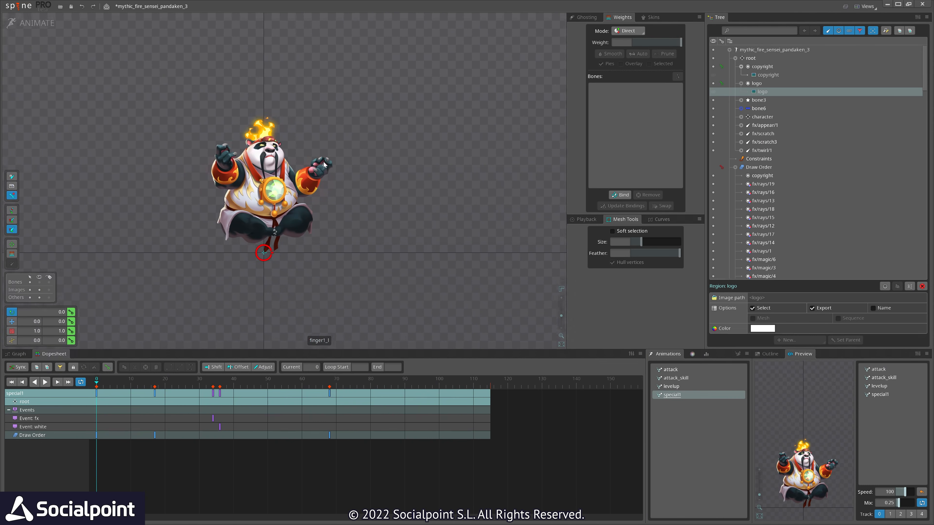
pyautogui.moveTo(153, 395); pyautogui.dragTo(334, 396)
pyautogui.scroll(5, 306, 143)
pyautogui.click(319, 219)
# Scrub special1 on through frame 79 to about frame 106 to examine the red glow and glare sequence
pyautogui.moveTo(346, 383)
pyautogui.mouseDown()
pyautogui.moveTo(317, 385)
pyautogui.moveTo(354, 392)
pyautogui.moveTo(313, 388)
pyautogui.moveTo(348, 384)
pyautogui.mouseUp()
pyautogui.scroll(-3, 317, 162)
pyautogui.scroll(-3, 174, 125)
pyautogui.moveTo(324, 276); pyautogui.dragTo(339, 328)
pyautogui.moveTo(350, 385); pyautogui.dragTo(371, 385)
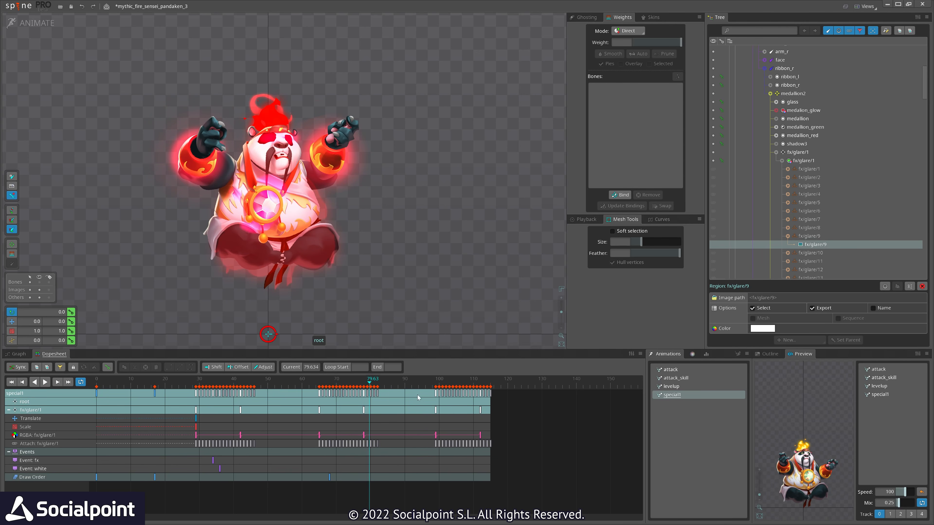
pyautogui.moveTo(370, 385); pyautogui.dragTo(463, 405)
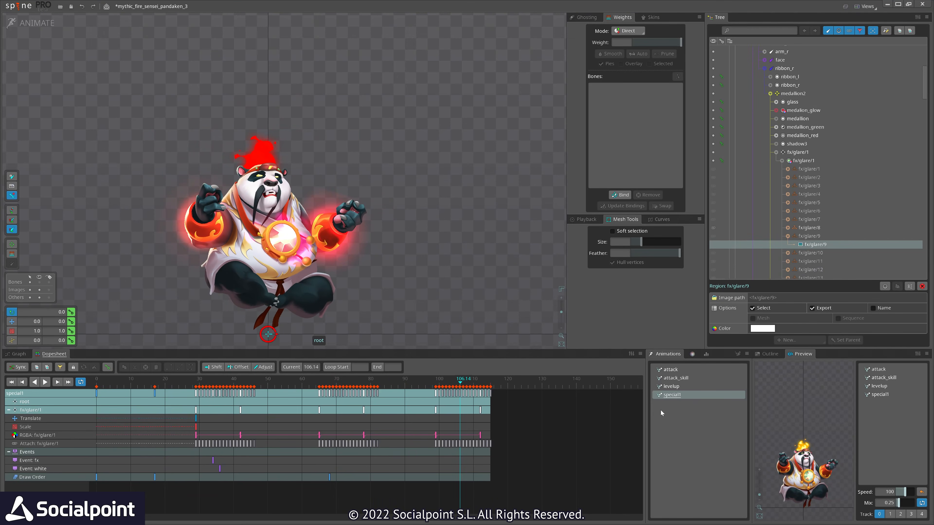
# Play the attack_skill animation and select the fx/twirl/17 linked mesh circling the panda
pyautogui.click(676, 378)
pyautogui.scroll(-3, 332, 212)
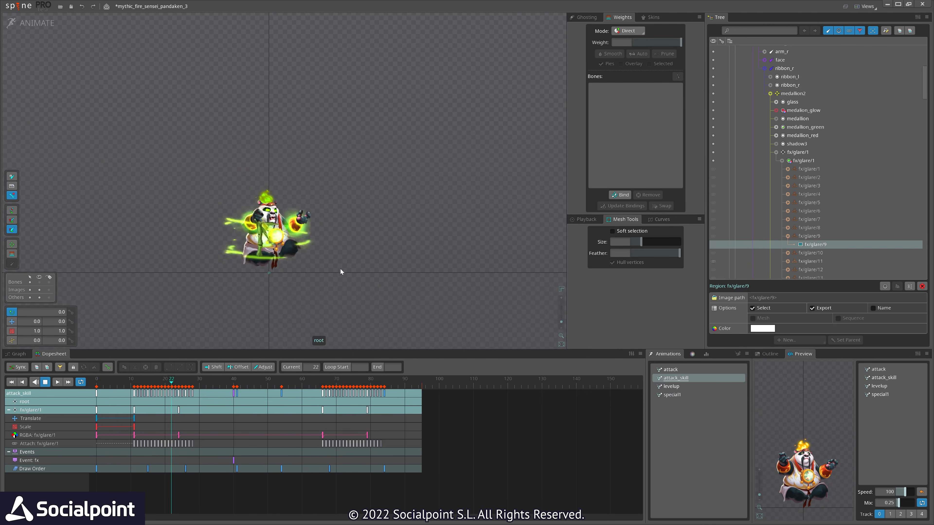
pyautogui.press('d')
pyautogui.scroll(2, 237, 246)
pyautogui.click(237, 246)
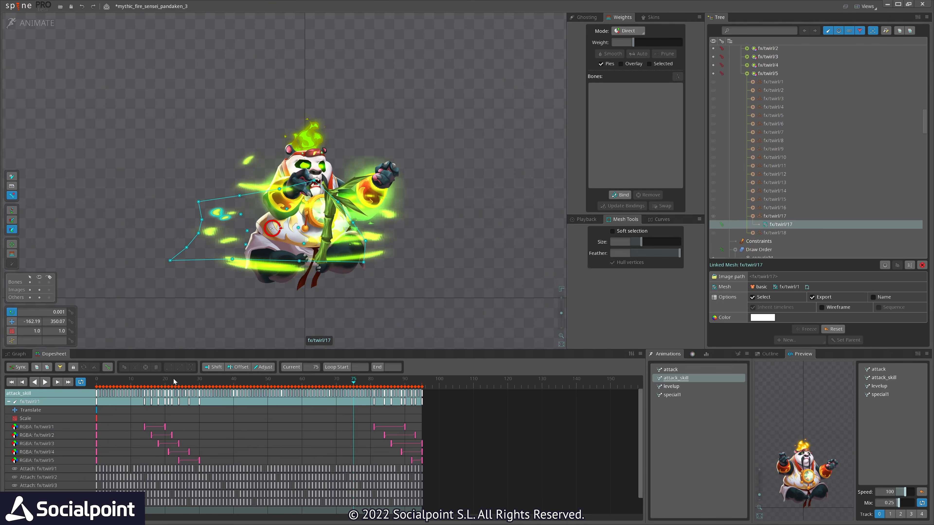
# Scrub attack_skill from about frame 9 to frame 42 and replay it to examine the green twirl meshes
pyautogui.click(129, 384)
pyautogui.moveTo(128, 385); pyautogui.dragTo(240, 394)
pyautogui.press('d')
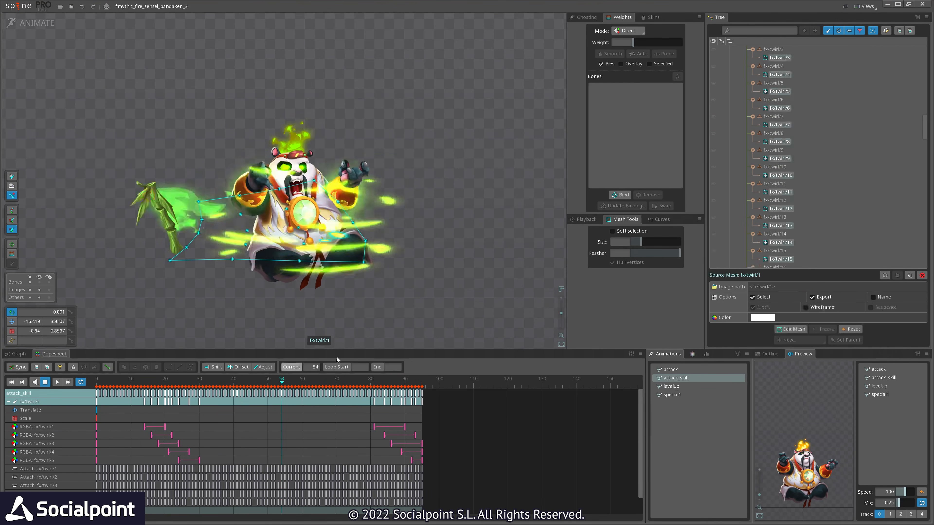
pyautogui.scroll(-3, 429, 273)
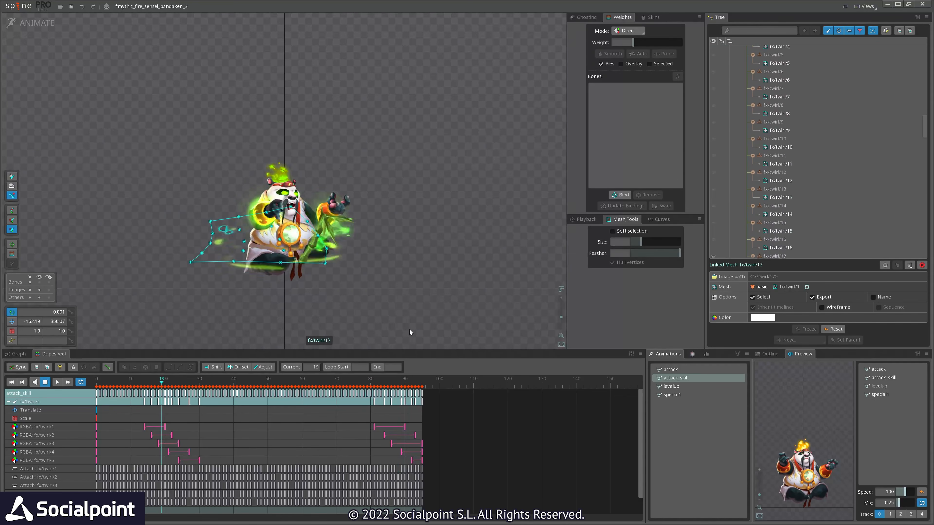
pyautogui.scroll(2, 402, 301)
pyautogui.moveTo(402, 302); pyautogui.dragTo(422, 296)
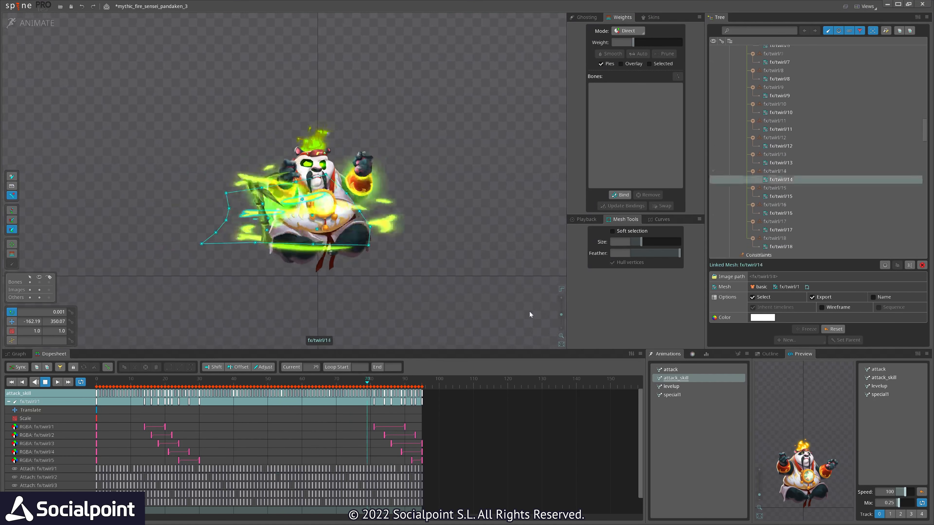
# Play the levelup and attack animations, and scrub attack to about frame 21 where the panda glows yellow
pyautogui.click(678, 388)
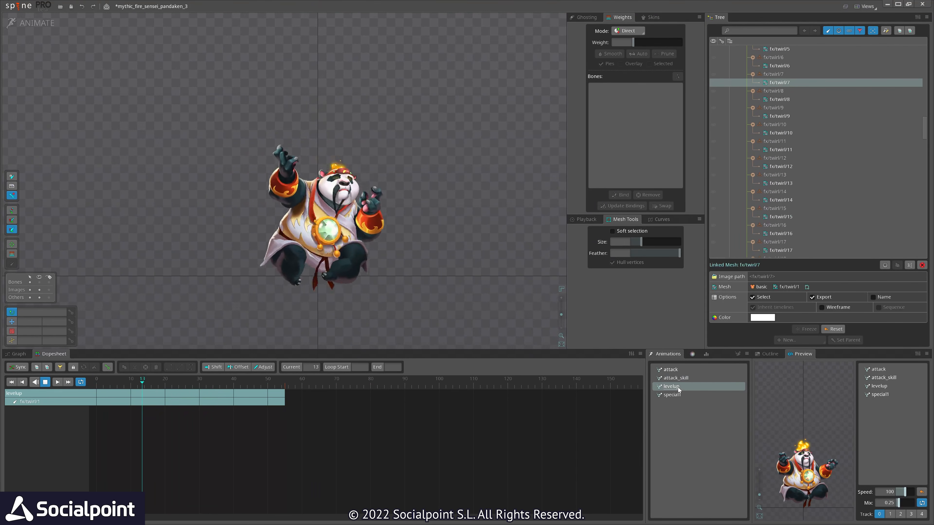
pyautogui.click(671, 370)
pyautogui.scroll(-2, 398, 308)
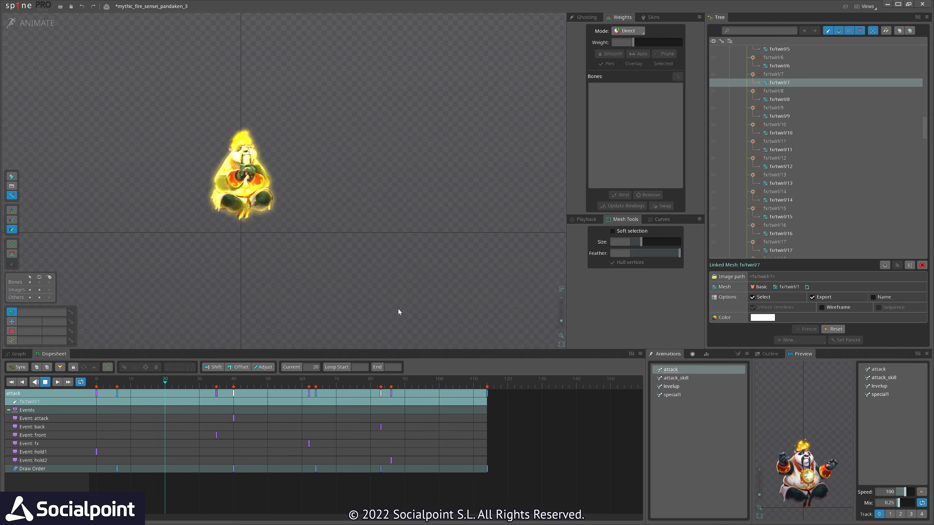
pyautogui.click(102, 392)
pyautogui.moveTo(103, 392); pyautogui.dragTo(131, 394)
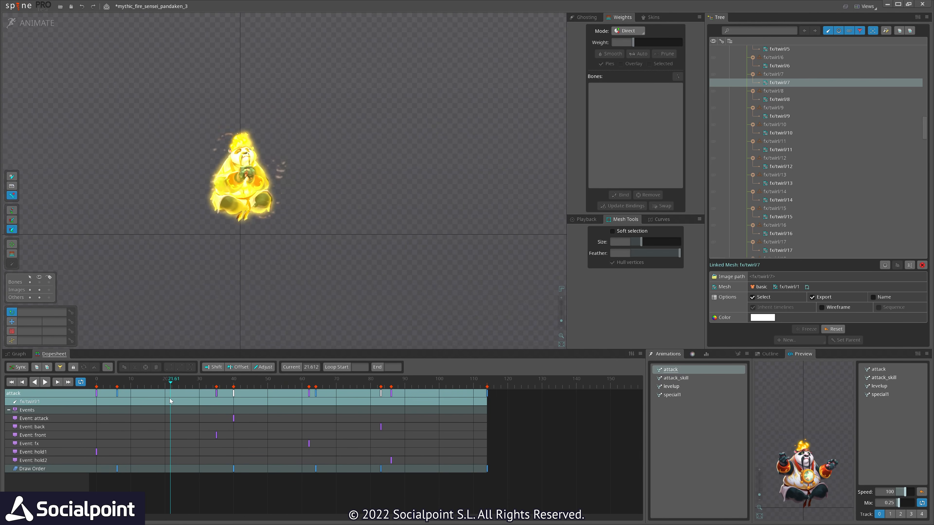
pyautogui.scroll(3, 224, 204)
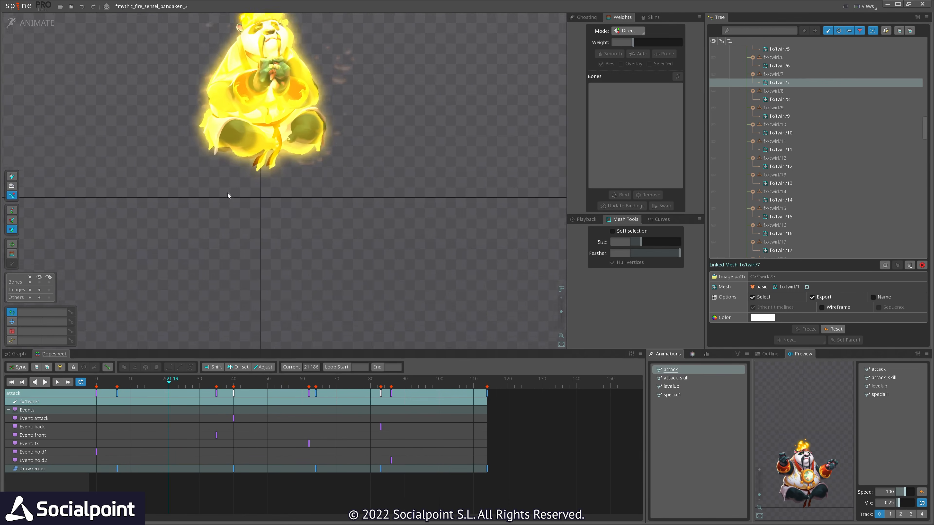
# Select the yellow pose image's basic/pose1 bone and move it away from the panda
pyautogui.click(234, 161)
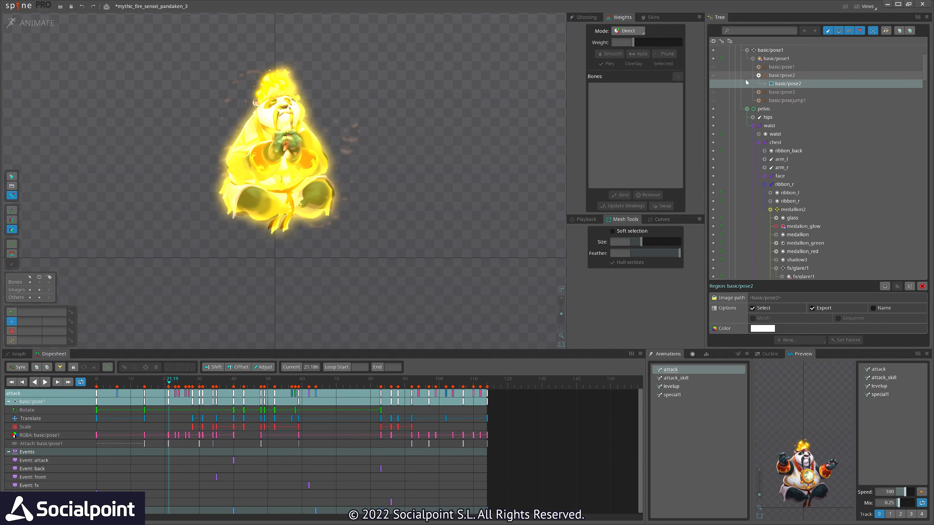
pyautogui.click(776, 52)
pyautogui.moveTo(518, 221); pyautogui.dragTo(305, 265)
# Show the basic/pose1, pose2, pose3 and posejump1 attachments one at a time, and undo the attachment and bone changes
pyautogui.click(714, 69)
pyautogui.click(713, 75)
pyautogui.click(713, 92)
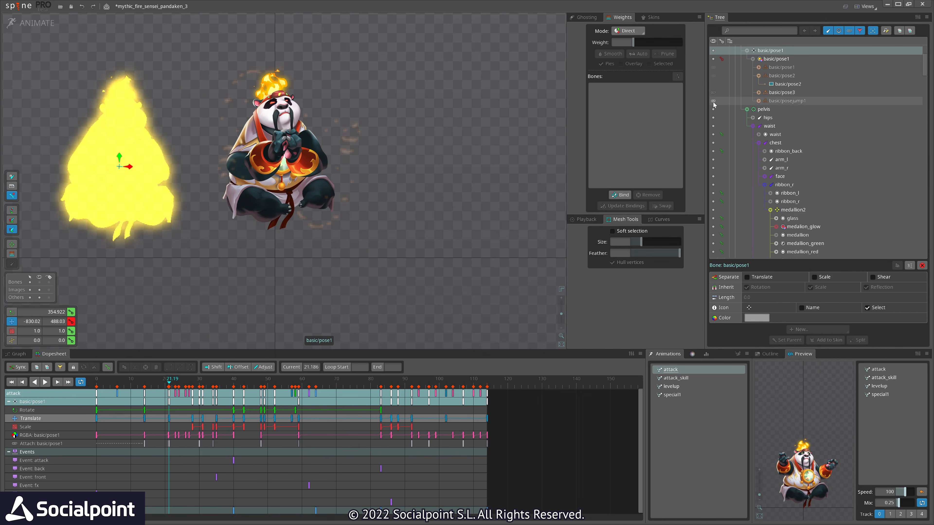
pyautogui.click(713, 101)
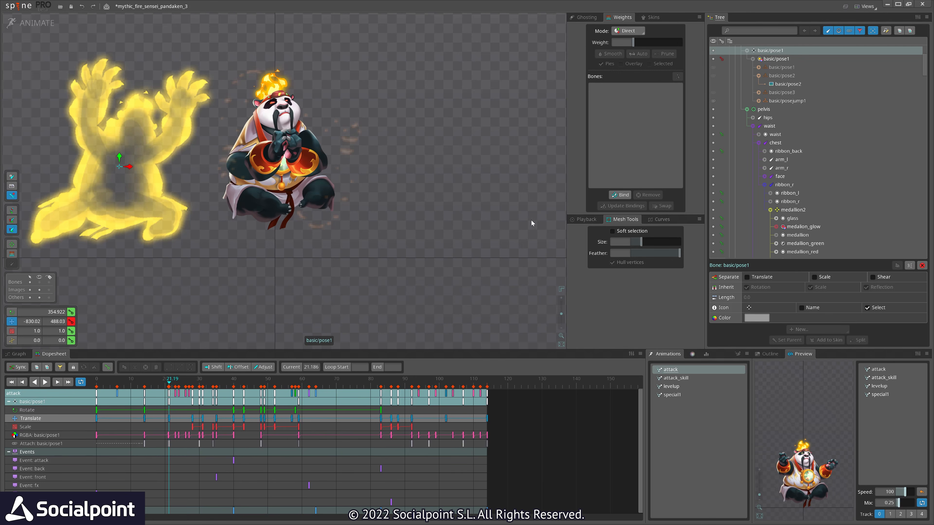
pyautogui.click(714, 76)
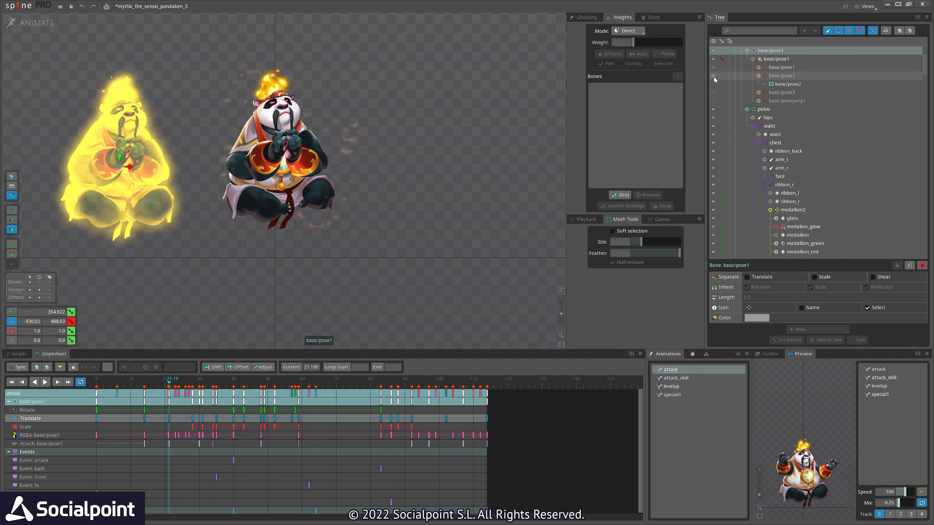
pyautogui.click(715, 93)
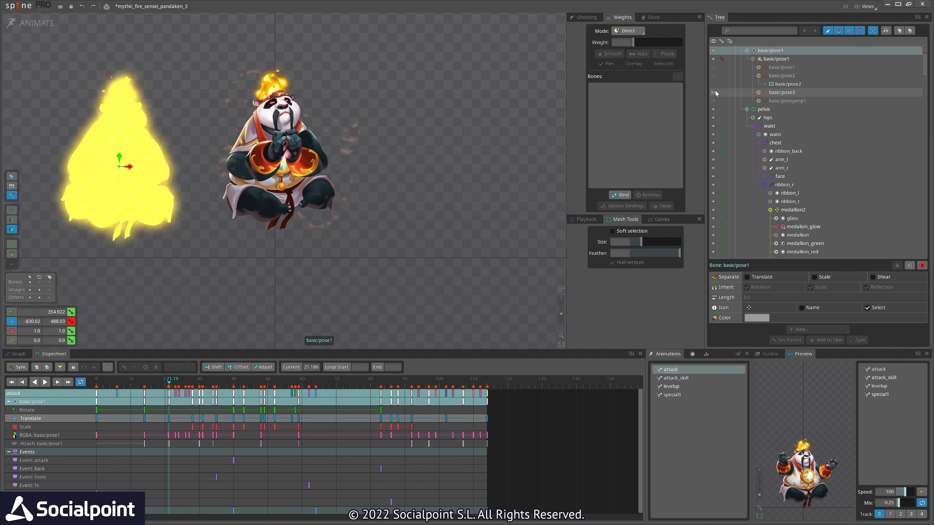
pyautogui.click(713, 68)
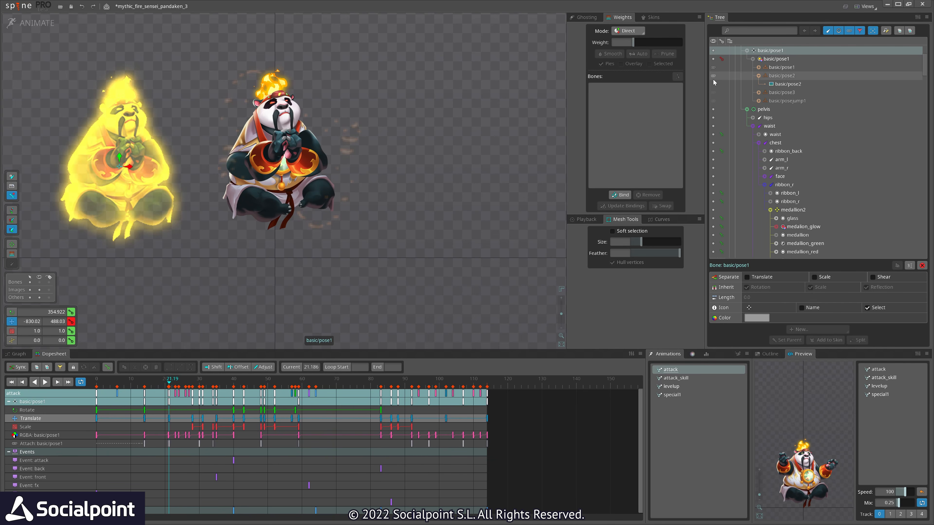
pyautogui.hotkey('ctrl', 'z')
pyautogui.hotkey('ctrl', 'z')
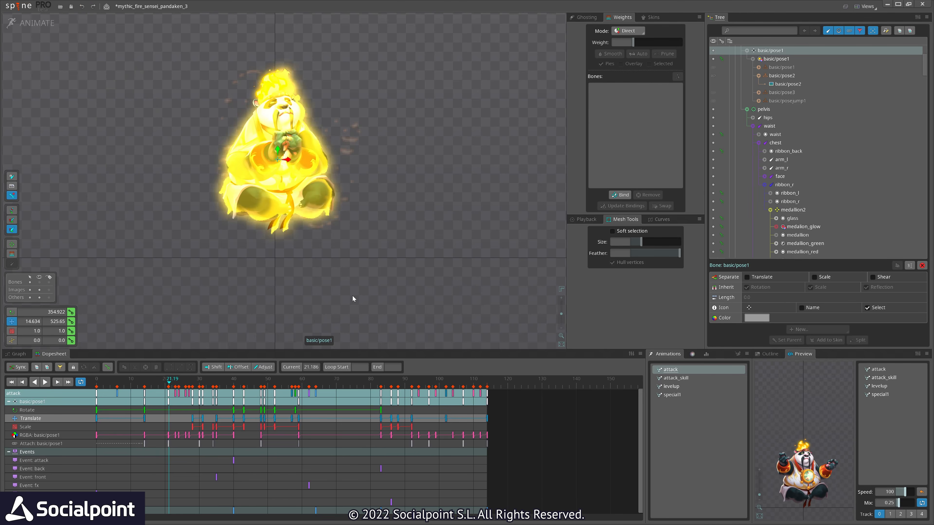
# Scrub the attack animation to frame 63 and select the fx/scratch claw-mark mesh
pyautogui.moveTo(175, 384); pyautogui.dragTo(309, 386)
pyautogui.click(361, 263)
pyautogui.moveTo(362, 272); pyautogui.dragTo(347, 215)
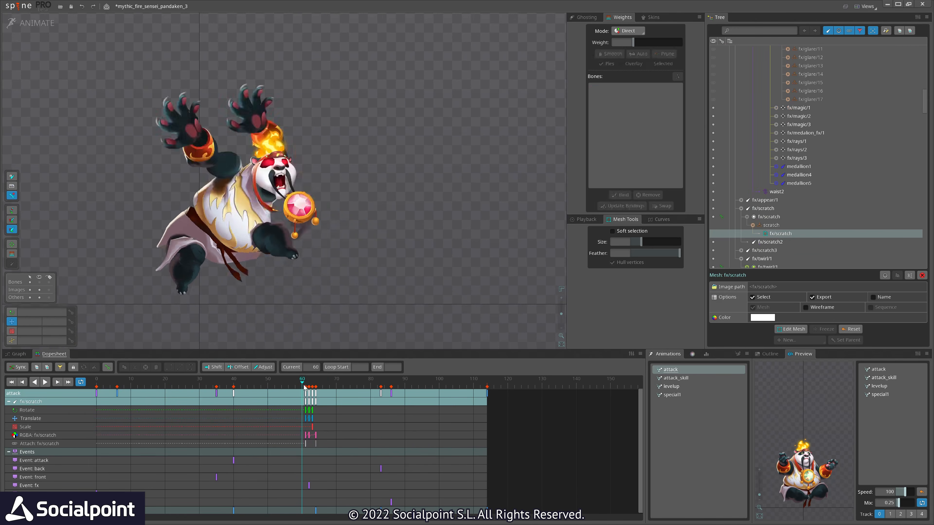
pyautogui.moveTo(311, 387); pyautogui.dragTo(313, 388)
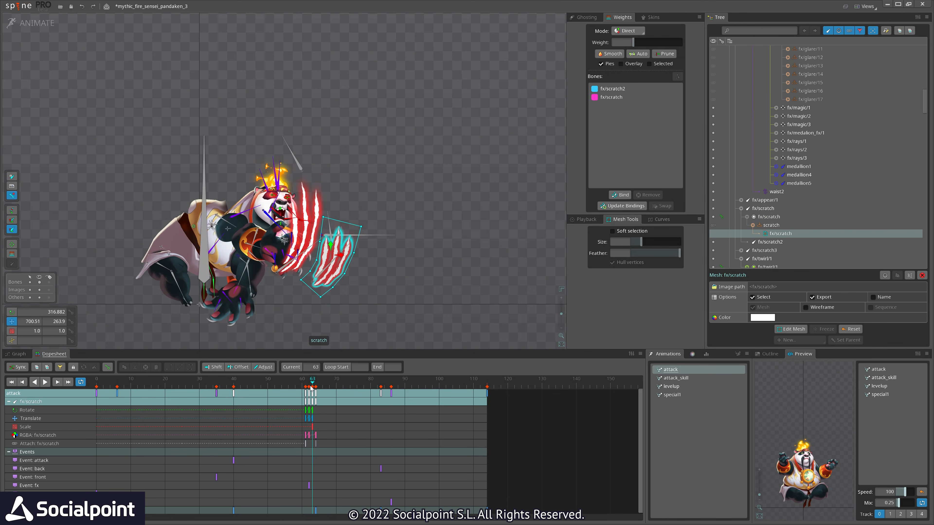
# Try transforming the fx/scratch bone, reselect its mesh to inspect the weights, and scrub frames 60 to 63
pyautogui.scroll(3, 344, 282)
pyautogui.click(312, 271)
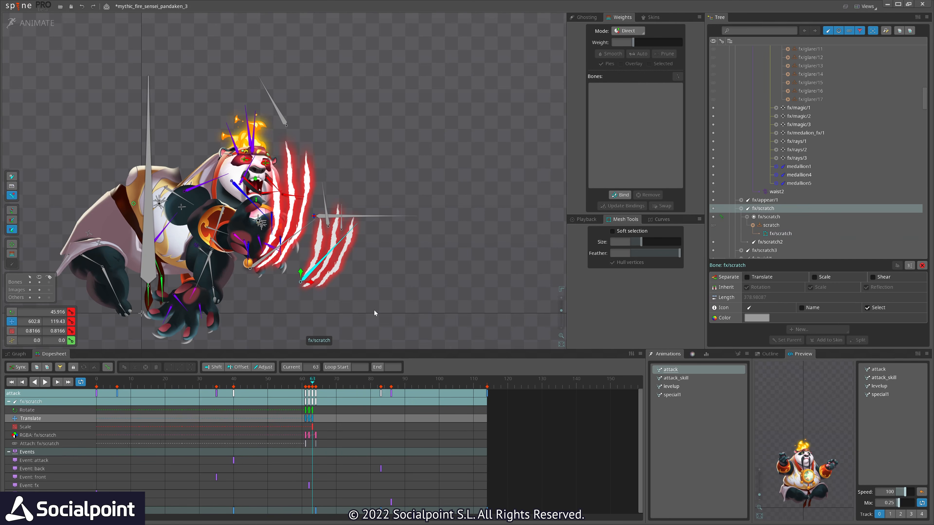
pyautogui.click(340, 262)
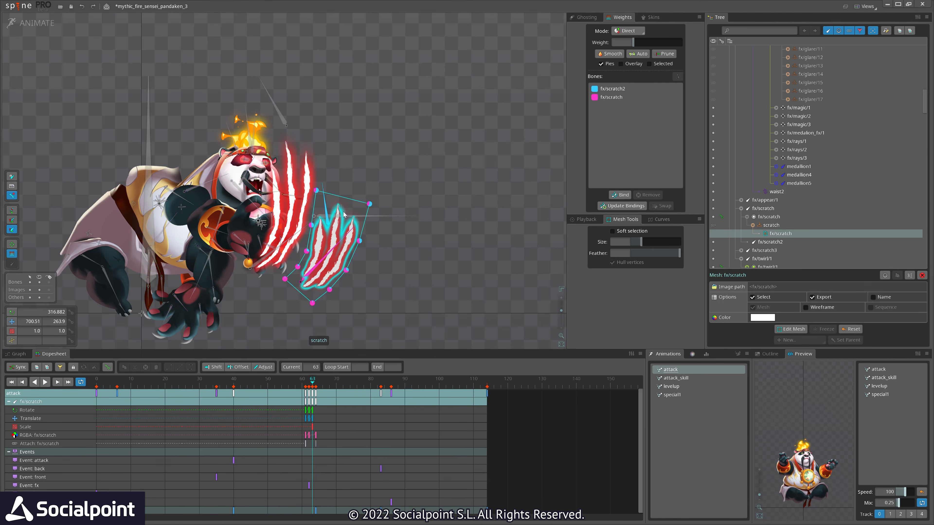
pyautogui.scroll(-3, 331, 214)
pyautogui.moveTo(301, 388); pyautogui.dragTo(313, 391)
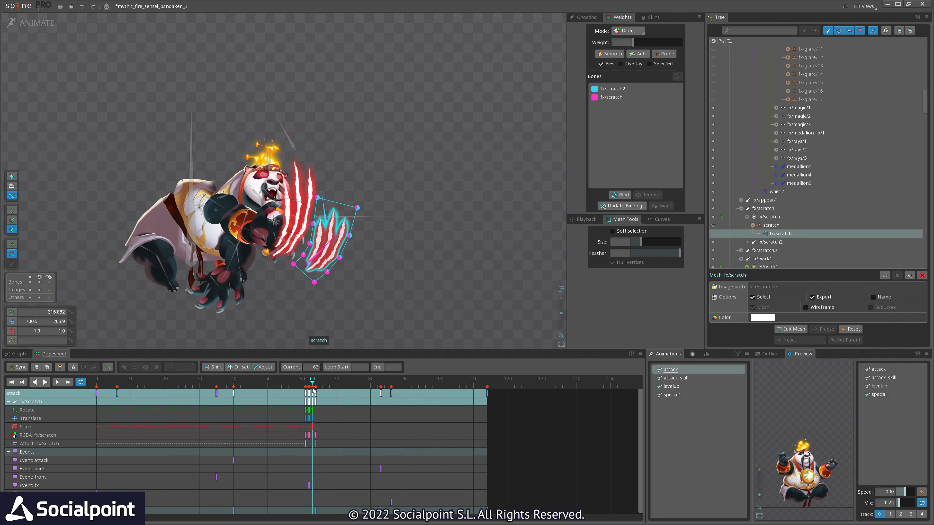
# Try moving the fx/scratch2 bone, scrub attack to frame 75 and select the fx/disappear/12 fire image
pyautogui.press('space')
pyautogui.moveTo(331, 252); pyautogui.dragTo(425, 142)
pyautogui.moveTo(301, 389); pyautogui.dragTo(353, 396)
pyautogui.click(276, 207)
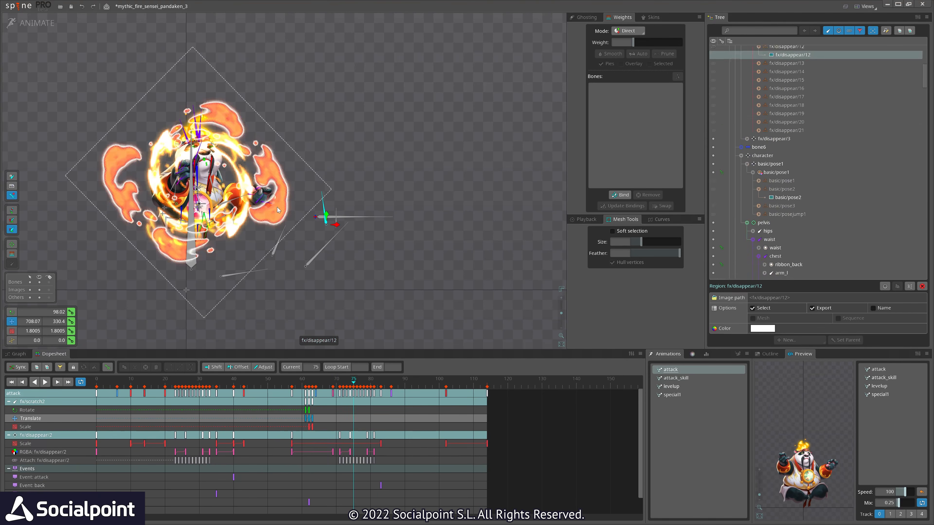
# Move the fx/disappear/2, fx/disappear/1 and fx/disappear/3 bones off the panda to spread the three fire rings apart
pyautogui.scroll(8, 805, 121)
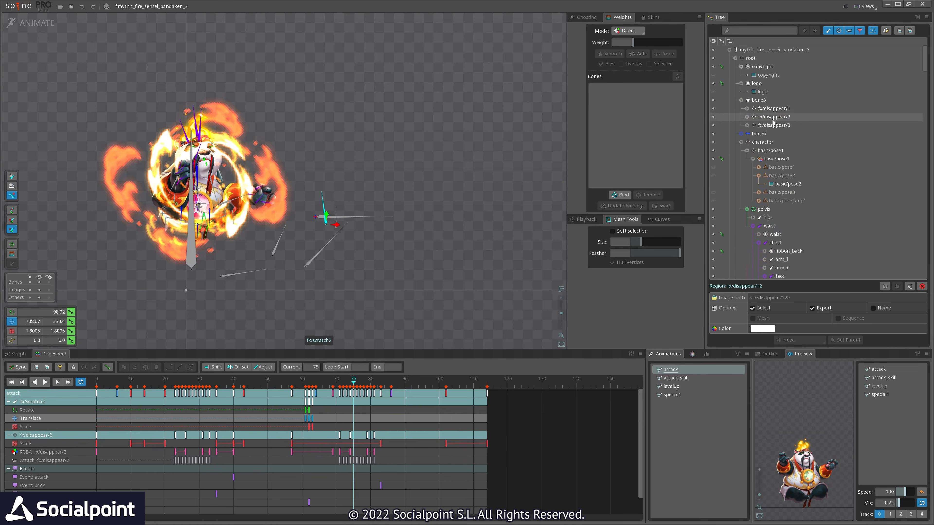
pyautogui.click(773, 118)
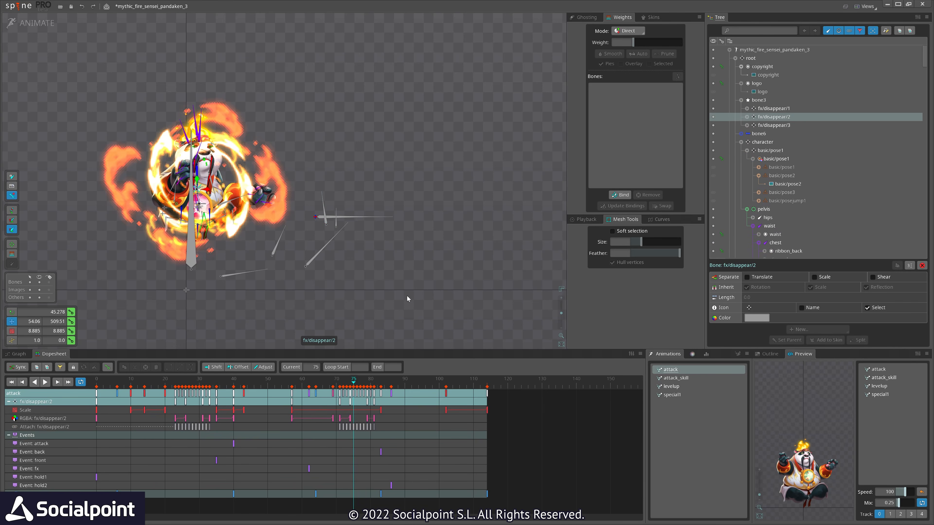
pyautogui.click(767, 109)
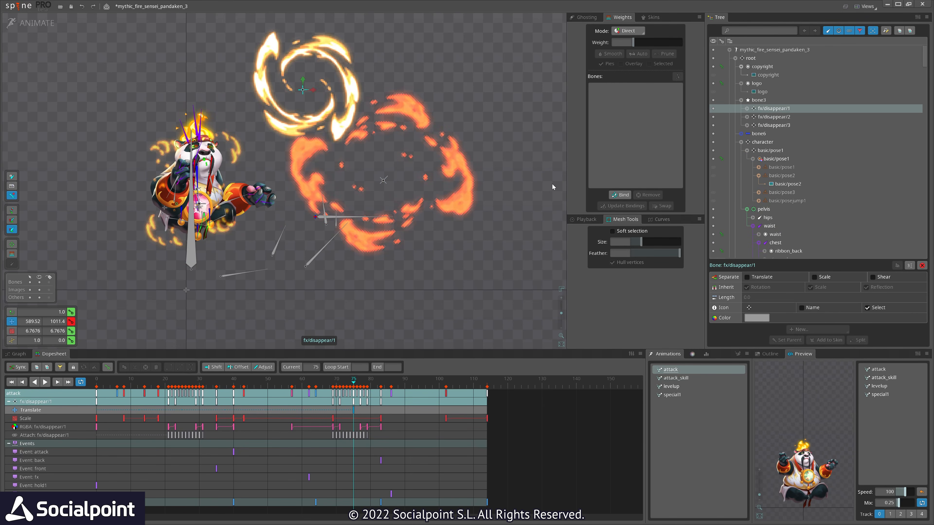
pyautogui.click(238, 150)
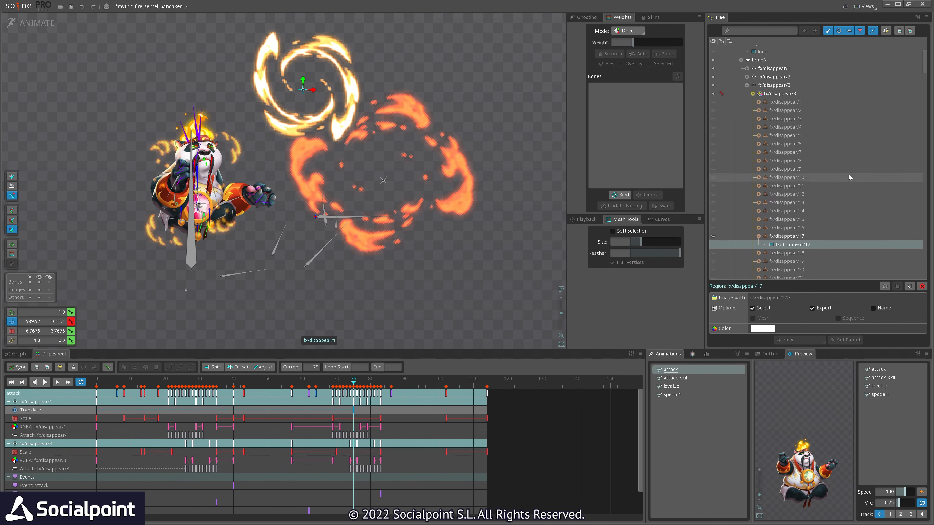
pyautogui.click(767, 86)
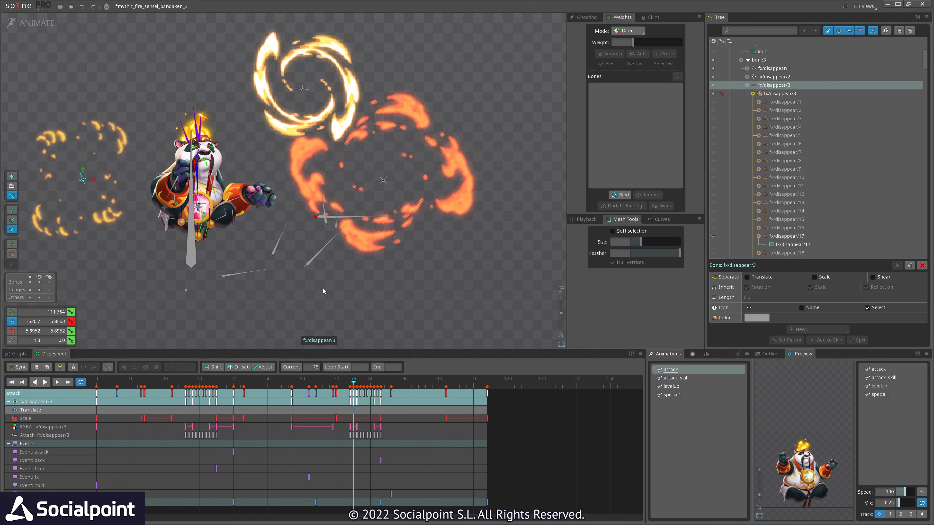
# Scrub the attack animation to frame 79 and undo the last moves of the fx/disappear bones
pyautogui.click(353, 410)
pyautogui.moveTo(339, 381); pyautogui.dragTo(368, 381)
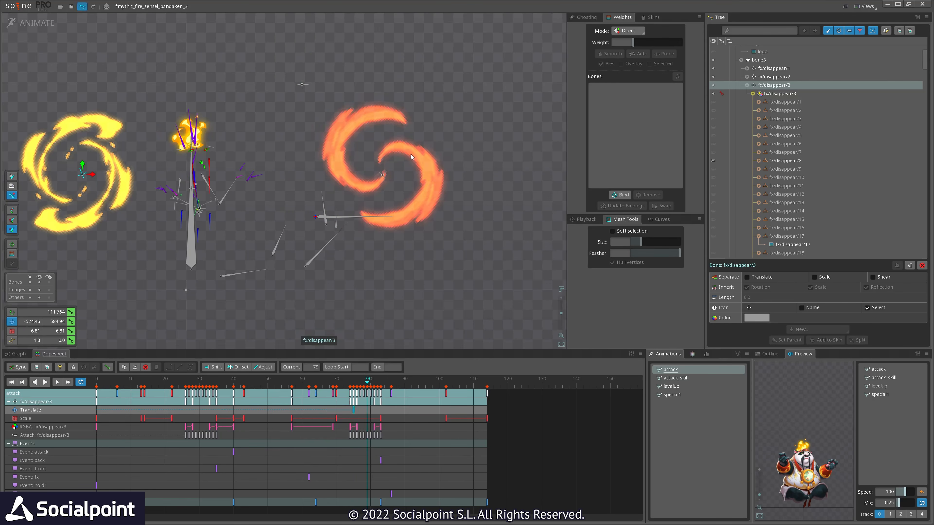
pyautogui.hotkey('ctrl', 'z')
pyautogui.hotkey('ctrl', 'z')
pyautogui.hotkey('ctrl', 'z')
pyautogui.hotkey('ctrl', 'z')
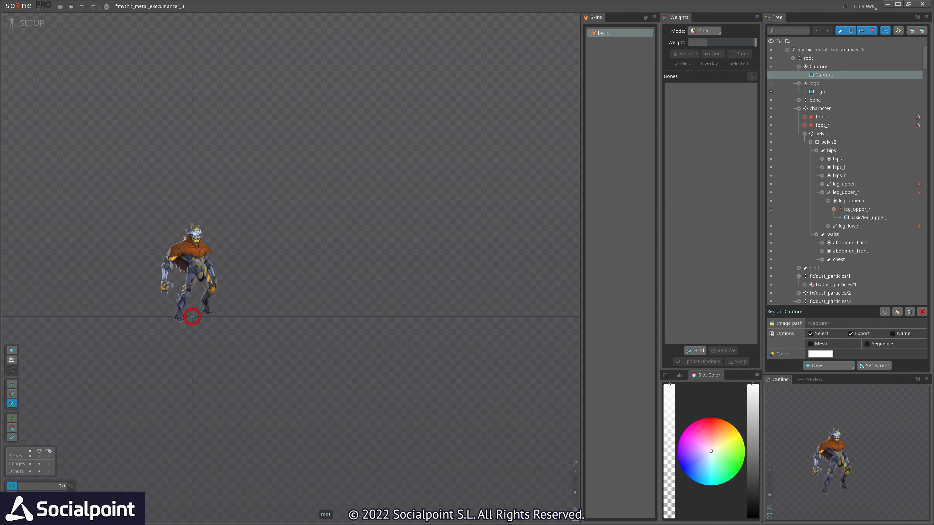
# Switch the mythic_metal_execumancer_3 project to Animate mode and play the attack and attack_skill animations
pyautogui.scroll(5, 291, 232)
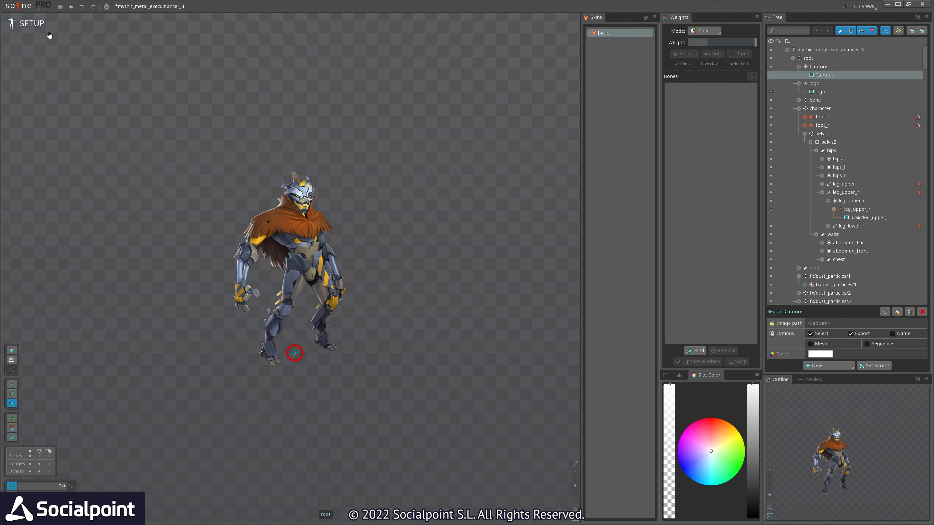
pyautogui.click(36, 27)
pyautogui.moveTo(472, 267); pyautogui.dragTo(408, 304)
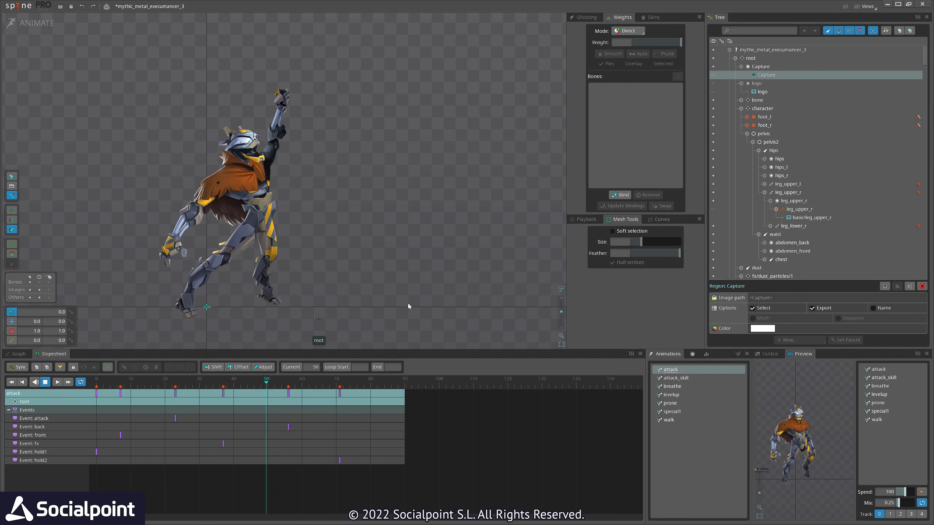
pyautogui.click(685, 380)
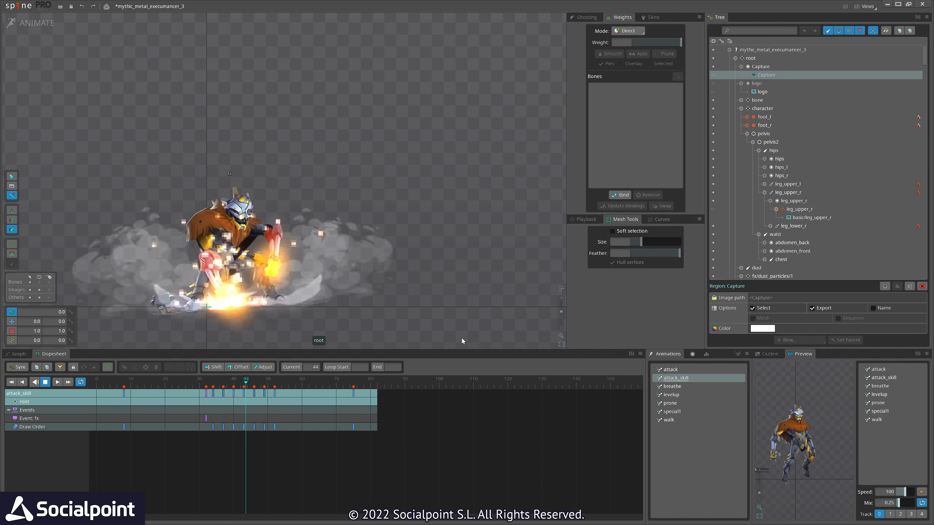
# Scrub attack_skill to frame 39 and select the fx/hit/3 and fx/ground_impact/7 images to inspect their attachment keys
pyautogui.click(202, 391)
pyautogui.moveTo(203, 392); pyautogui.dragTo(230, 392)
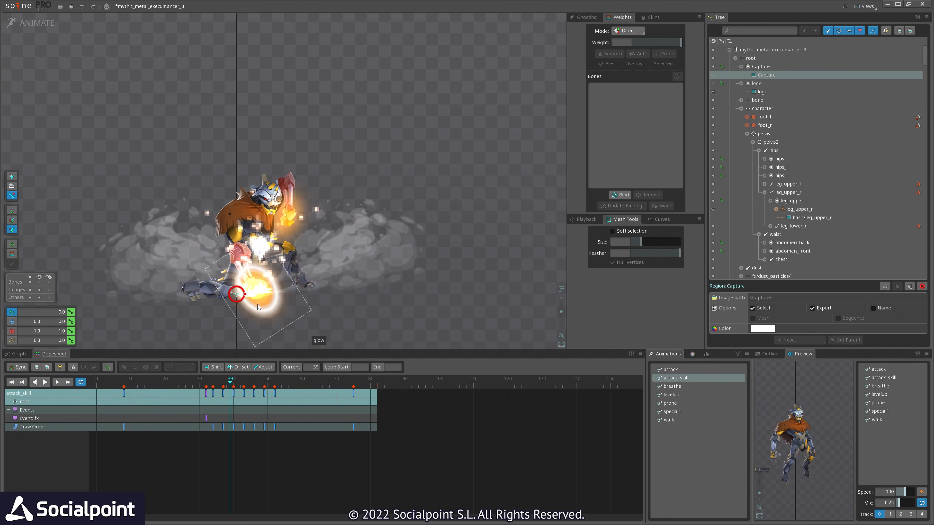
pyautogui.click(263, 287)
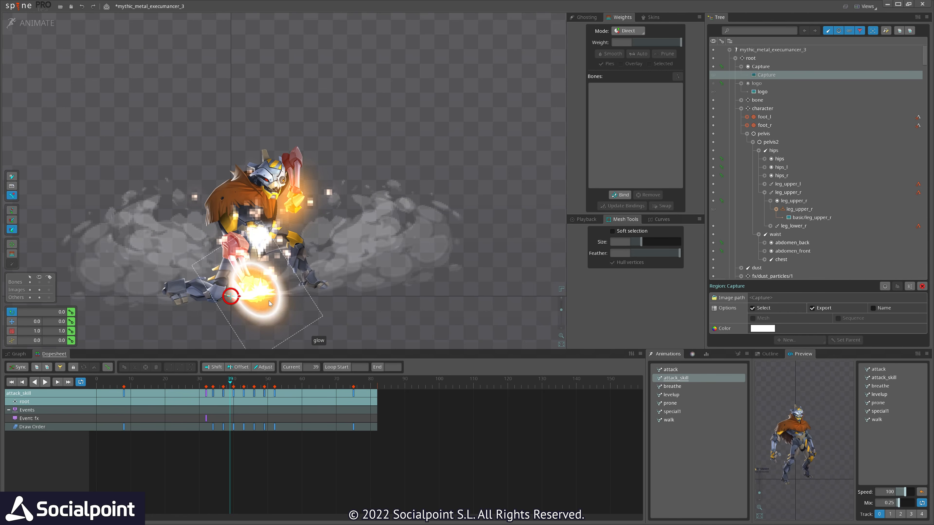
pyautogui.scroll(4, 239, 293)
pyautogui.click(239, 294)
pyautogui.scroll(-3, 308, 317)
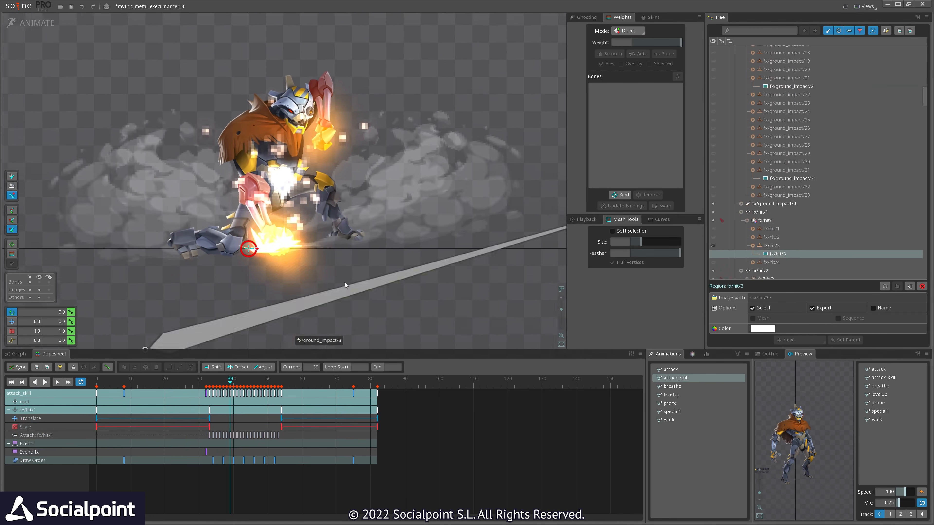
pyautogui.moveTo(371, 262); pyautogui.dragTo(358, 310)
pyautogui.click(396, 236)
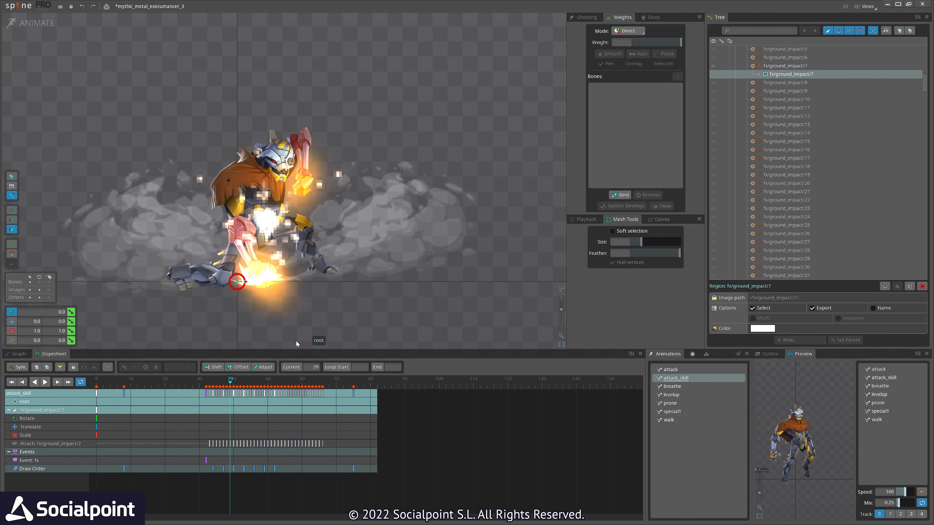
# Scrub attack_skill repeatedly from the fist strike through to frame 72 to examine the ground impact effect
pyautogui.moveTo(207, 383); pyautogui.dragTo(241, 382)
pyautogui.scroll(-3, 171, 322)
pyautogui.moveTo(167, 328); pyautogui.dragTo(216, 294)
pyautogui.moveTo(211, 382); pyautogui.dragTo(284, 390)
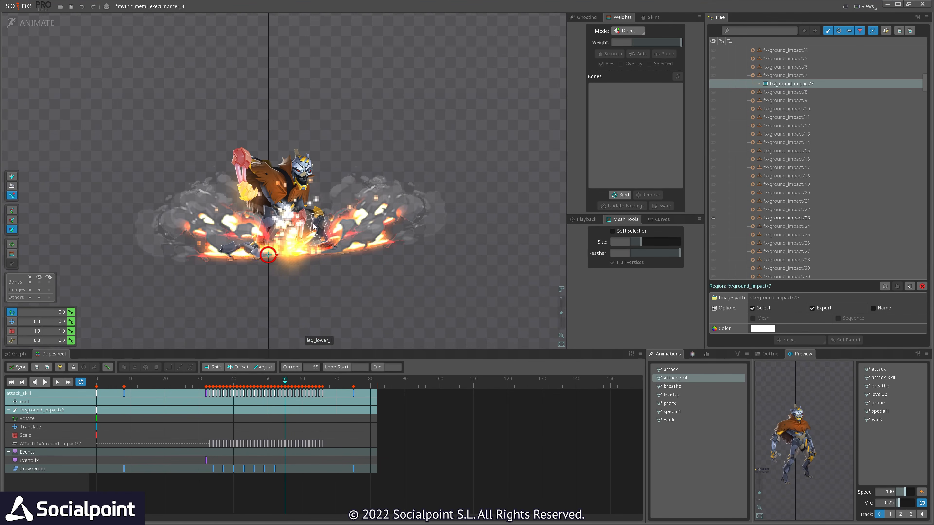
pyautogui.moveTo(201, 387); pyautogui.dragTo(317, 390)
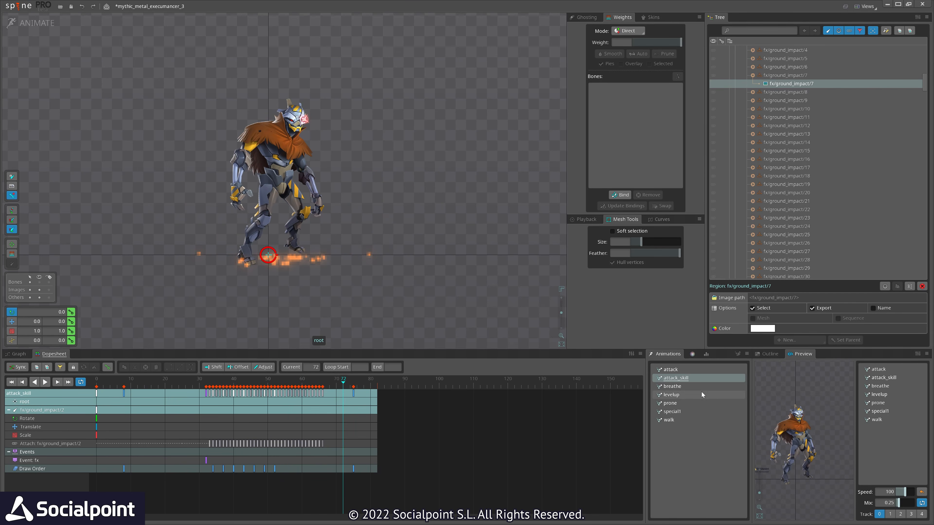
# Go to frame 47, select the basic/forearm_r mesh, and scrub to frame 35 to examine its tint keys
pyautogui.moveTo(305, 393); pyautogui.dragTo(258, 390)
pyautogui.scroll(3, 221, 176)
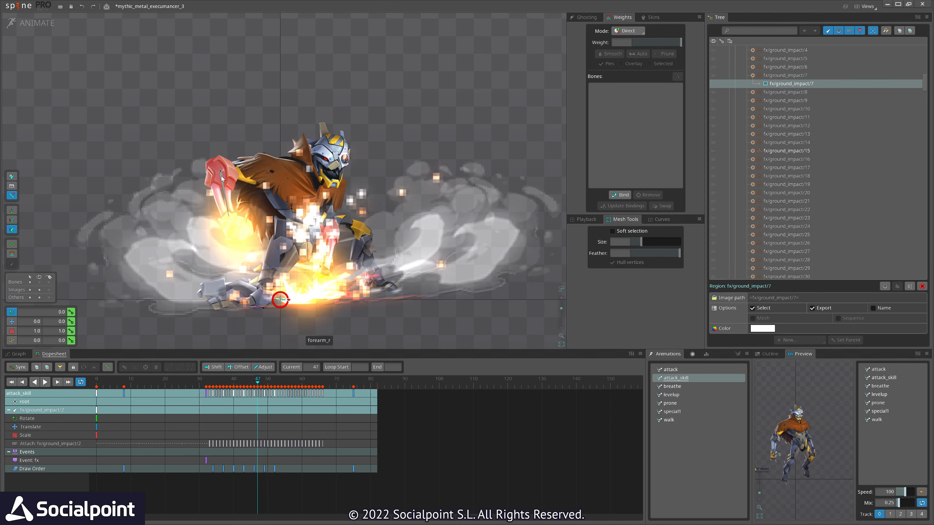
pyautogui.click(214, 183)
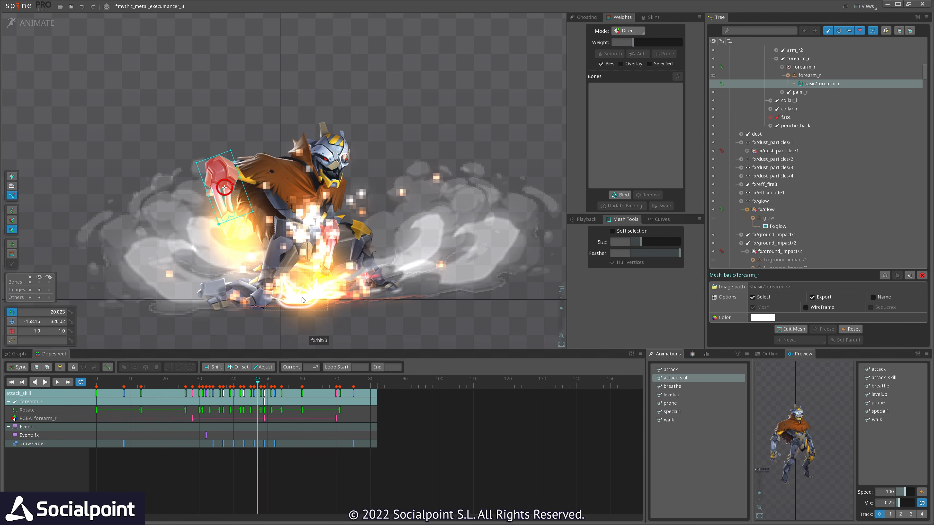
pyautogui.moveTo(199, 394); pyautogui.dragTo(218, 396)
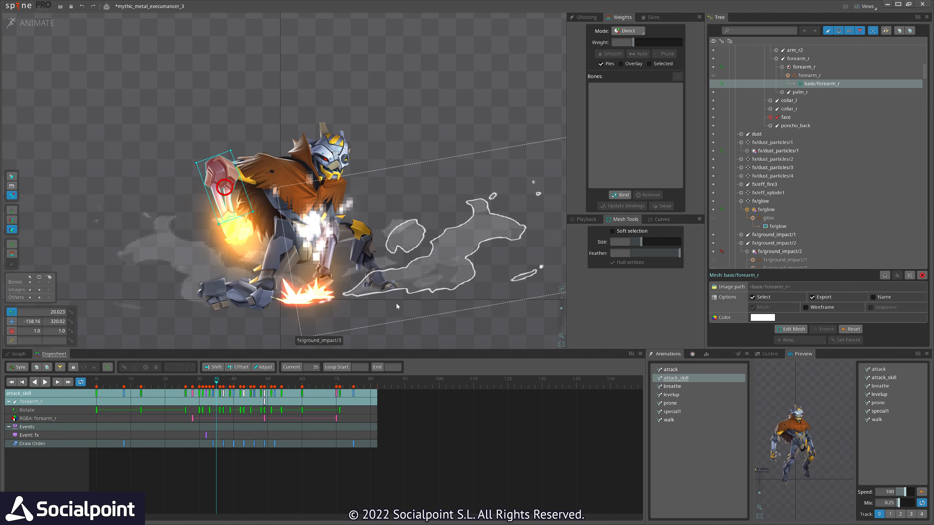
pyautogui.scroll(-1, 423, 318)
pyautogui.moveTo(401, 327)
pyautogui.mouseDown()
pyautogui.moveTo(386, 315)
pyautogui.moveTo(426, 297)
pyautogui.moveTo(411, 314)
pyautogui.mouseUp()
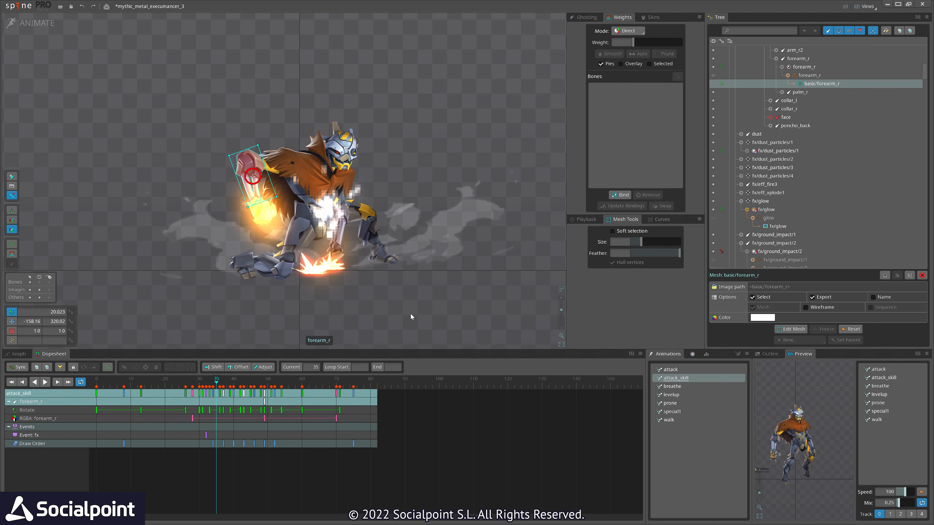
pyautogui.scroll(2, 252, 176)
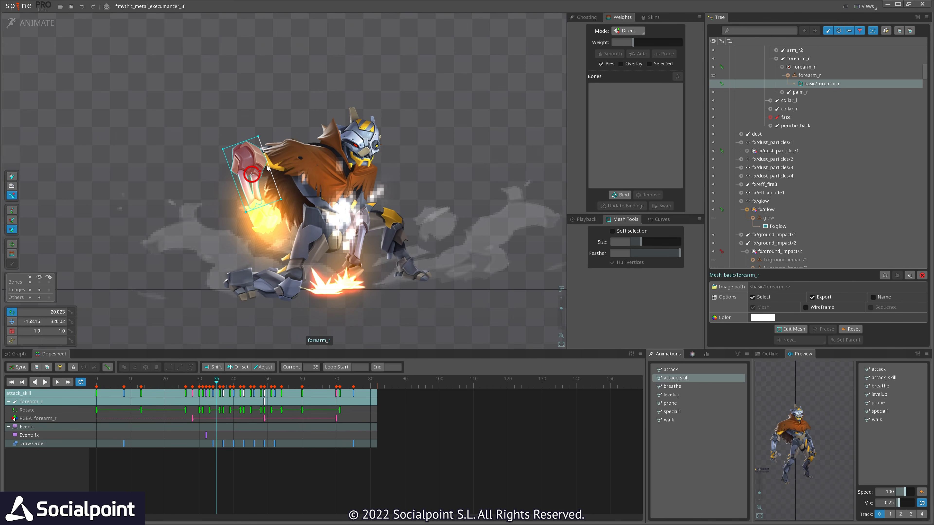
pyautogui.moveTo(387, 251); pyautogui.dragTo(358, 191)
pyautogui.moveTo(389, 294); pyautogui.dragTo(383, 318)
pyautogui.scroll(-2, 368, 305)
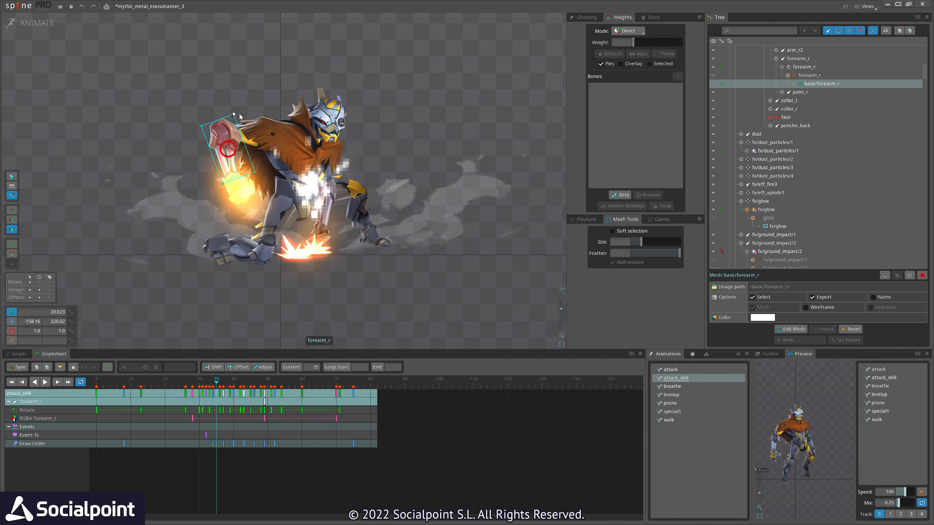
# Play the levelup and special1 animations, and scrub special1 to frame 67
pyautogui.click(672, 395)
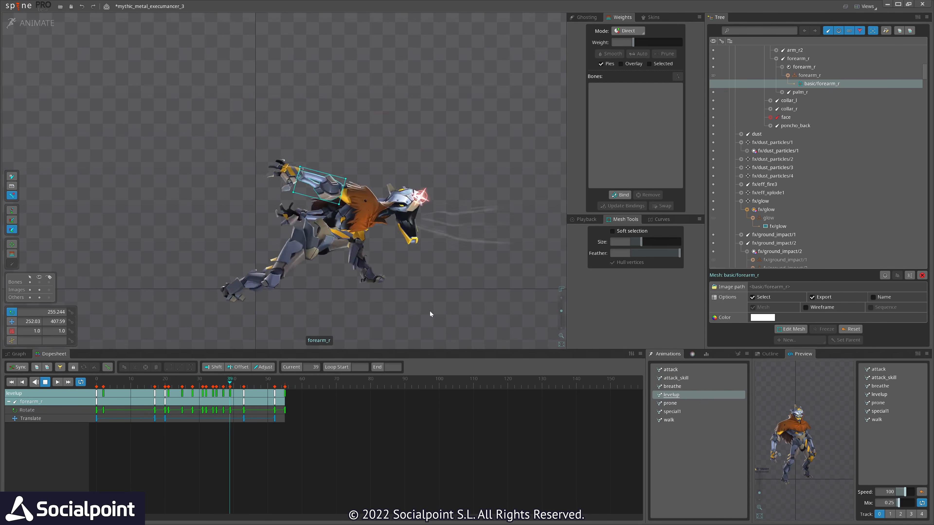
pyautogui.click(674, 412)
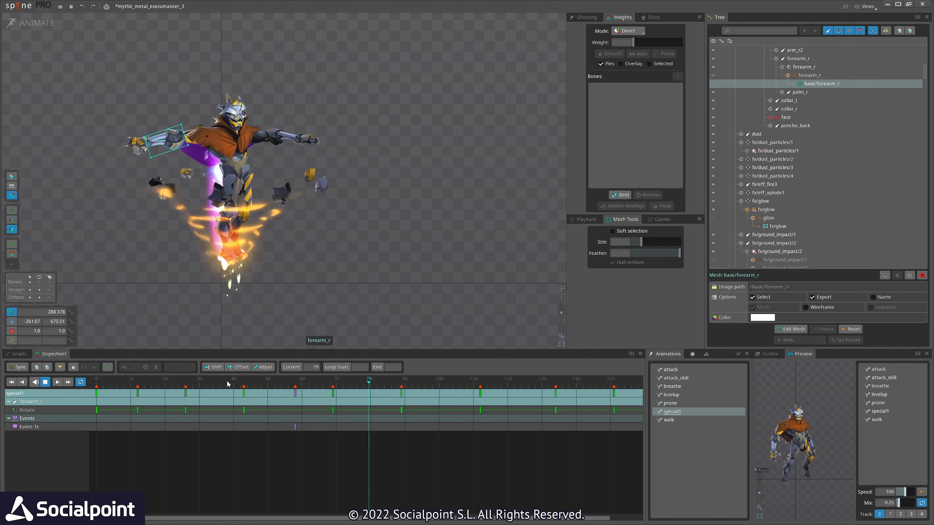
pyautogui.click(258, 391)
pyautogui.moveTo(257, 391); pyautogui.dragTo(328, 391)
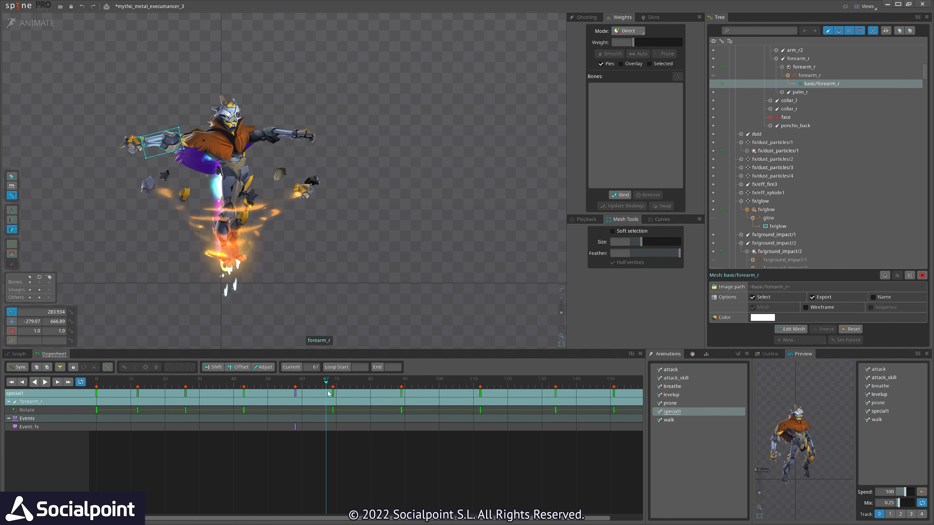
# Select a twirl linked mesh in special1 to inspect its bone weights, try moving it and undo the change
pyautogui.click(269, 221)
pyautogui.click(489, 271)
pyautogui.click(349, 274)
pyautogui.moveTo(285, 219); pyautogui.dragTo(467, 217)
pyautogui.hotkey('ctrl', 'z')
pyautogui.press('g')
pyautogui.press('d')
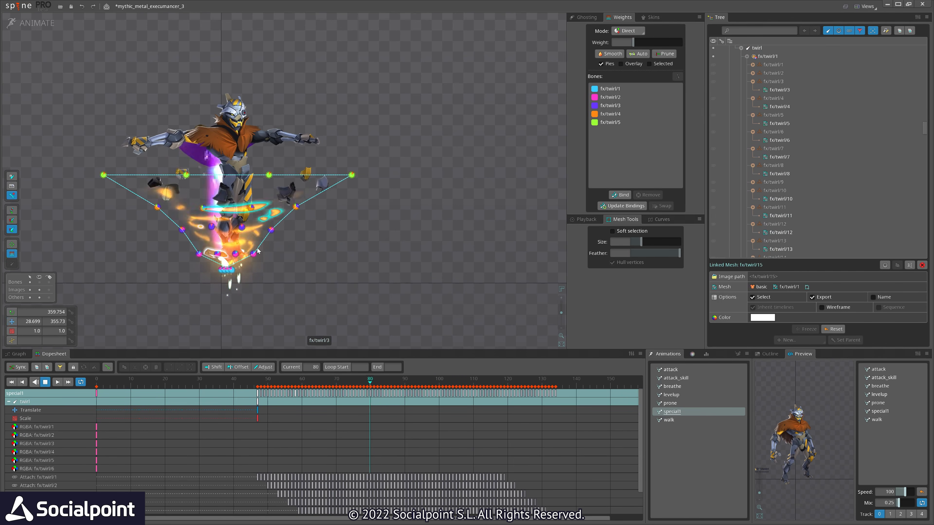
# Play special1 again, stop at frame 58 and select the fx/twirl/3 linked mesh
pyautogui.press('space')
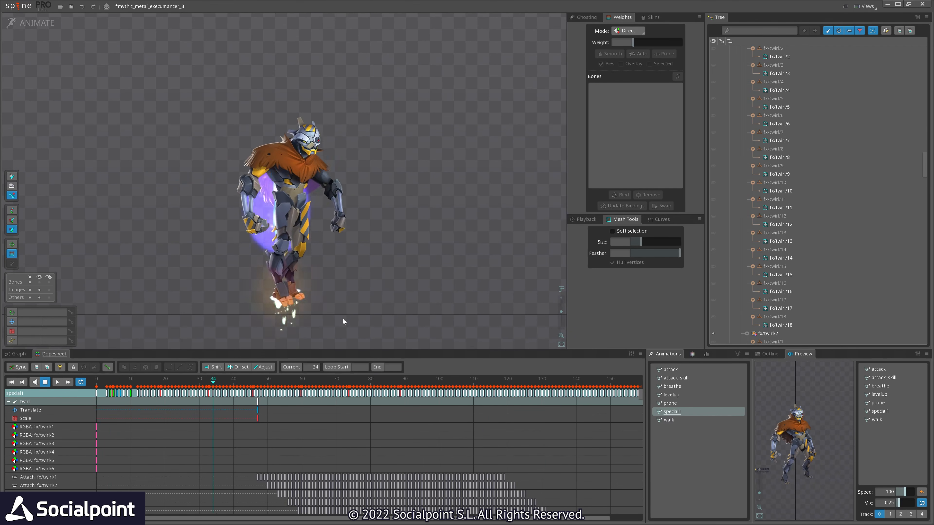
pyautogui.press('space')
pyautogui.click(330, 236)
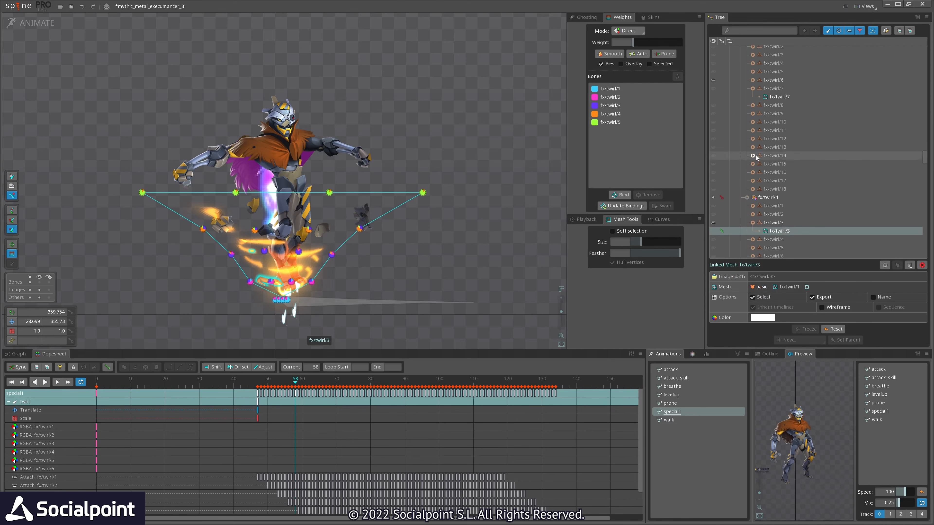
# Collapse the attachment lists under the twirl bone and select the six slots fx/twirl/1 through fx/twirl/6
pyautogui.scroll(15, 788, 181)
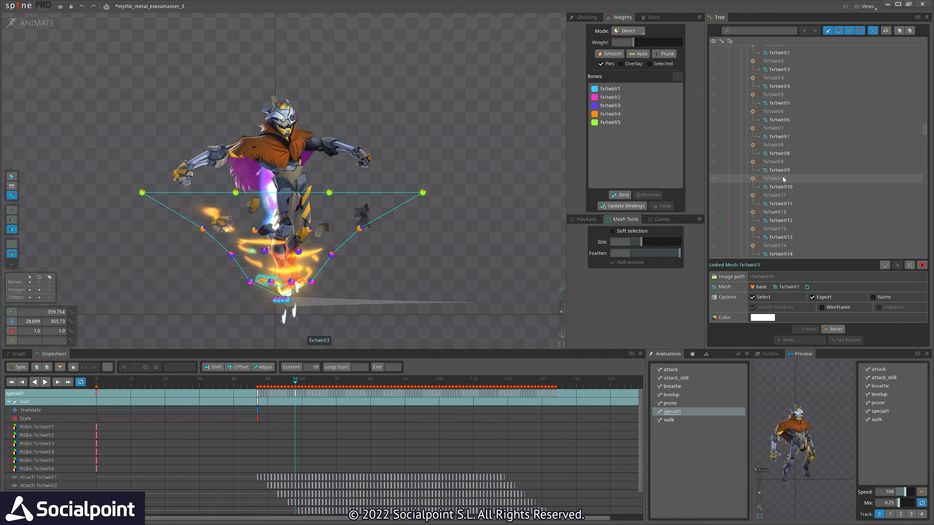
pyautogui.click(746, 138)
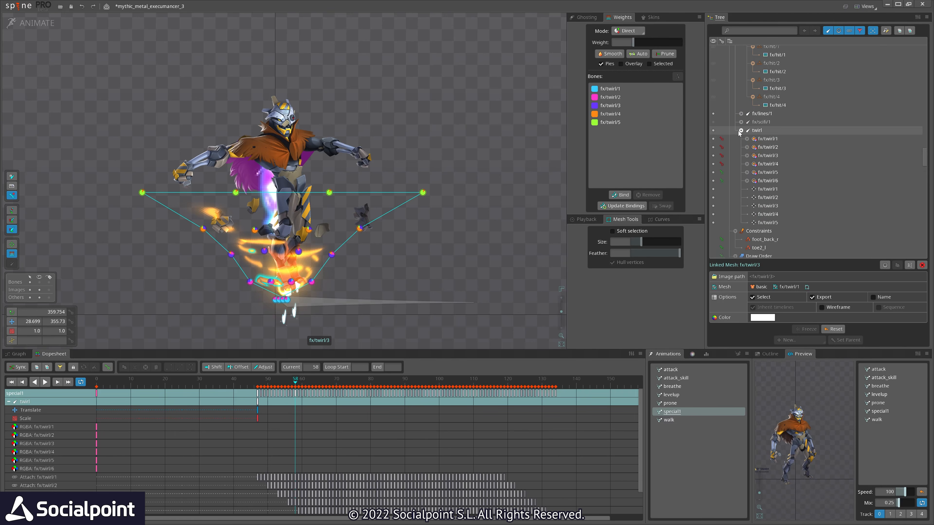
pyautogui.click(768, 139)
pyautogui.keyDown('shift'); pyautogui.click(774, 181); pyautogui.keyUp('shift')
pyautogui.moveTo(491, 250); pyautogui.dragTo(504, 215)
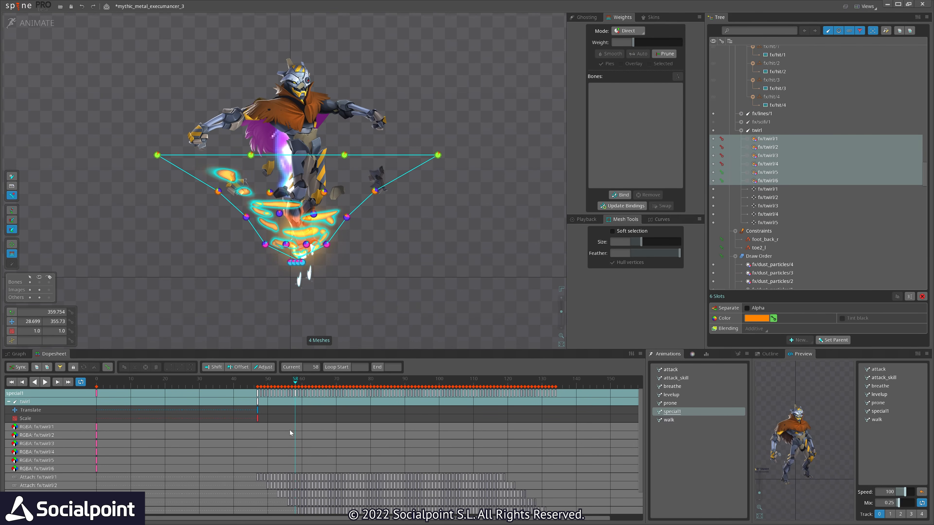
# Select all the staggered attachment keys of the six fx/twirl slots in the dopesheet
pyautogui.scroll(-3, 290, 433)
pyautogui.moveTo(237, 453); pyautogui.dragTo(549, 503)
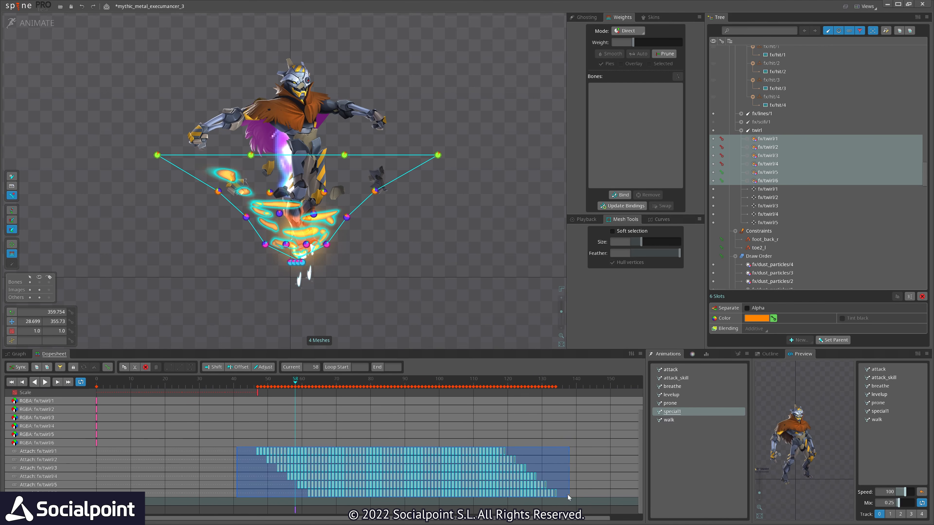
pyautogui.scroll(3, 372, 460)
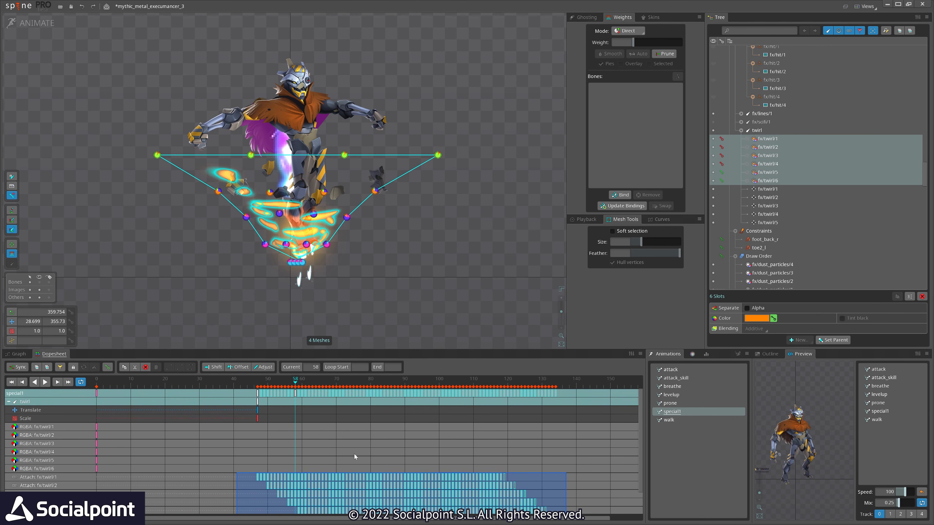
# Return special1 to frame 0 and scrub forward to about frame 72 to examine the fire twirl
pyautogui.click(96, 382)
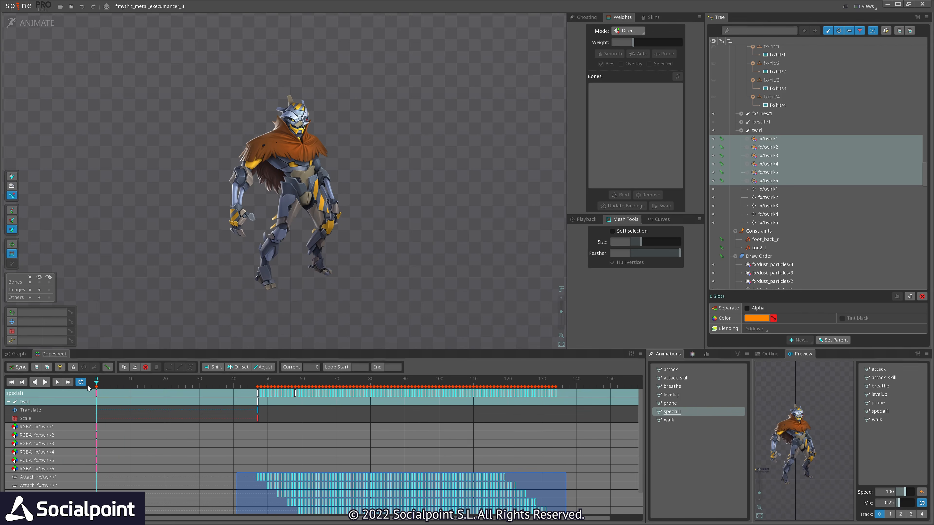
pyautogui.moveTo(224, 343); pyautogui.dragTo(172, 353)
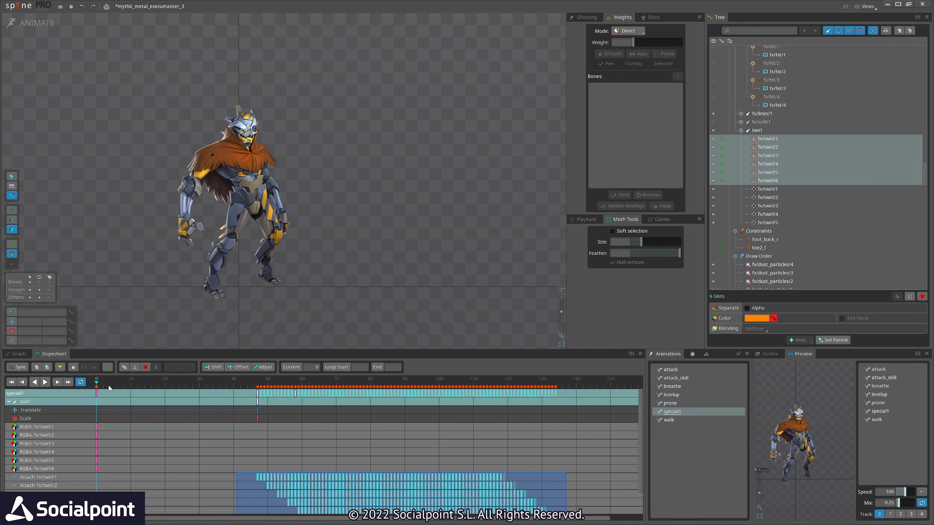
pyautogui.moveTo(198, 386); pyautogui.dragTo(345, 380)
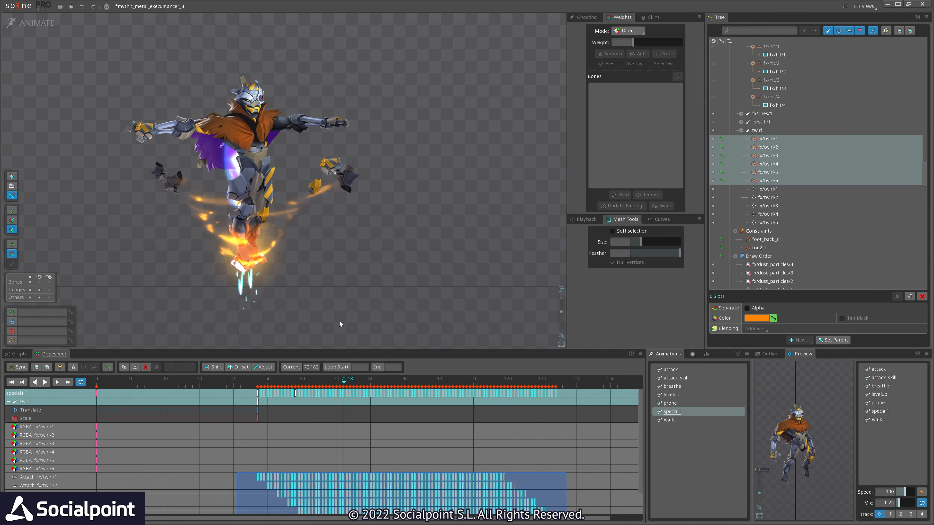
pyautogui.scroll(1, 294, 280)
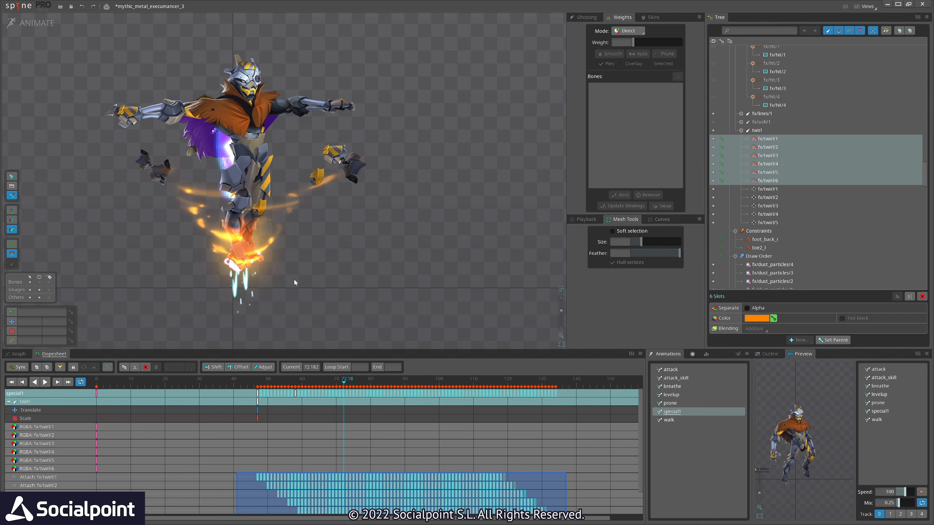
# Select the fx/rocket/1 bone at the character's foot to inspect its scale, color and attachment keys
pyautogui.click(252, 286)
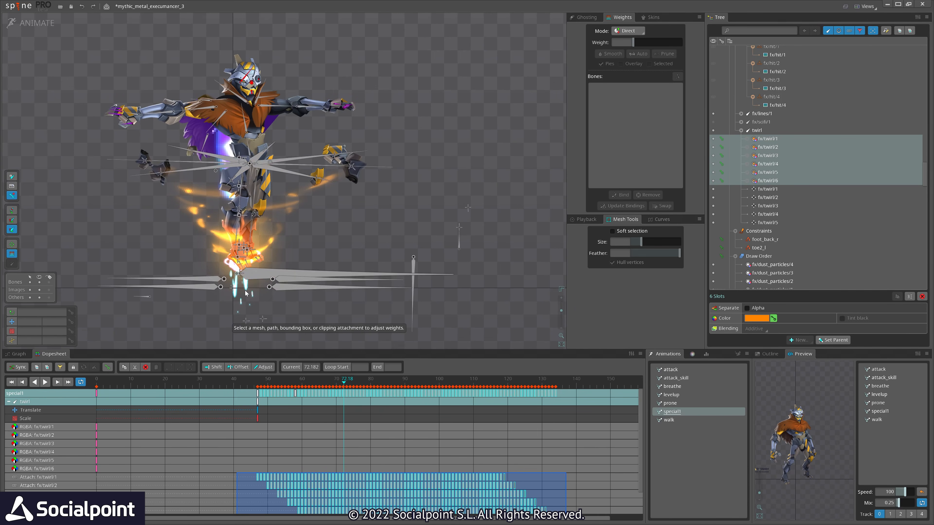
pyautogui.scroll(2, 247, 290)
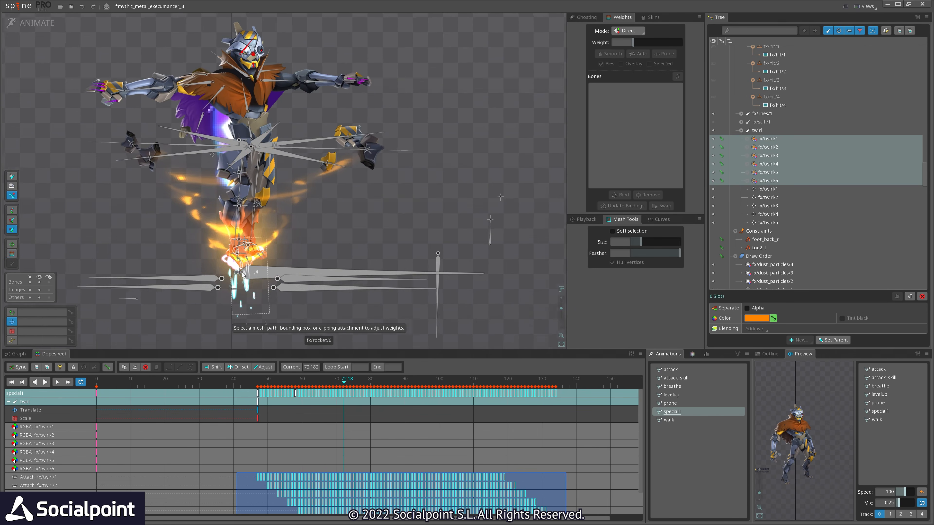
pyautogui.click(235, 255)
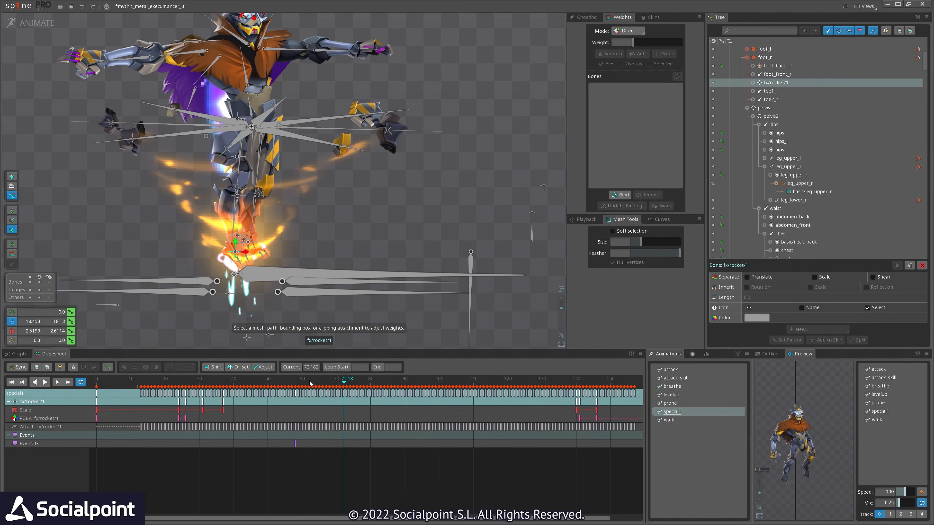
# Scrub special1 forward, then play it to about frame 115 with the whole character in view to watch the rocket and fire effects
pyautogui.click(335, 385)
pyautogui.moveTo(335, 388); pyautogui.dragTo(359, 389)
pyautogui.press('d')
pyautogui.scroll(-3, 410, 255)
pyautogui.moveTo(409, 255); pyautogui.dragTo(386, 297)
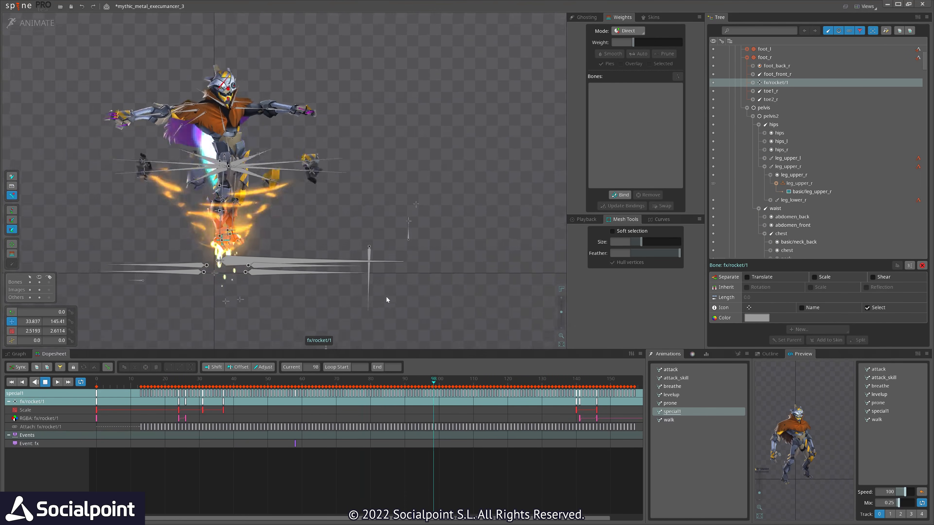
pyautogui.press('d')
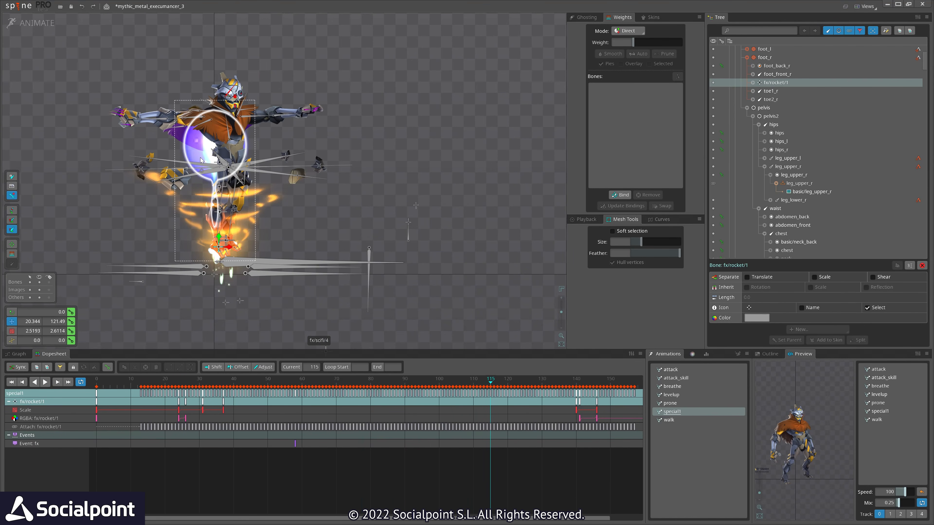
# Select the fx/scifi/4 region over the character's torso and resume special1 playback to inspect the effect's keys
pyautogui.click(202, 158)
pyautogui.scroll(-3, 365, 278)
pyautogui.press('d')
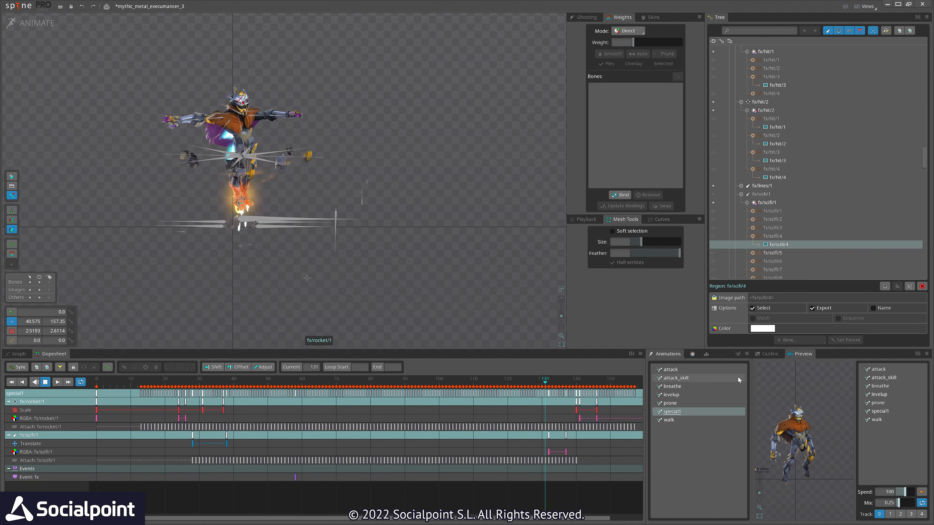
# Play the walk, prone, levelup, breathe and attack_skill animations in turn with the whole character in view
pyautogui.click(669, 420)
pyautogui.hotkey('alt', '1')
pyautogui.moveTo(443, 314); pyautogui.dragTo(521, 389)
pyautogui.click(676, 403)
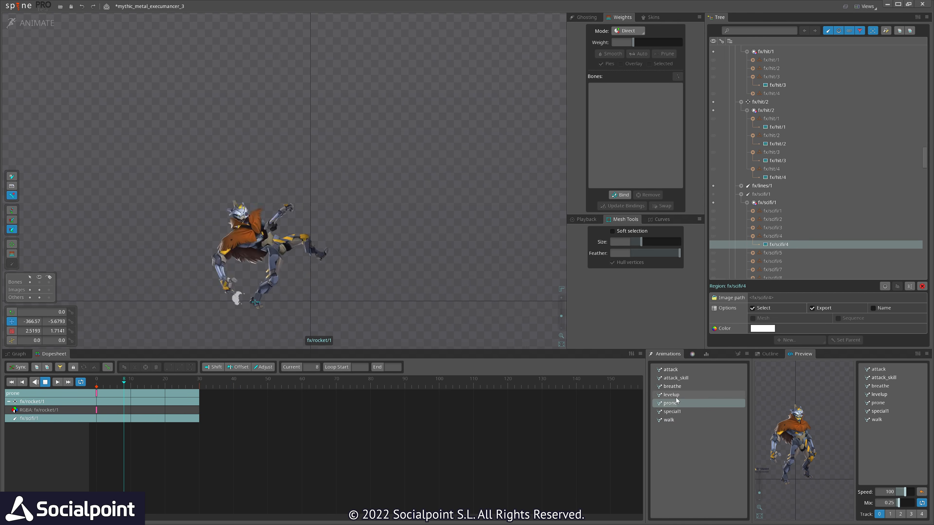
pyautogui.click(676, 397)
pyautogui.click(675, 387)
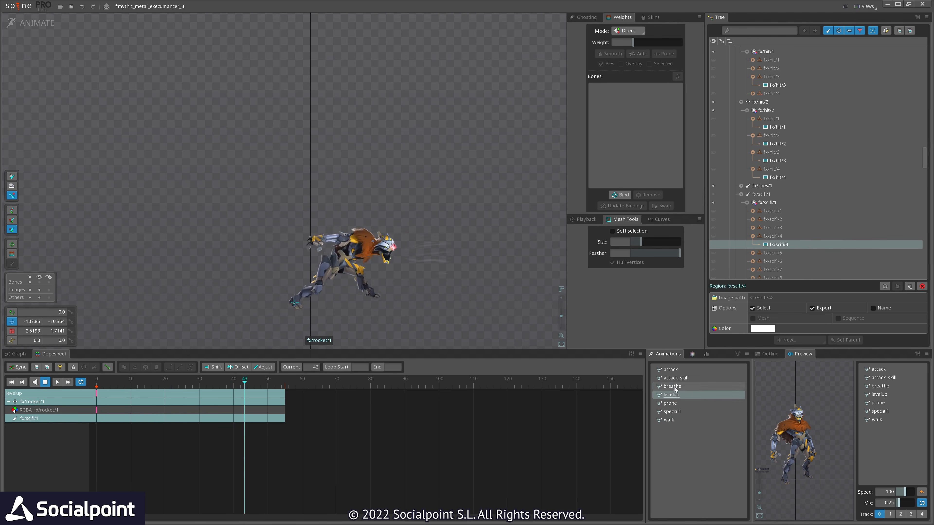
pyautogui.click(677, 378)
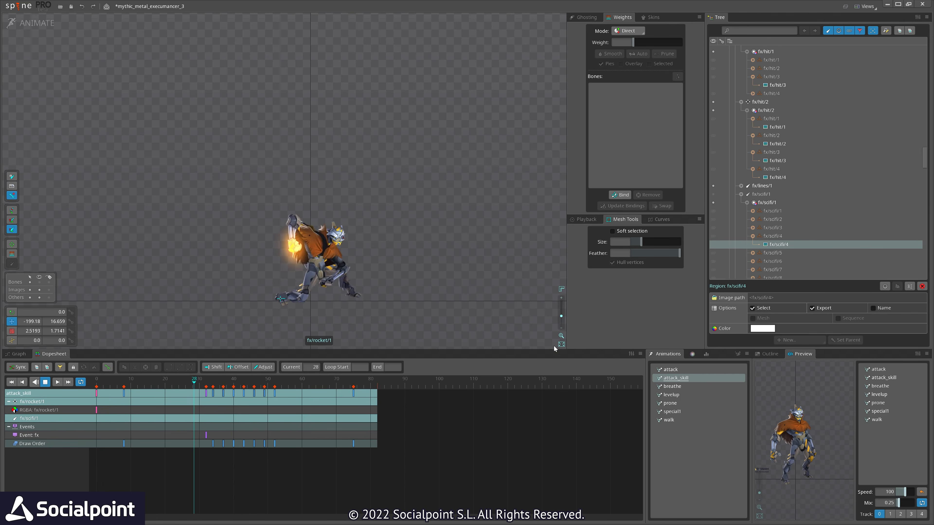